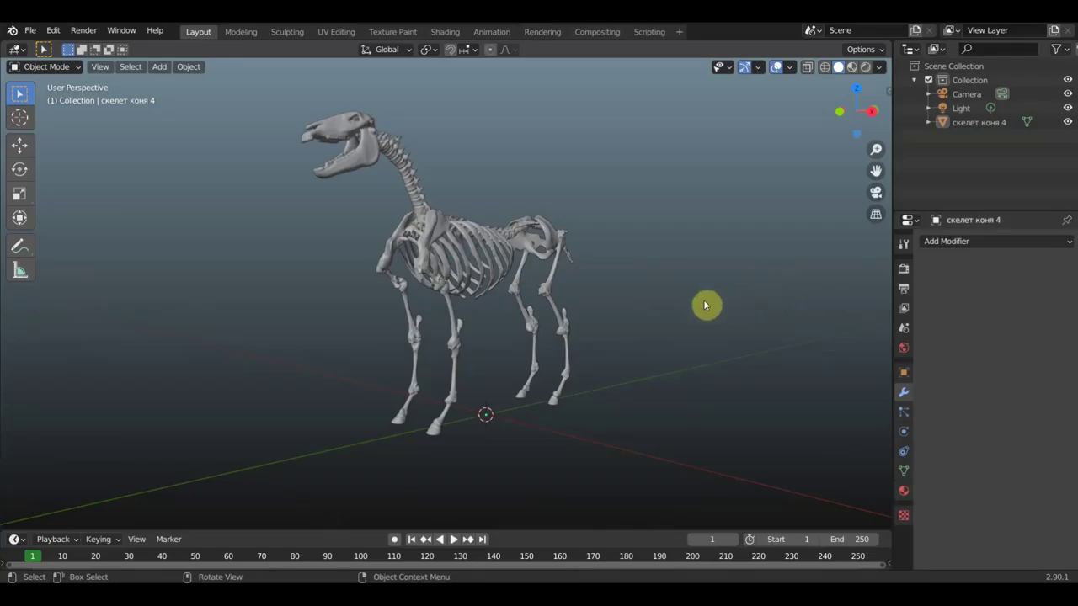
Orbit the Blender viewport to view the horse skeleton reference from another angle
mouse_move(707, 315)
middle_mouse_down()
mouse_move(660, 332)
mouse_move(625, 320)
mouse_move(452, 326)
mouse_move(700, 321)
middle_mouse_up()
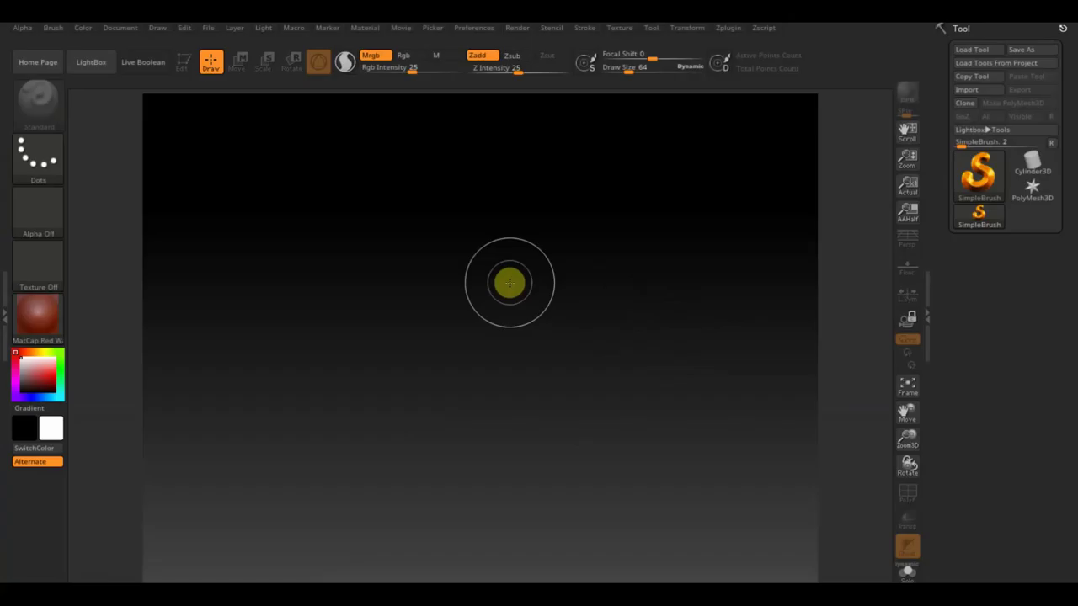
Cancel a mesh import, then load a sphere project from LightBox as Sphere3D_1
left_click(971, 92)
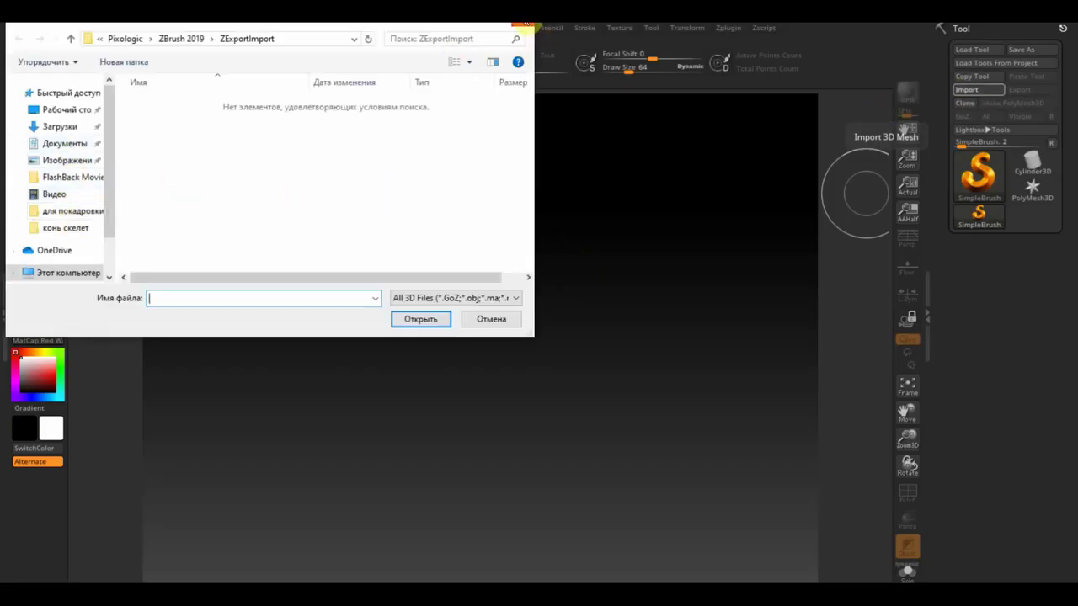
left_click(522, 23)
left_click(91, 63)
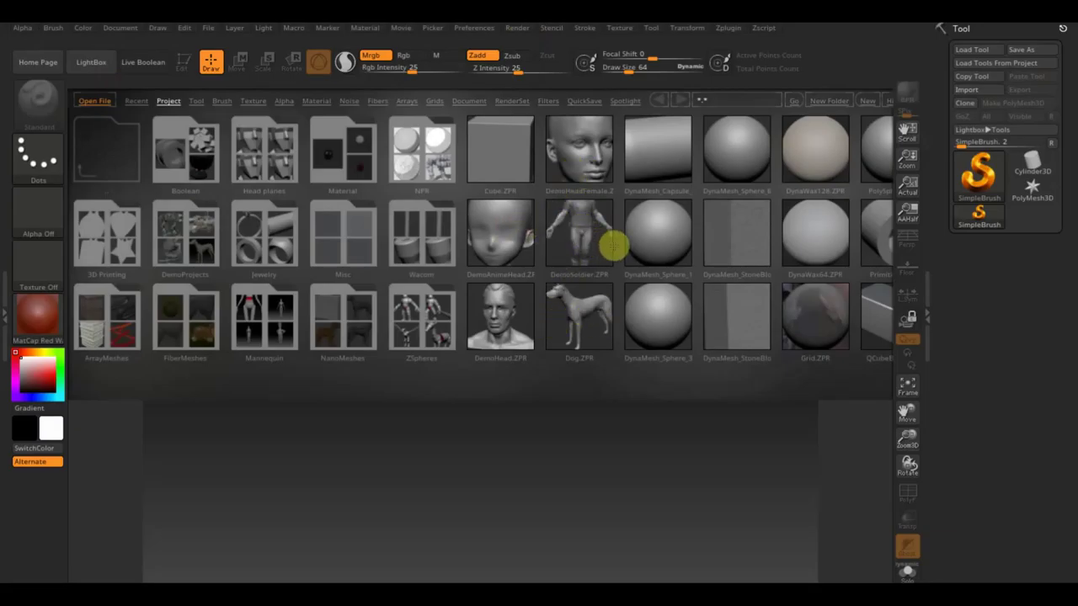
mouse_move(613, 243)
left_mouse_down()
mouse_move(613, 254)
mouse_move(553, 252)
mouse_move(596, 258)
mouse_move(563, 244)
left_mouse_up()
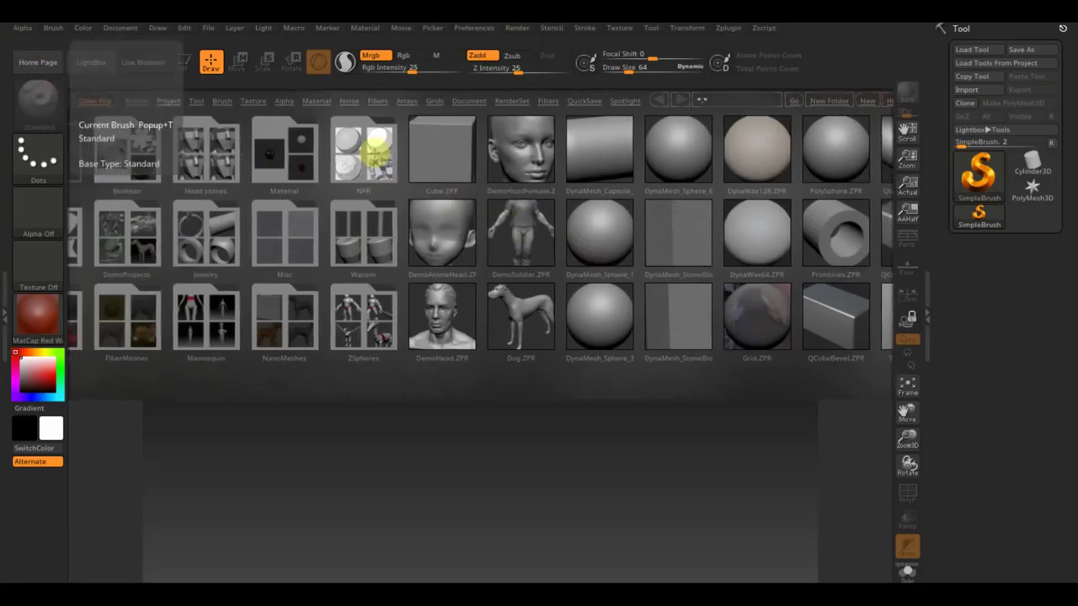
left_click(101, 64)
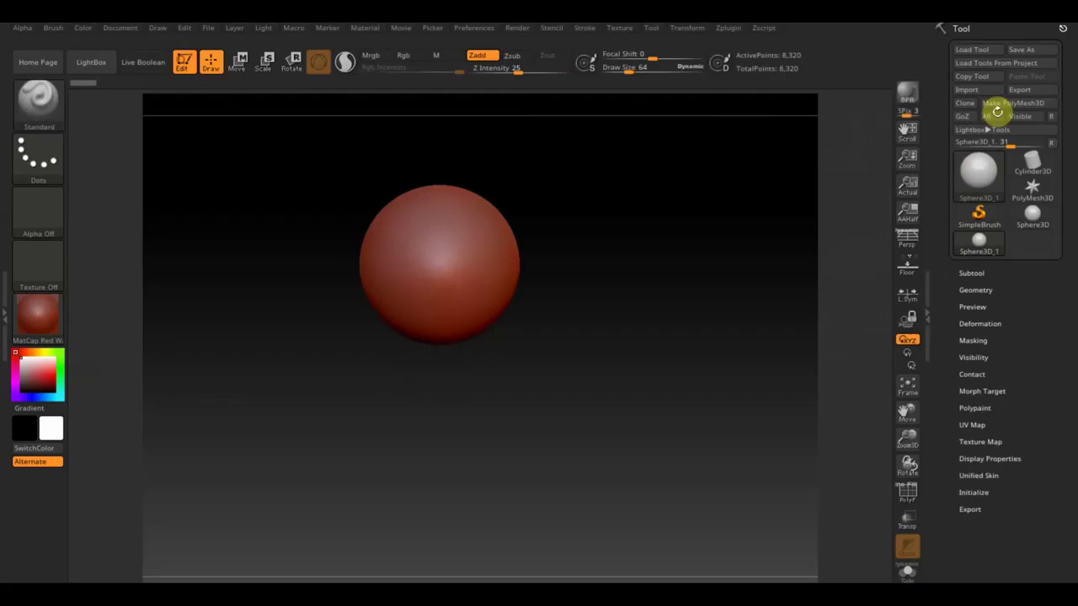
Make the sphere a PolyMesh3D and drag a full human skeleton InsertMesh onto it
left_click(992, 104)
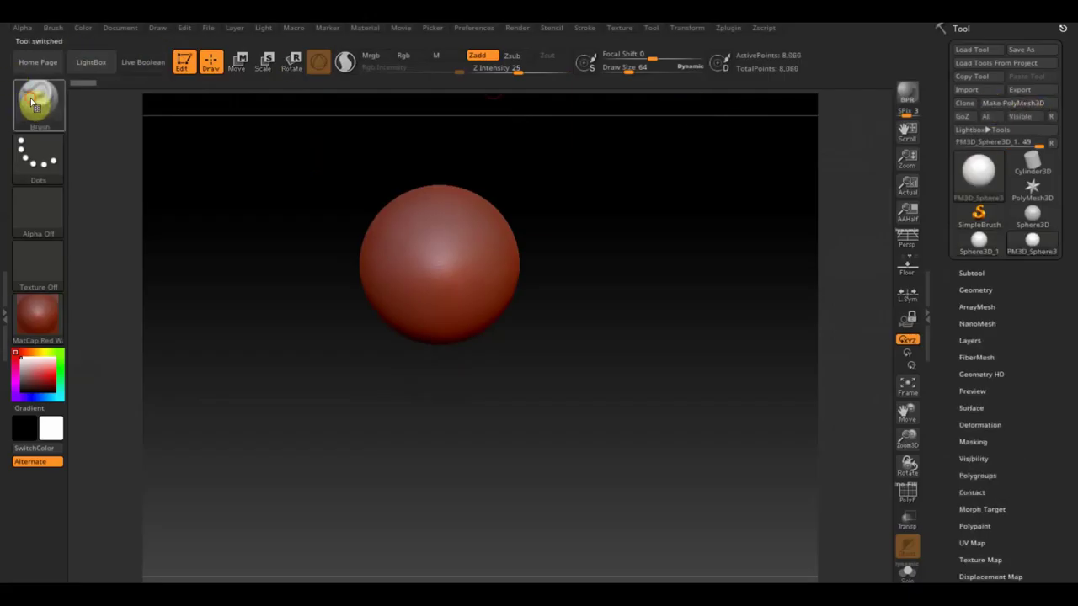
left_click(40, 105)
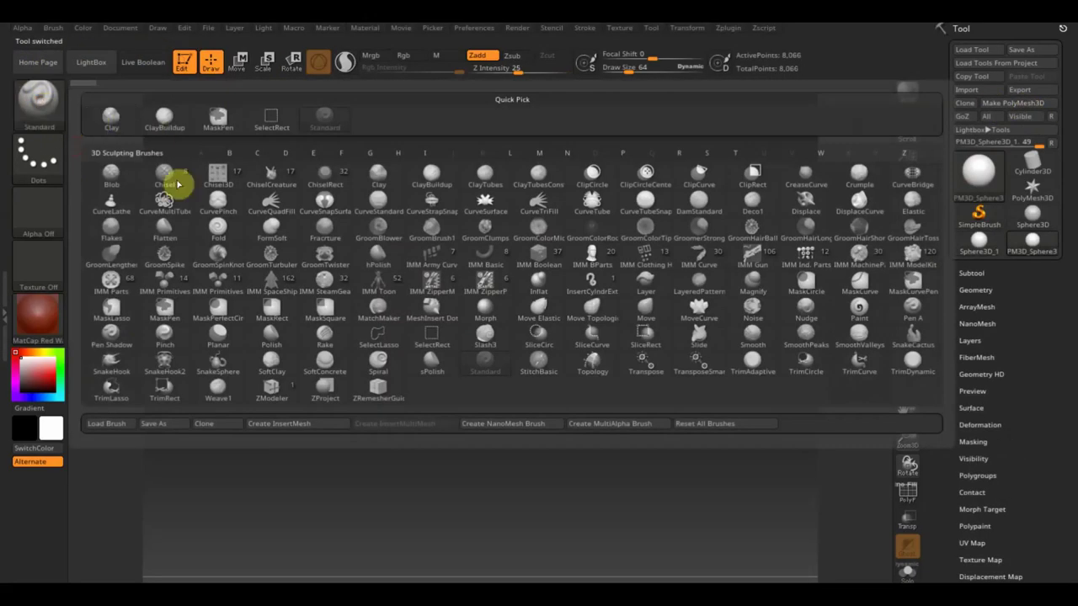
left_click(108, 425)
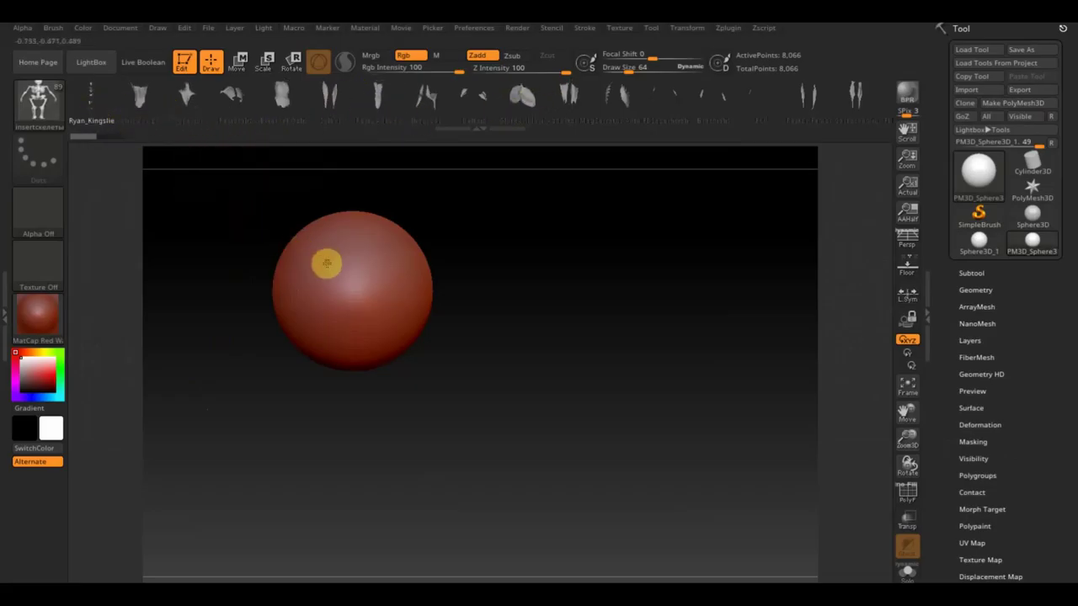
left_click_drag(339, 279, 346, 418)
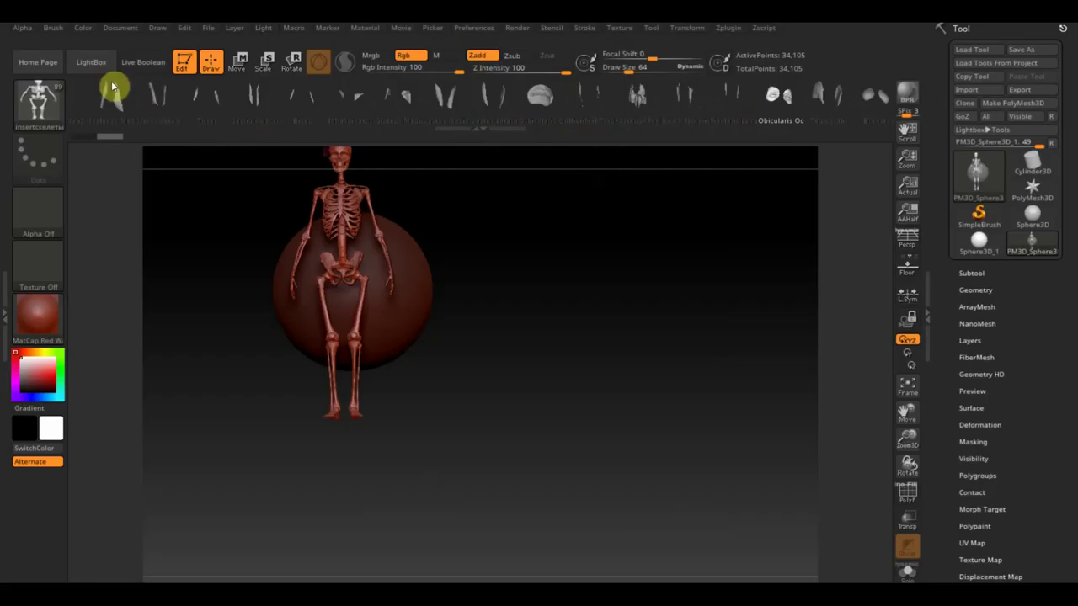
left_click(49, 110)
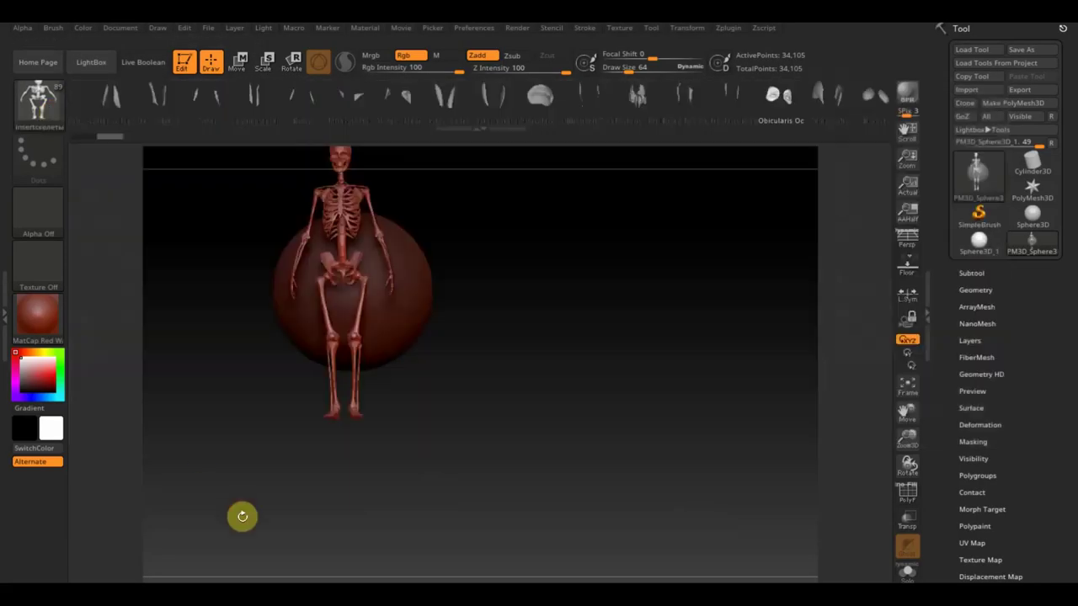
Pick the ClayBuildup brush and turn on PolyF to inspect the skeleton and sphere wireframe
left_click(48, 109)
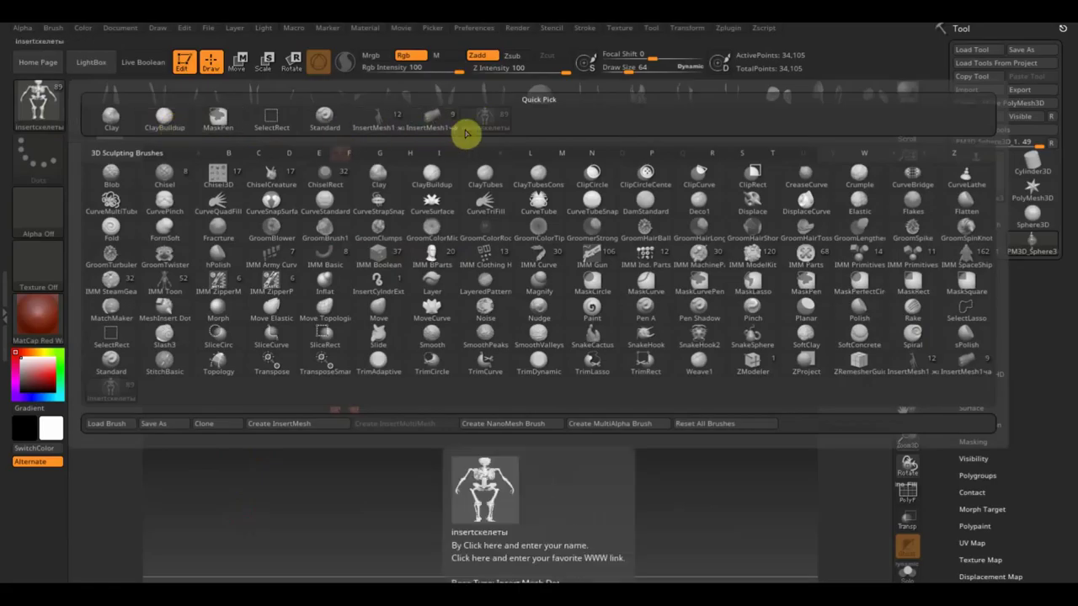
left_click(165, 120)
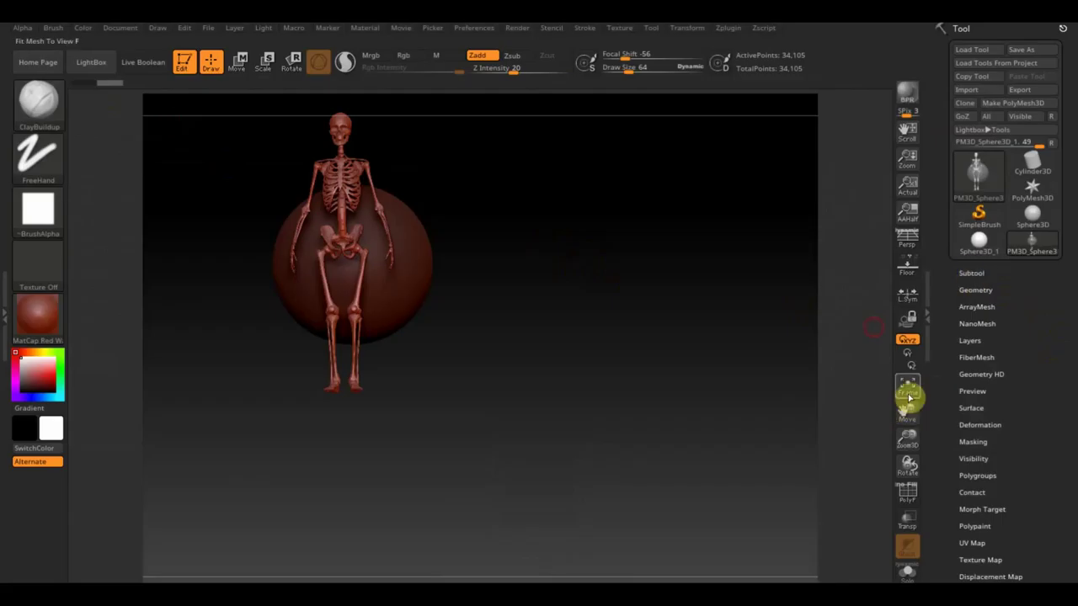
left_click(908, 494)
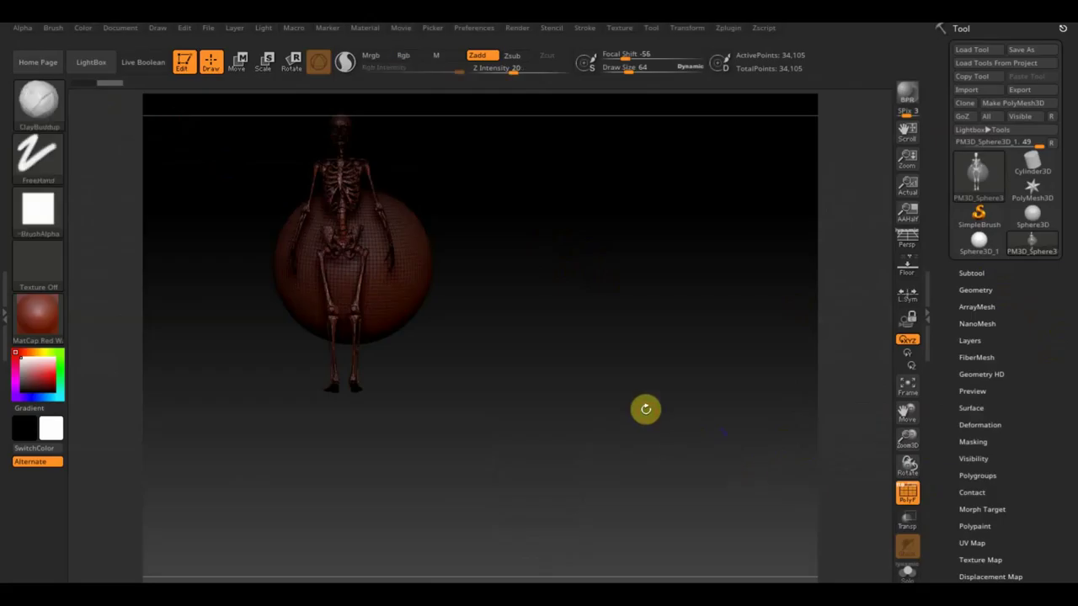
mouse_move(580, 376)
left_mouse_down("alt")
mouse_move(632, 416)
mouse_move(705, 410)
left_mouse_up("alt")
mouse_move(670, 376)
left_mouse_down("alt")
mouse_move(752, 568)
mouse_move(732, 460)
left_mouse_up("alt")
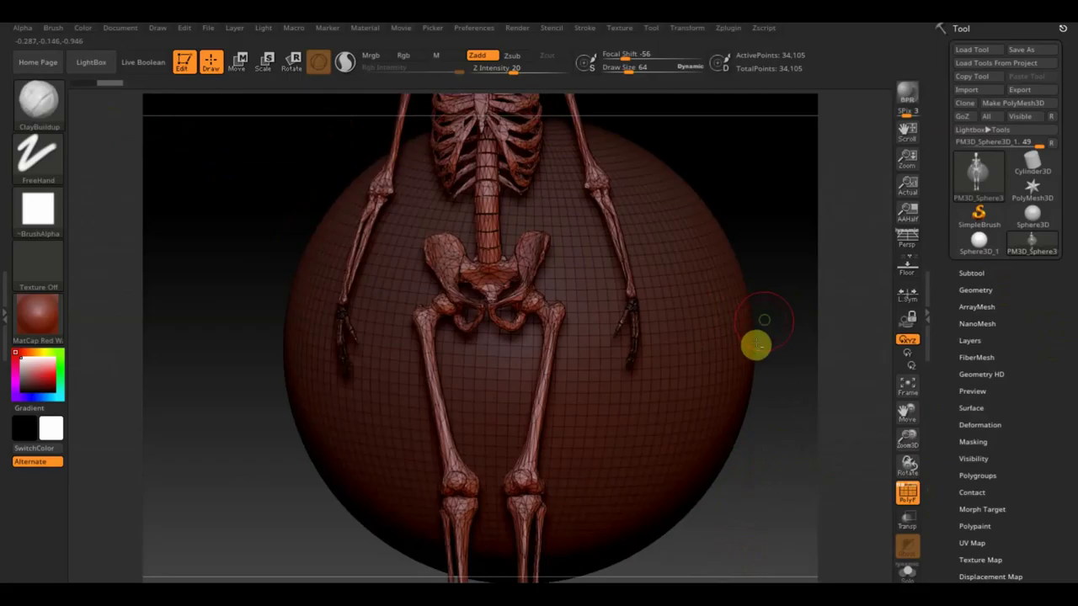
mouse_move(782, 312)
left_mouse_down()
mouse_move(738, 455)
mouse_move(744, 425)
mouse_move(626, 397)
mouse_move(728, 403)
mouse_move(705, 413)
mouse_move(693, 337)
mouse_move(709, 373)
mouse_move(674, 208)
left_mouse_up()
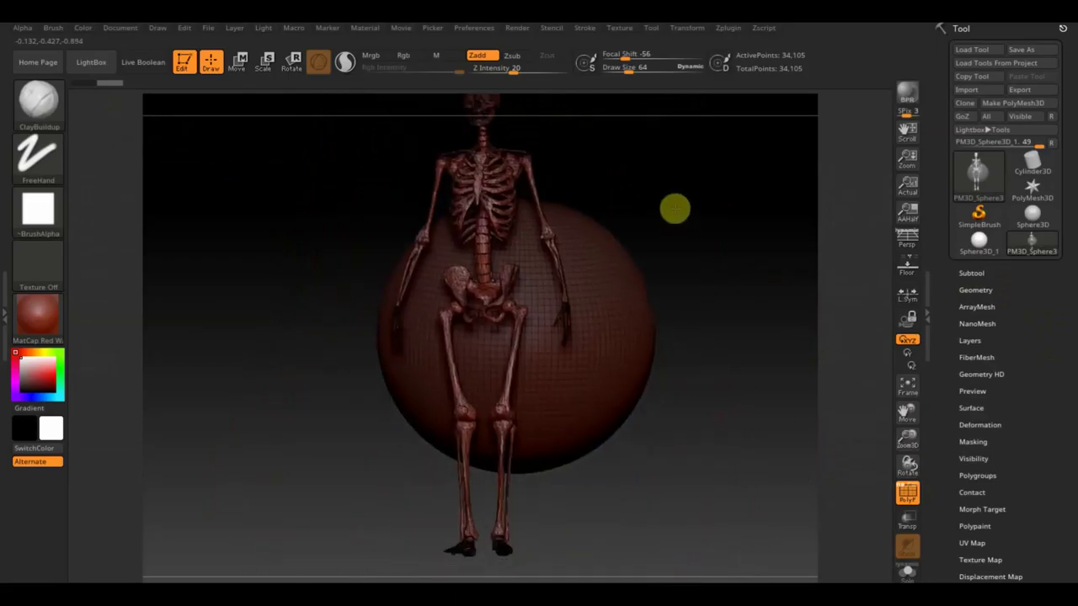
mouse_move(631, 295)
left_mouse_down()
mouse_move(674, 306)
mouse_move(645, 308)
mouse_move(731, 320)
mouse_move(760, 343)
mouse_move(671, 388)
mouse_move(607, 378)
mouse_move(724, 364)
left_mouse_up()
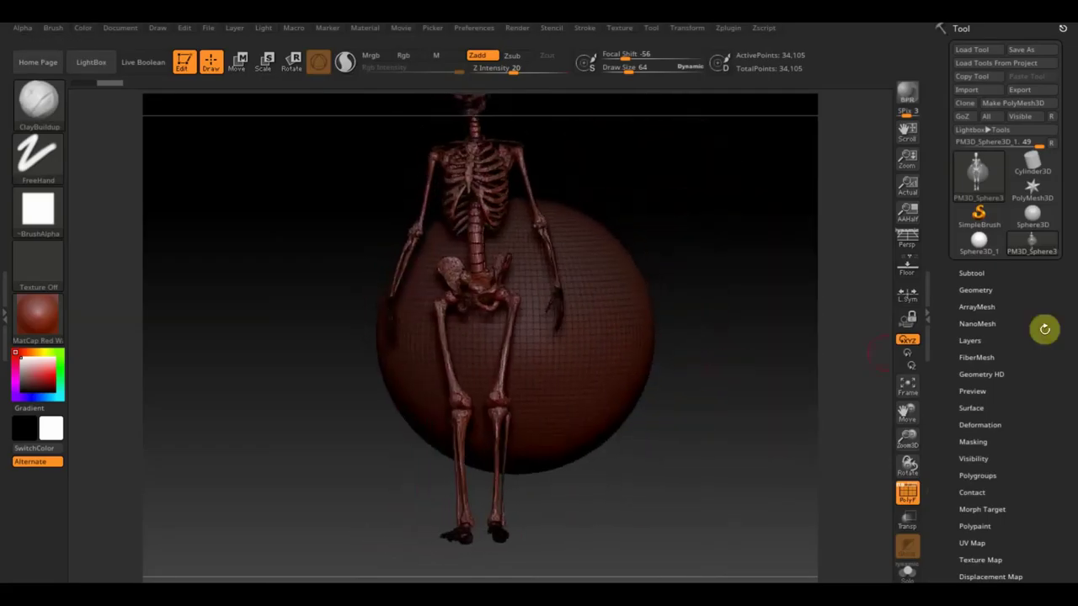
Turn PolyF off, clear the mask, and Groups Split the mesh into separate subtools
left_click(977, 274)
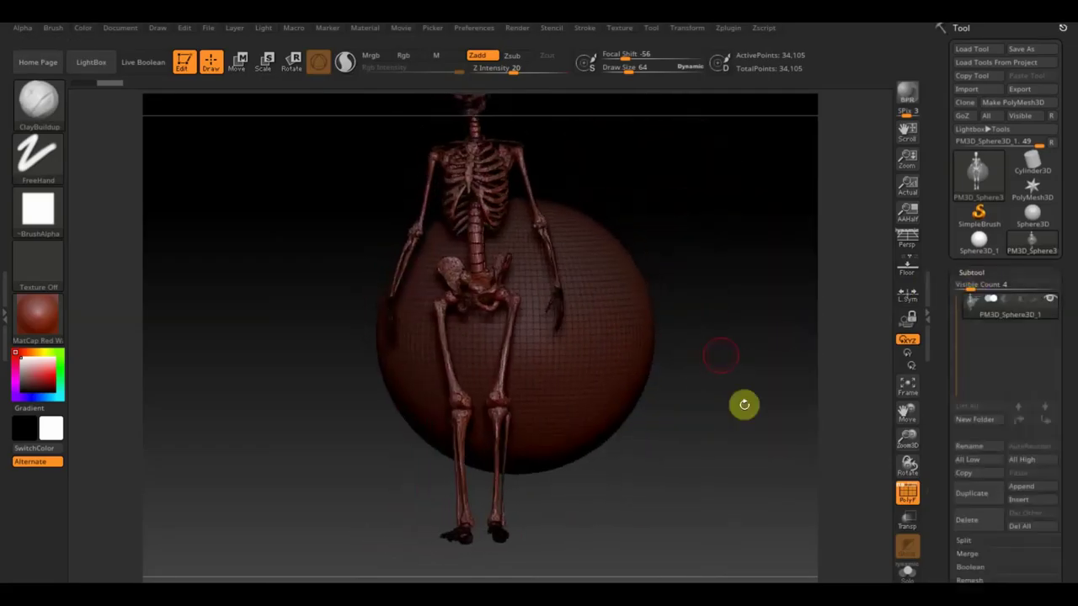
left_click(906, 493)
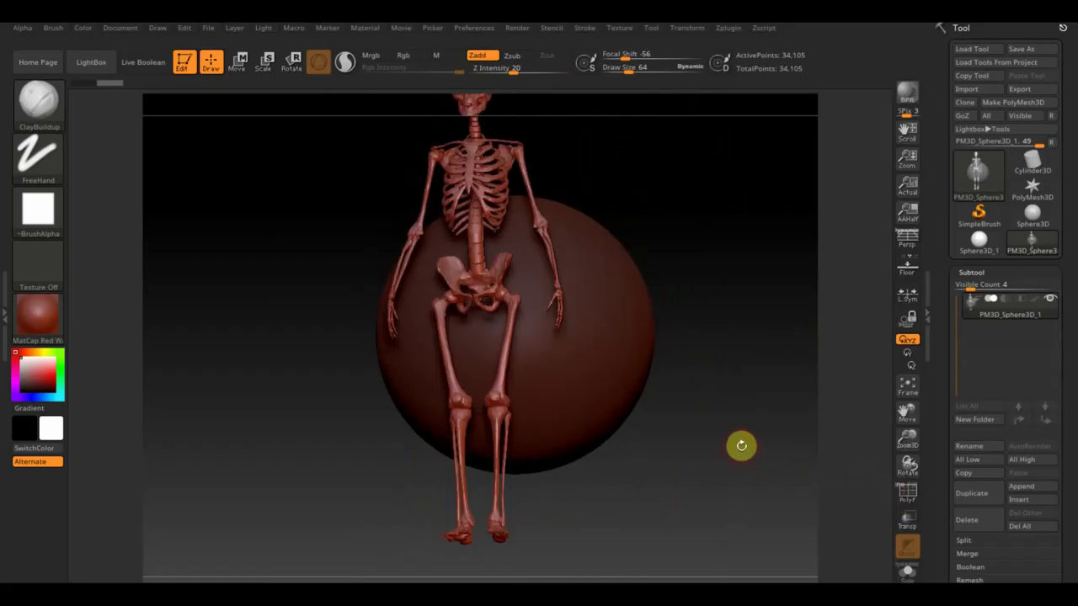
key("ctrl")
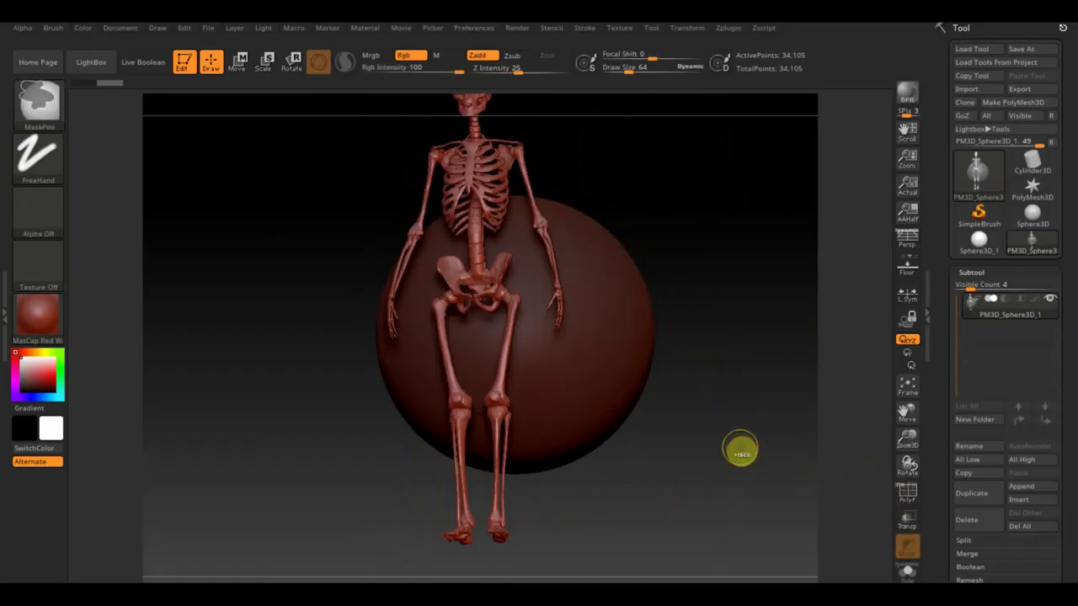
left_click_drag(740, 451, 741, 446, "ctrl")
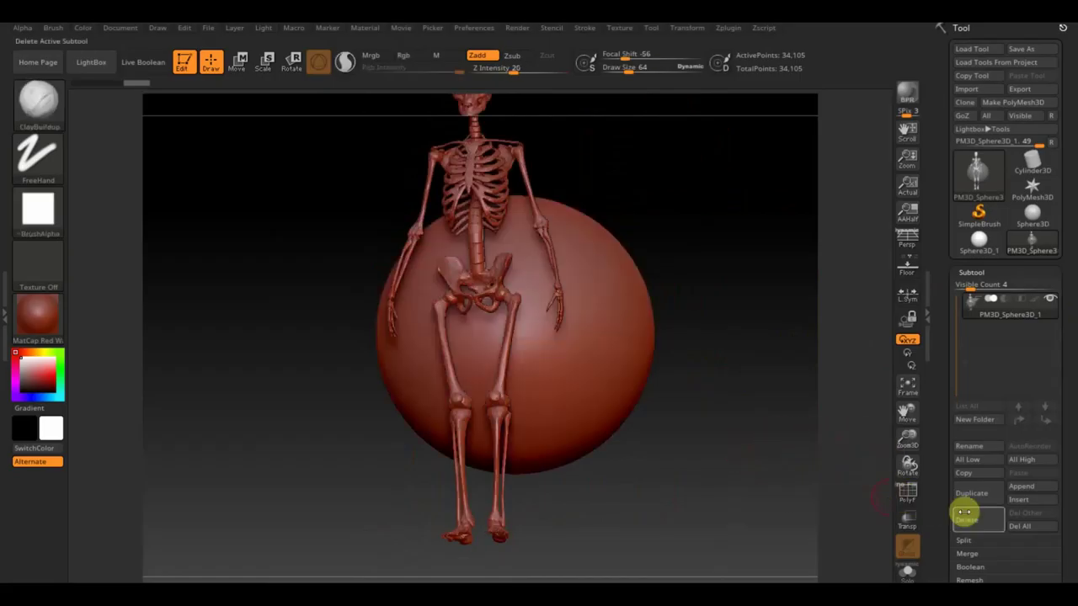
left_click(970, 546)
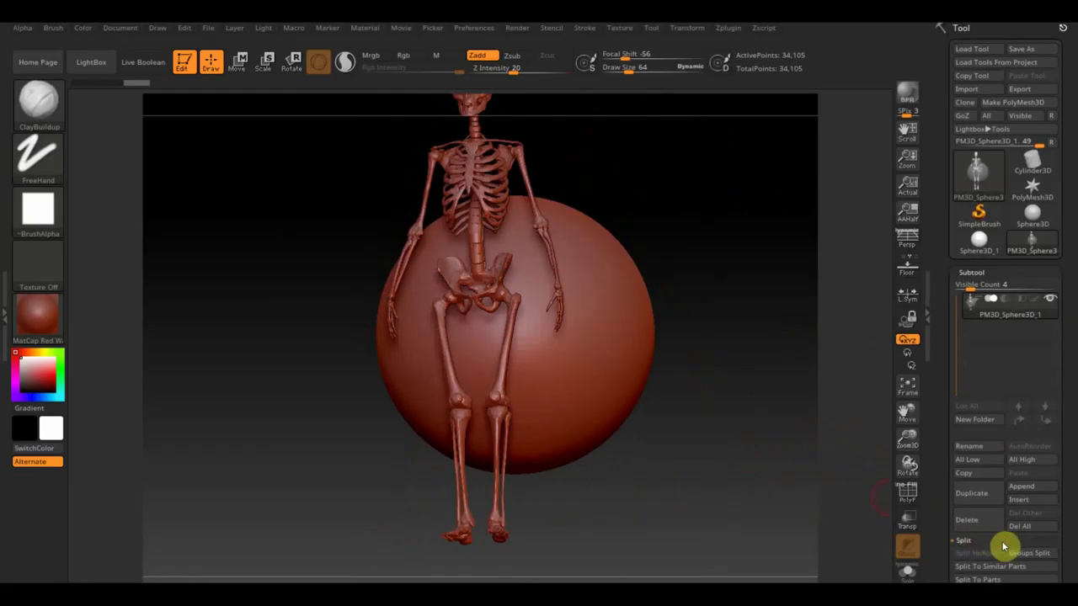
left_click(1020, 554)
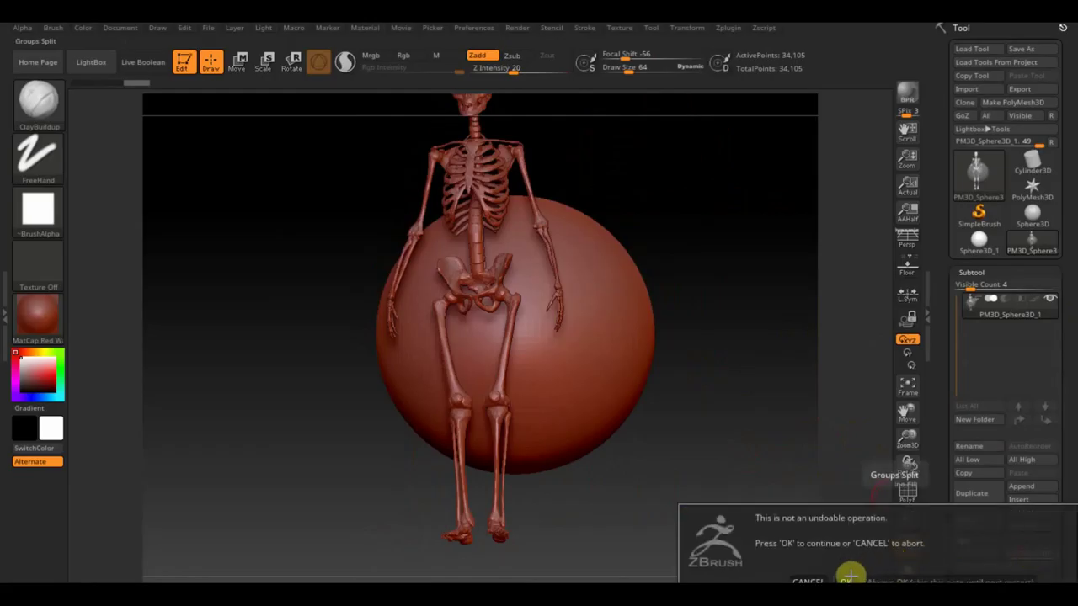
left_click(846, 580)
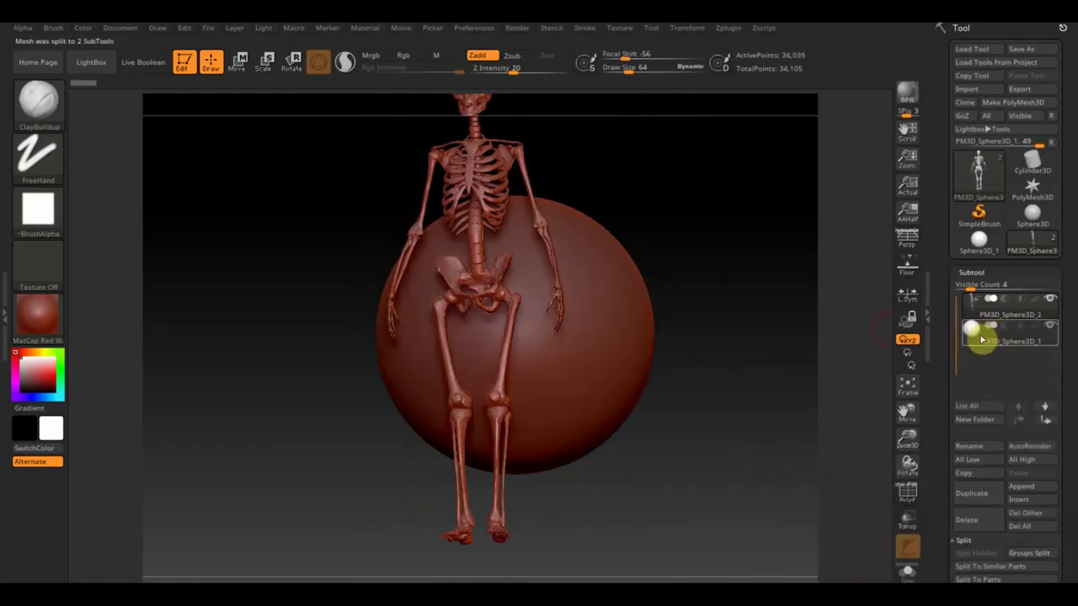
Delete the sphere subtool, leaving only the 26,039-point skeleton
left_click(981, 331)
left_click(977, 524)
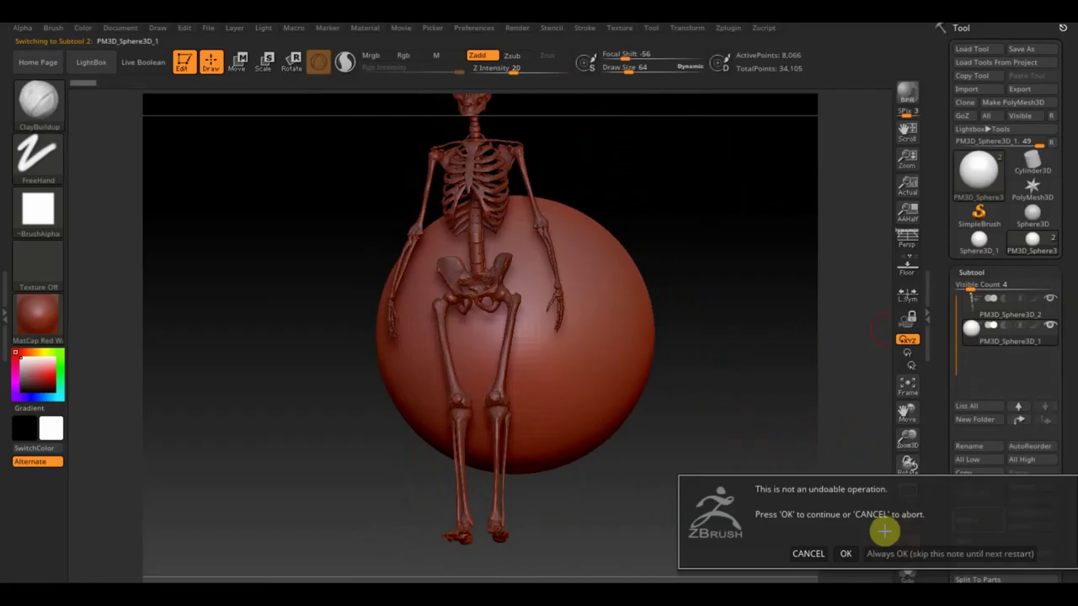
left_click(840, 553)
left_click_drag(753, 394, 717, 406)
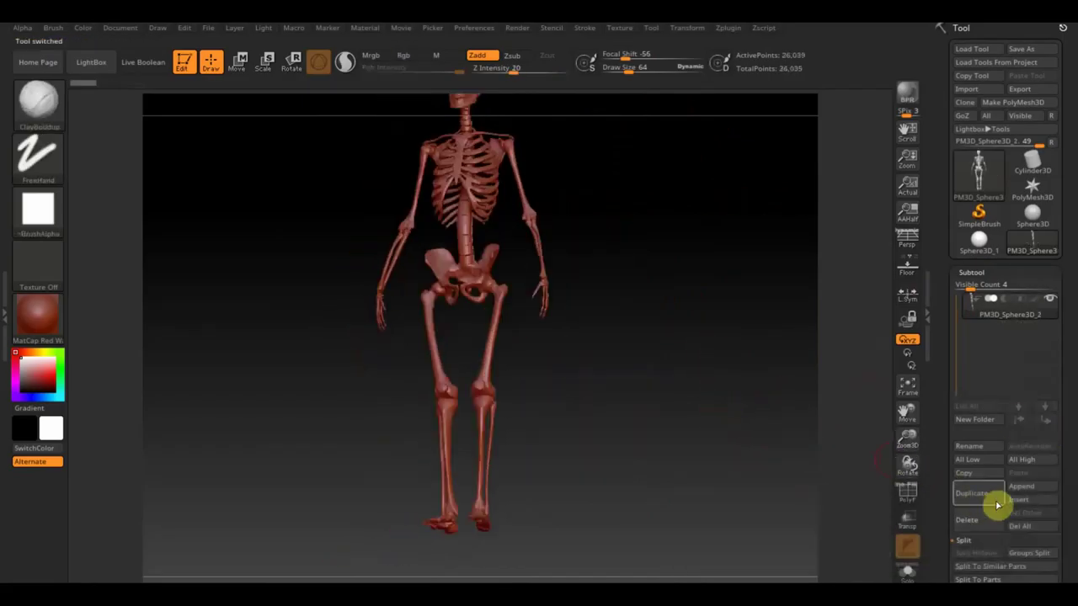
mouse_move(676, 354)
left_mouse_down()
mouse_move(678, 419)
mouse_move(645, 410)
mouse_move(646, 352)
left_mouse_up()
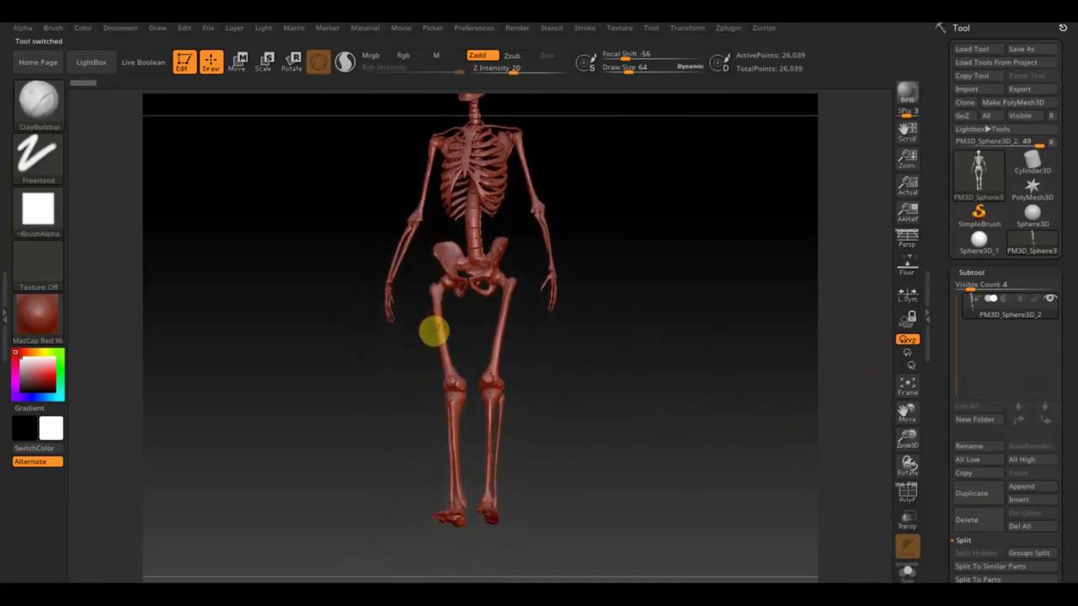
Mask the left thigh bone with MaskPen, orbit around, then clear that leg's mask
key("ctrl")
left_click_drag(437, 306, 446, 354, "ctrl")
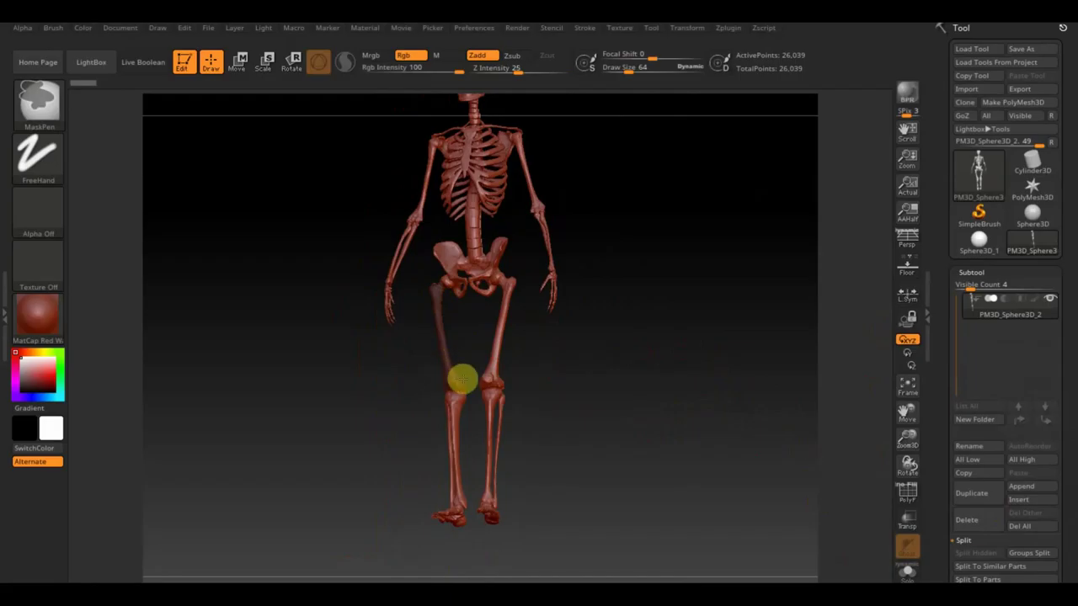
right_click_drag(500, 373, 691, 385)
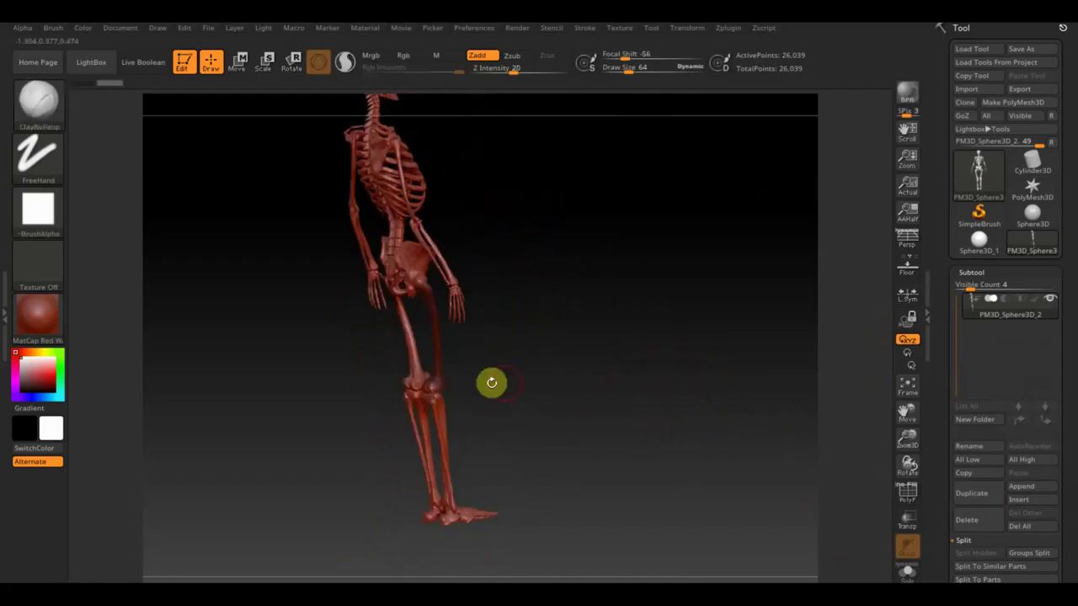
left_click_drag(508, 373, 534, 346)
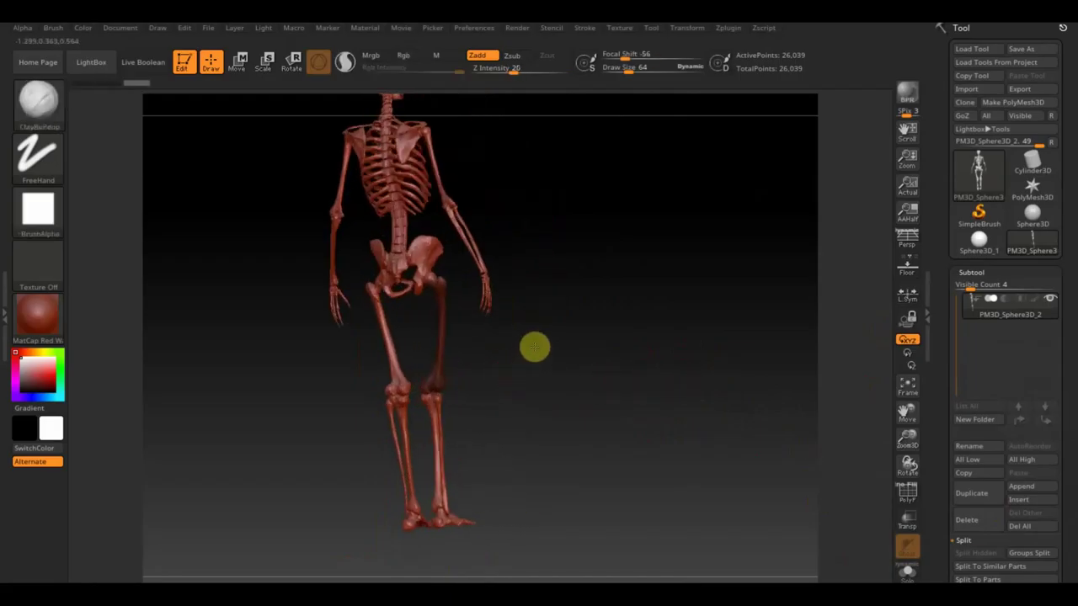
key("ctrl")
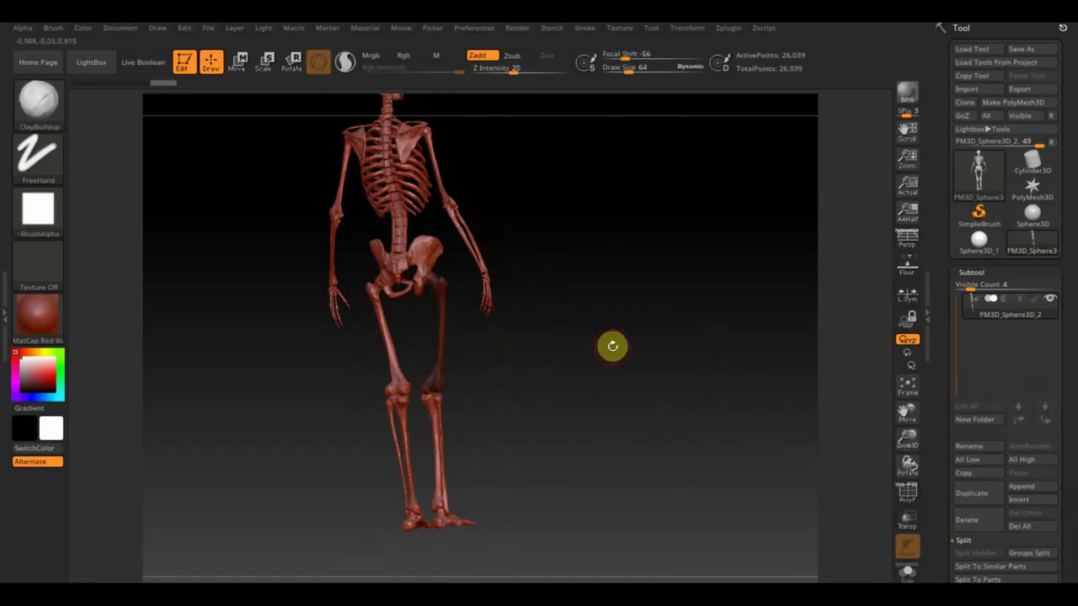
mouse_move(609, 349)
left_mouse_down()
mouse_move(510, 360)
mouse_move(626, 368)
mouse_move(618, 376)
left_mouse_up()
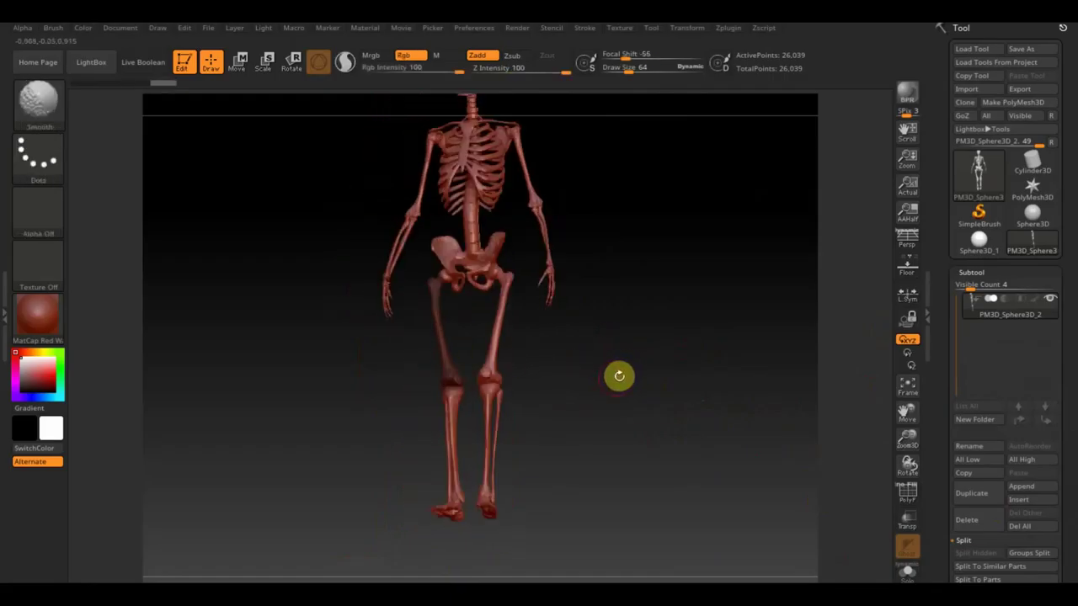
key("ctrl")
left_click(620, 381, "ctrl")
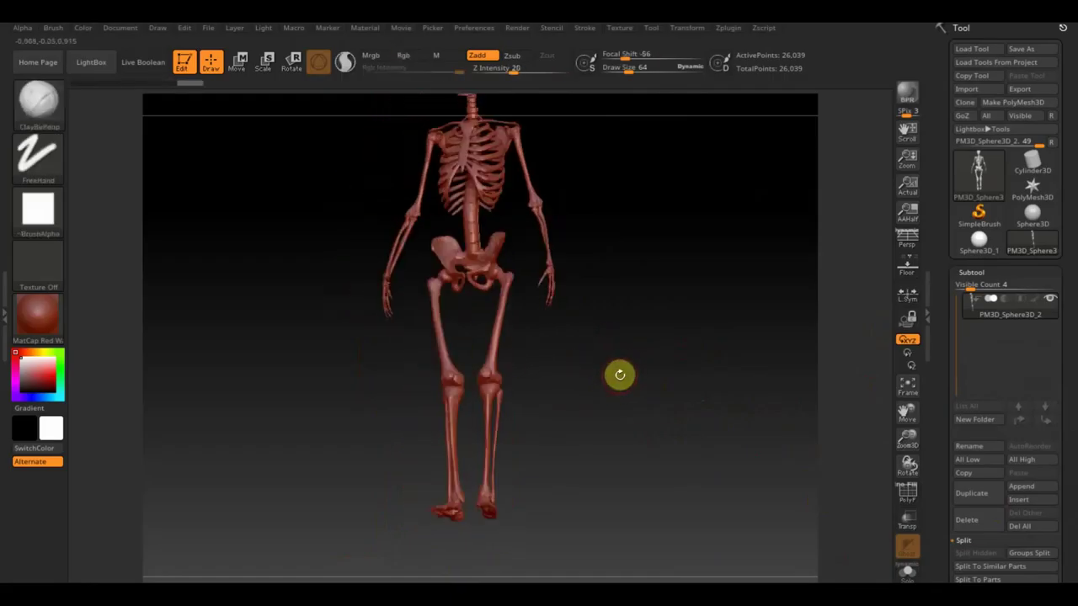
mouse_move(604, 326)
left_mouse_down()
mouse_move(635, 352)
mouse_move(524, 295)
left_mouse_up()
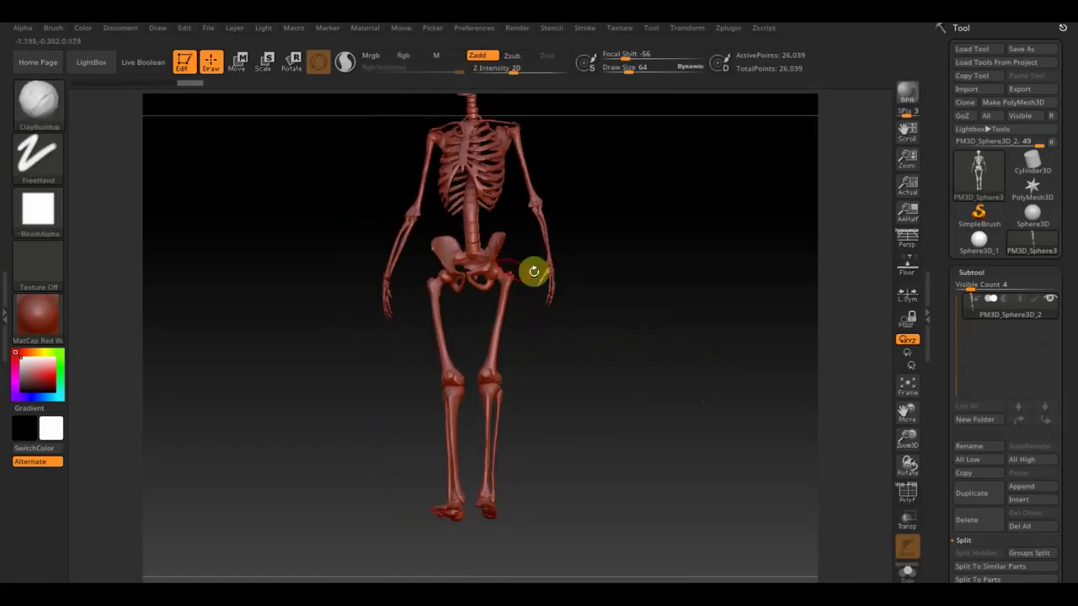
left_click_drag(621, 251, 624, 346)
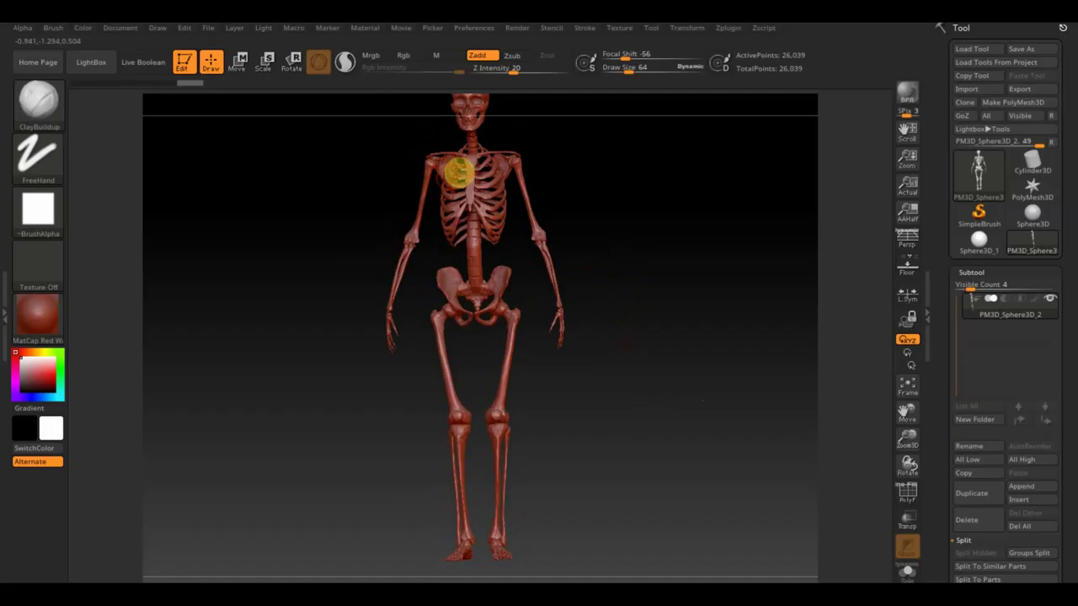
Mask the upper chest from the side, then clear all masking from the skeleton
key("ctrl")
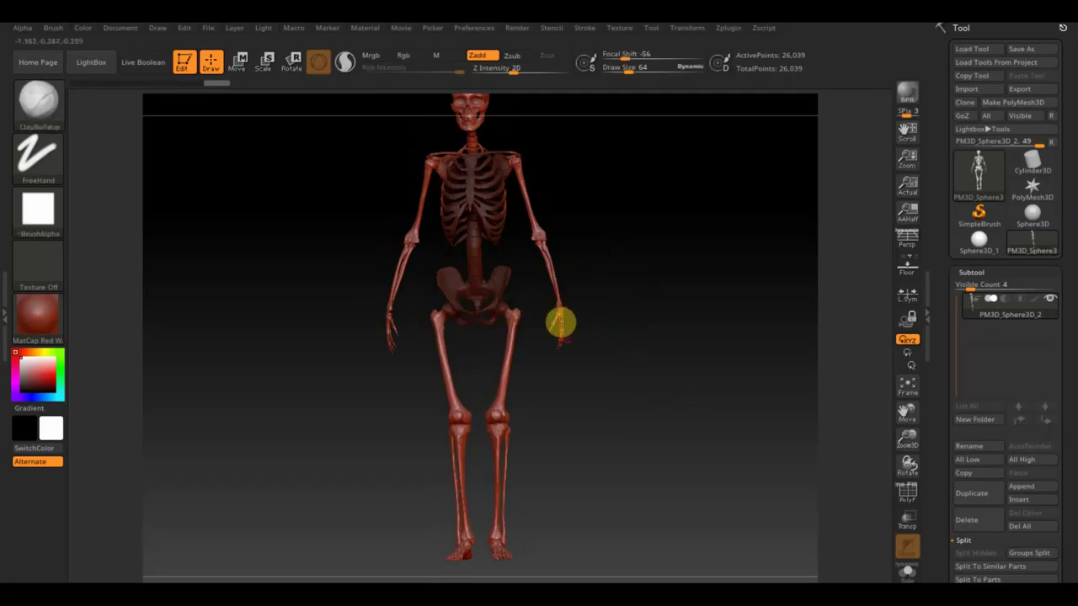
left_click_drag(700, 350, 558, 361)
key("ctrl")
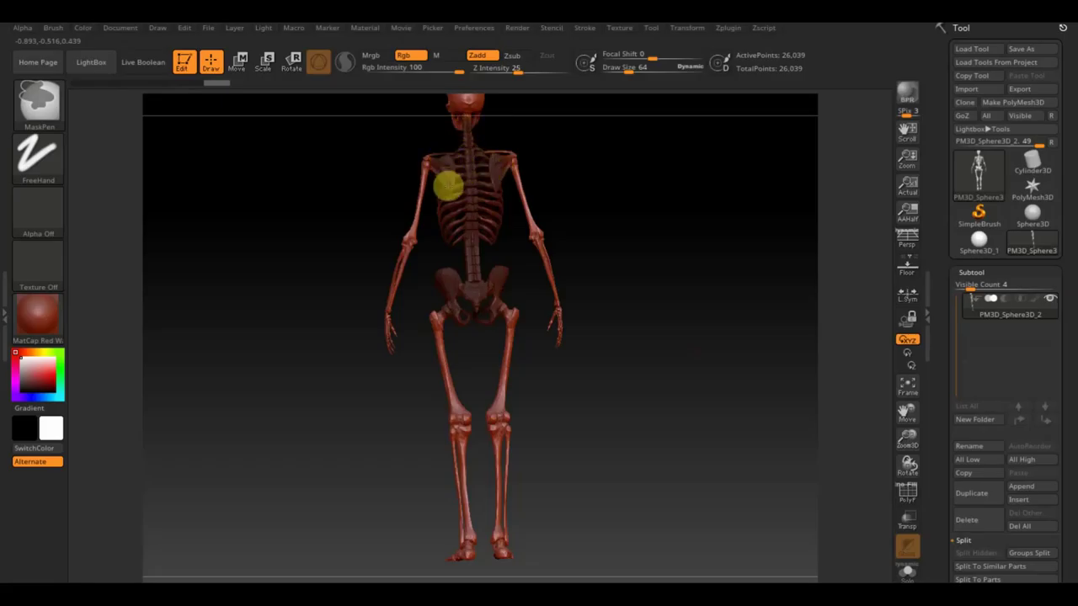
mouse_move(544, 183)
left_mouse_down()
mouse_move(548, 202)
mouse_move(533, 204)
mouse_move(544, 207)
mouse_move(455, 205)
left_mouse_up()
key("ctrl")
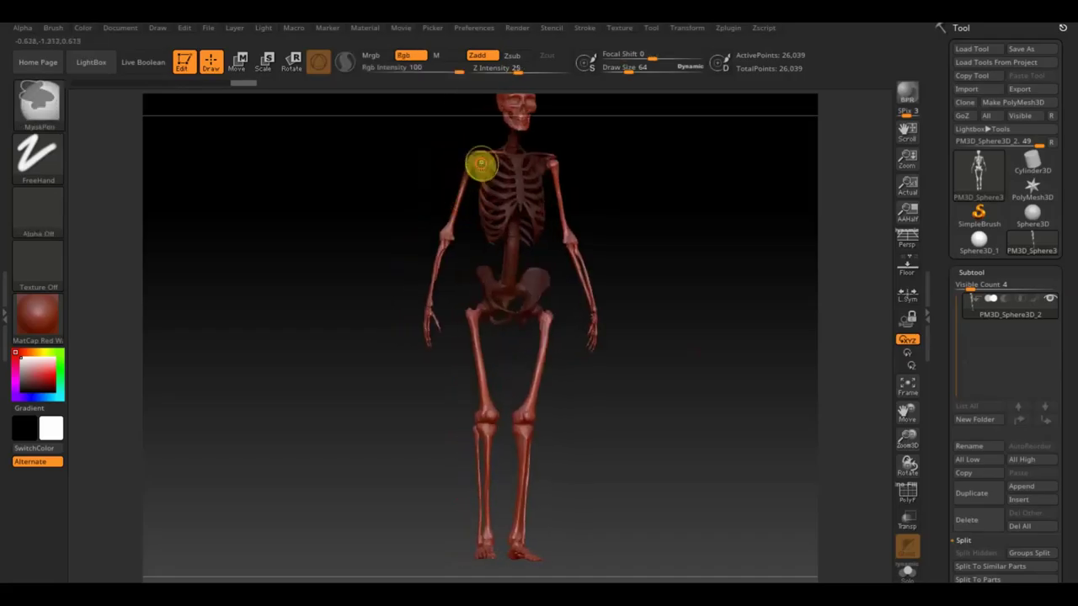
mouse_move(481, 163)
left_mouse_down("ctrl")
mouse_move(481, 206)
mouse_move(464, 157)
mouse_move(636, 181)
mouse_move(650, 207)
left_mouse_up("ctrl")
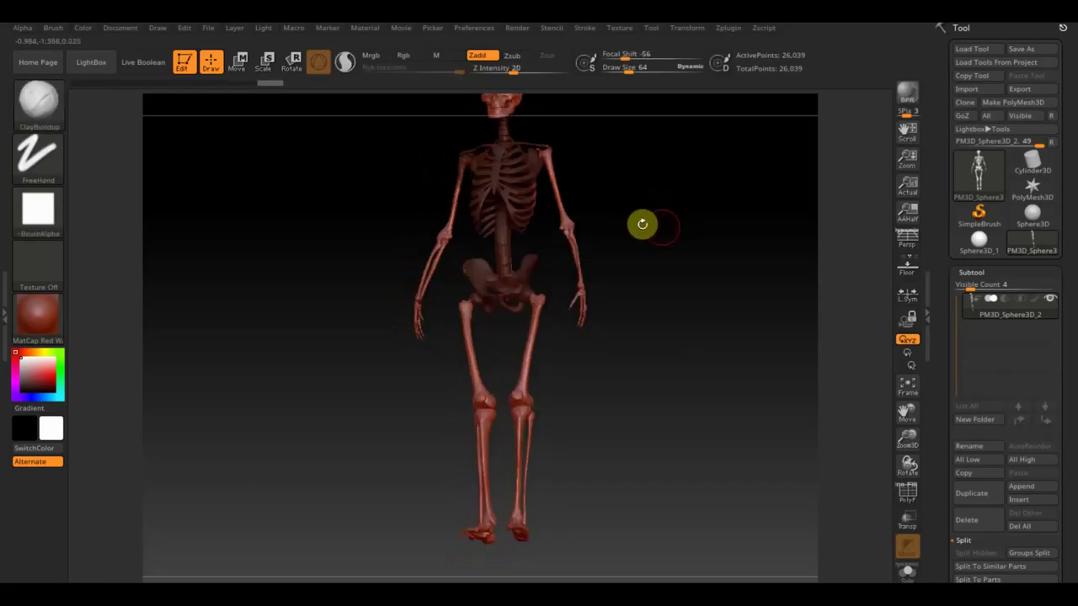
key("ctrl")
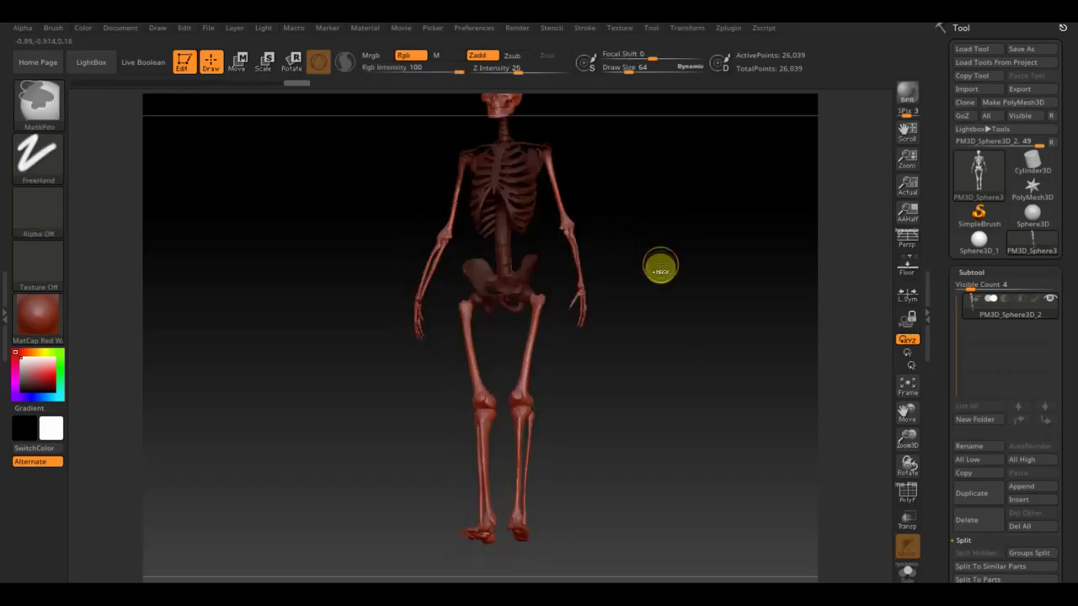
left_click_drag(659, 263, 661, 264, "ctrl")
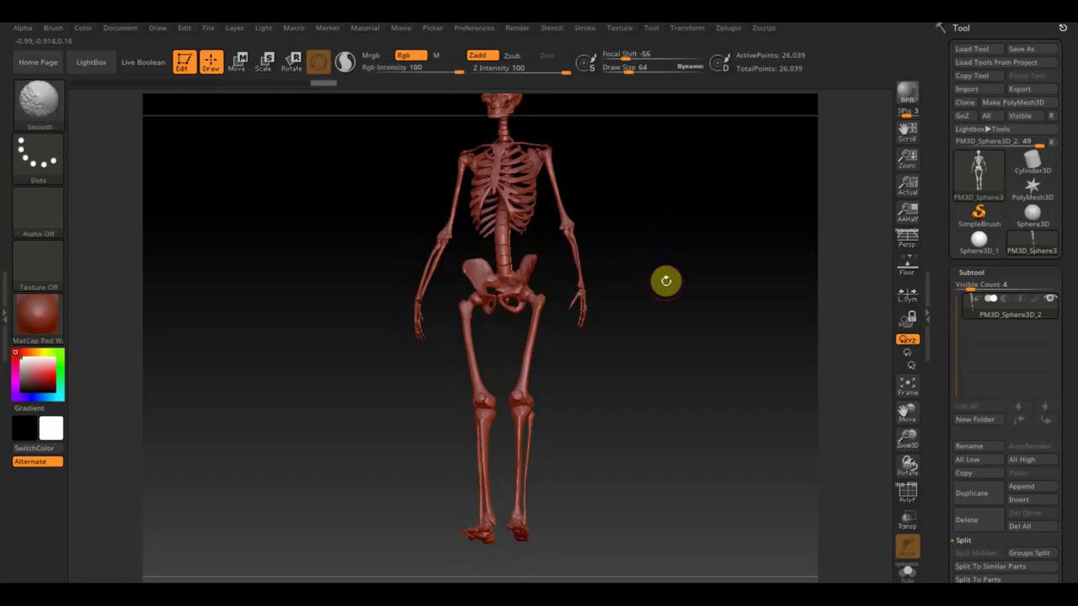
left_click_drag(665, 284, 690, 316)
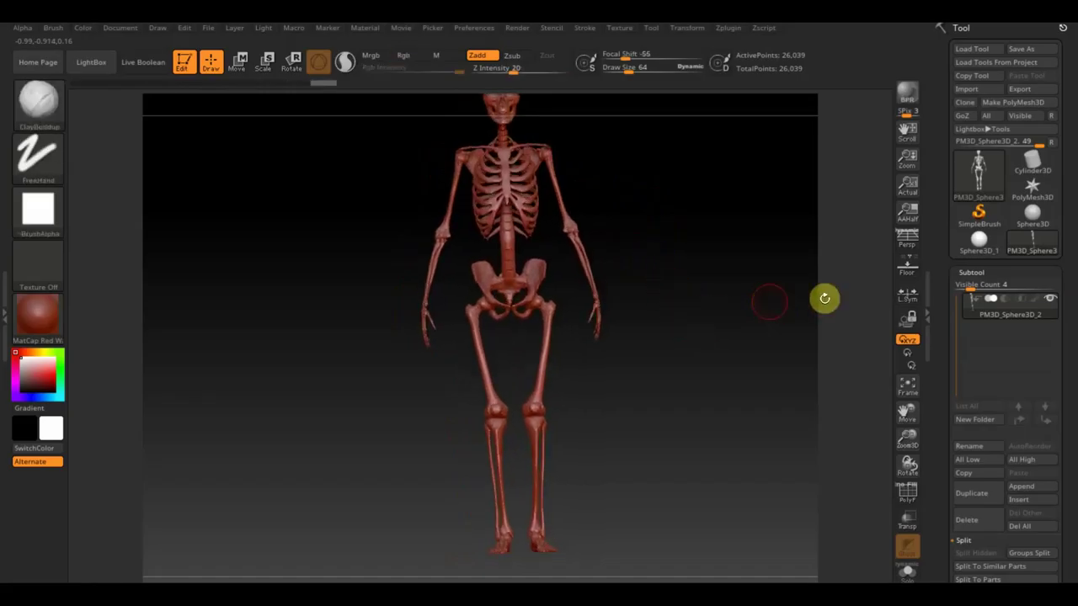
Duplicate the skeleton subtool and hide all but 458 points of the copy
left_click(979, 495)
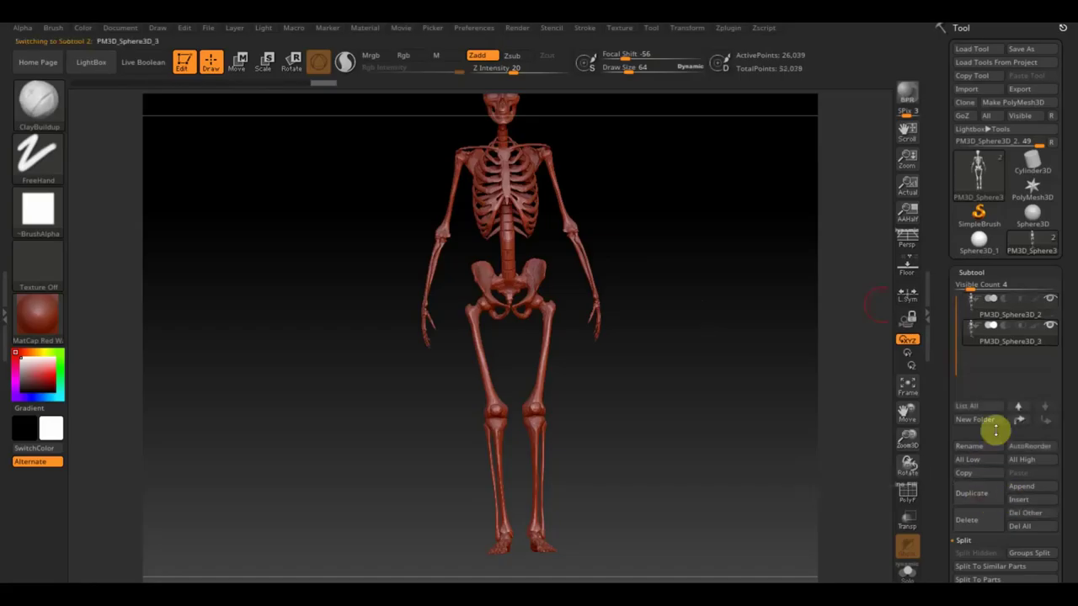
key("ctrl+shift")
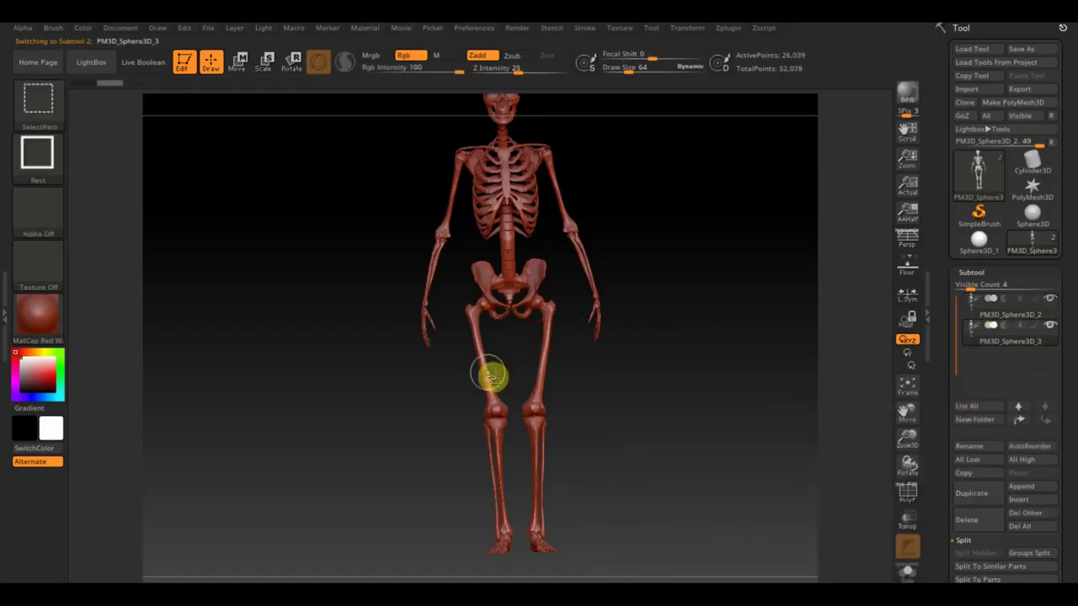
left_click(491, 376, "ctrl+shift")
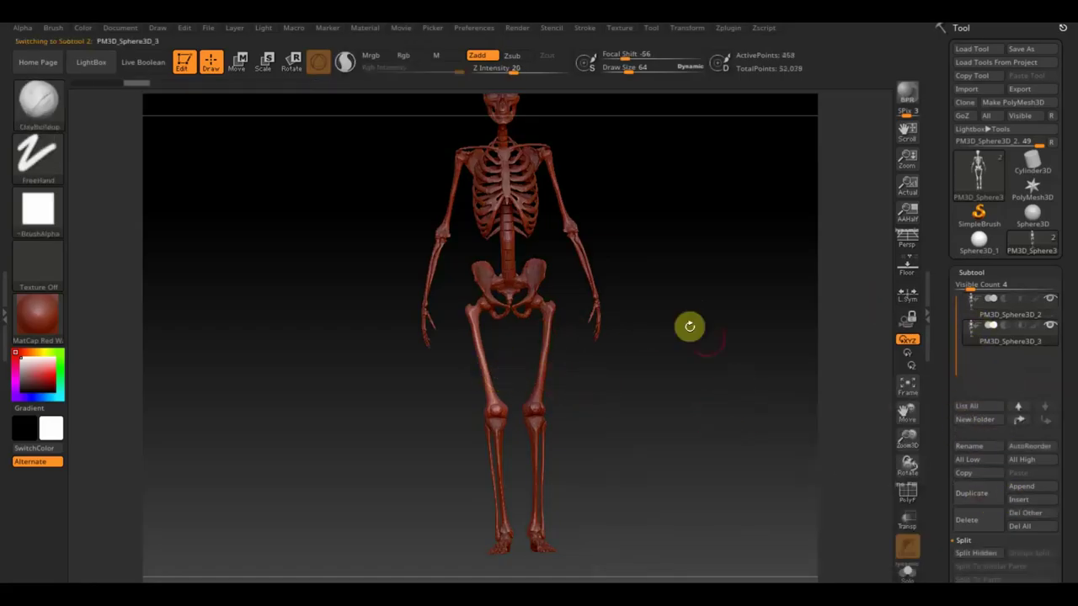
scroll(1075, 505, "down", 5)
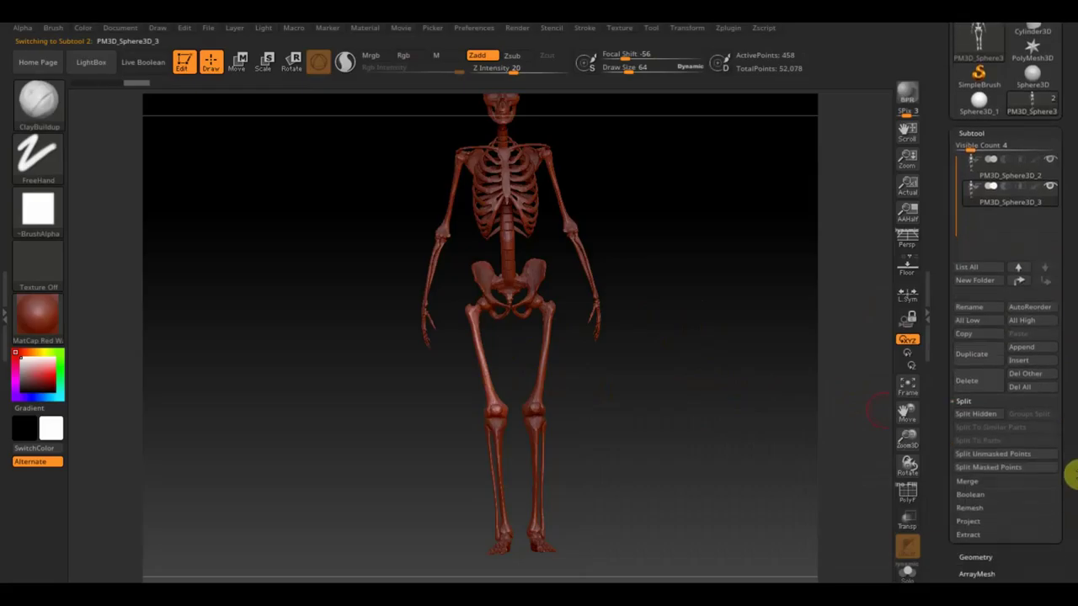
Remove the duplicate's hidden geometry with Modify Topology > Del Hidden
left_click(976, 528)
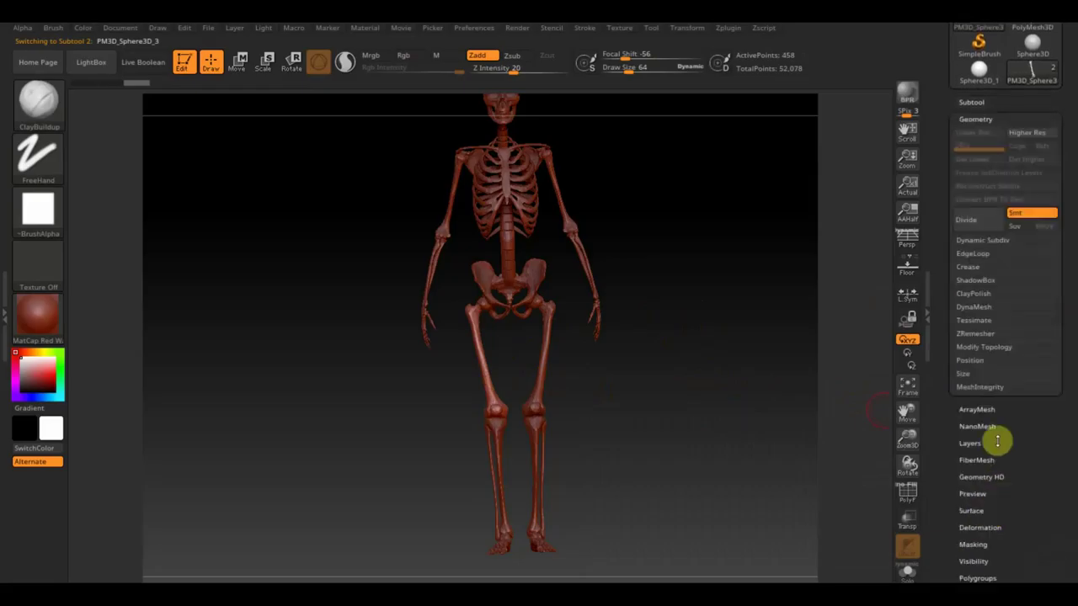
left_click(994, 351)
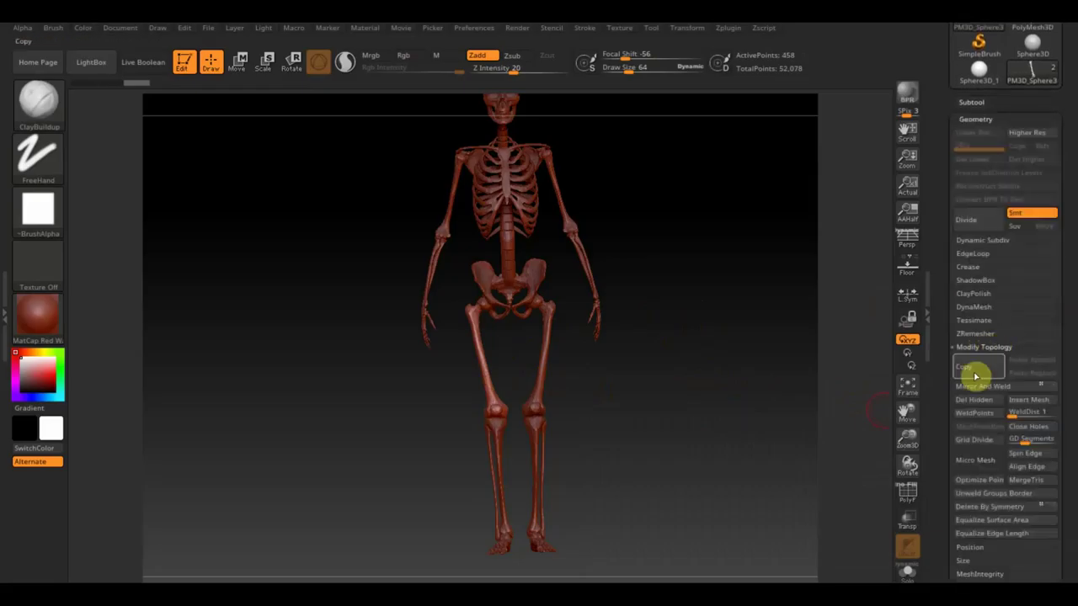
left_click(975, 401)
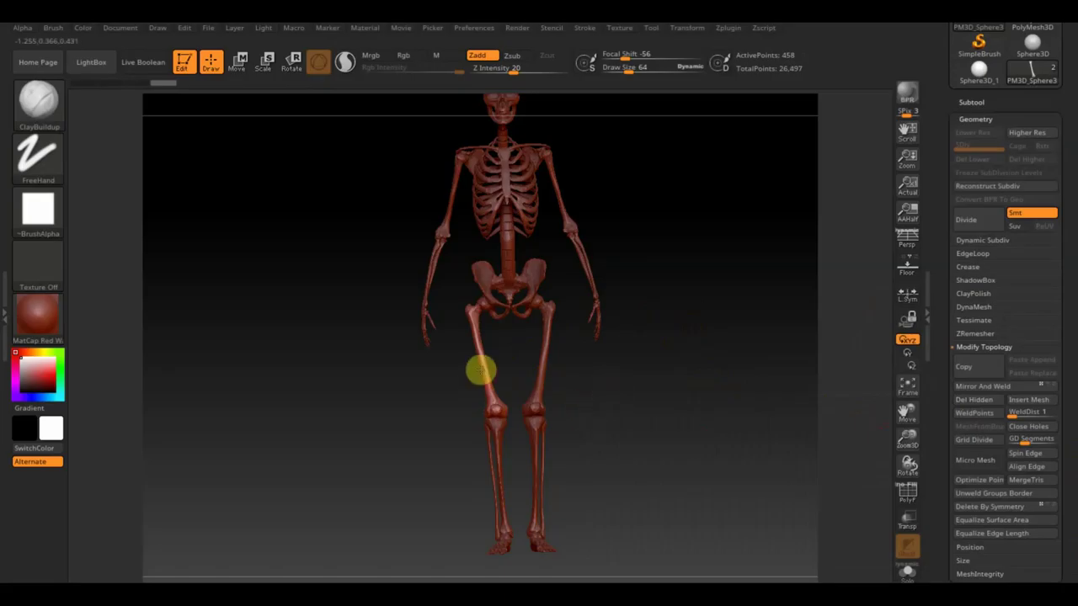
On the original skeleton, delete all limbs except one thigh bone and show the floor grid
left_click(969, 106)
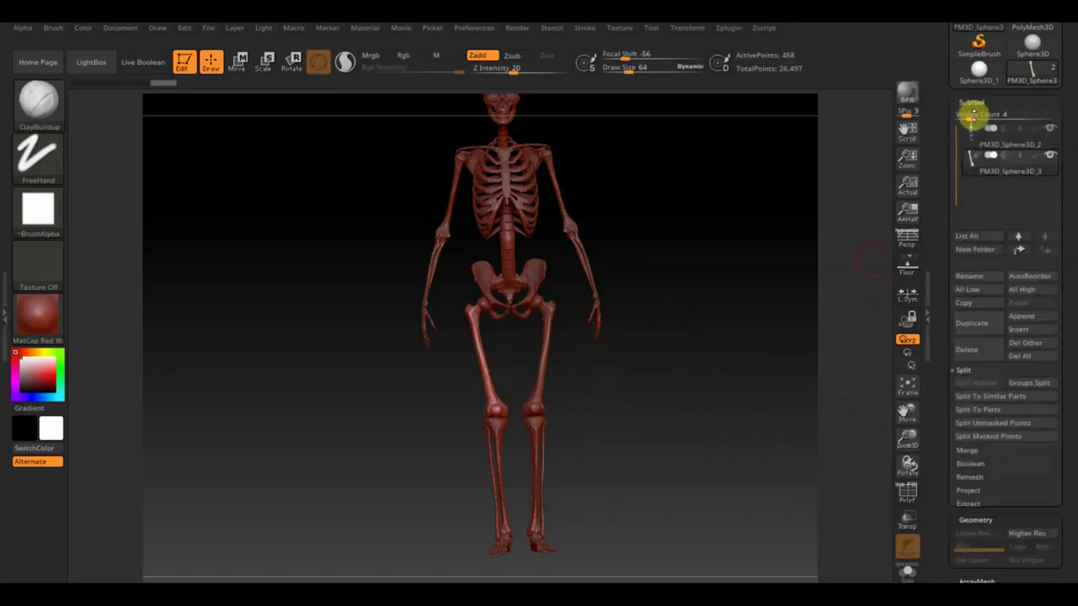
left_click(493, 223, "alt")
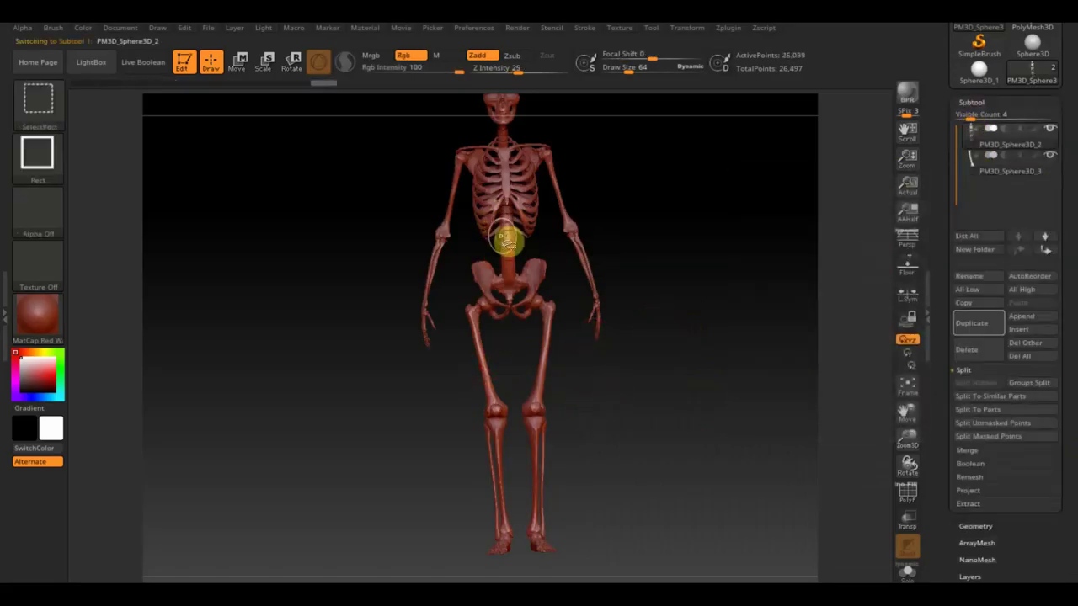
left_click(503, 236, "ctrl+shift")
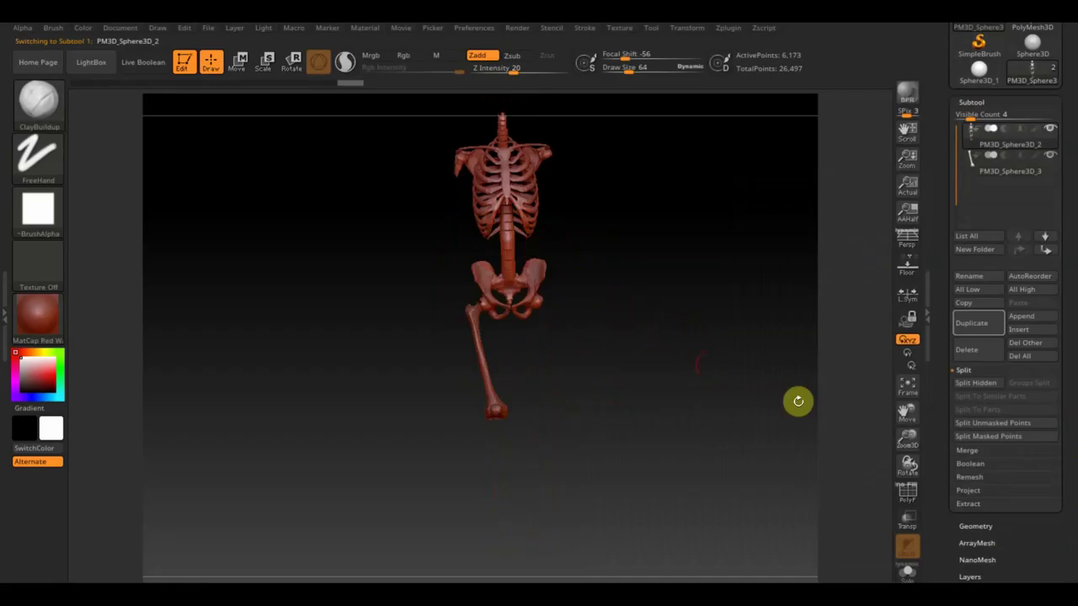
left_click(977, 528)
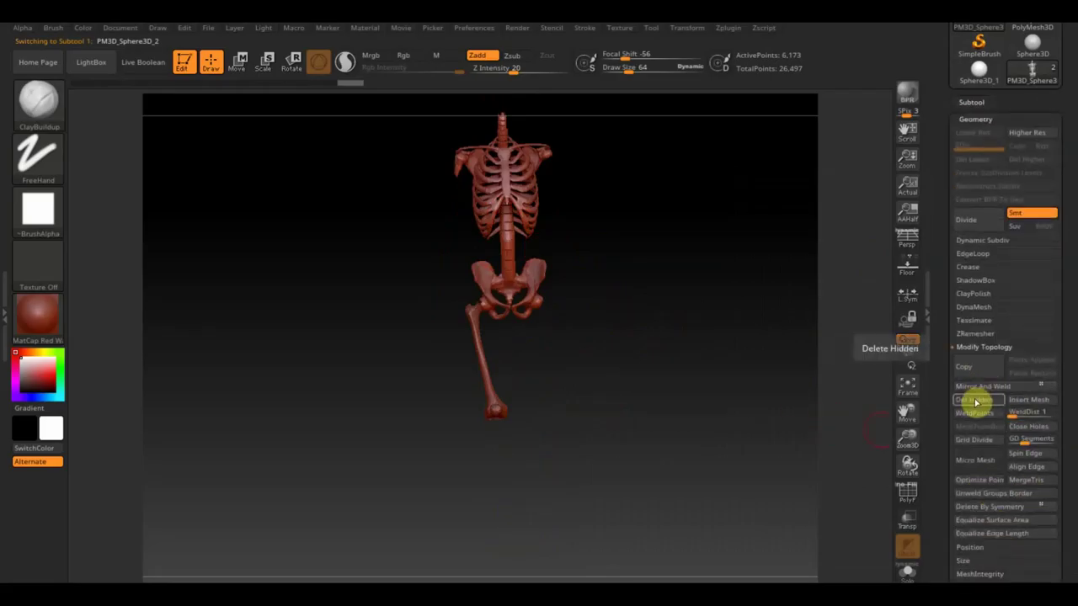
left_click(977, 403)
mouse_move(690, 426)
left_mouse_down()
mouse_move(635, 494)
mouse_move(671, 475)
left_mouse_up()
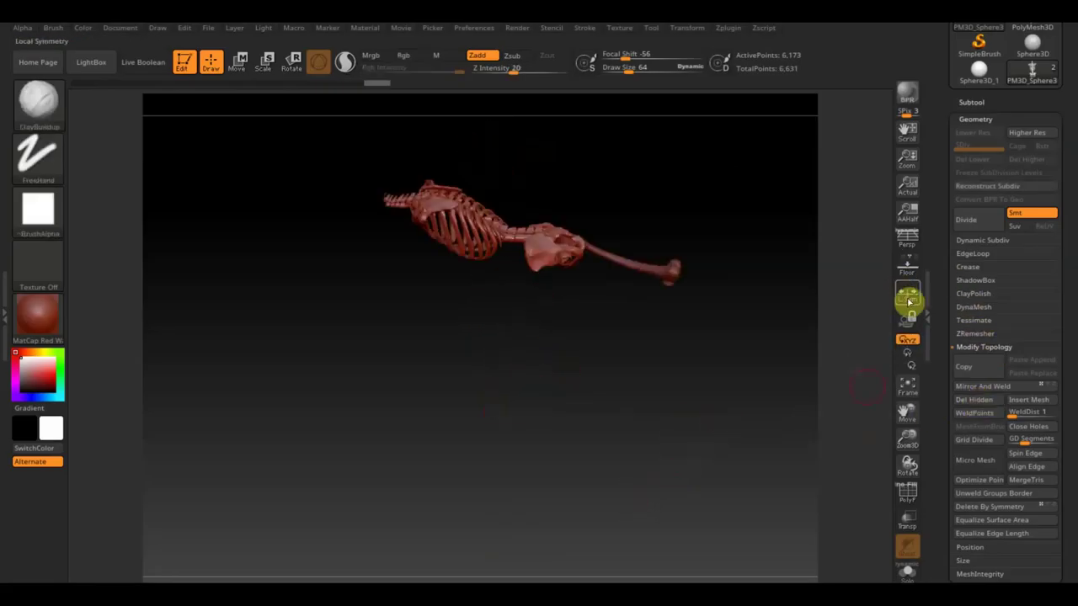
left_click(909, 275)
mouse_move(713, 357)
left_mouse_down()
mouse_move(741, 272)
mouse_move(688, 369)
mouse_move(733, 289)
mouse_move(724, 303)
left_mouse_up()
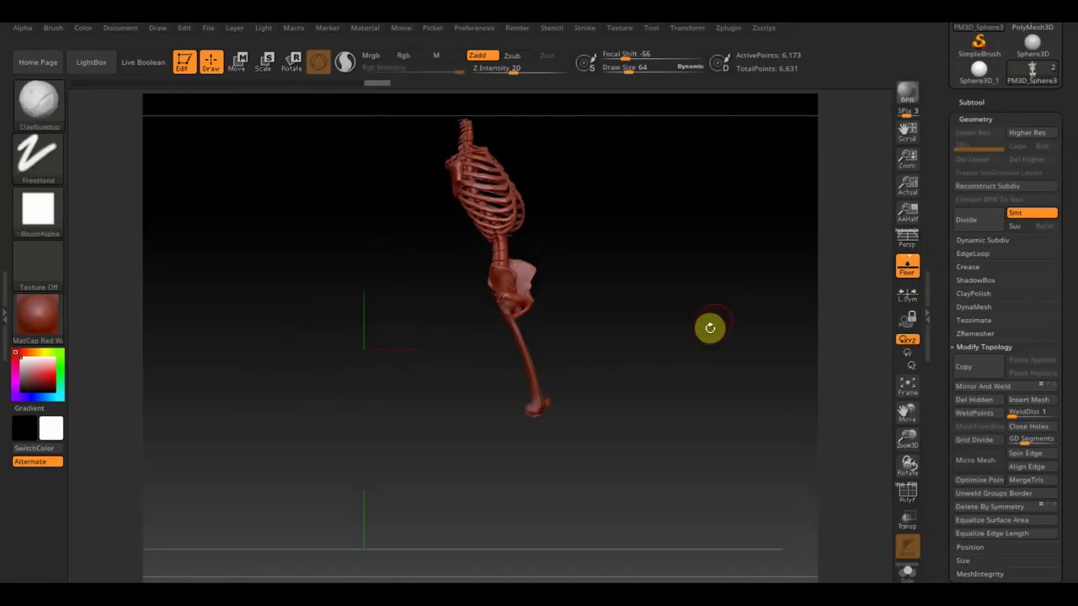
left_click(973, 102)
mouse_move(1010, 165)
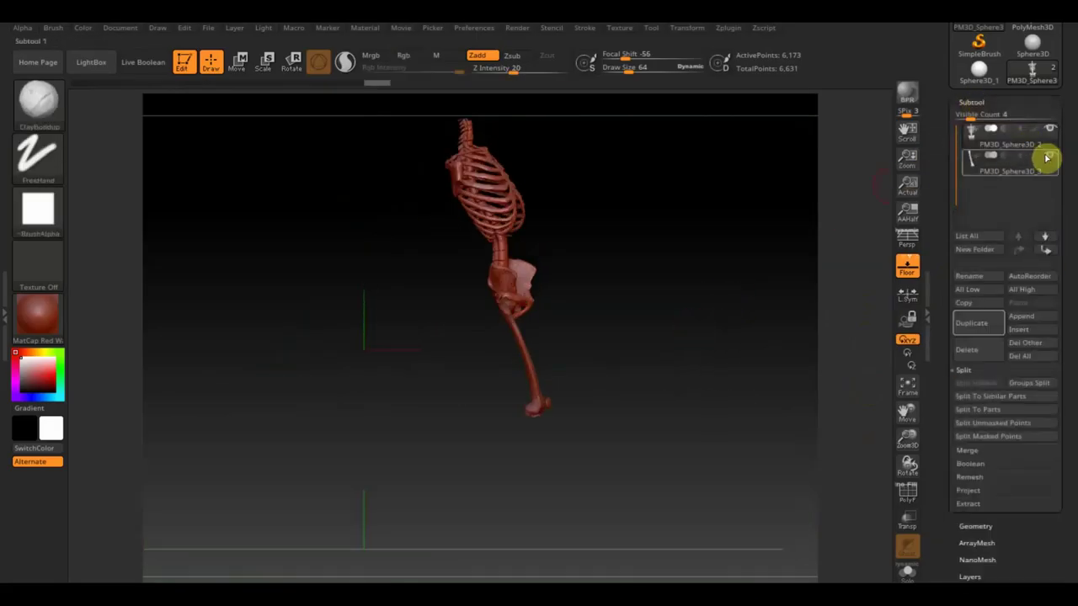
Rotate the skeleton about 90° with the gizmo so it lies horizontally
left_click(241, 65)
mouse_move(392, 294)
left_mouse_down()
mouse_move(414, 332)
mouse_move(428, 414)
left_mouse_up()
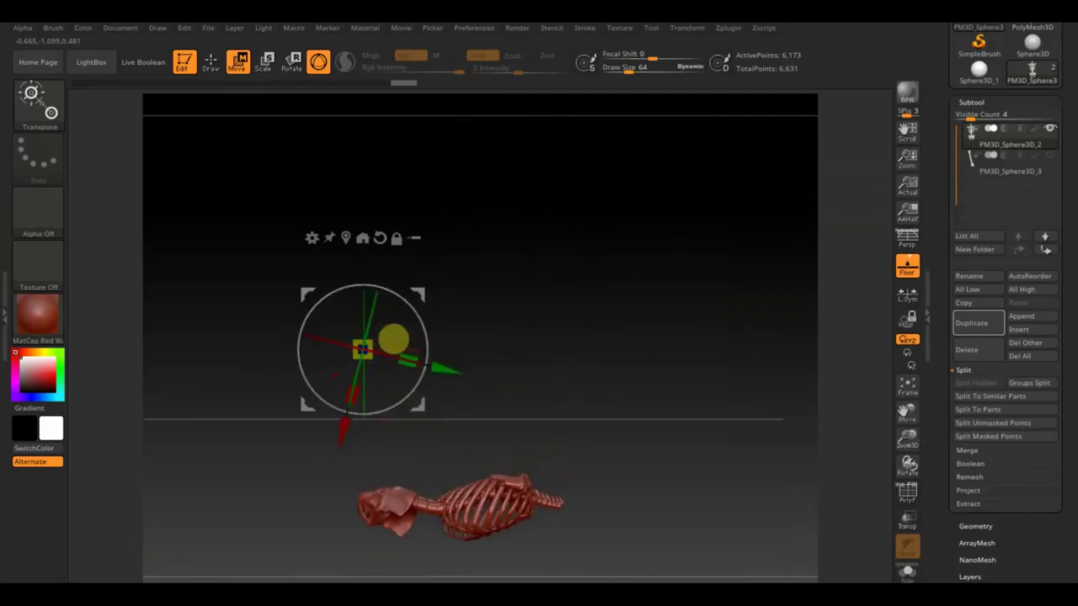
left_click_drag(392, 337, 427, 338)
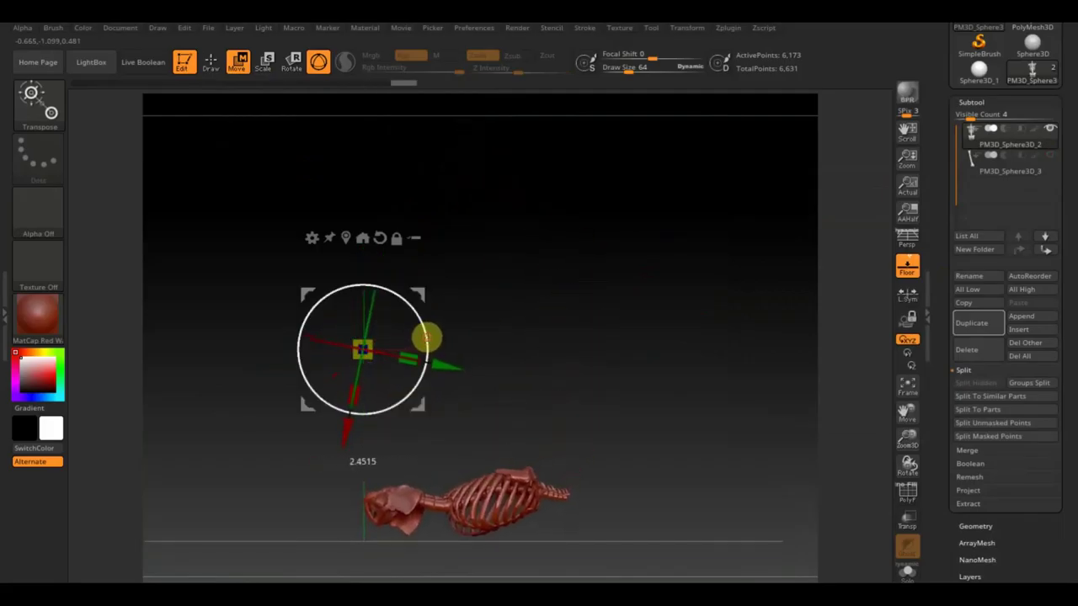
left_click_drag(423, 296, 335, 279)
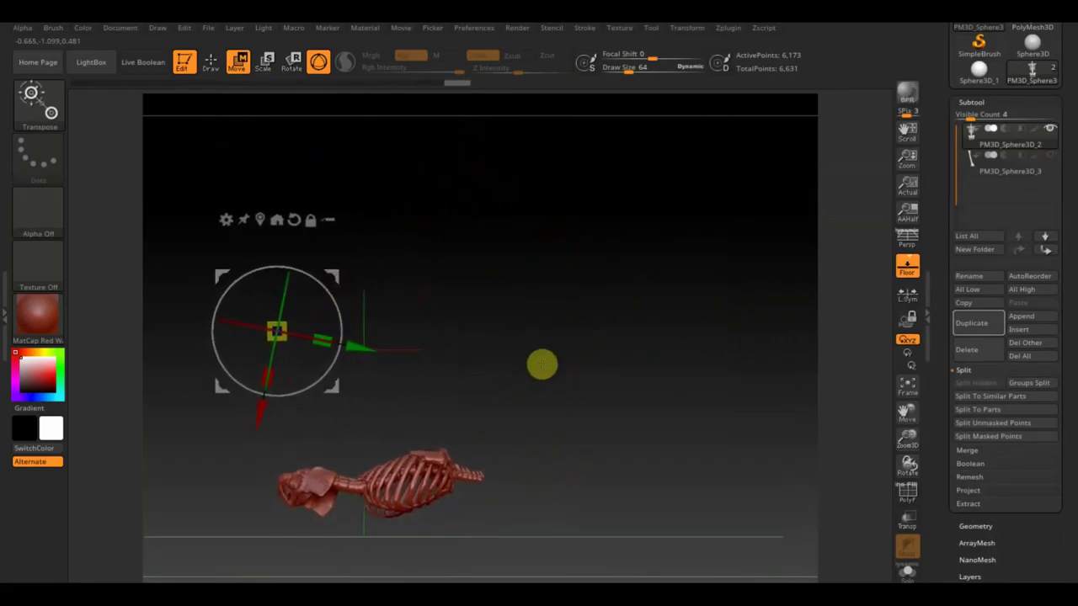
mouse_move(543, 369)
left_mouse_down("alt")
mouse_move(604, 210)
mouse_move(594, 264)
left_mouse_up("alt")
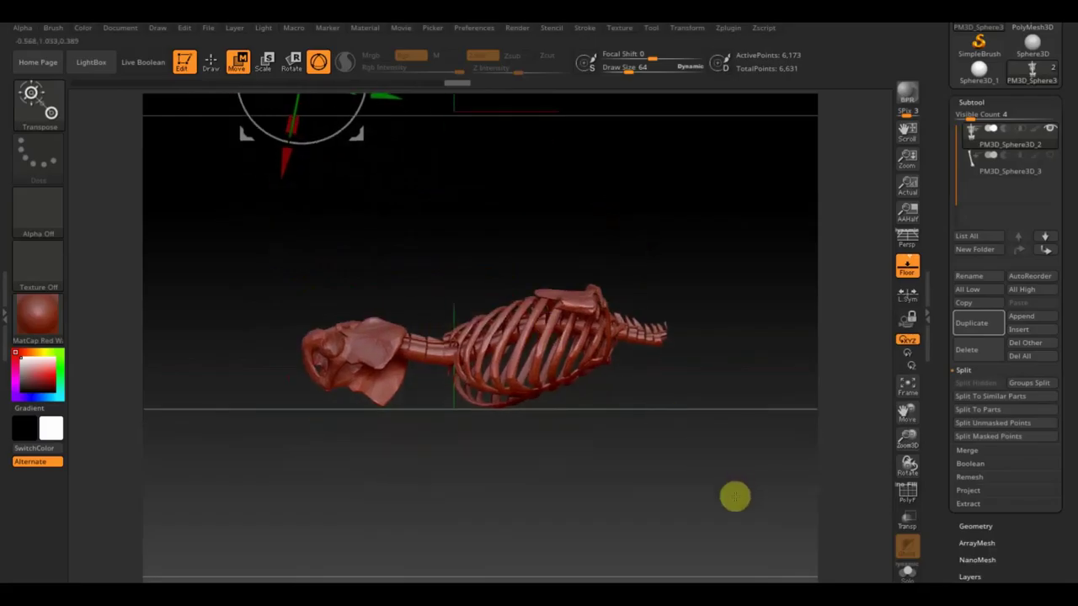
left_click_drag(734, 497, 446, 277, "alt")
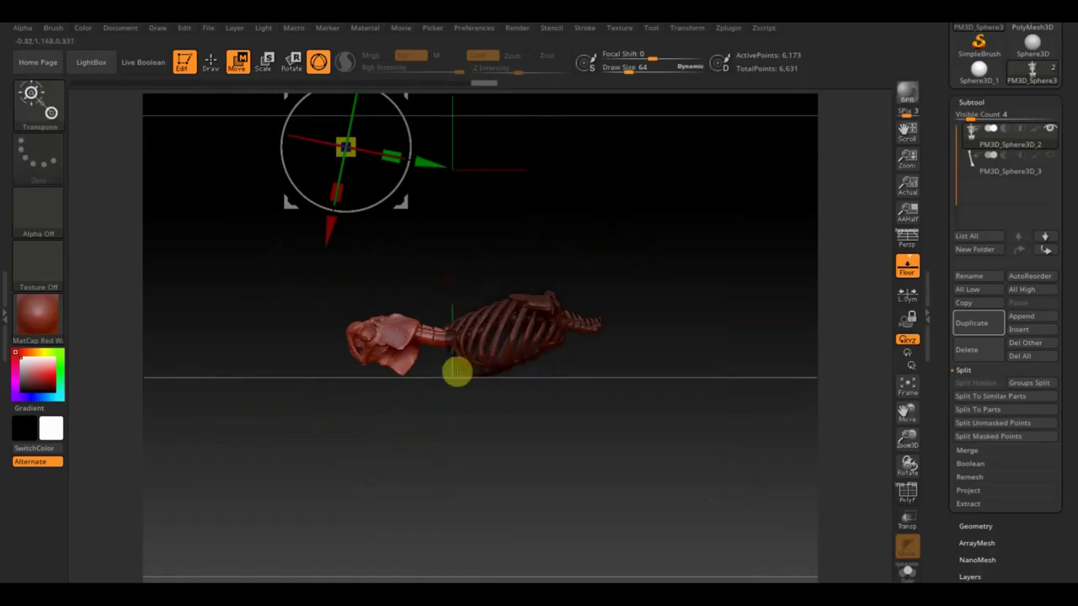
Reposition the gizmo at the arm joint and shift that bone piece left along X
left_click(318, 60)
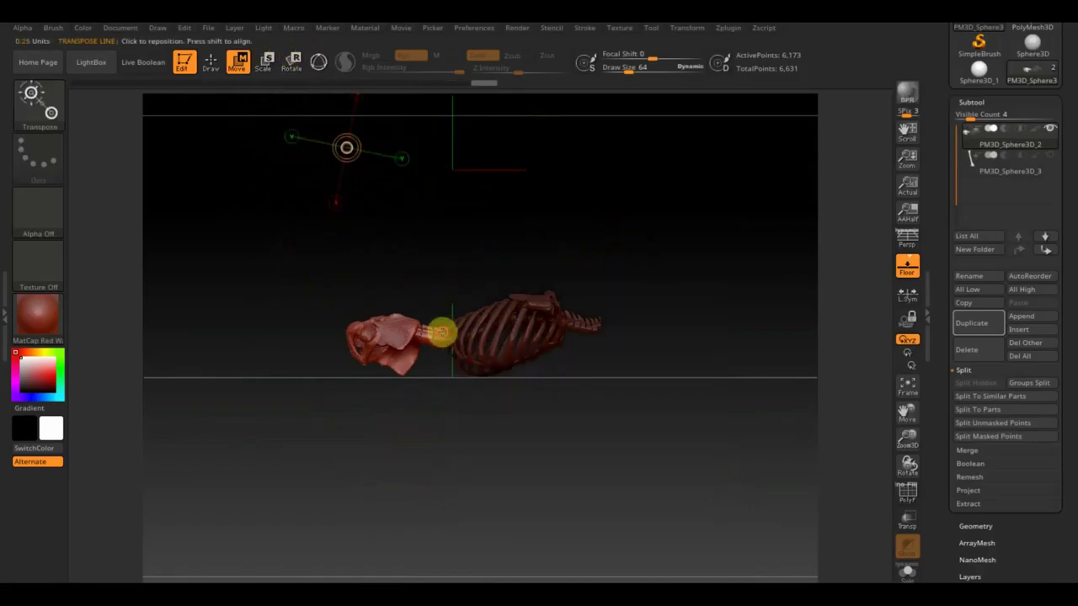
left_click_drag(442, 333, 299, 330)
left_click(318, 65)
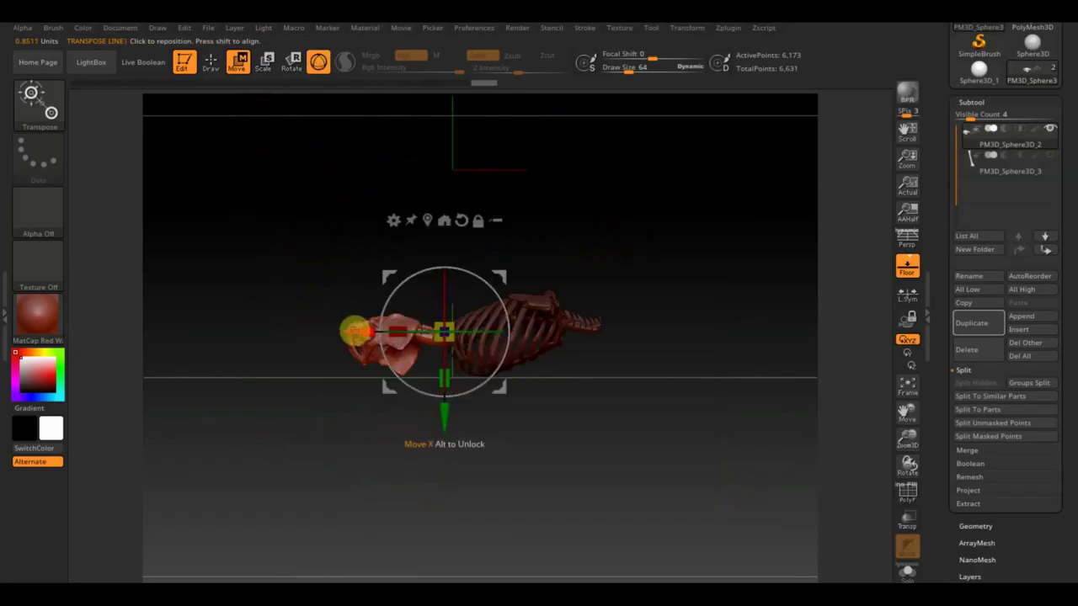
left_click_drag(350, 328, 317, 330)
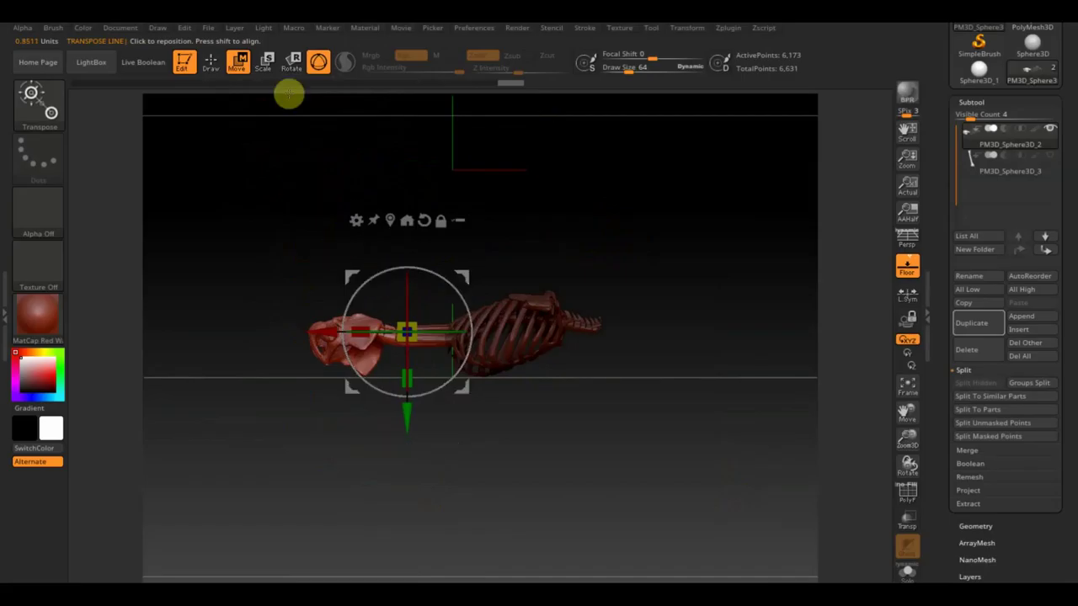
left_click(211, 63)
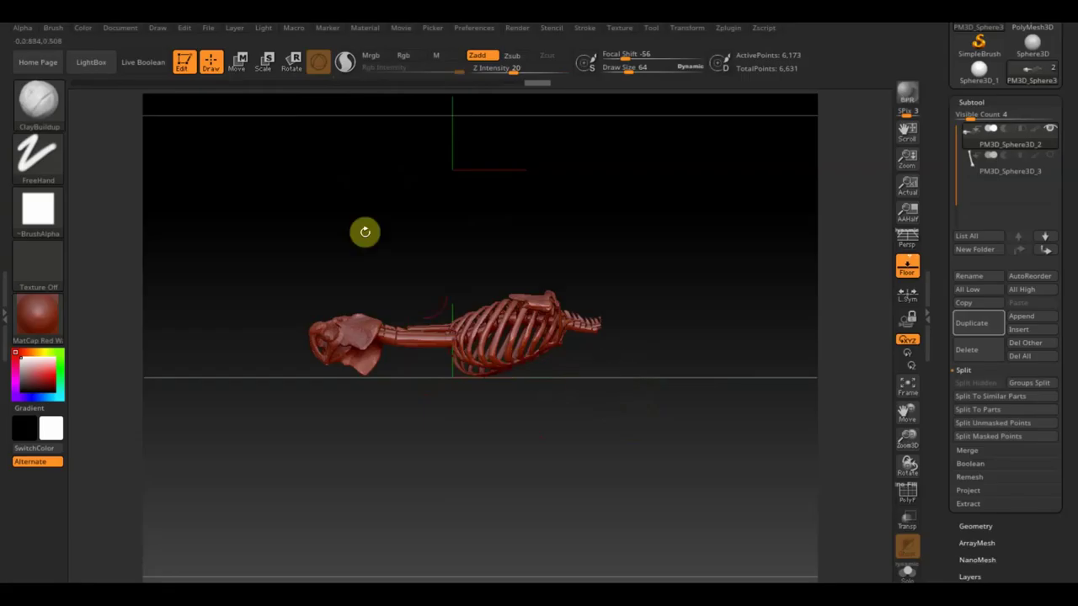
Select the Move Topological brush with Draw Size 266
left_click(56, 110)
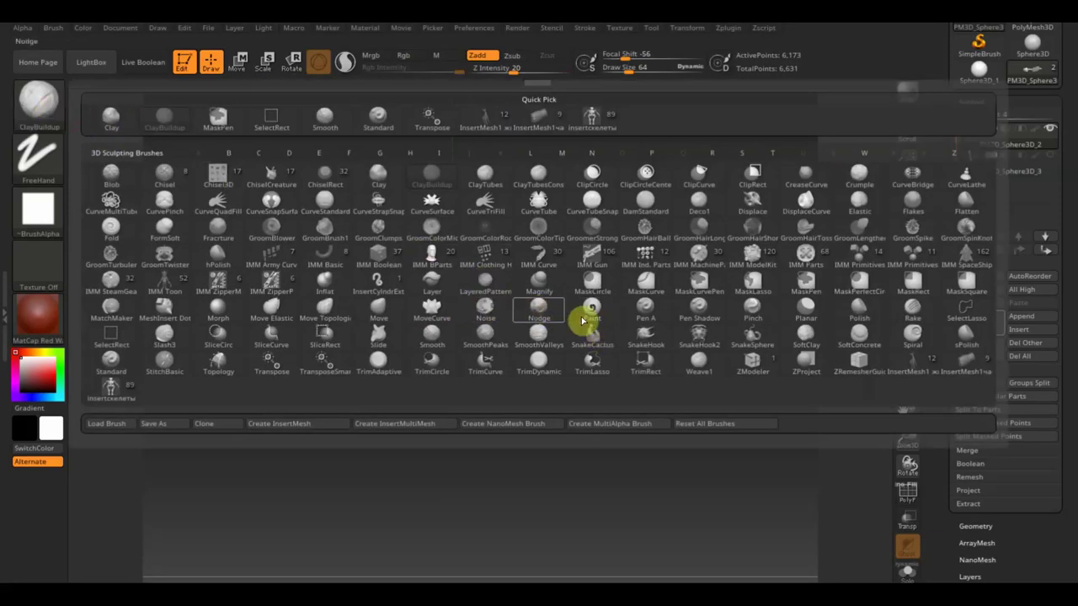
left_click(345, 314)
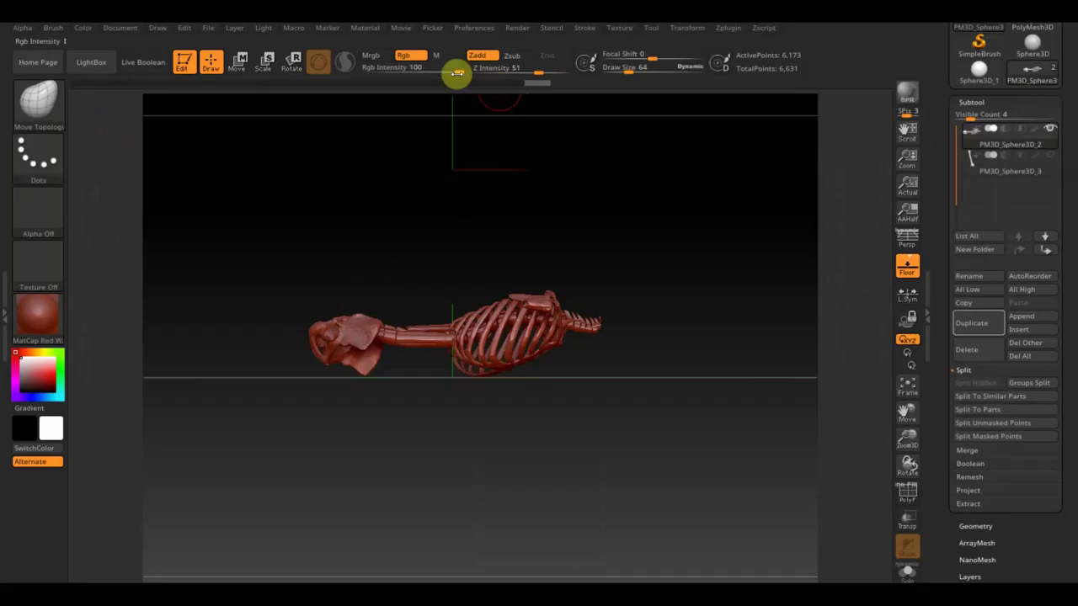
left_click_drag(630, 71, 654, 72)
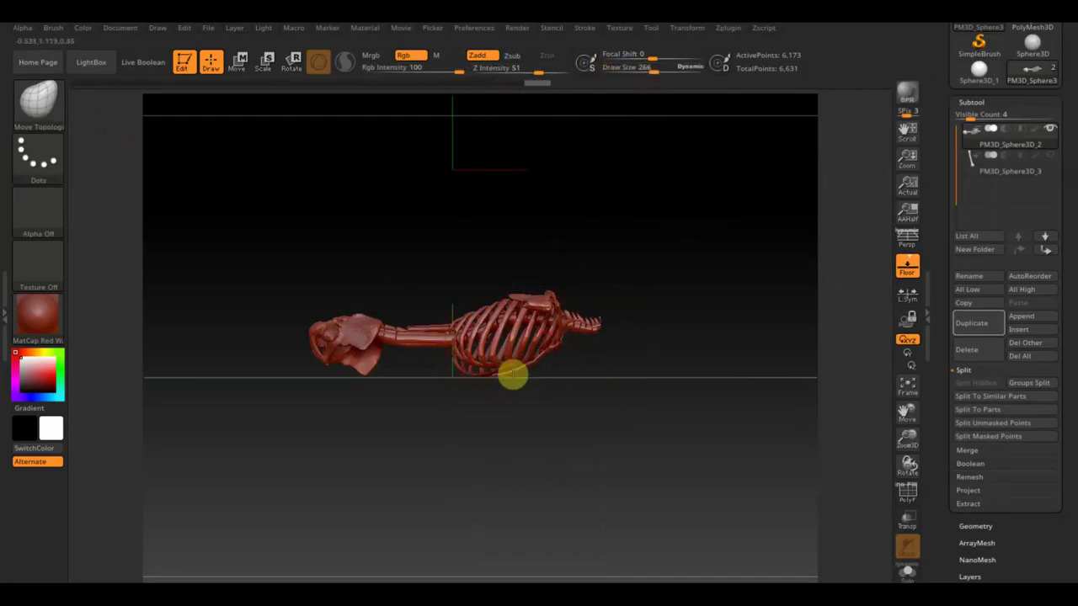
Mask the ribcage and nudge the pelvis end slightly left with the gizmo
left_click_drag(574, 398, 603, 410, "shift")
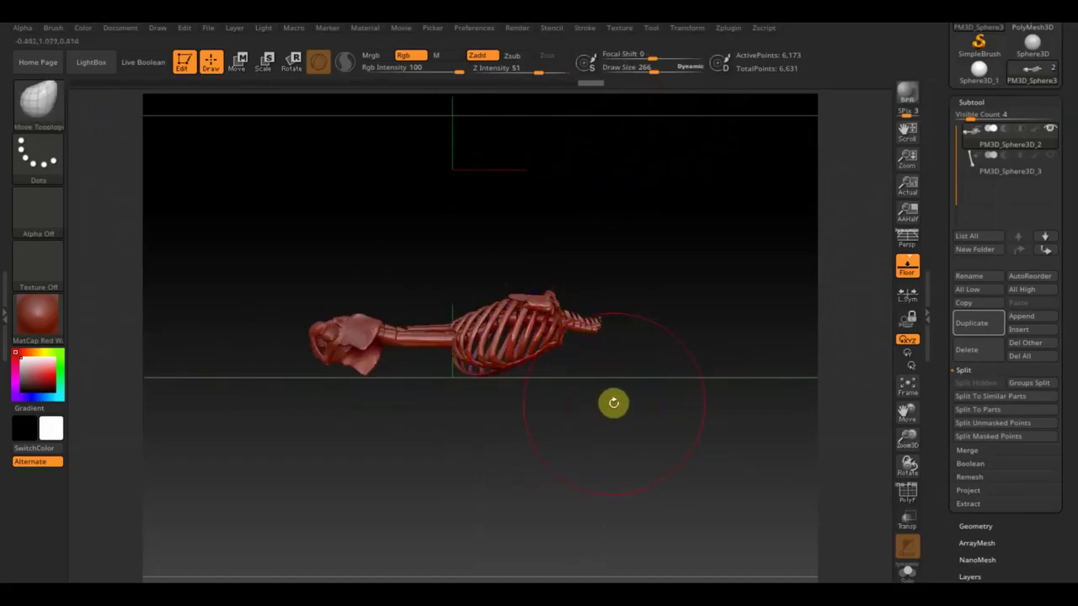
left_click_drag(632, 437, 666, 472, "shift")
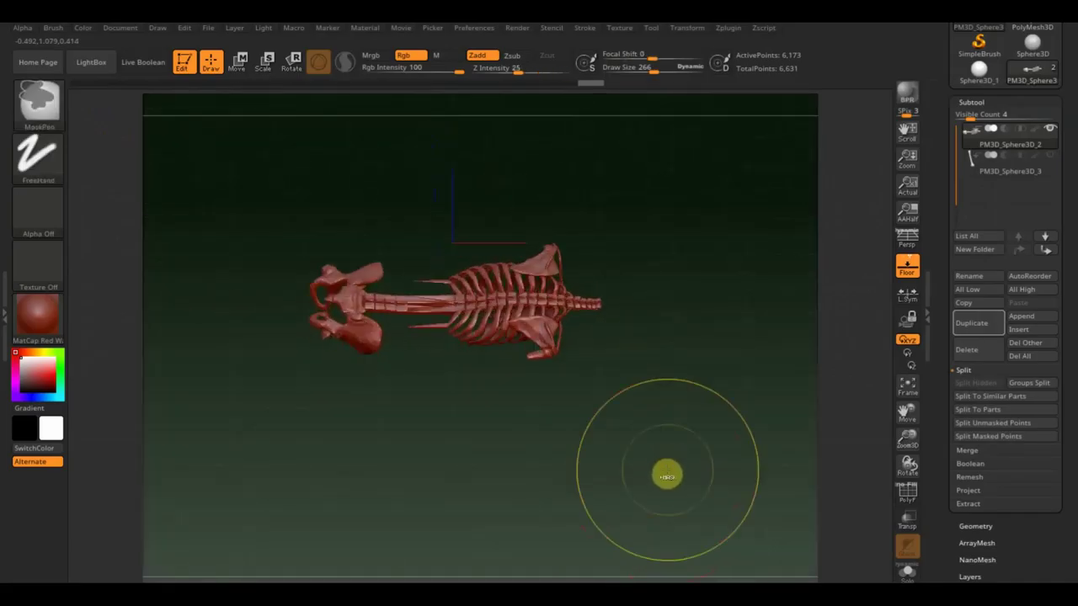
left_click_drag(666, 469, 666, 468, "shift")
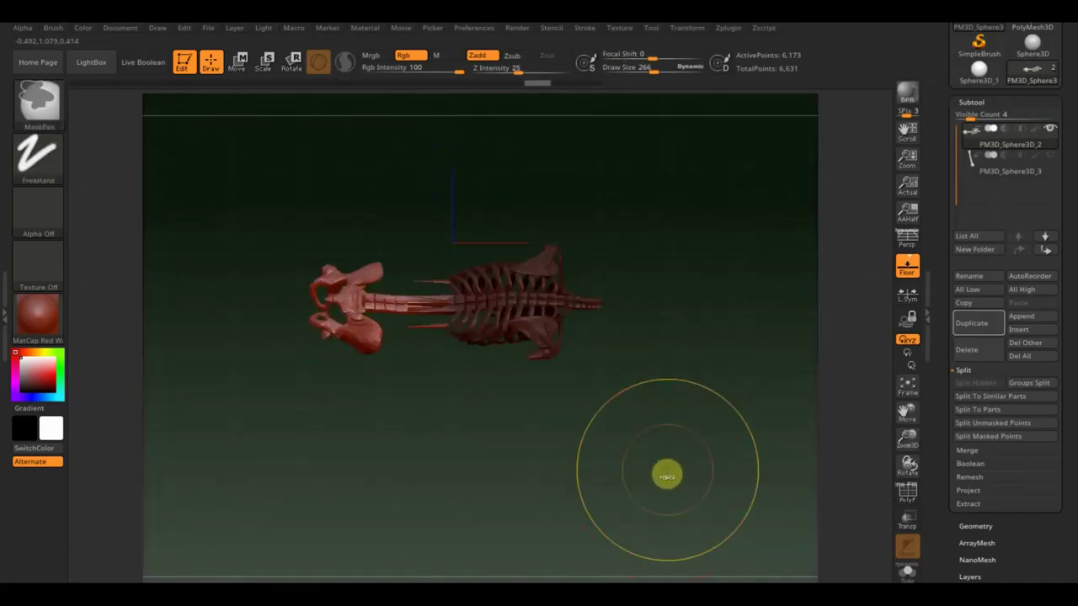
left_click_drag(645, 416, 441, 236, "ctrl")
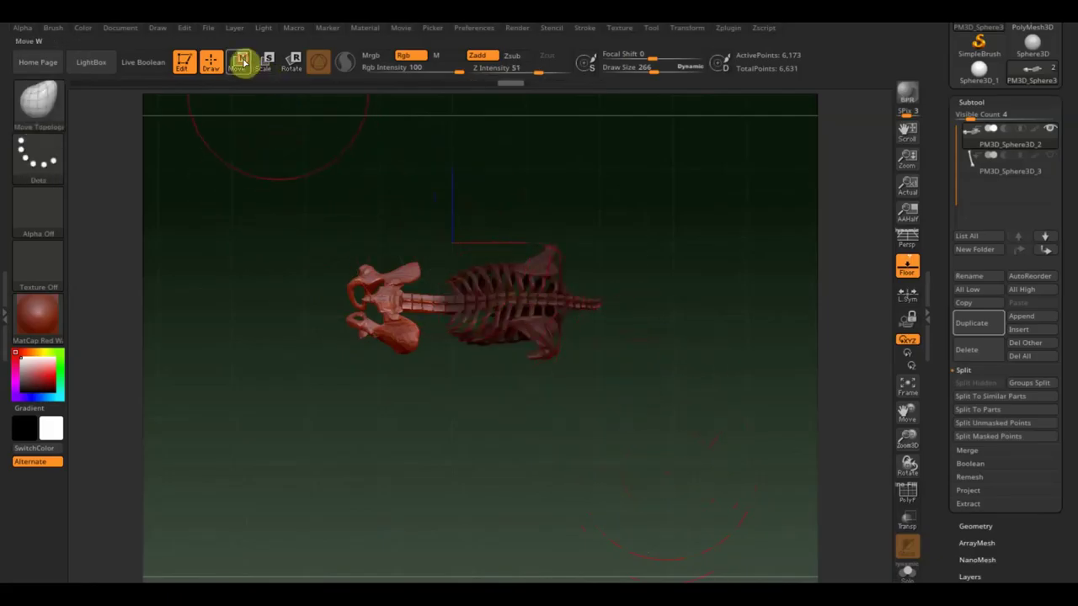
left_click(240, 61)
left_click_drag(427, 240, 409, 239)
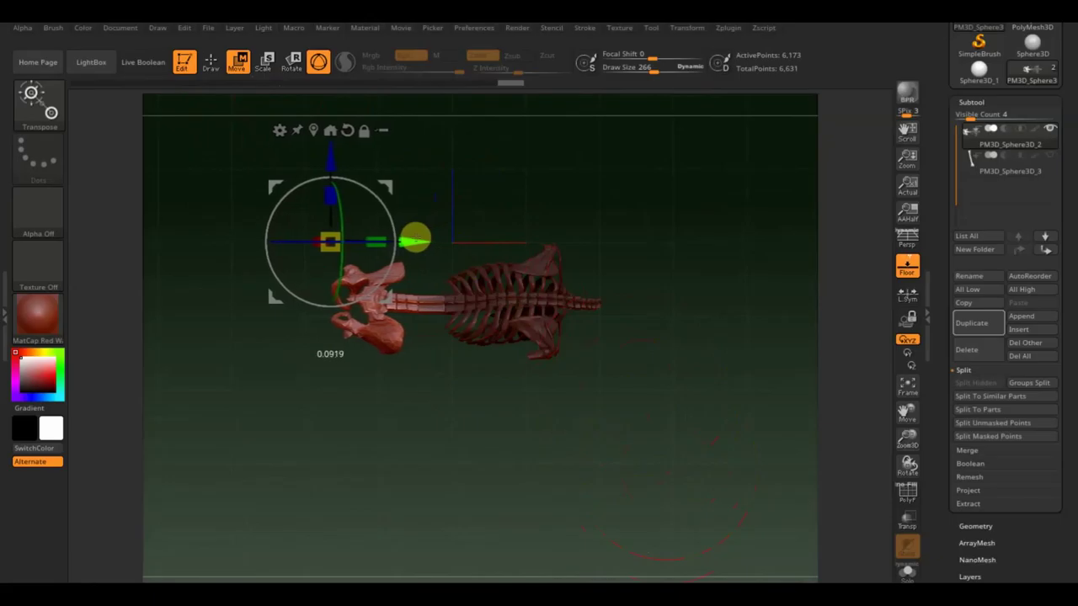
mouse_move(666, 385)
left_mouse_down()
mouse_move(683, 352)
mouse_move(692, 371)
left_mouse_up()
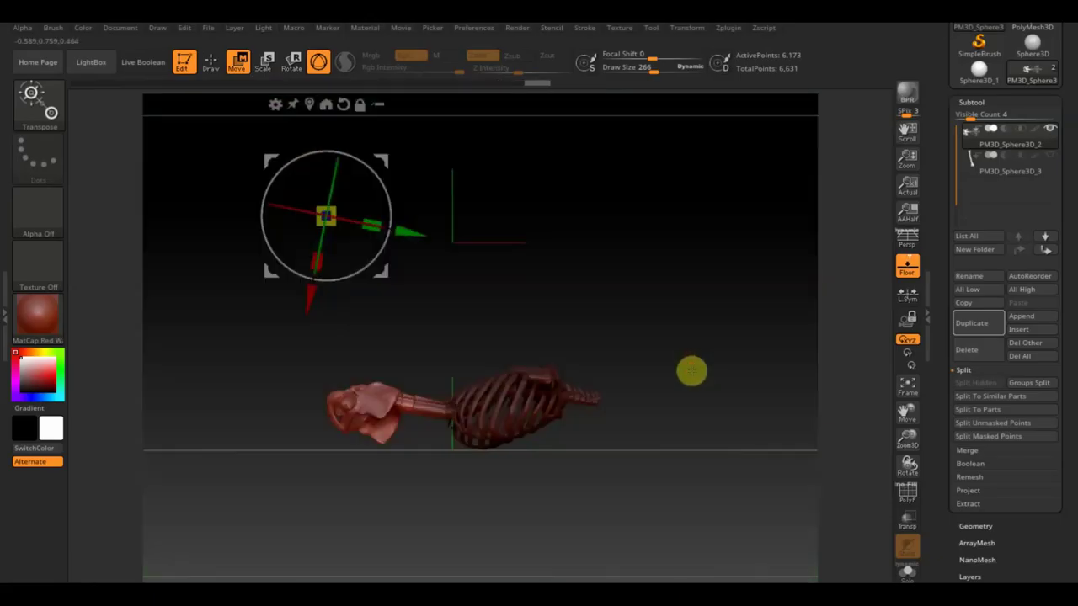
left_click(211, 62)
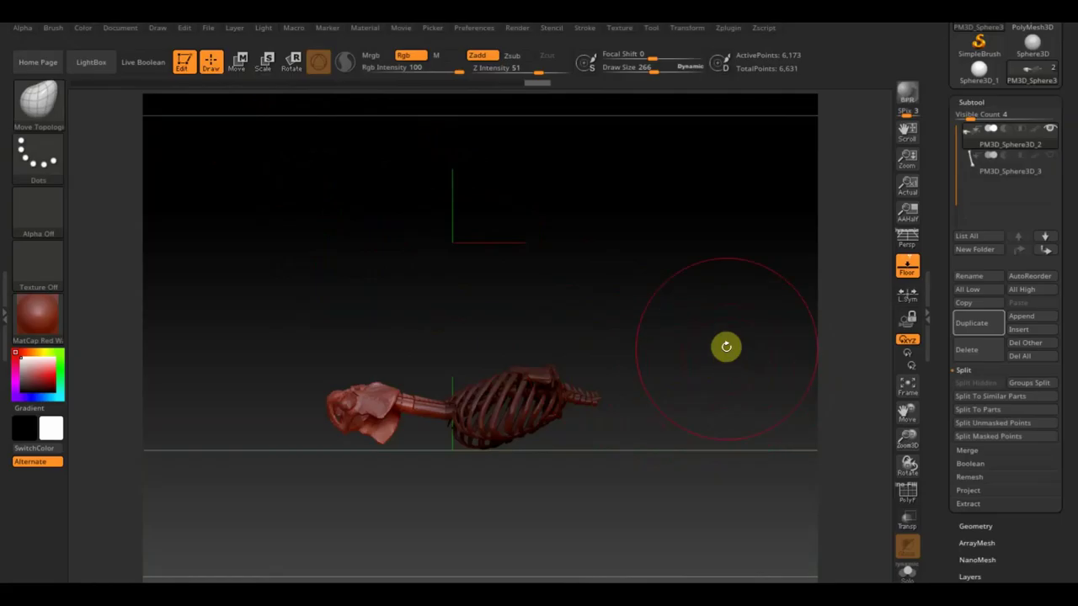
mouse_move(712, 322)
left_mouse_down("alt")
mouse_move(708, 248)
mouse_move(738, 342)
left_mouse_up("alt")
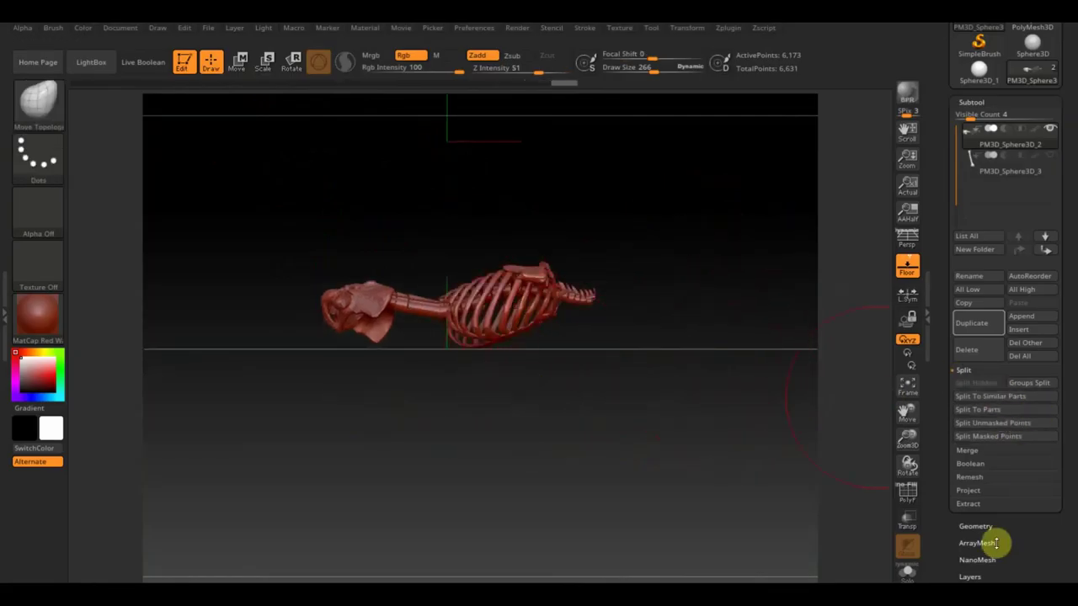
DynaMesh the skeleton at resolution 920, briefly showing then hiding the polygon wireframe
left_click(975, 526)
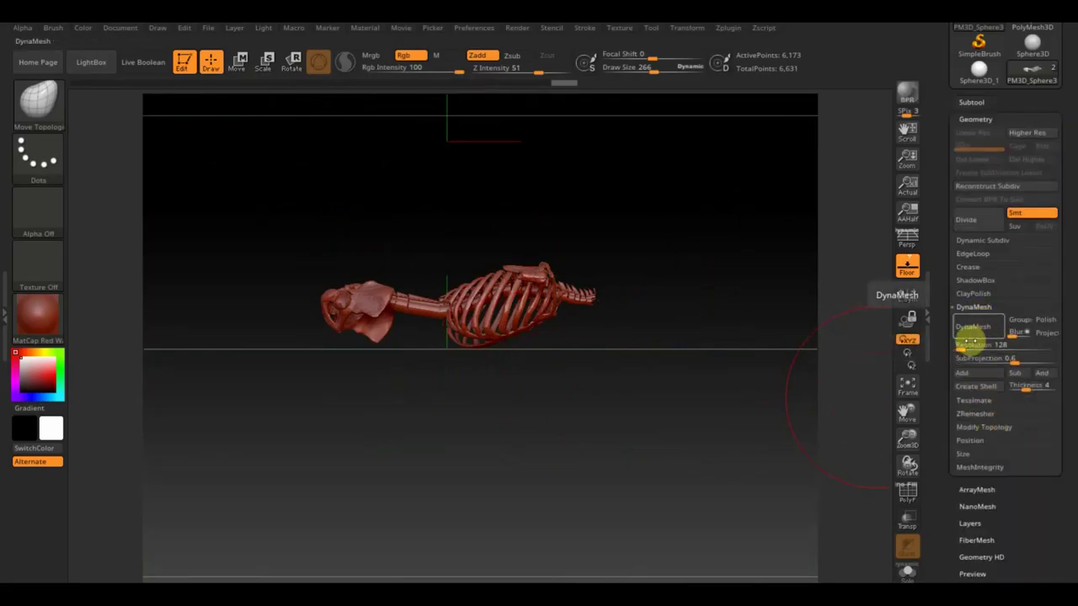
left_click_drag(963, 345, 974, 331)
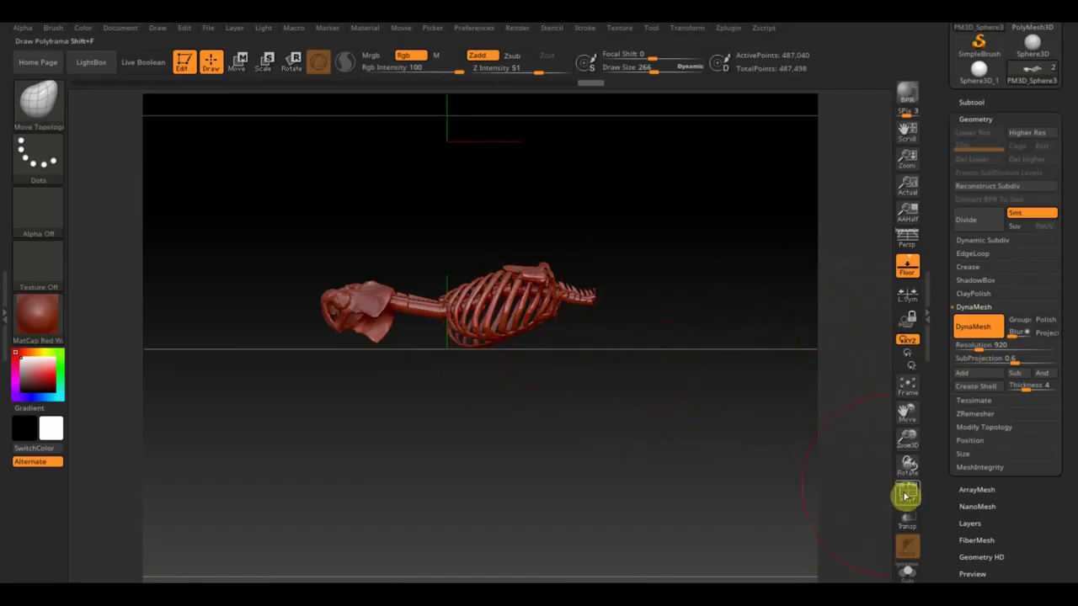
left_click(907, 495)
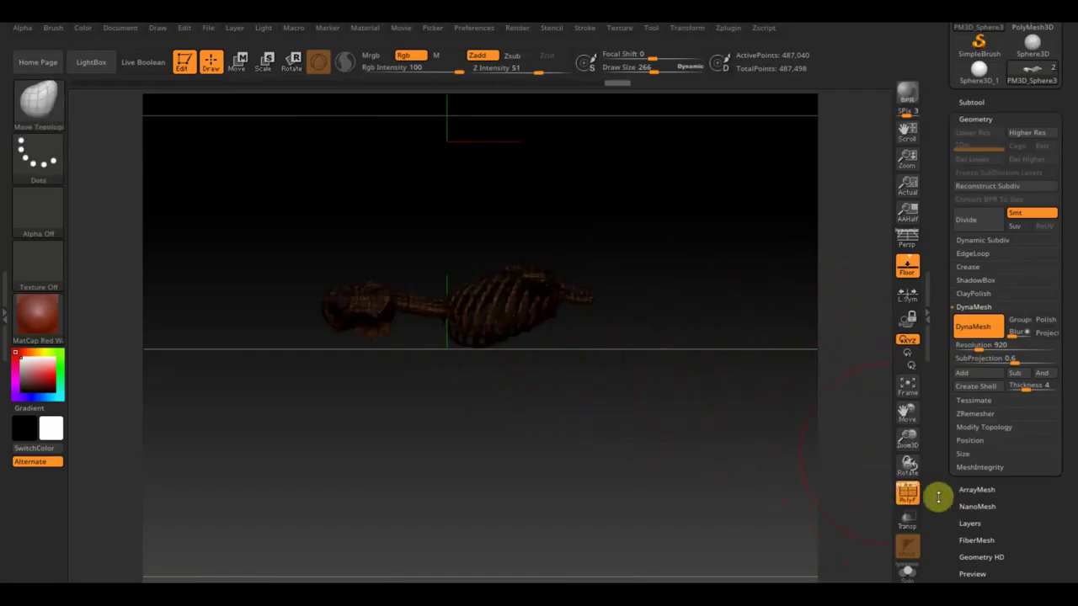
key("shift+f")
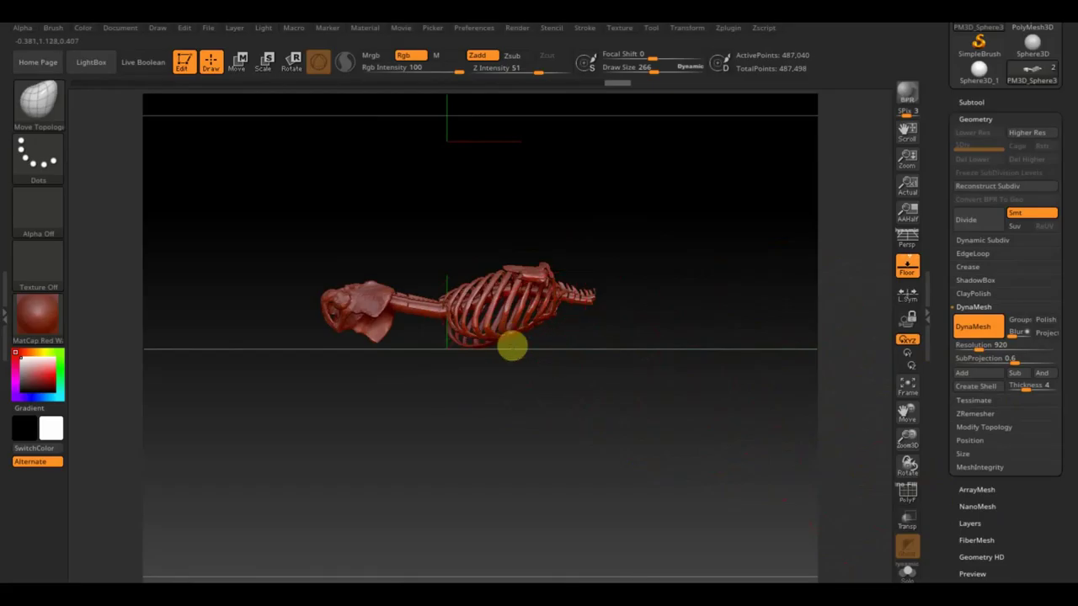
Pull the lower ribcage edge down and stretch the rear spine end to the right
left_click_drag(512, 345, 521, 373)
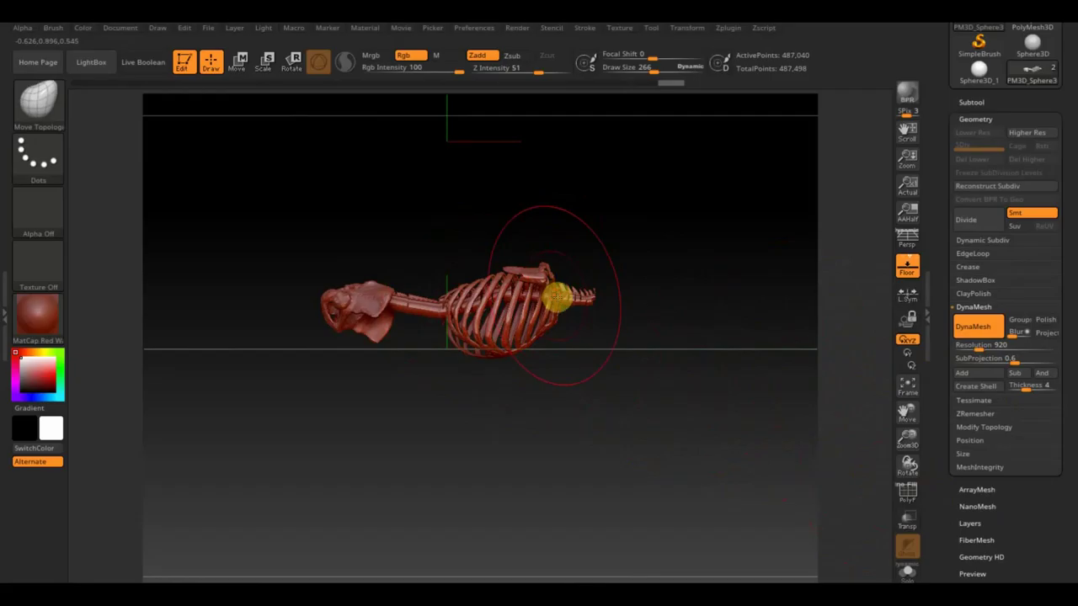
mouse_move(557, 297)
left_mouse_down()
mouse_move(577, 298)
mouse_move(563, 348)
left_mouse_up()
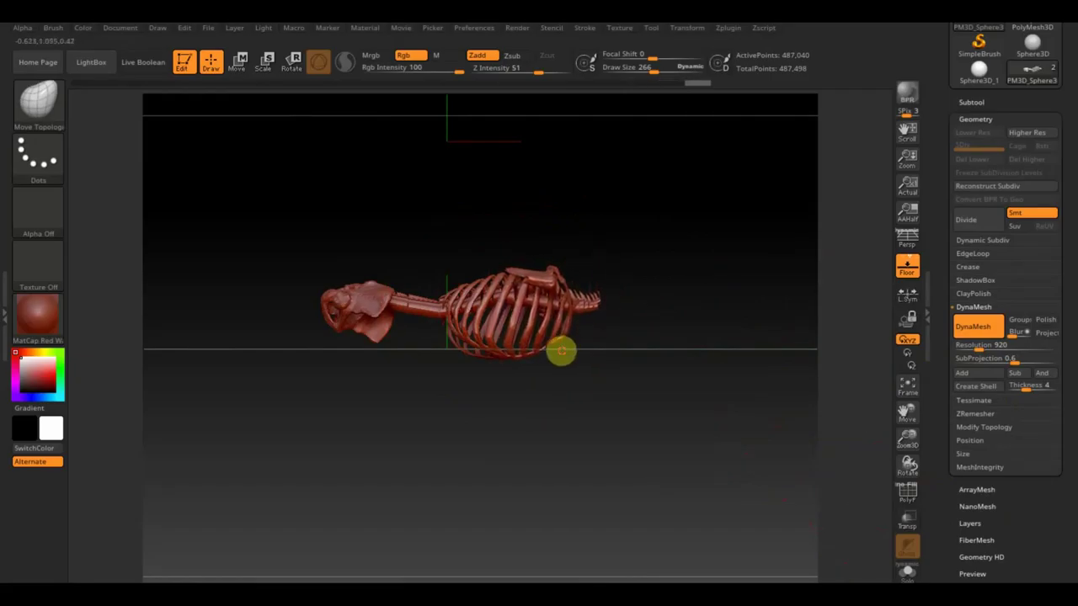
left_click_drag(503, 354, 500, 353)
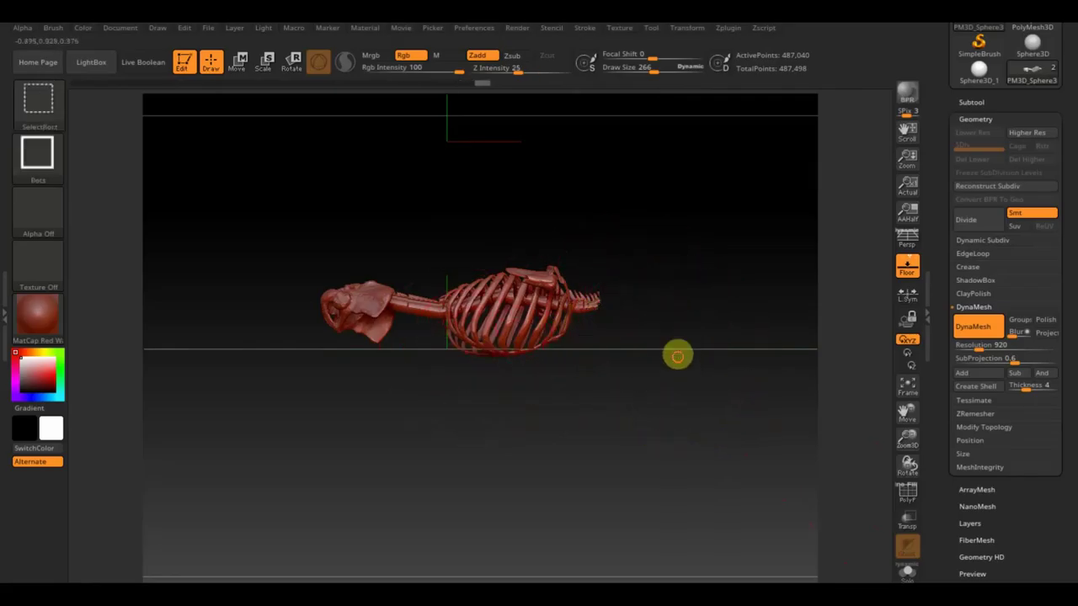
left_click_drag(678, 356, 597, 270, "ctrl+shift")
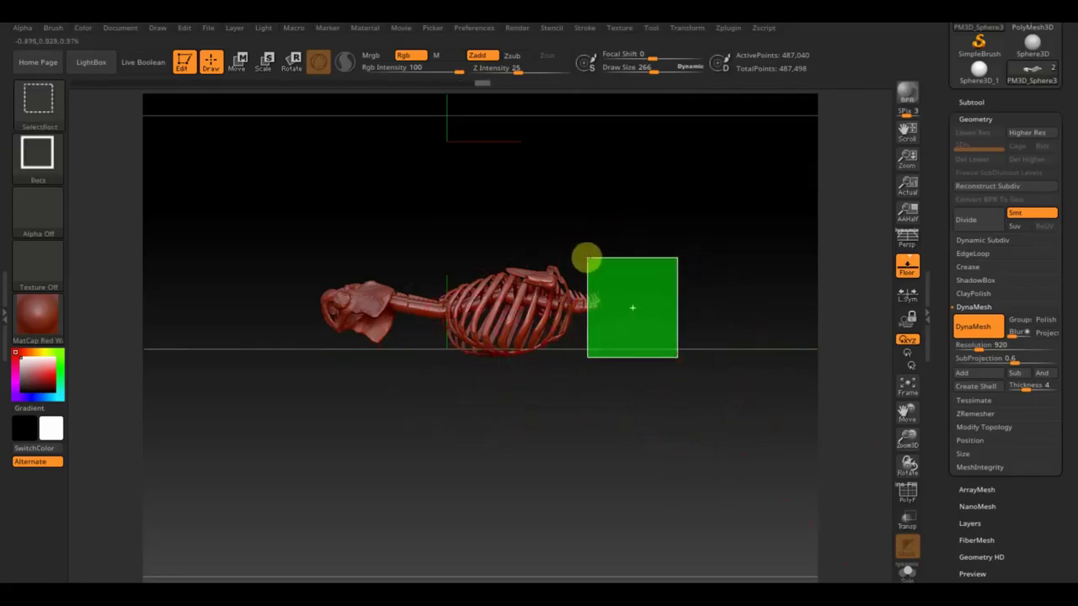
Trim away the tail end of the spine with the TrimRect brush
left_click(51, 101)
left_click(805, 181)
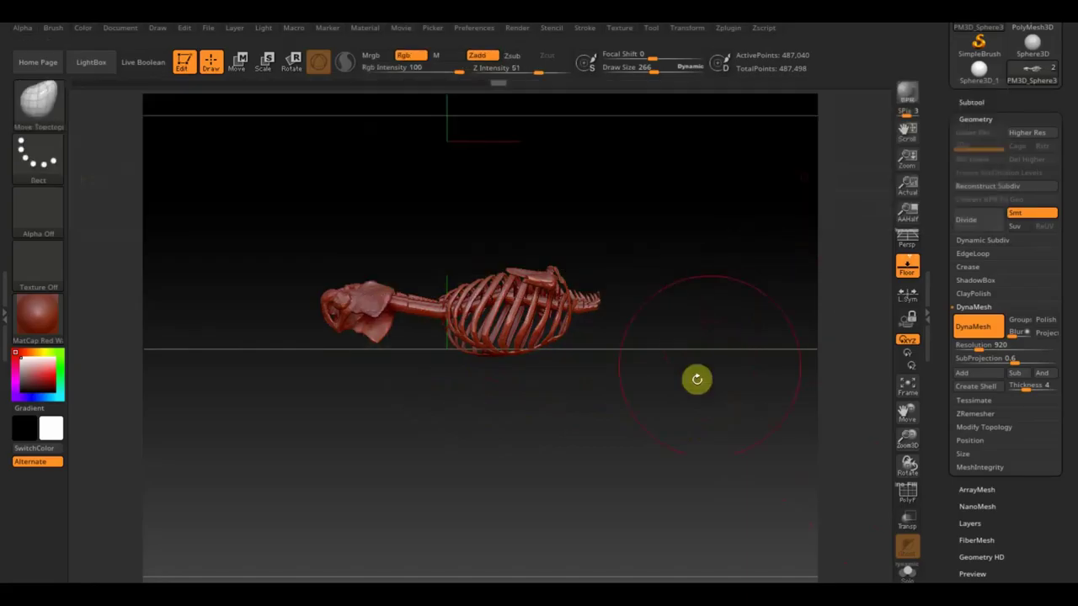
left_click_drag(690, 386, 577, 242, "ctrl+shift")
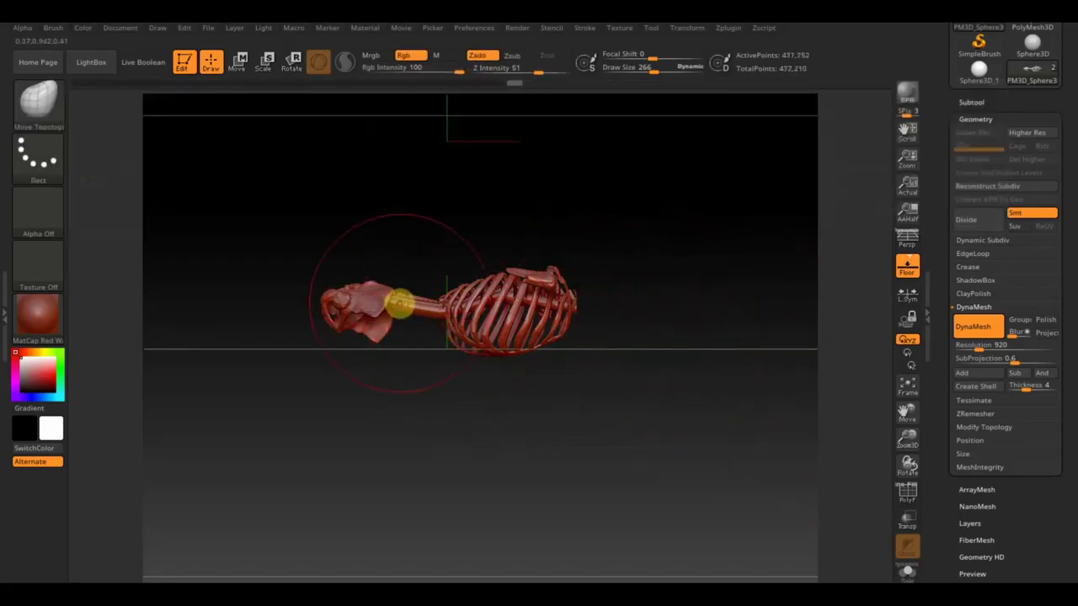
Set the brush size to 95 and mask part of the skeleton from above
mouse_move(415, 343)
left_mouse_down()
mouse_move(483, 505)
mouse_move(574, 504)
mouse_move(578, 108)
left_mouse_up()
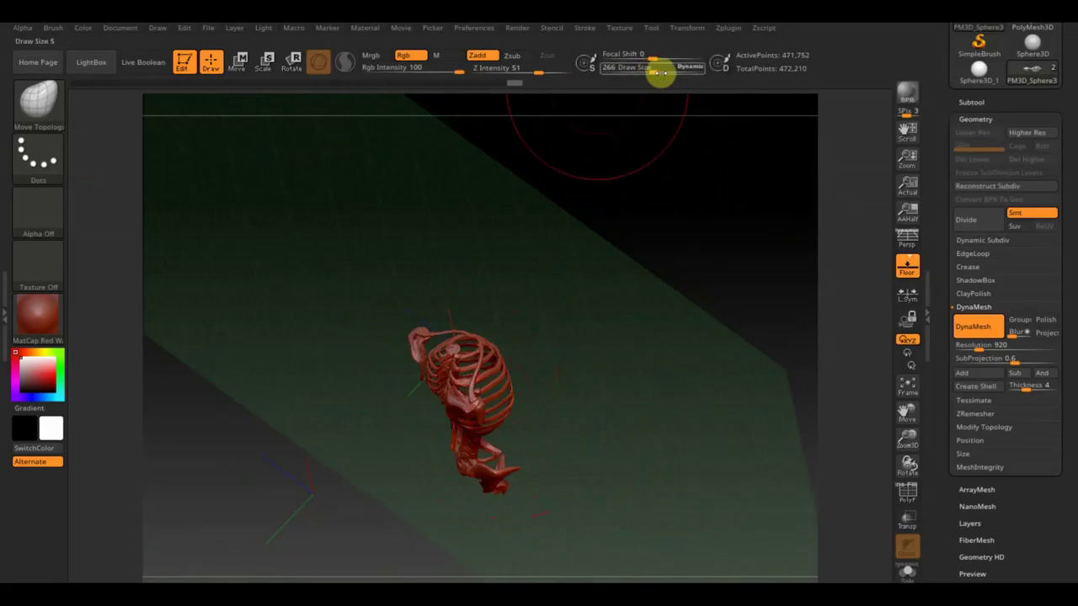
left_click_drag(655, 74, 633, 73)
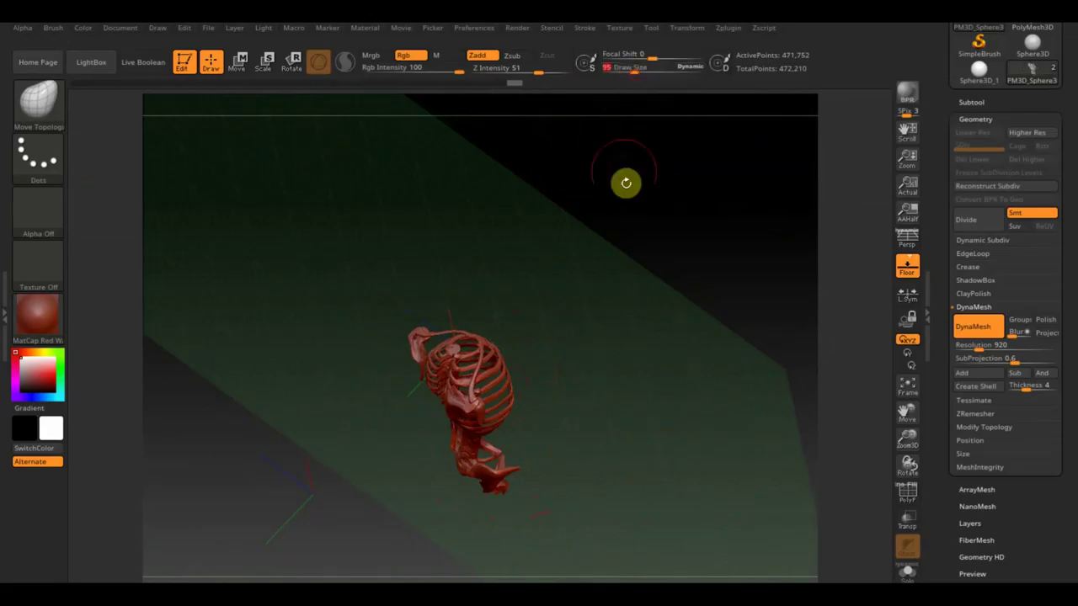
mouse_move(625, 180)
left_mouse_down()
mouse_move(649, 185)
mouse_move(660, 270)
mouse_move(623, 303)
mouse_move(628, 347)
mouse_move(611, 286)
mouse_move(623, 239)
mouse_move(645, 262)
mouse_move(639, 284)
left_mouse_up()
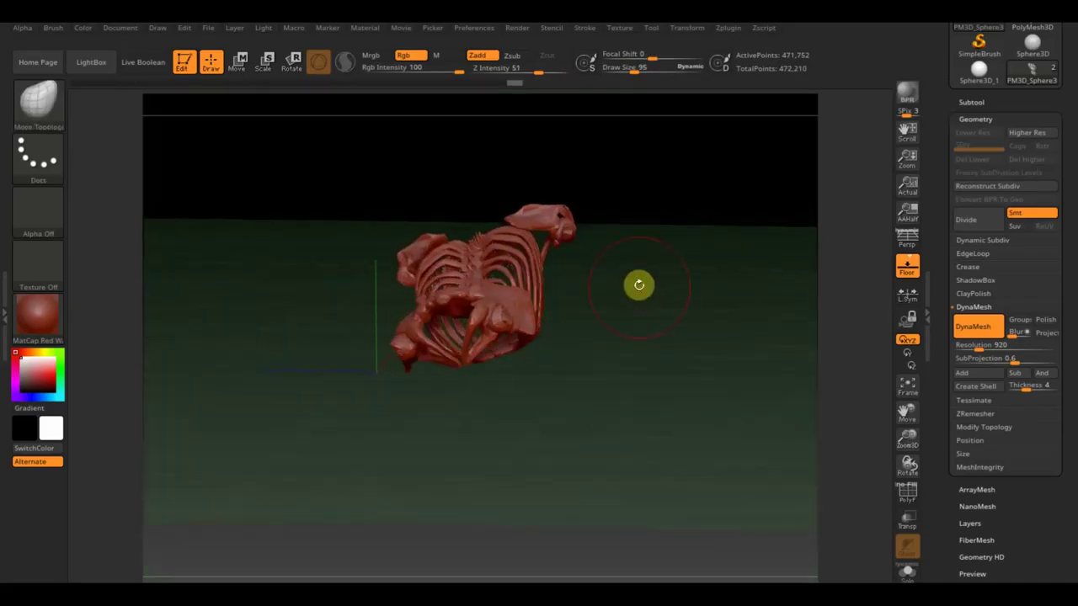
mouse_move(503, 181)
left_mouse_down("ctrl")
mouse_move(577, 228)
mouse_move(652, 255)
mouse_move(570, 234)
mouse_move(618, 255)
mouse_move(589, 309)
mouse_move(564, 267)
left_mouse_up("ctrl")
From a straight front view, invert the mask so the body is protected
mouse_move(693, 309)
left_mouse_down()
mouse_move(738, 269)
mouse_move(738, 282)
left_mouse_up()
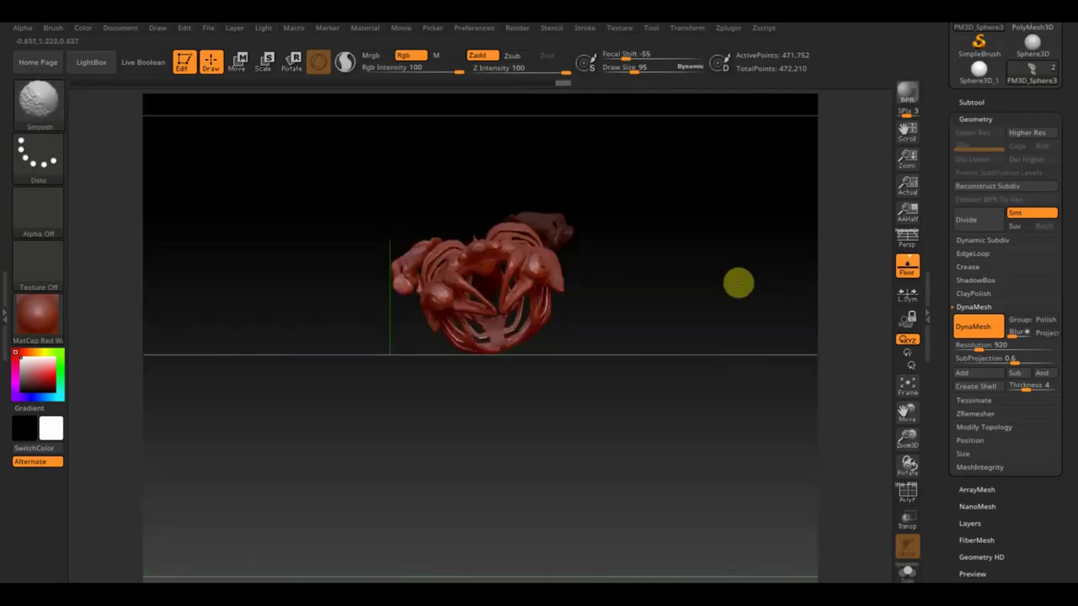
key("ctrl")
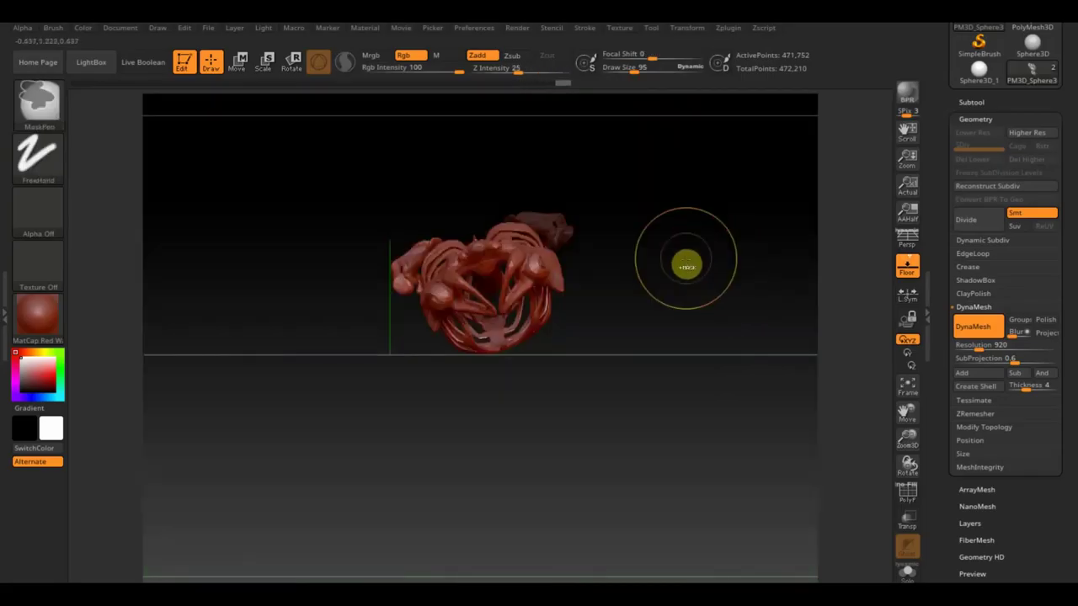
left_click(686, 267, "ctrl")
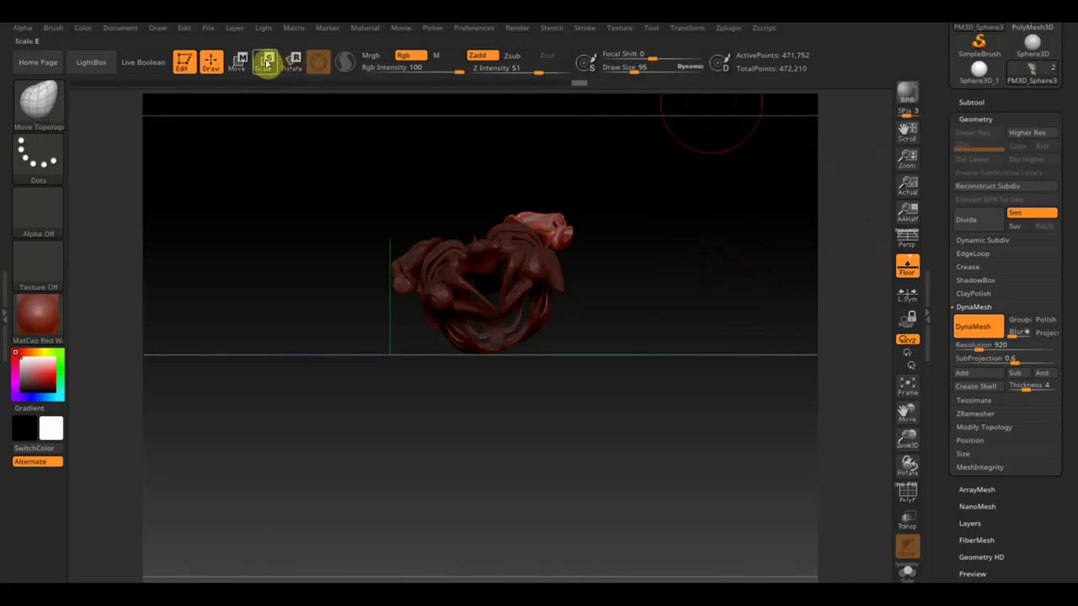
left_click(233, 63)
left_click(292, 61)
Draw a transpose line from the unmasked end and move it outward to lengthen the spine
left_click(318, 61)
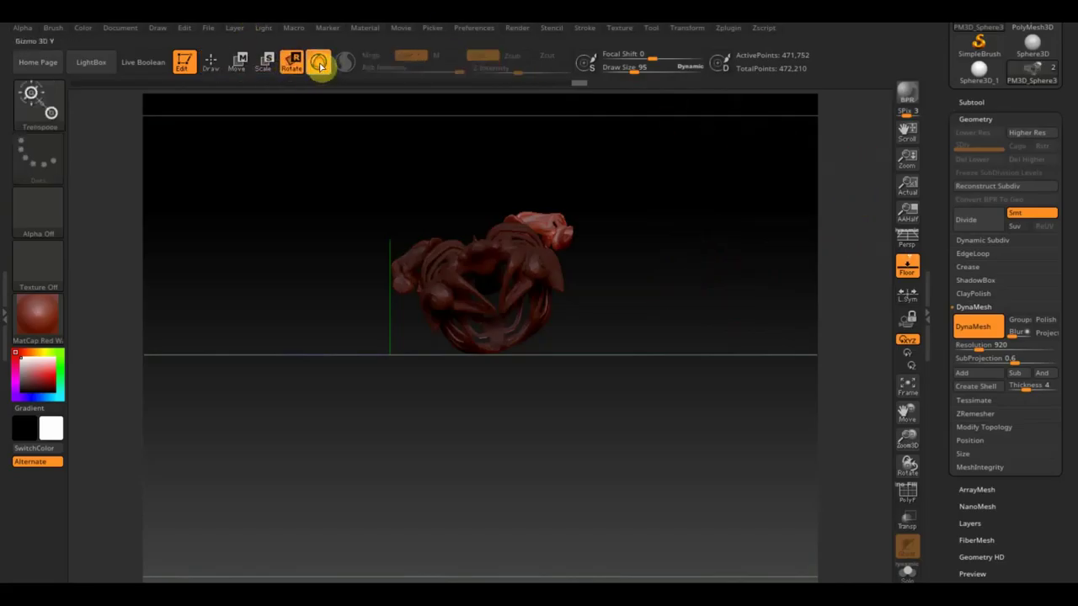
left_click_drag(521, 208, 645, 261)
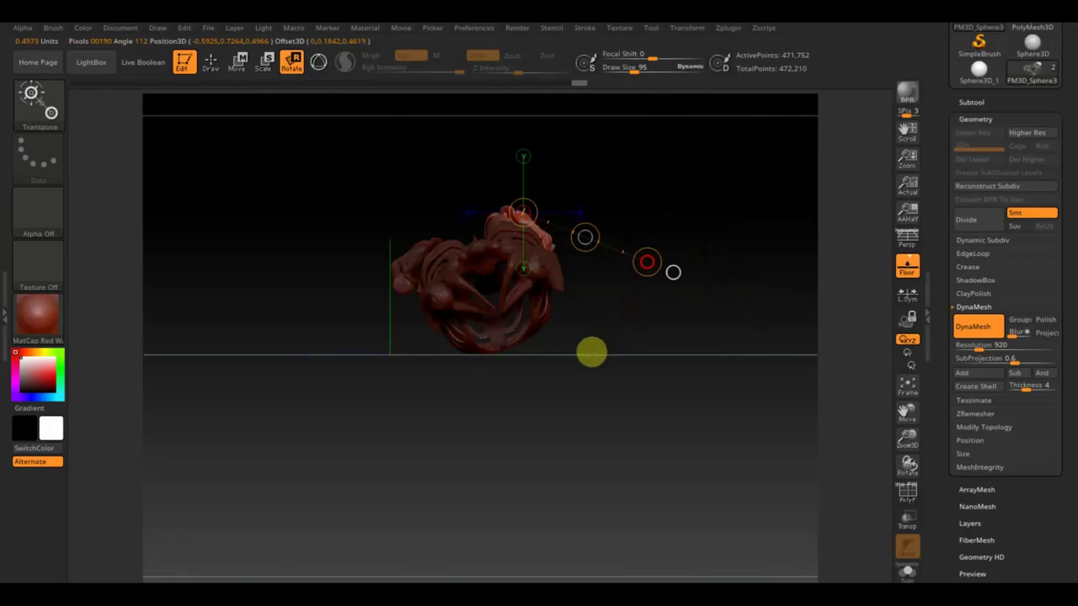
left_click(242, 61)
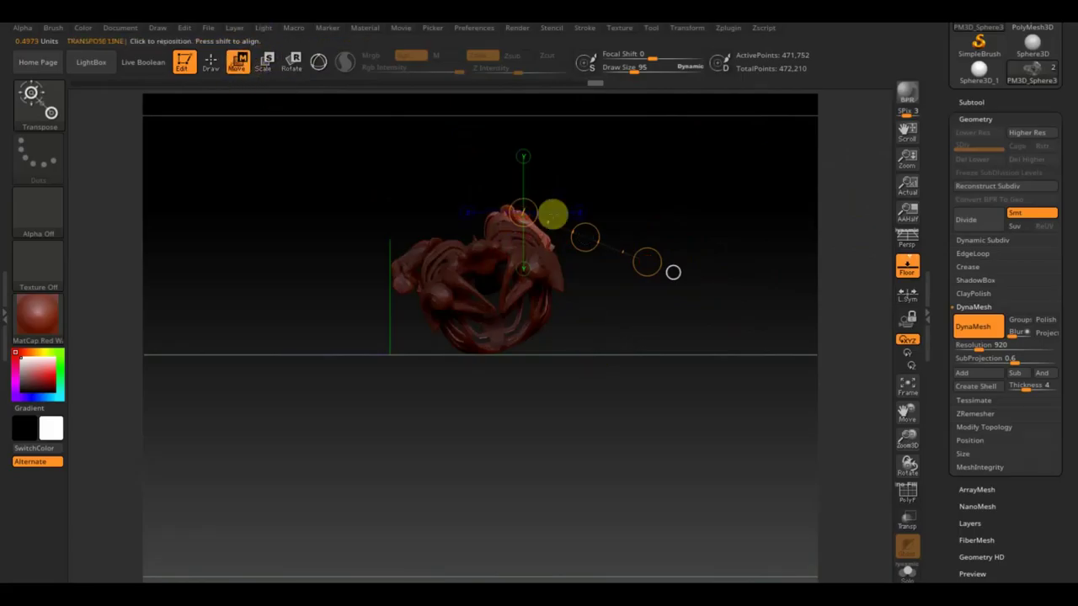
left_click_drag(585, 237, 608, 244)
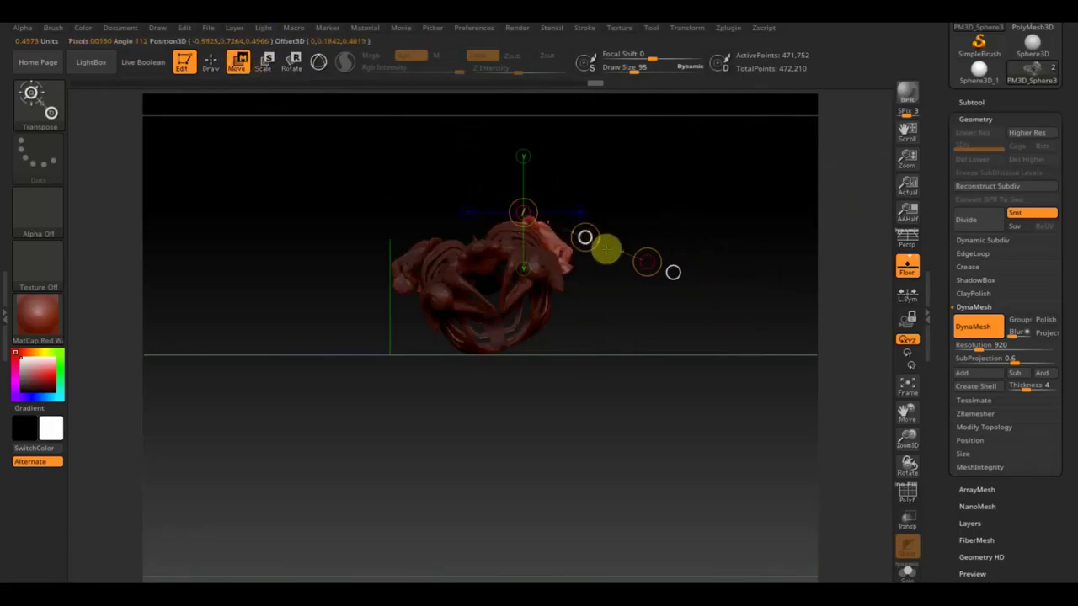
Inspect the stretched skeleton from a side view and clear the mask
mouse_move(690, 298)
left_mouse_down()
mouse_move(585, 297)
mouse_move(628, 331)
mouse_move(459, 244)
left_mouse_up()
left_click_drag(540, 269, 474, 256)
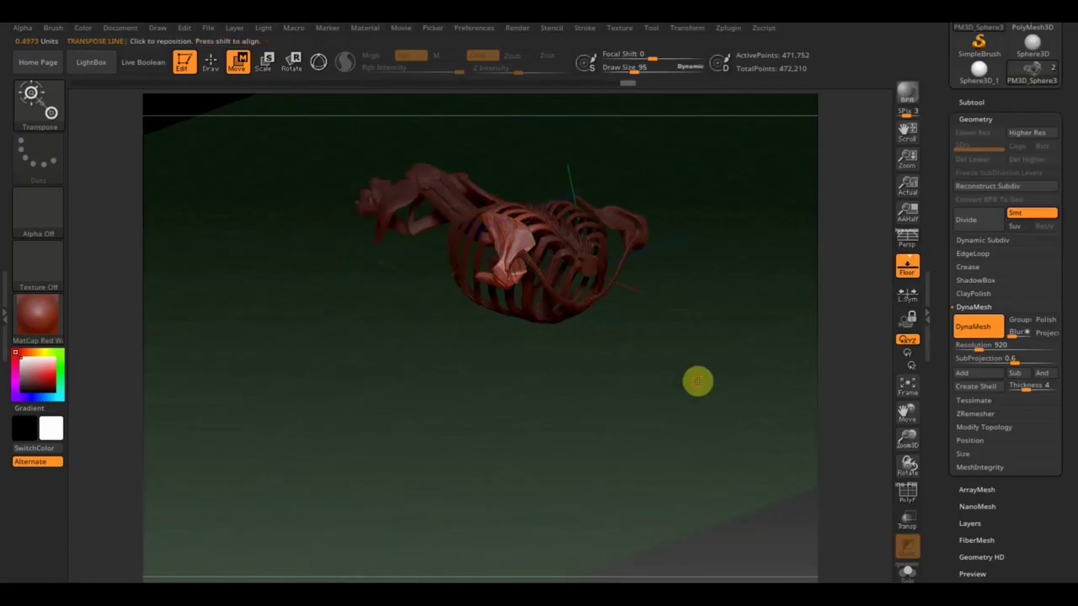
left_click_drag(695, 380, 722, 368, "shift")
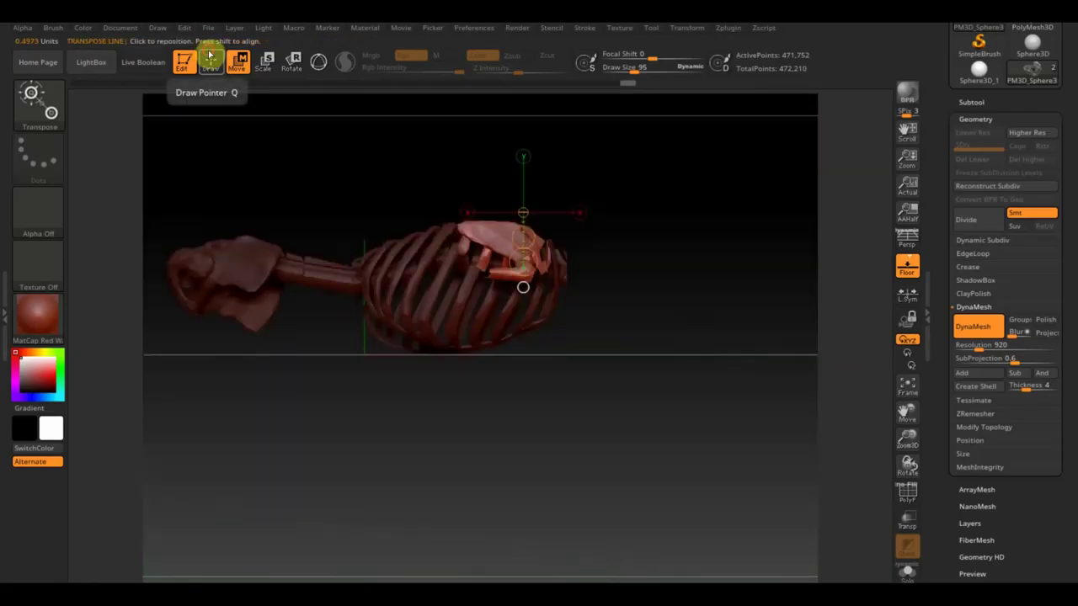
left_click(211, 62)
left_click(690, 313, "ctrl")
left_click_drag(646, 318, 577, 264)
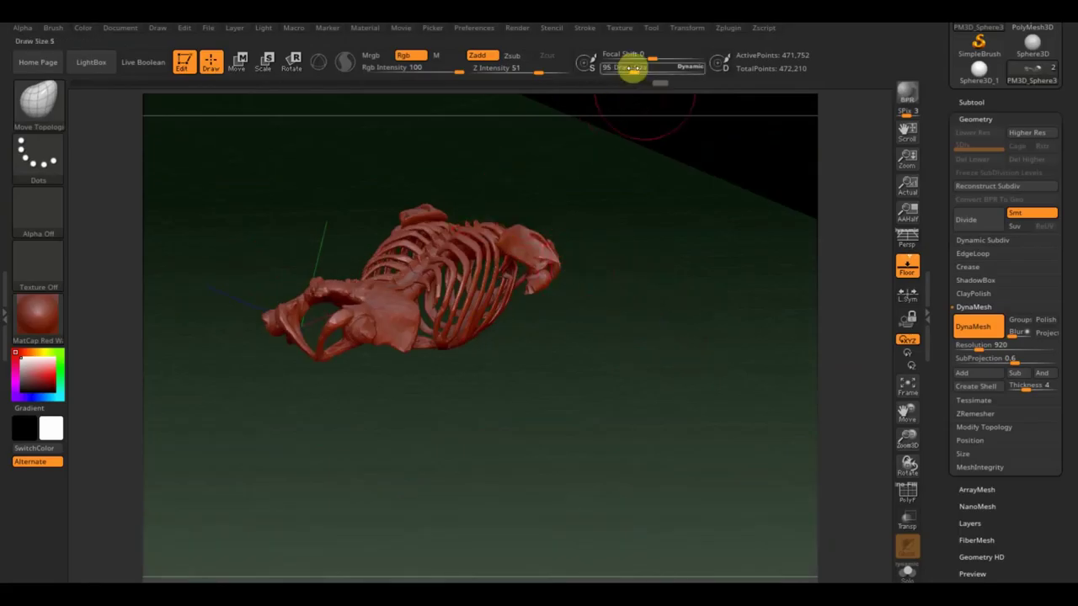
With brush size 175, push the shoulder mesh into shape, checking from a side view
left_click_drag(631, 70, 645, 71)
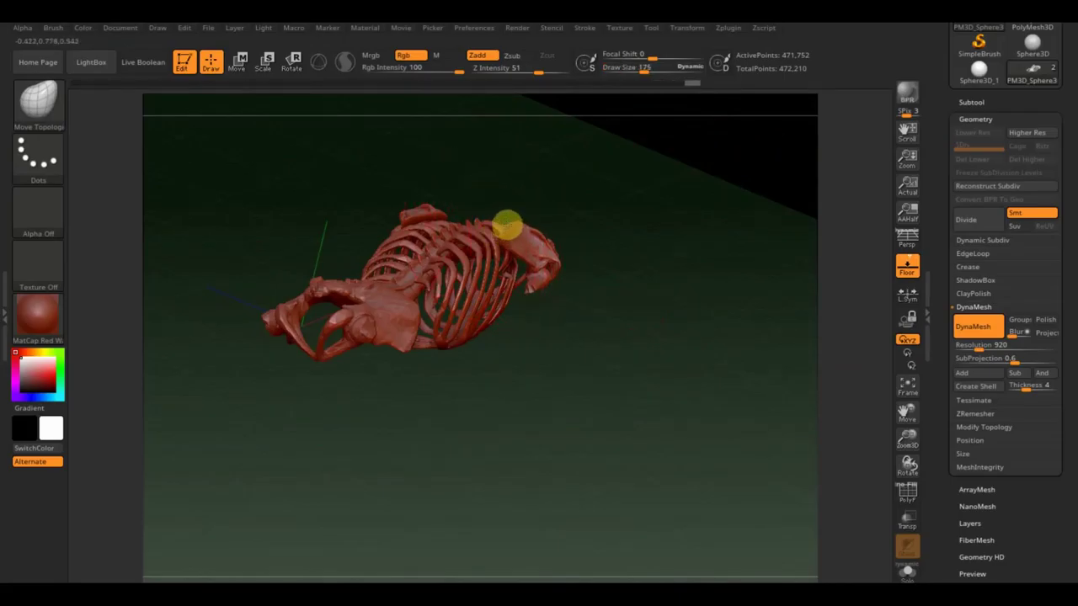
left_click_drag(548, 272, 536, 289)
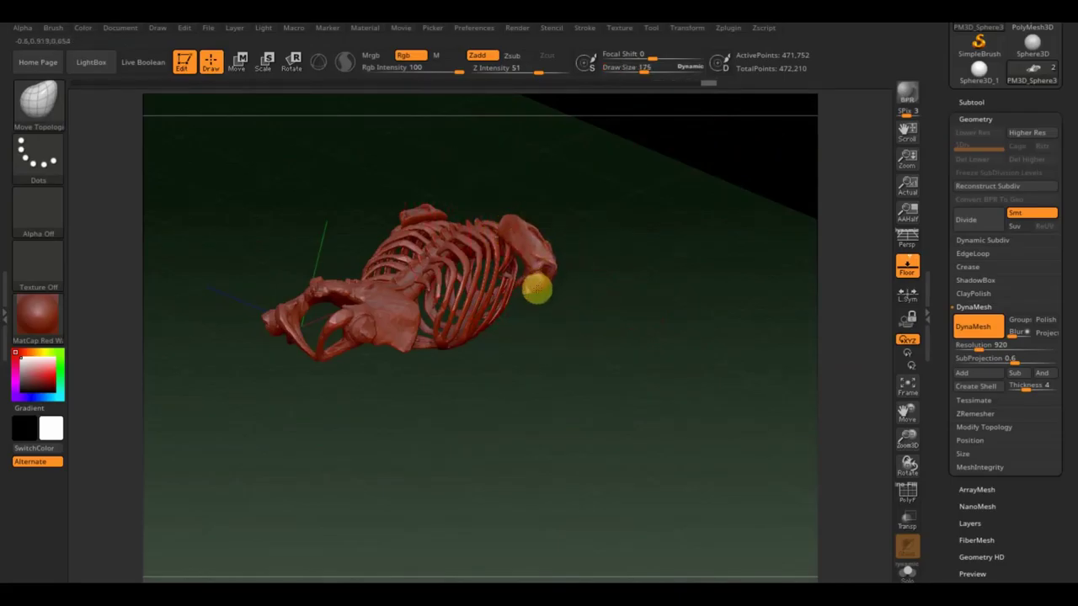
left_click_drag(618, 308, 585, 305)
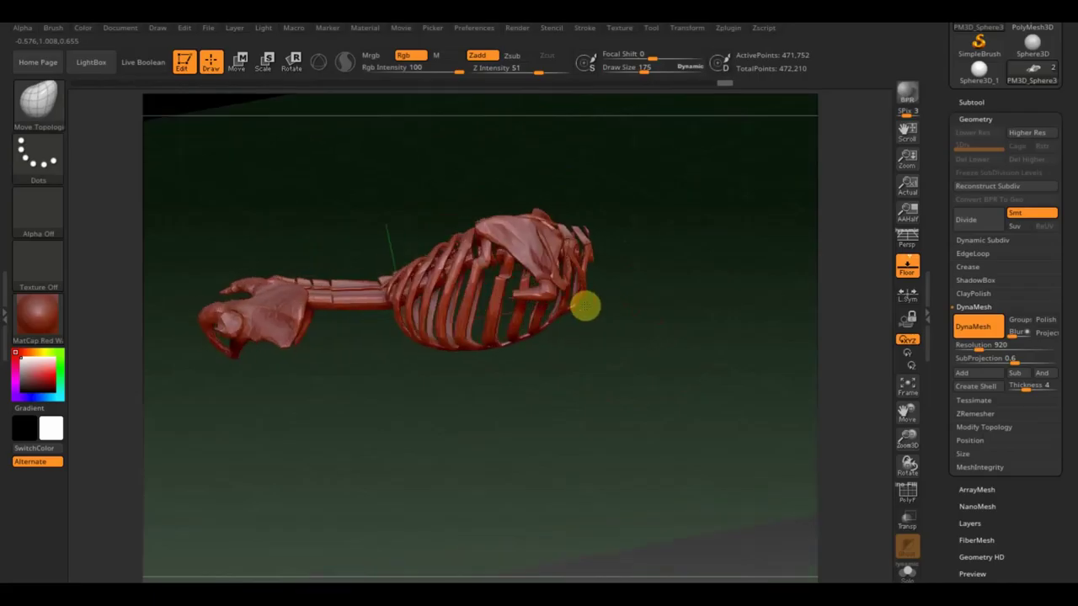
mouse_move(552, 272)
left_mouse_down()
mouse_move(565, 268)
mouse_move(506, 257)
left_mouse_up()
mouse_move(625, 276)
left_mouse_down("shift")
mouse_move(651, 411)
mouse_move(644, 357)
left_mouse_up("shift")
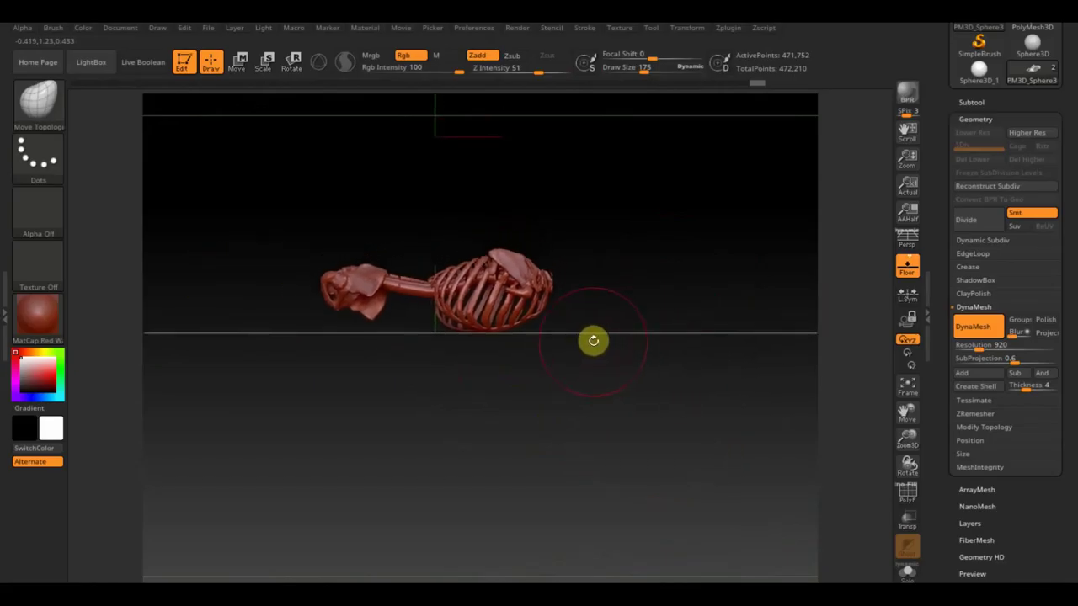
mouse_move(404, 327)
left_mouse_down()
mouse_move(476, 424)
mouse_move(480, 453)
mouse_move(609, 441)
left_mouse_up()
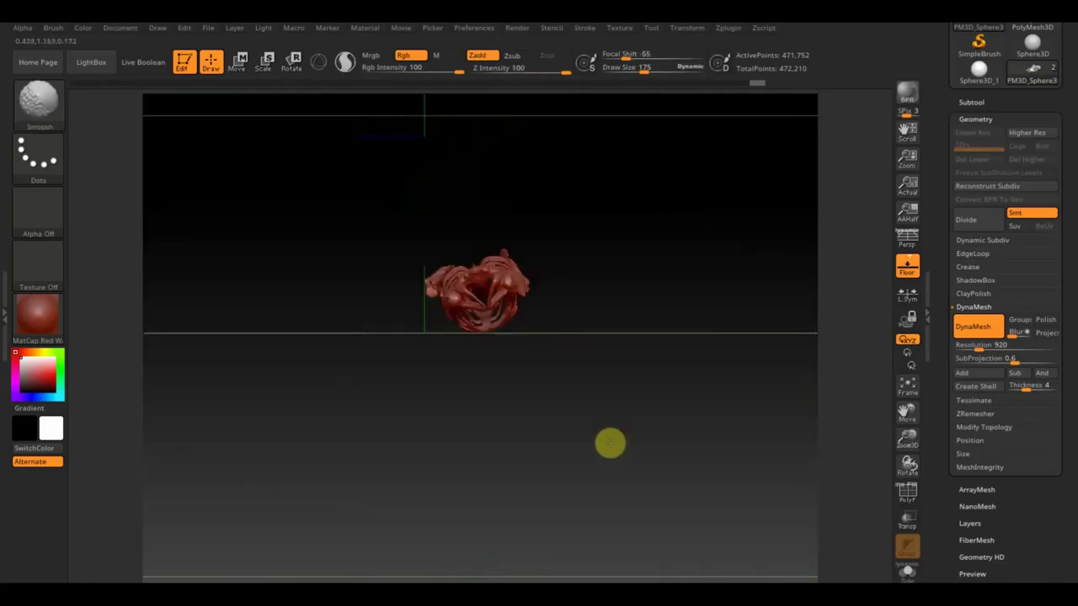
Rotate the whole skeleton about 13.5 degrees with the 3D gizmo and view it side-on
left_click(241, 61)
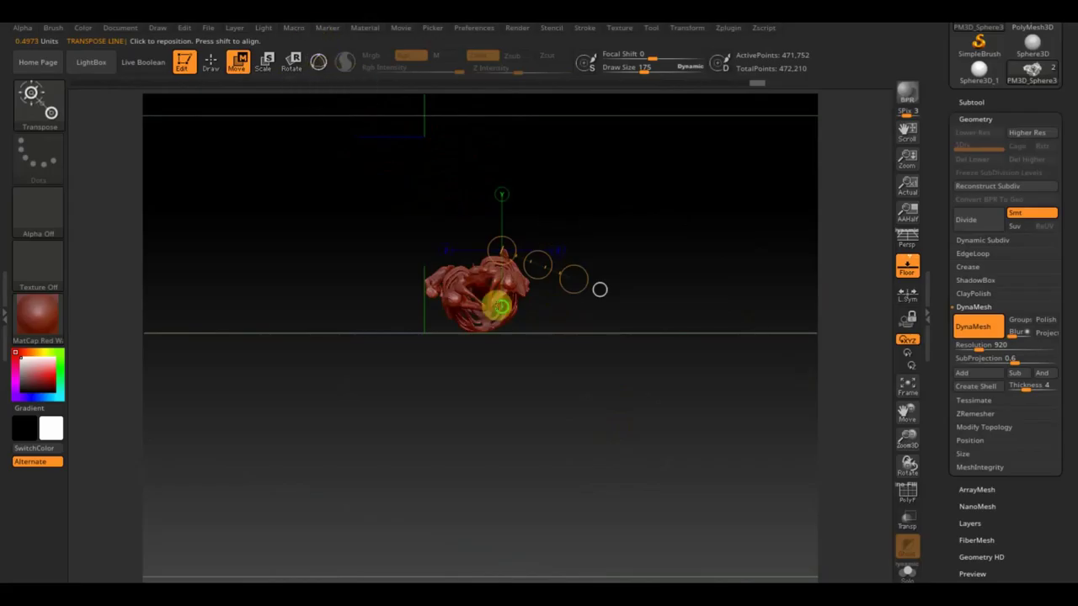
left_click_drag(599, 290, 483, 164)
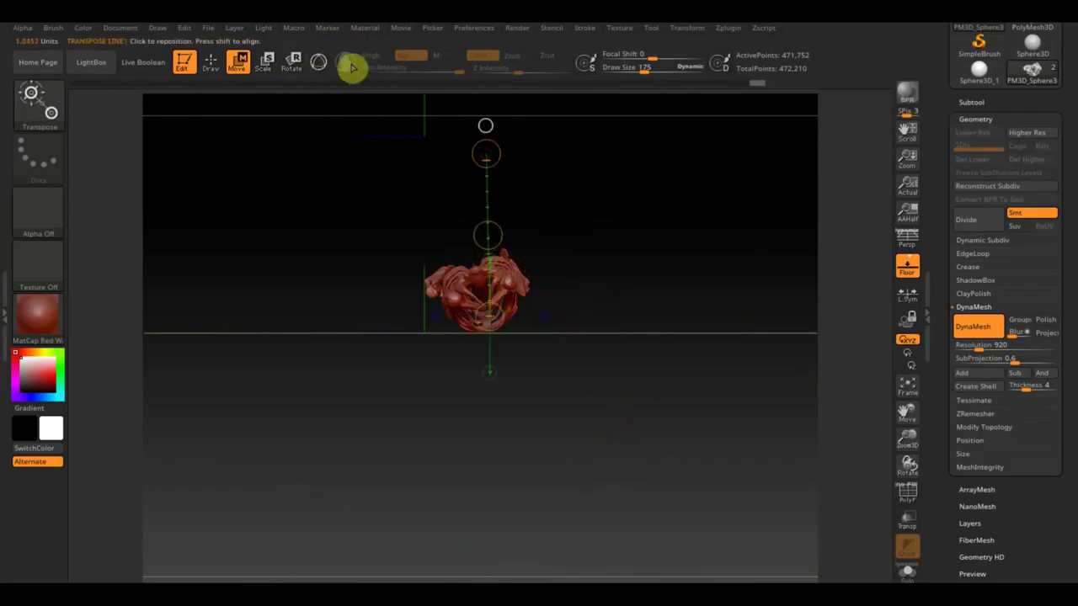
left_click(318, 61)
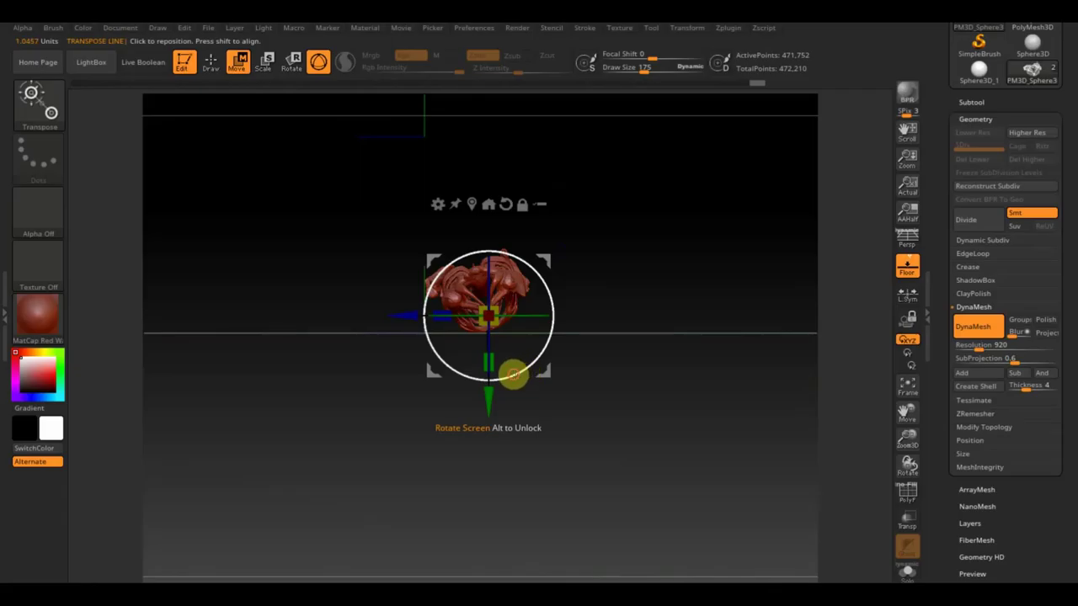
left_click_drag(513, 374, 494, 371)
mouse_move(691, 387)
left_mouse_down()
mouse_move(615, 397)
mouse_move(647, 407)
left_mouse_up()
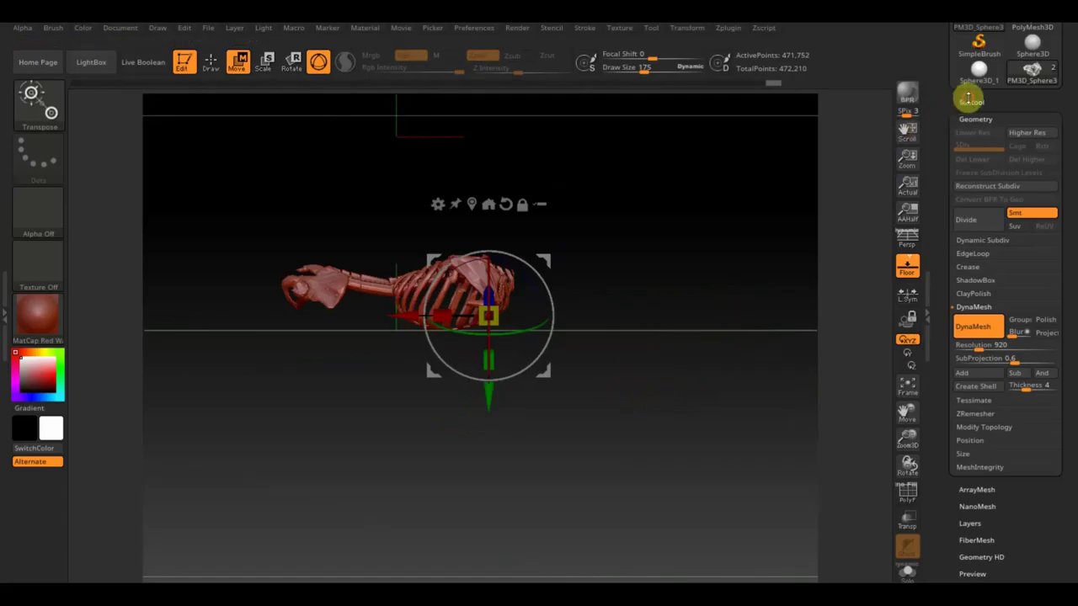
left_click(968, 102)
Unhide the PM3D_Sphere3D_3 arm bone and rotate and move it down to hang as a foreleg
left_click(1052, 158)
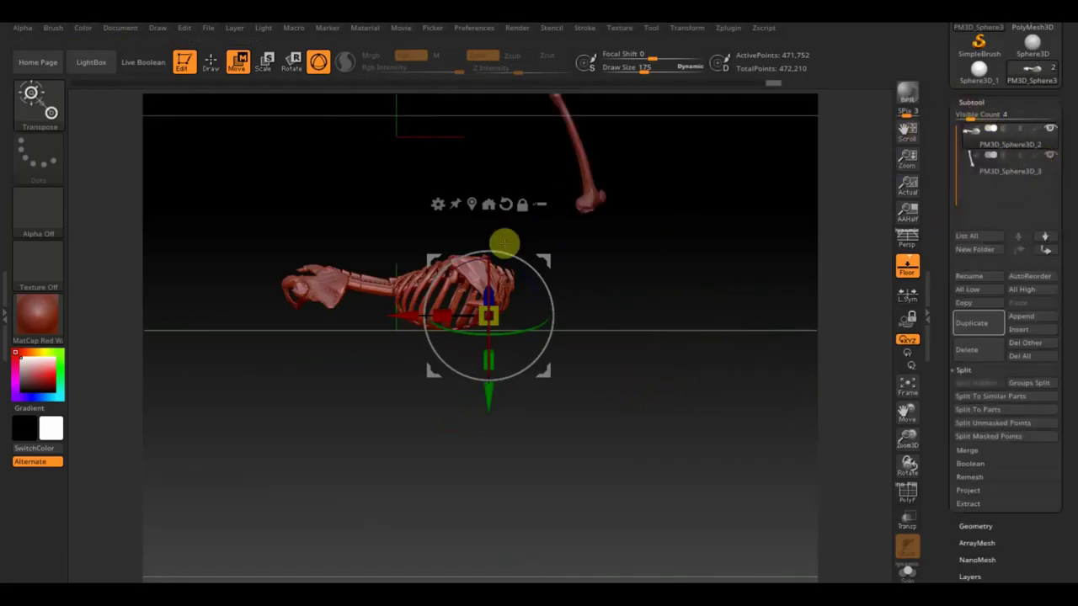
mouse_move(648, 295)
left_mouse_down()
mouse_move(647, 313)
mouse_move(642, 212)
mouse_move(632, 266)
left_mouse_up()
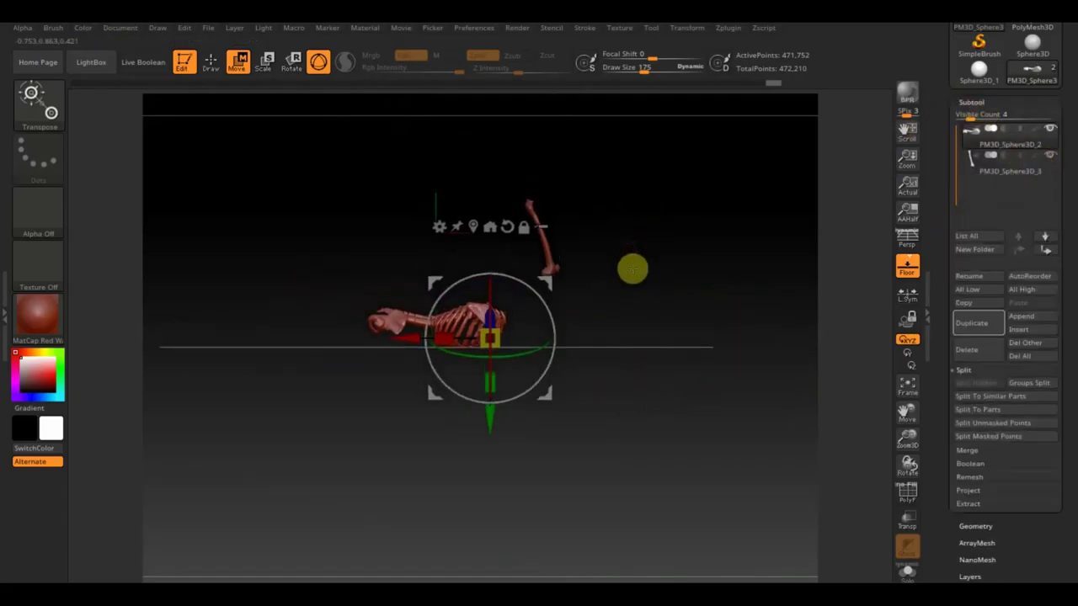
left_click(968, 172)
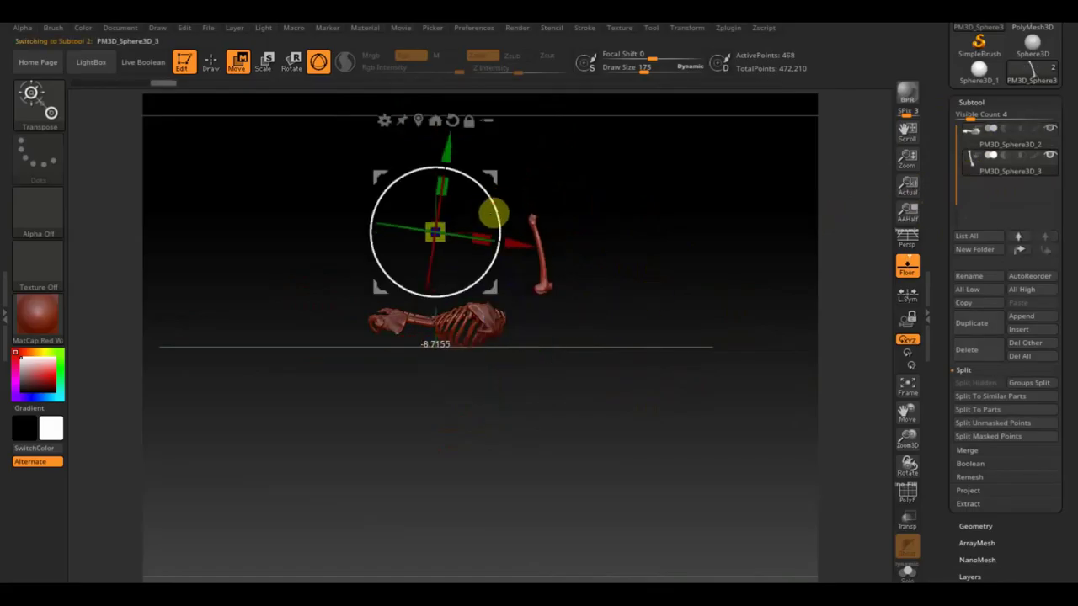
left_click_drag(494, 213, 496, 234)
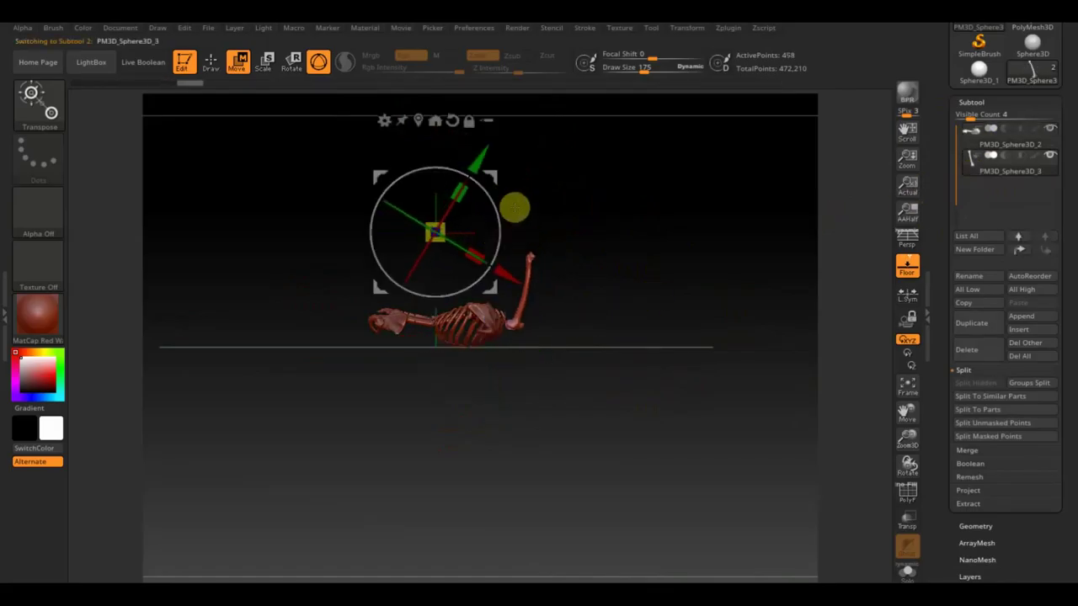
left_click_drag(496, 176, 348, 244)
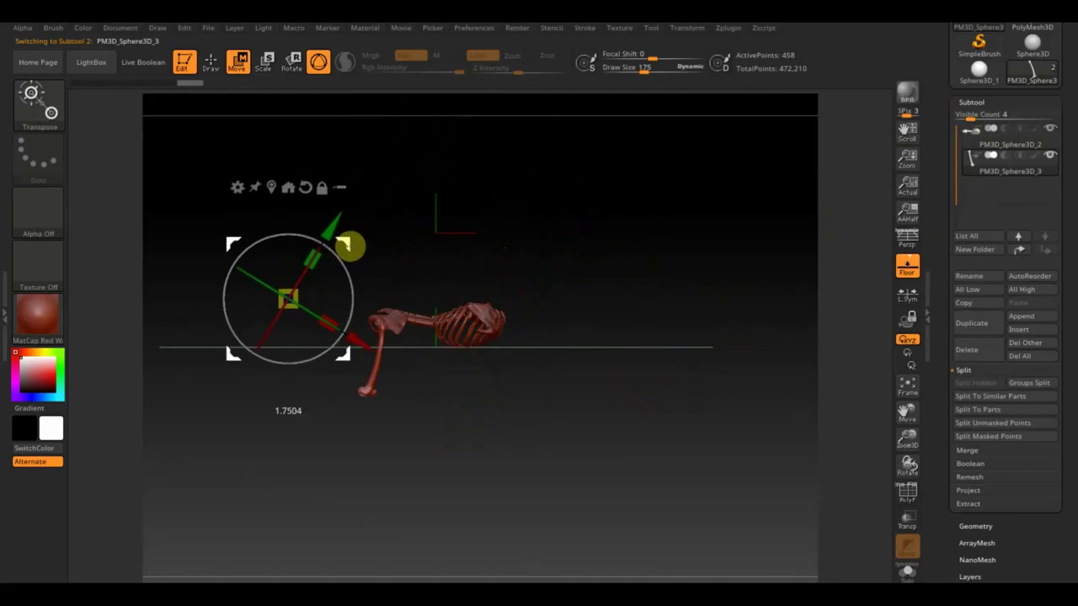
Check the foreleg from a straight side view and rotate it slightly
left_click_drag(477, 335, 564, 385)
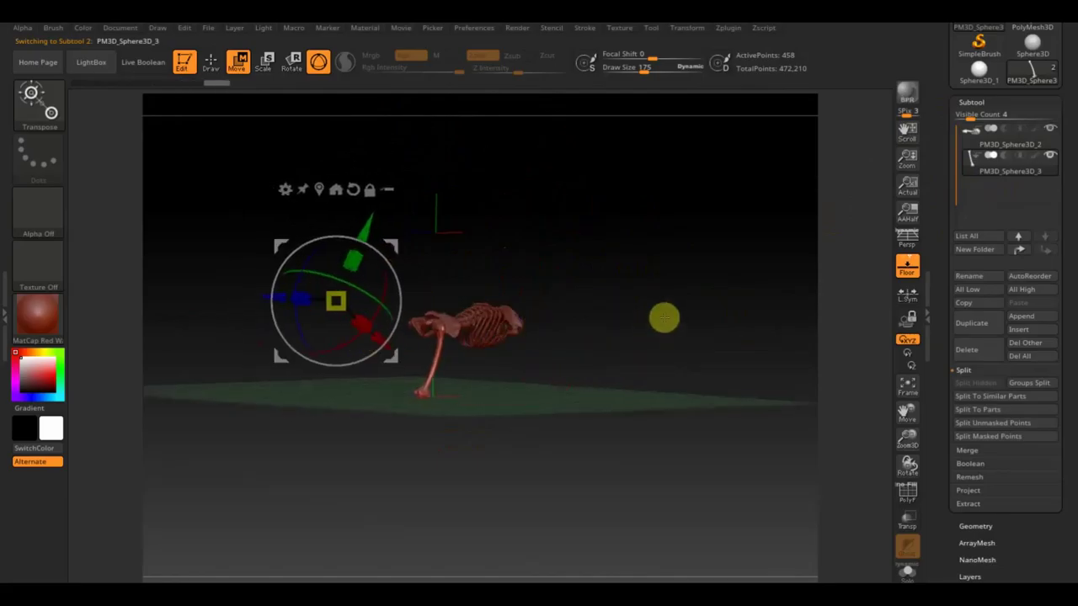
left_click_drag(664, 315, 661, 320, "shift")
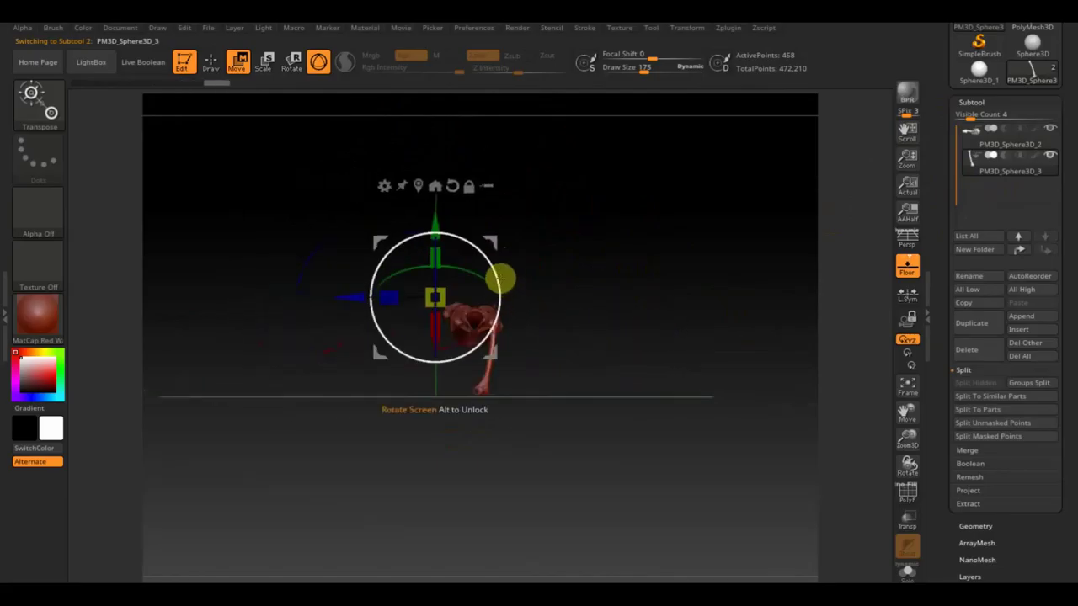
left_click_drag(500, 279, 502, 268)
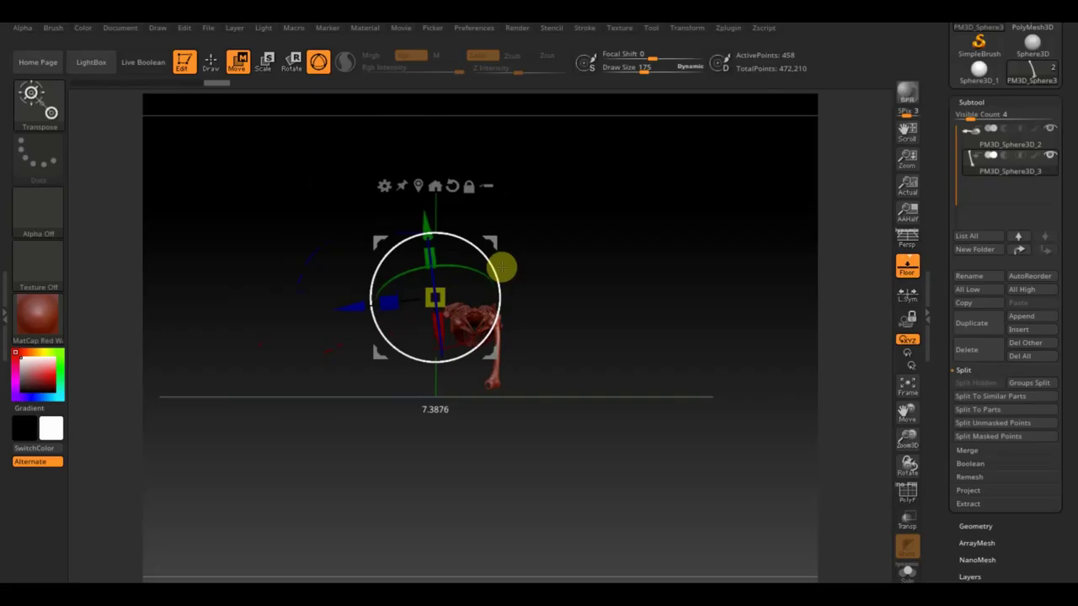
left_click_drag(385, 241, 386, 238)
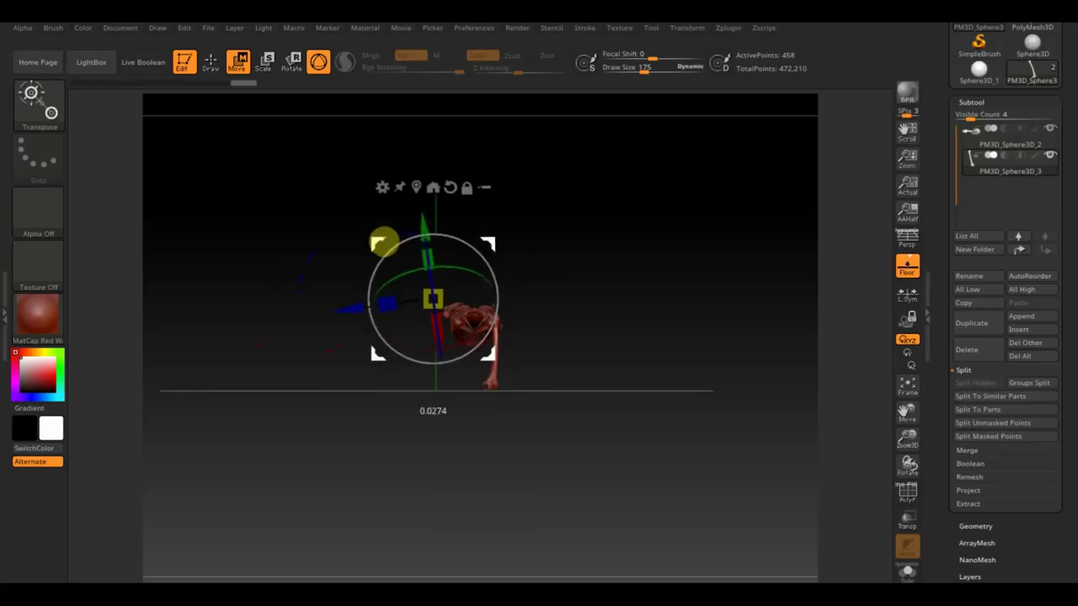
mouse_move(683, 341)
left_mouse_down()
mouse_move(683, 320)
mouse_move(700, 443)
mouse_move(626, 430)
mouse_move(637, 441)
mouse_move(620, 313)
left_mouse_up()
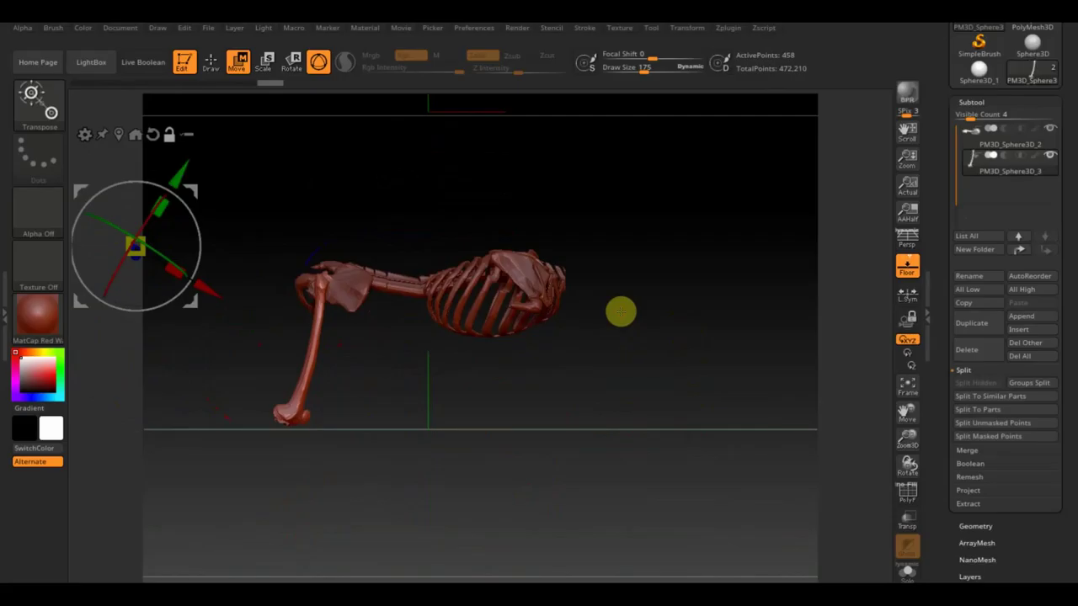
Import the side-view horse skeleton screenshot from the Desktop конь скелет folder as a texture
left_click(623, 29)
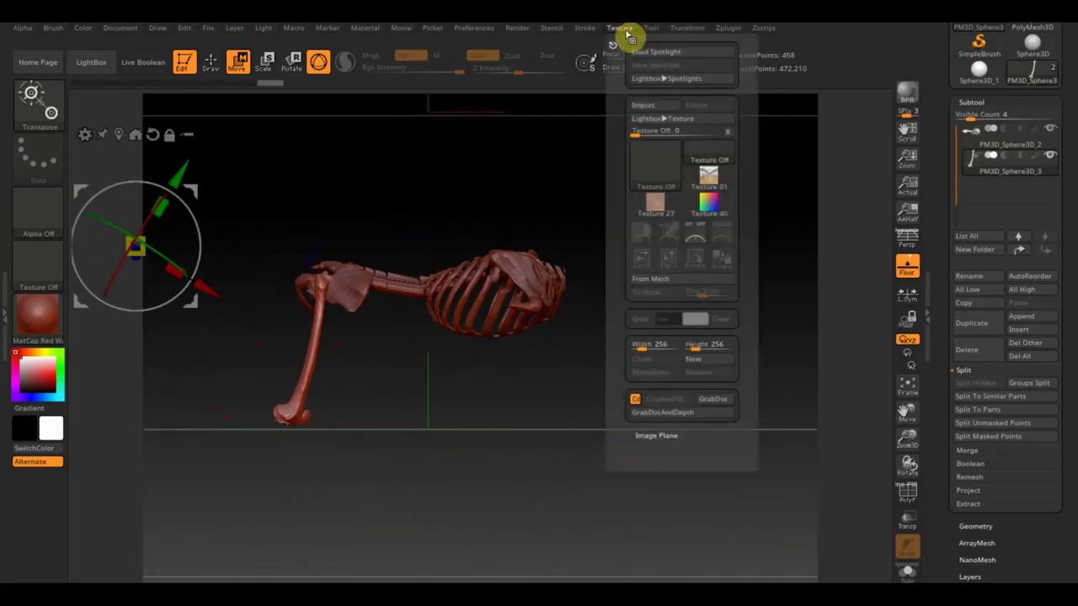
left_click(648, 106)
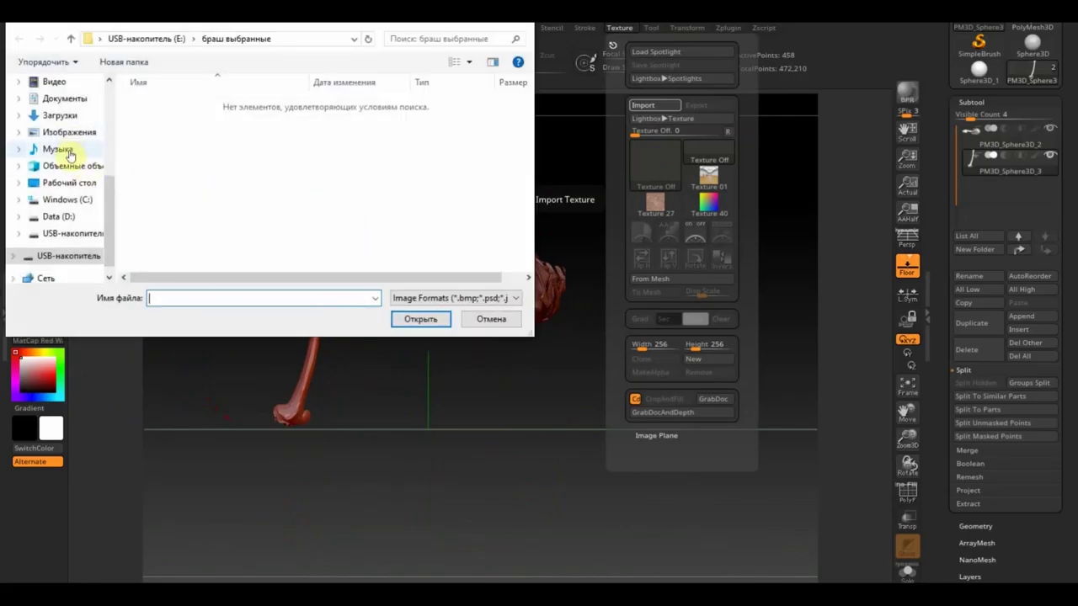
left_click(72, 181)
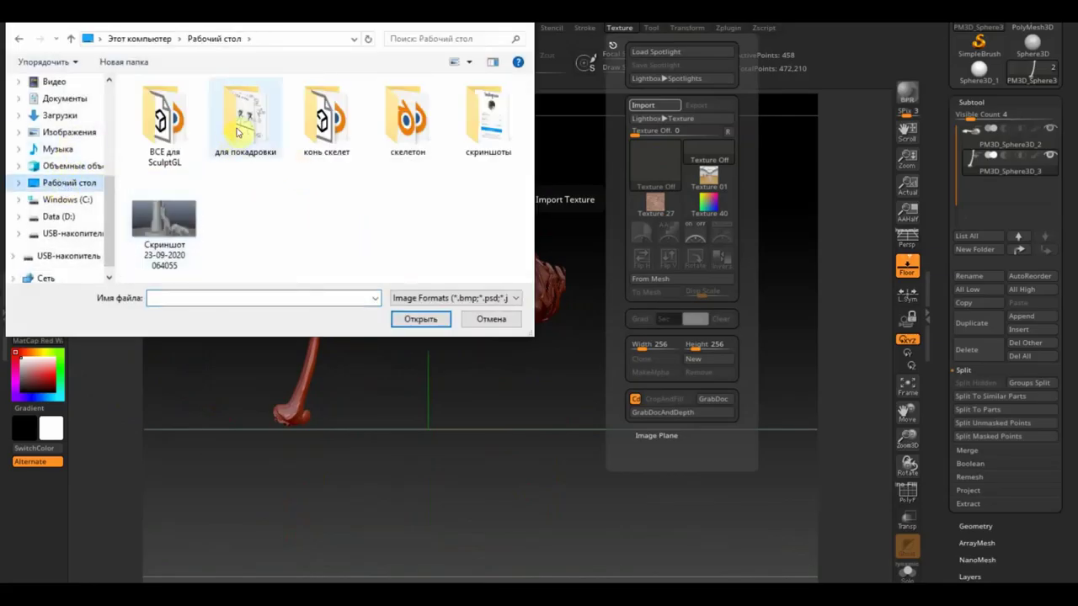
double_click(411, 131)
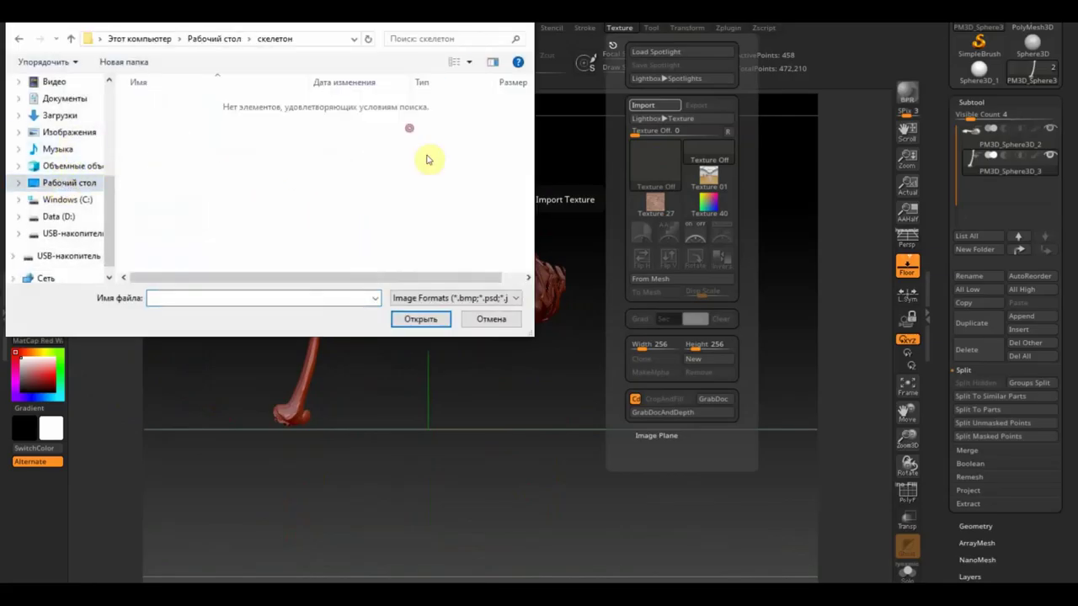
left_click(18, 39)
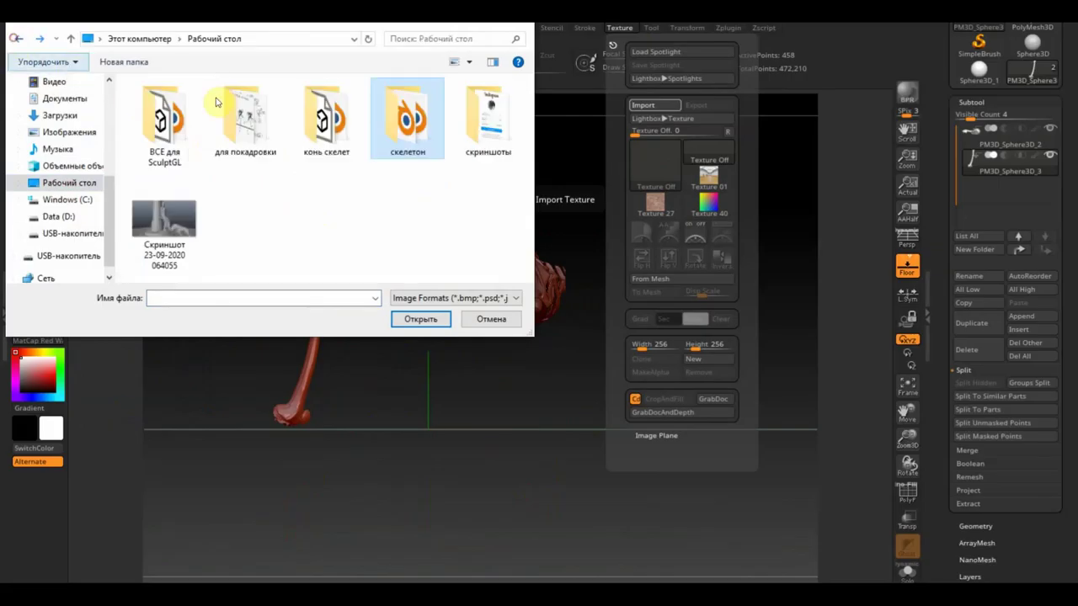
double_click(325, 122)
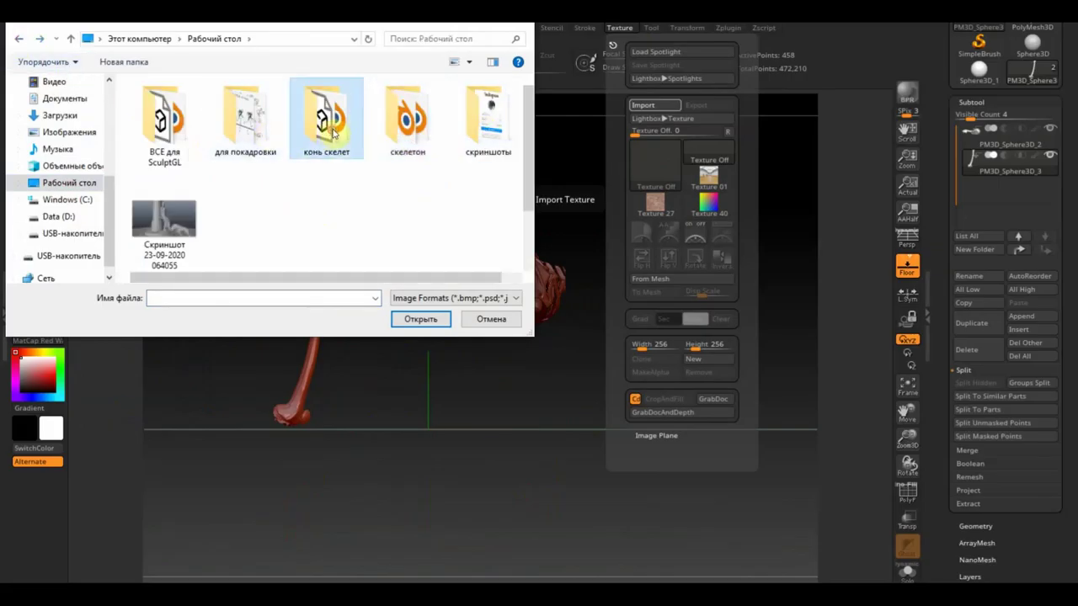
left_click(396, 229)
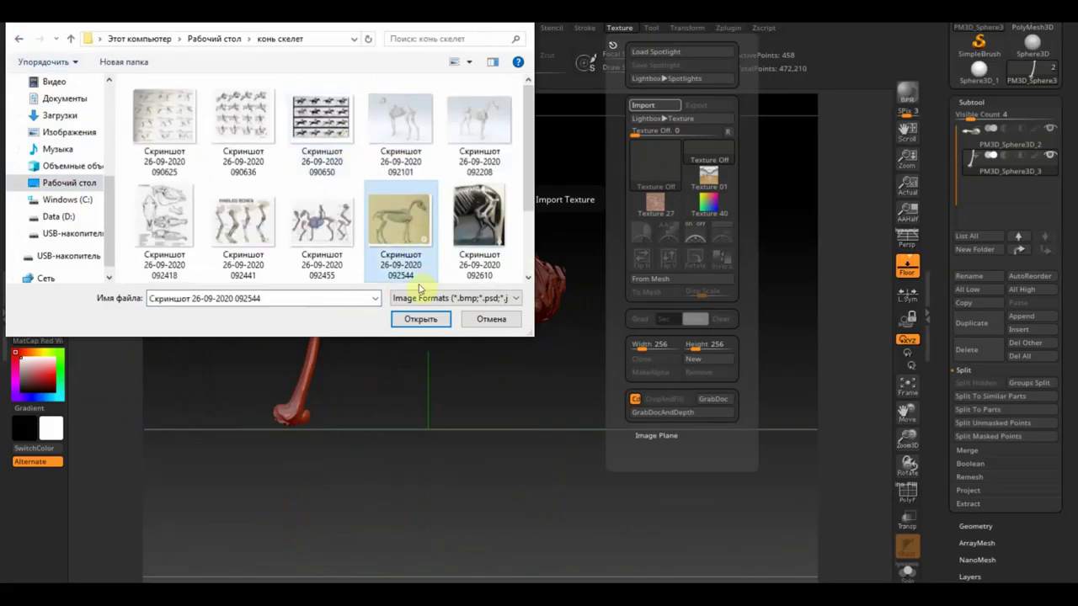
left_click(417, 327)
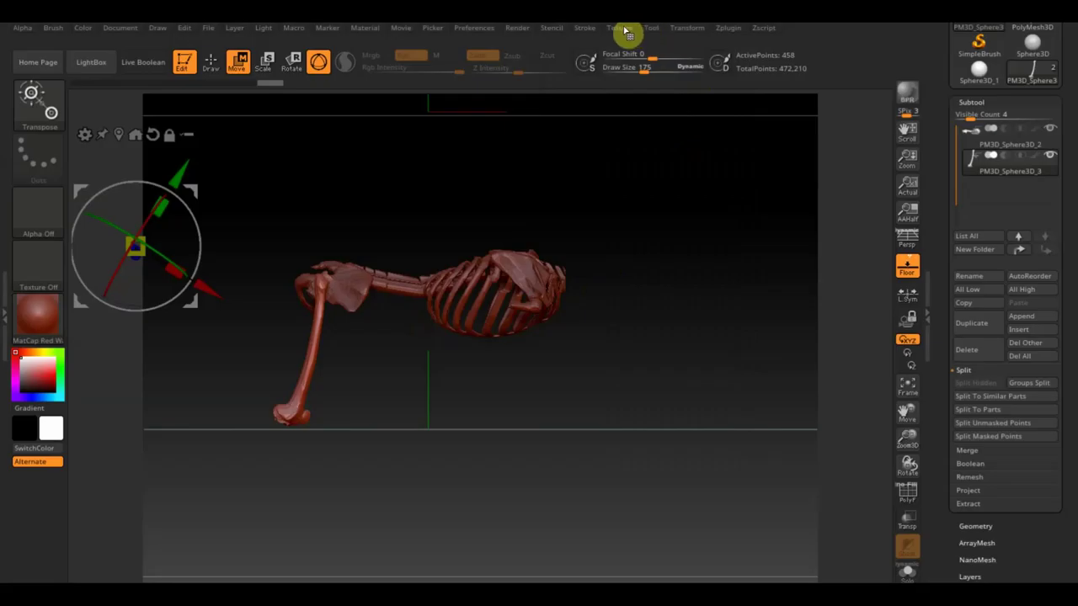
left_click(625, 31)
left_click(657, 230)
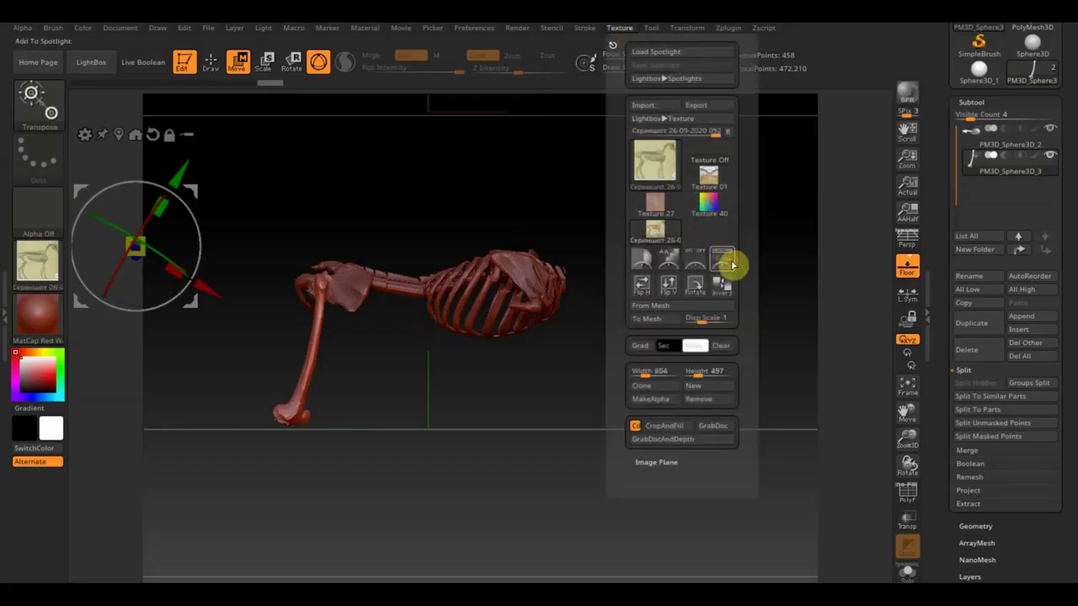
Add the horse reference to Spotlight, then shrink, move and rotate it over the model
left_click(733, 266)
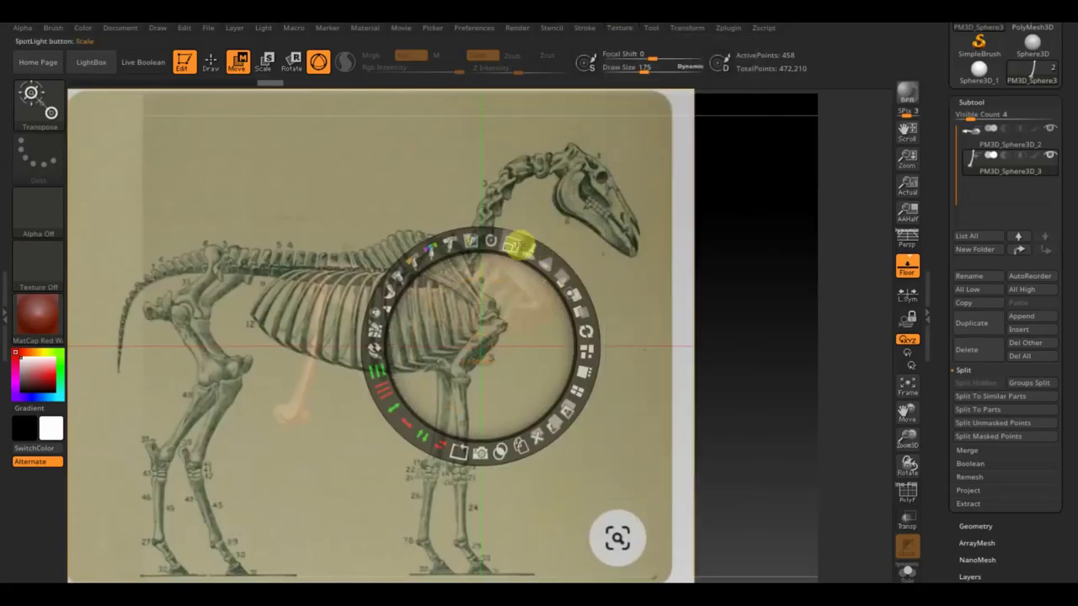
left_click_drag(518, 245, 451, 228)
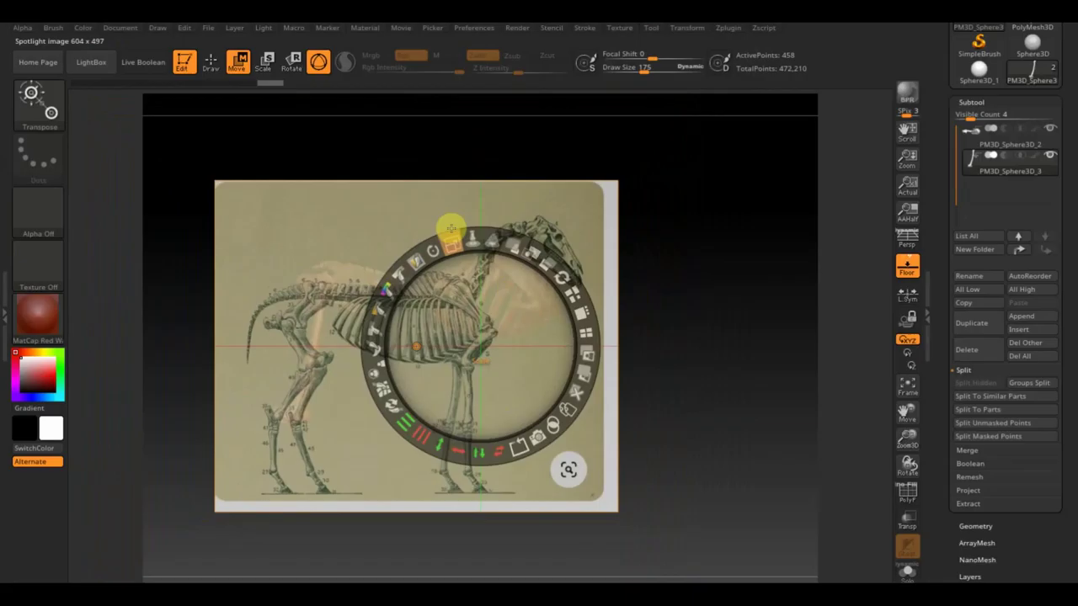
left_click_drag(462, 289, 523, 268)
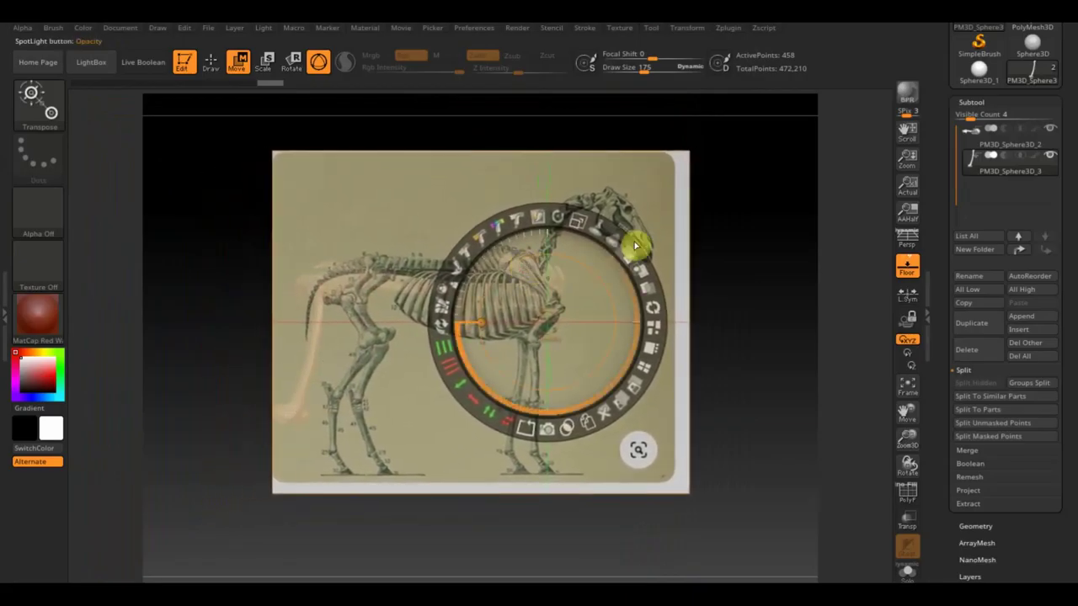
left_click_drag(630, 234, 593, 213)
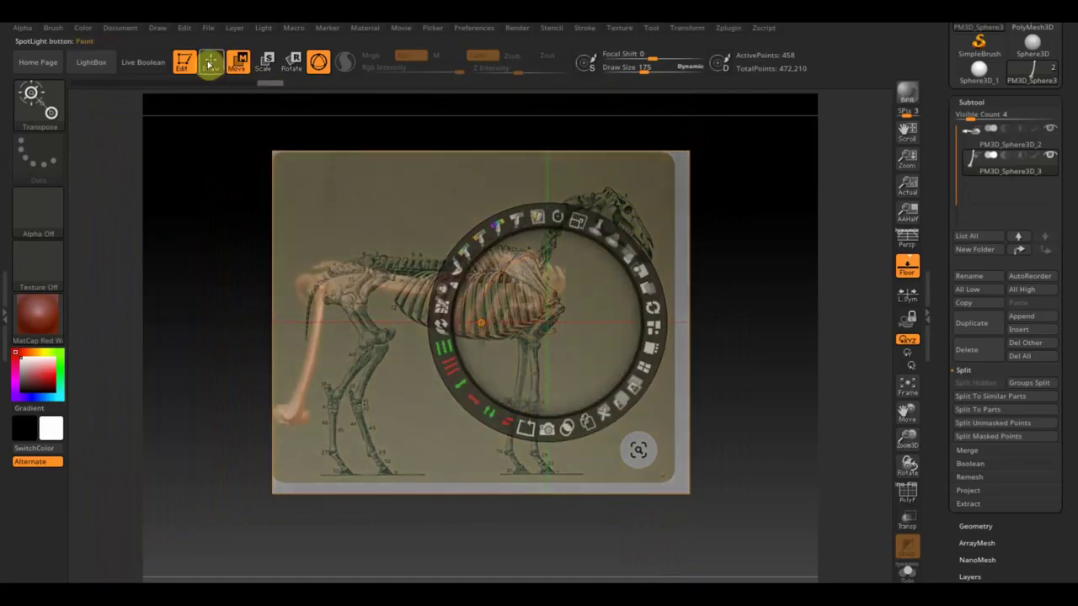
Exit Spotlight editing and mask a rectangular area of the model
left_click(210, 61)
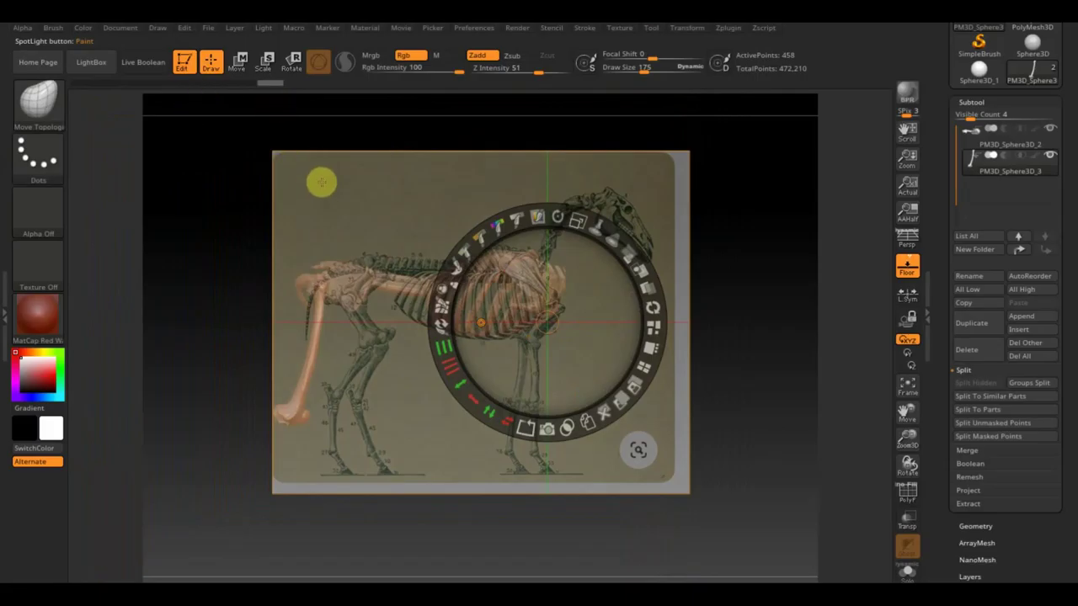
key("z")
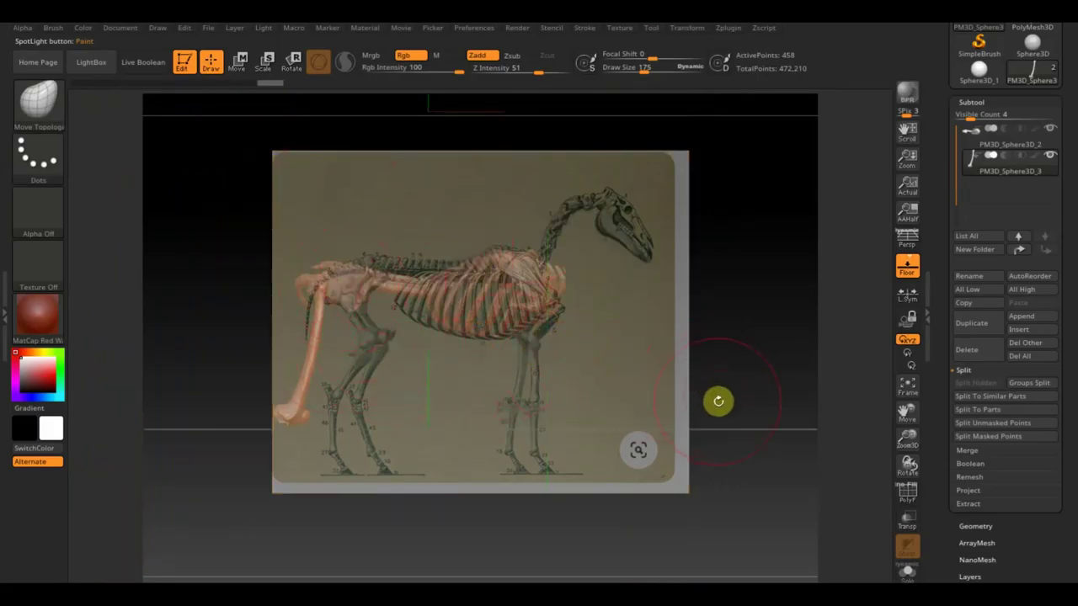
left_click_drag(730, 413, 399, 203, "ctrl")
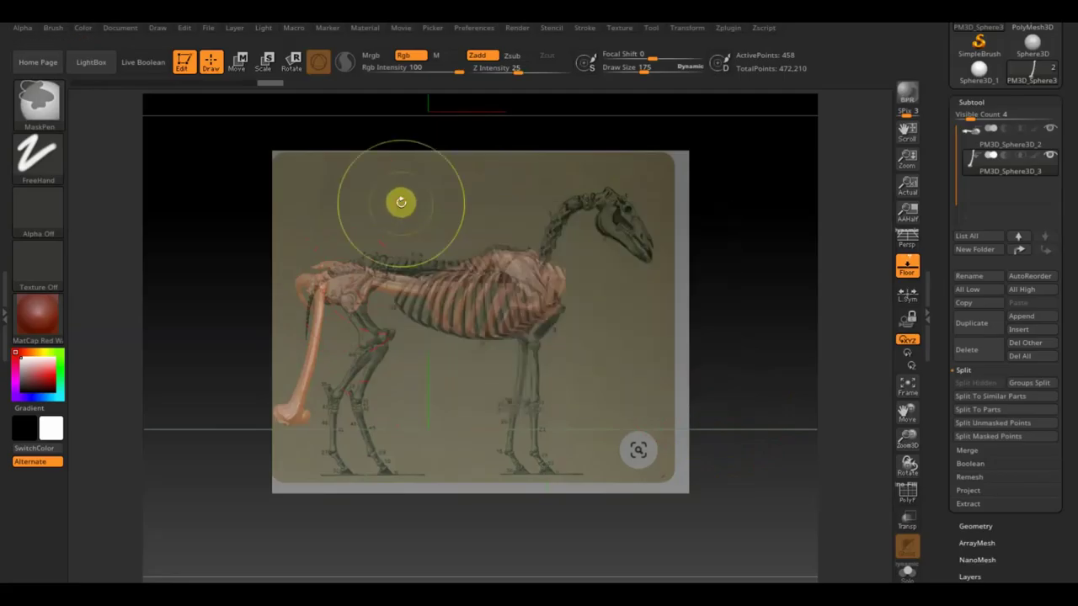
Select PM3D_Sphere3D_2, mask a rectangle, then move and scale the unmasked part to match the reference
left_click(973, 139)
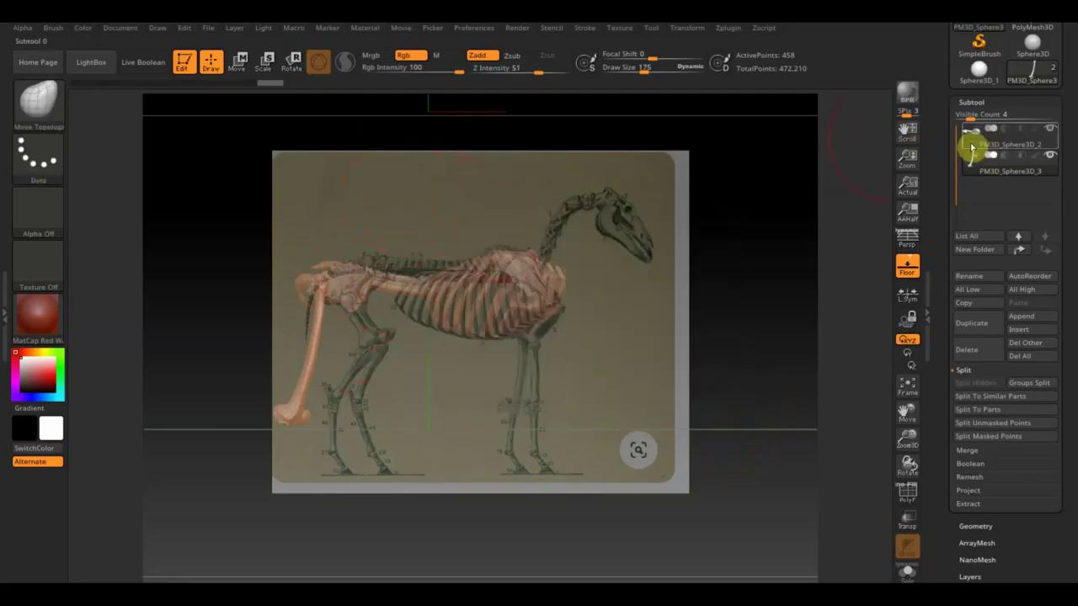
left_click_drag(795, 440, 392, 169, "ctrl")
left_click(237, 62)
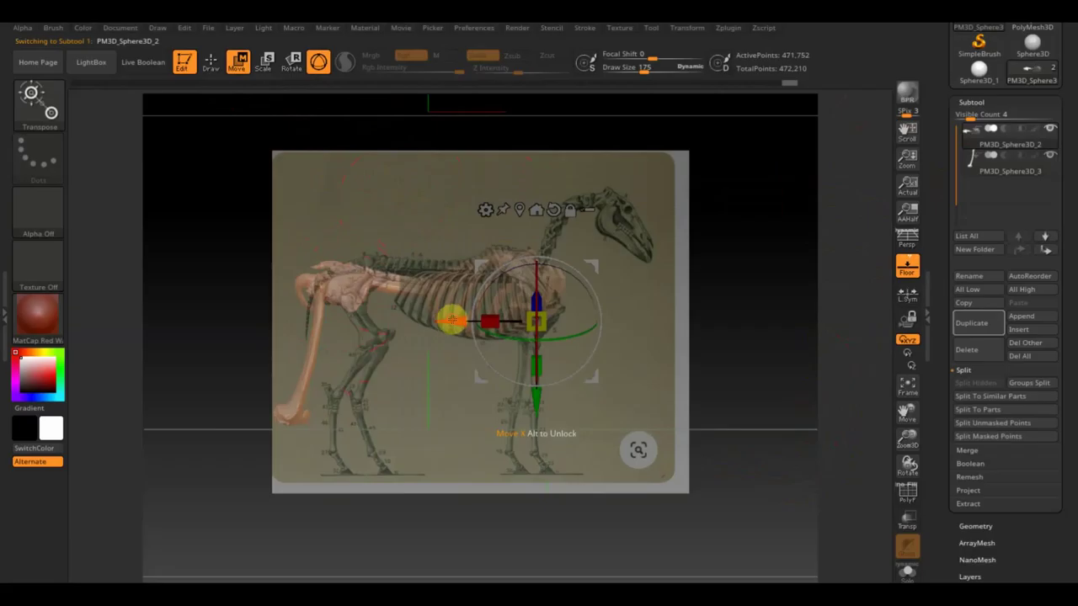
left_click_drag(450, 318, 471, 322)
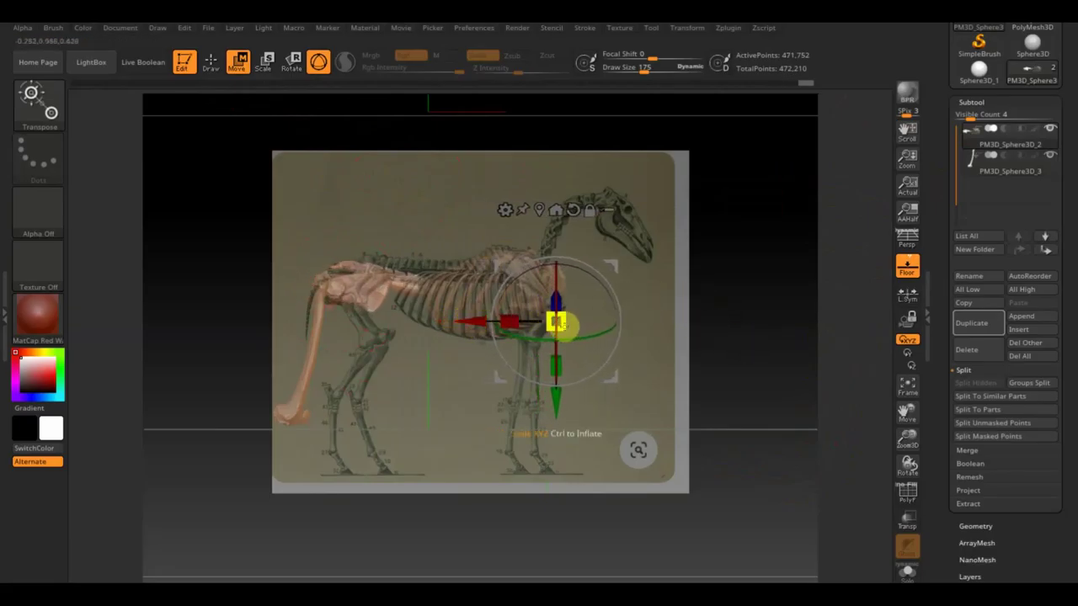
left_click_drag(562, 327, 556, 321)
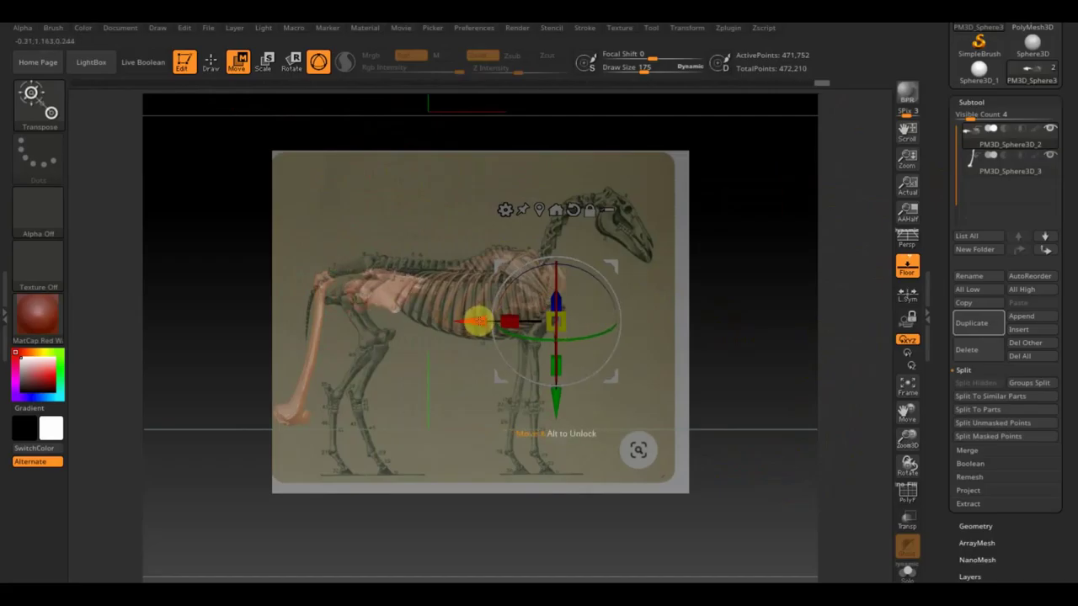
left_click_drag(478, 321, 447, 318)
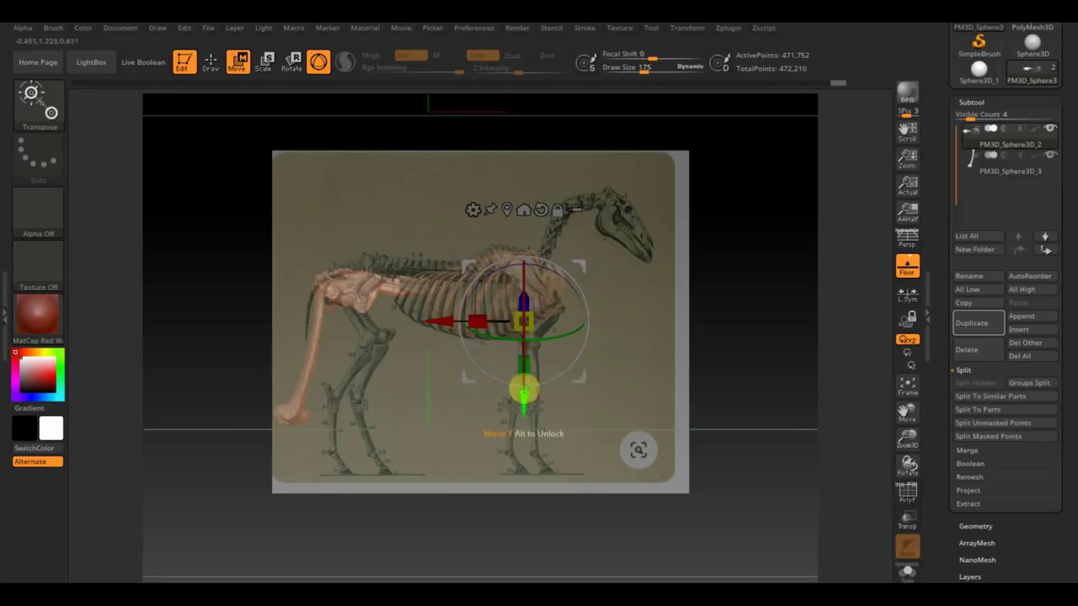
left_click_drag(523, 402, 522, 391)
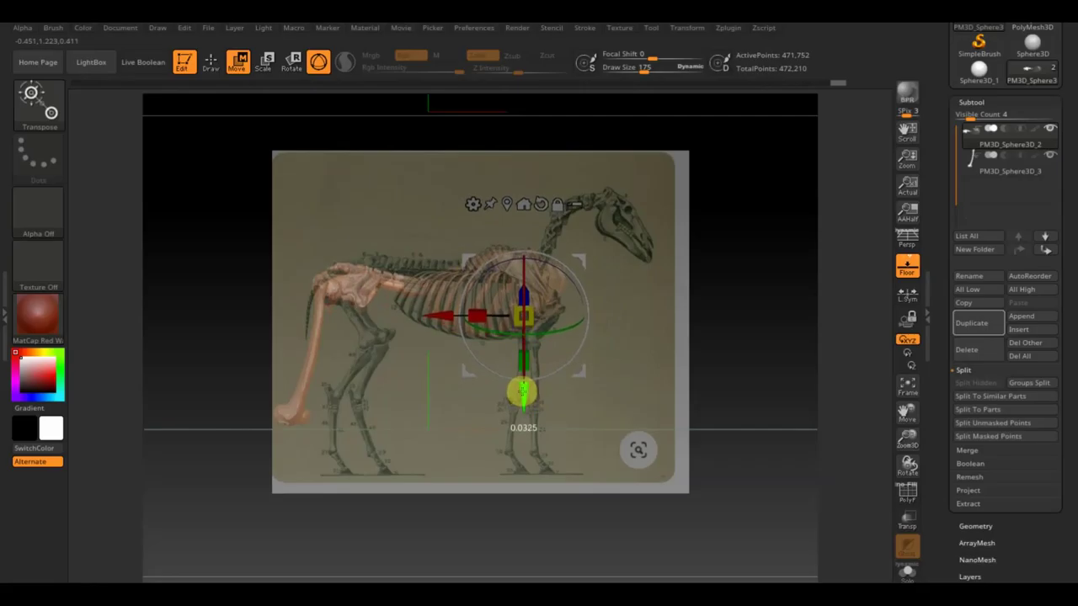
Clear the mask, set the brush size to 236 and push the ribcage toward the reference
left_click(210, 61)
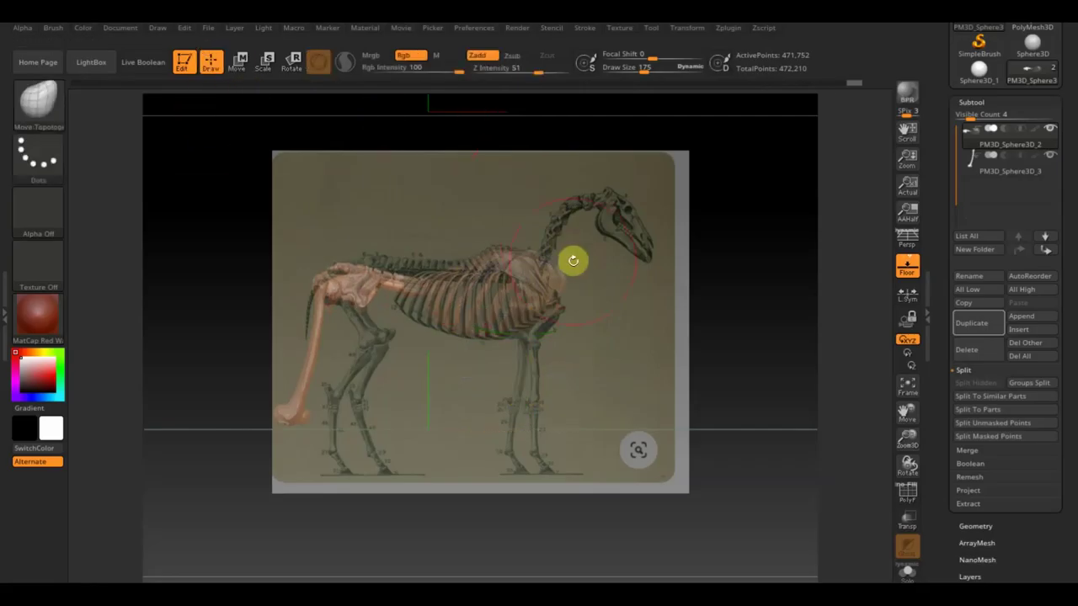
left_click(760, 320, "ctrl+shift")
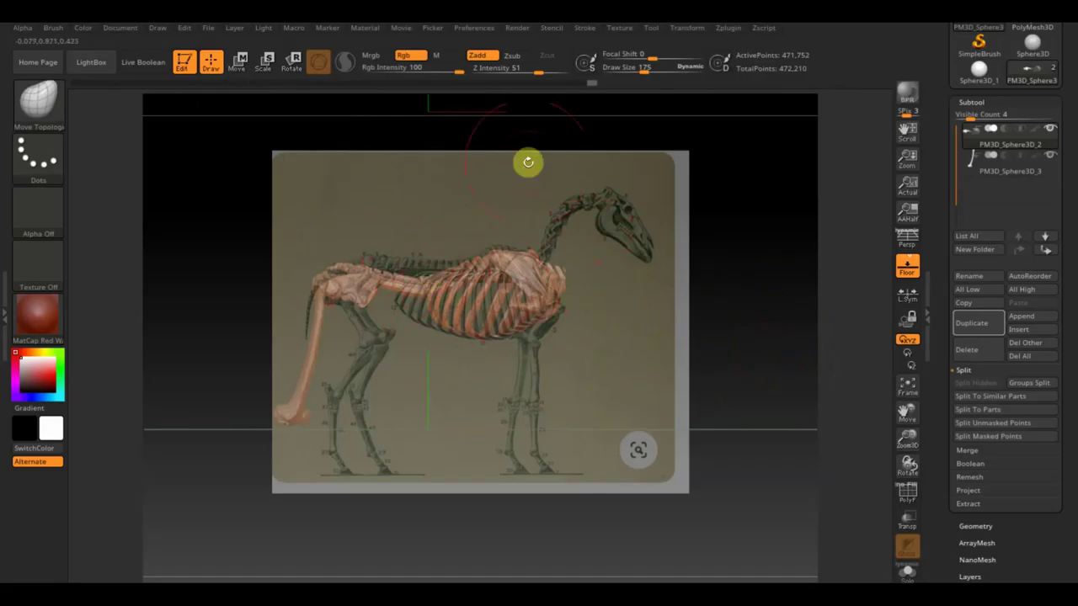
left_click_drag(637, 71, 650, 72)
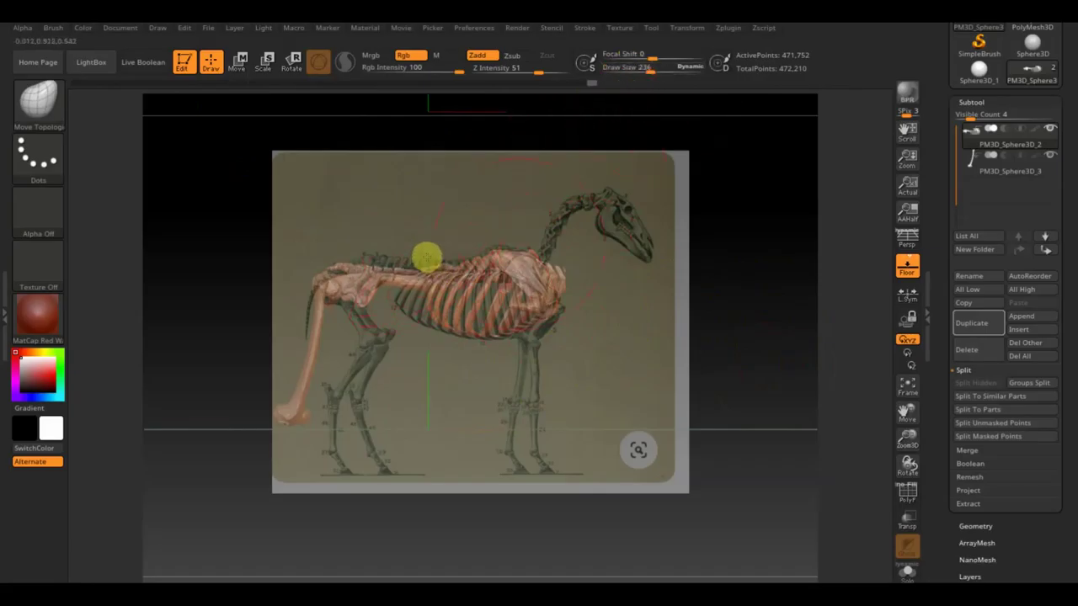
mouse_move(427, 257)
left_mouse_down()
mouse_move(450, 265)
mouse_move(383, 270)
mouse_move(380, 255)
mouse_move(509, 256)
mouse_move(391, 313)
mouse_move(419, 312)
left_mouse_up()
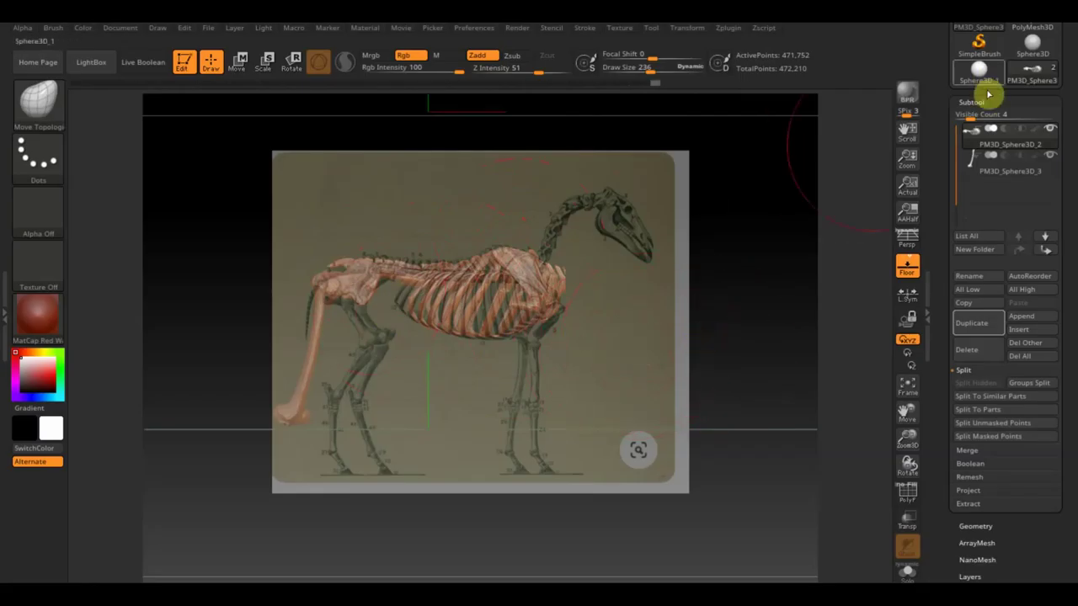
Select PM3D_Sphere3D_3 and draw a rotate action line from shoulder to leg bottom
left_click(976, 165)
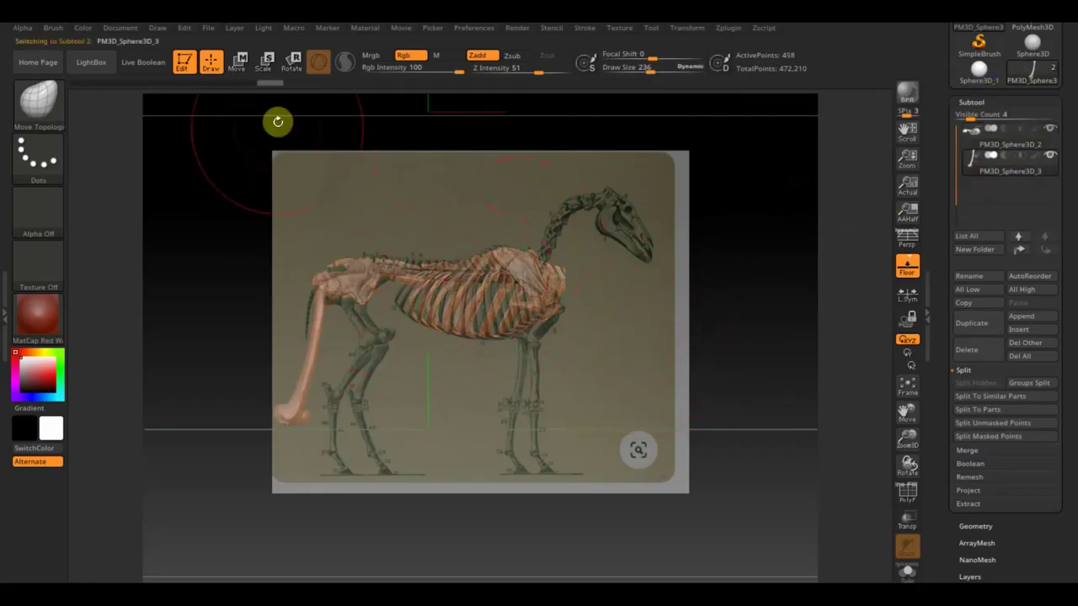
left_click(240, 68)
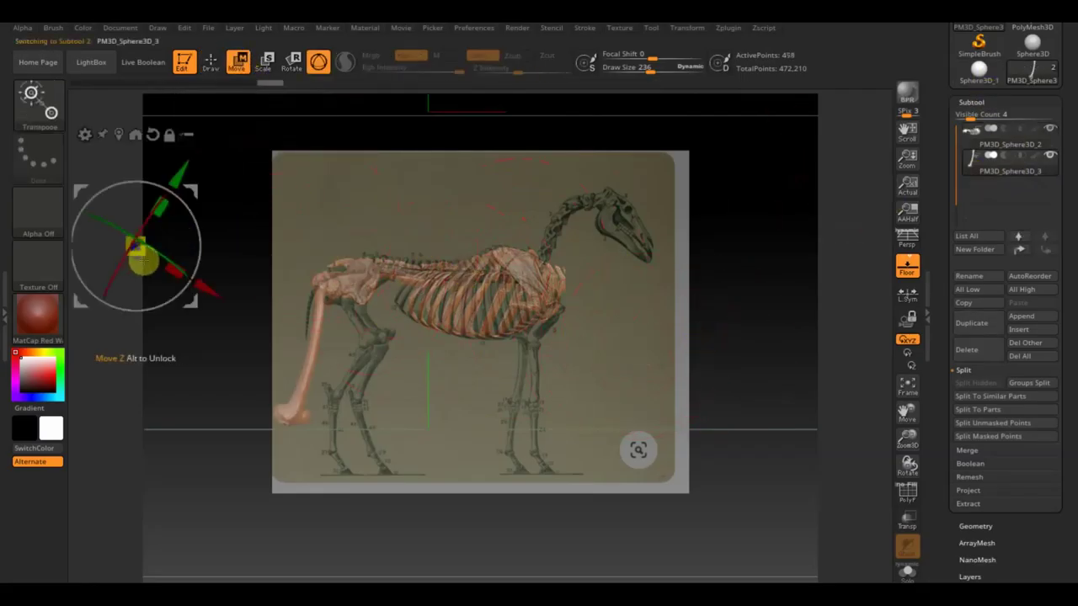
left_click(318, 61)
left_click(291, 62)
mouse_move(312, 289)
left_mouse_down()
mouse_move(294, 385)
mouse_move(297, 443)
left_mouse_up()
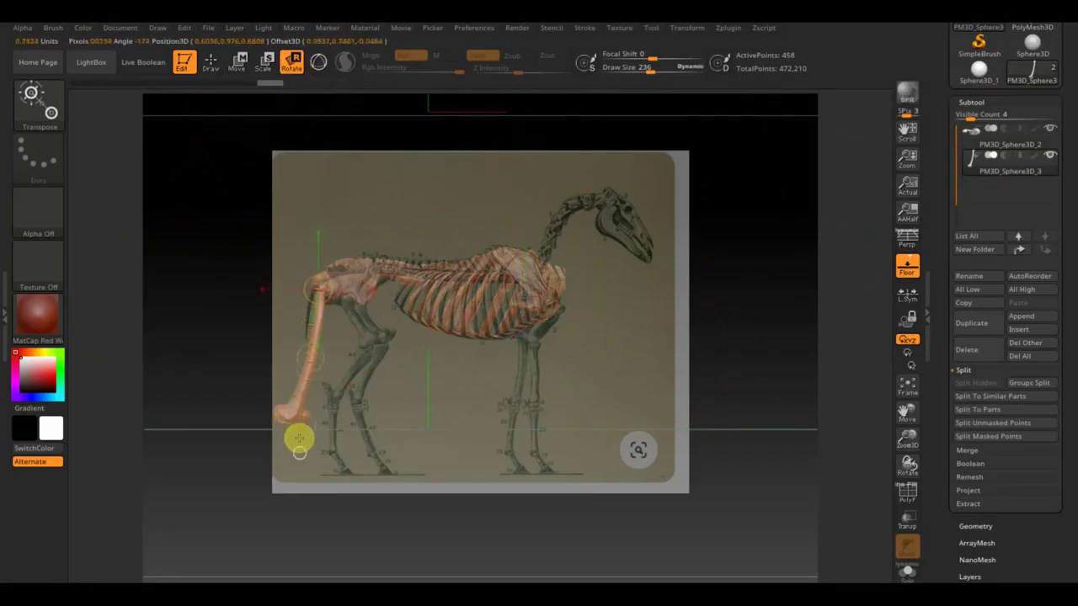
Scale the long bone down, move it under the hip, rotate it to the thigh angle, and duplicate it
left_click(318, 62)
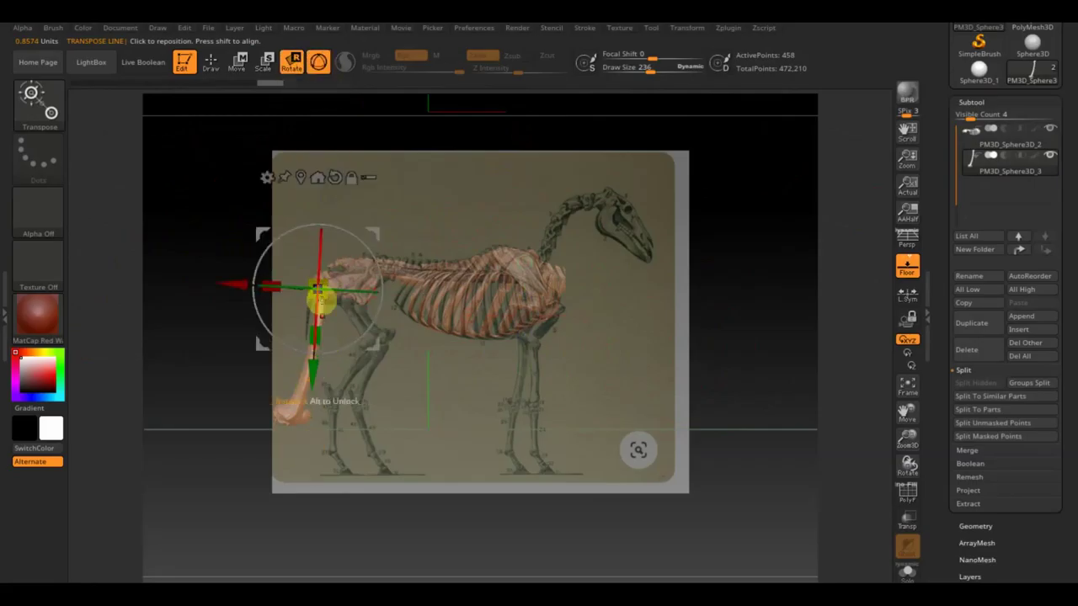
left_click_drag(325, 292, 322, 283)
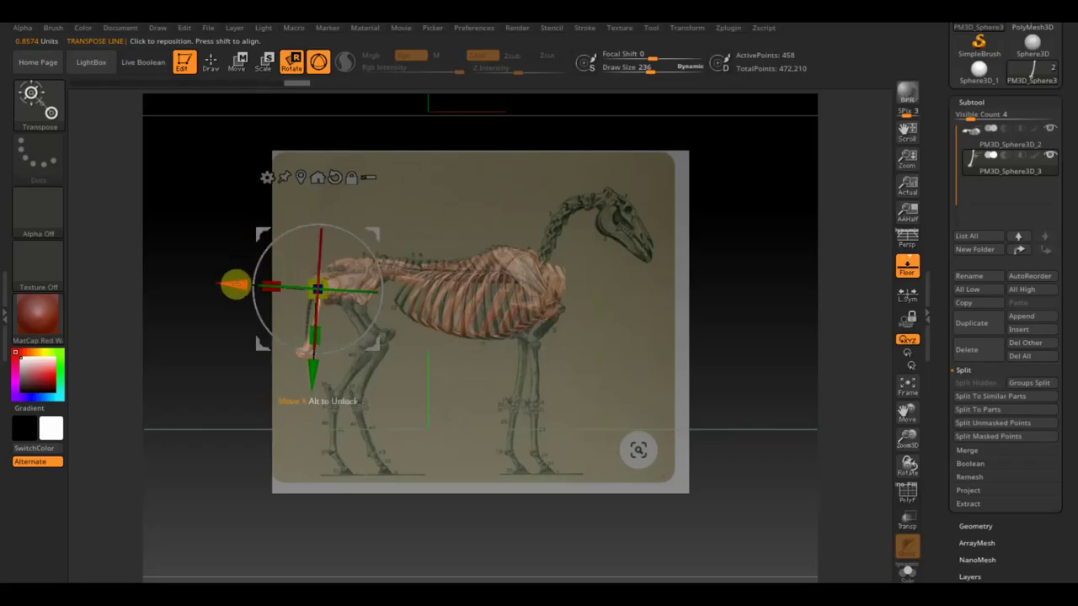
left_click_drag(233, 284, 282, 303)
left_click_drag(400, 246, 421, 284)
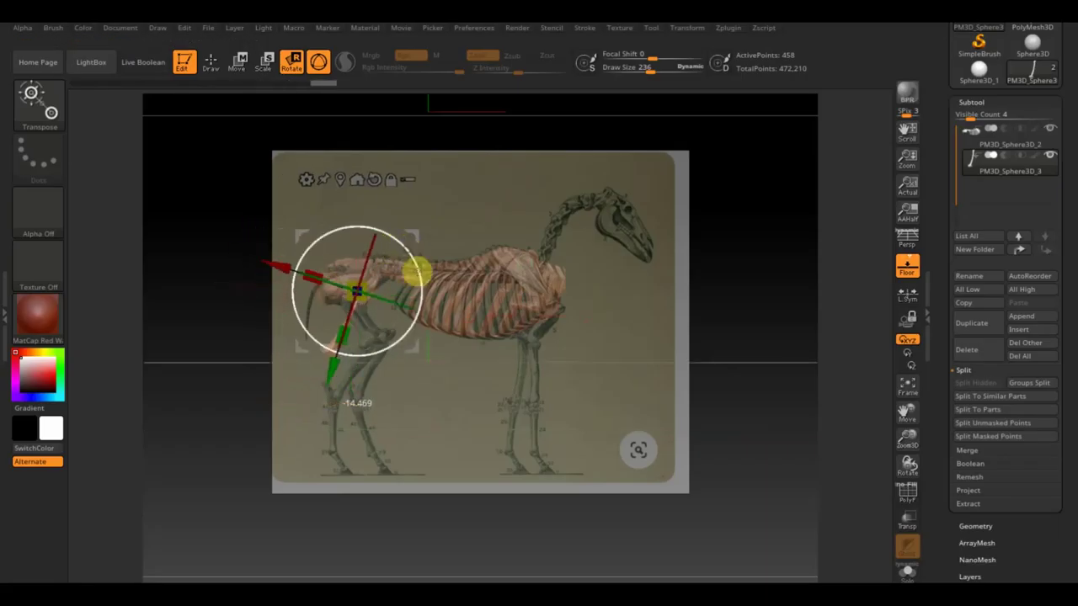
left_click_drag(293, 235, 306, 278)
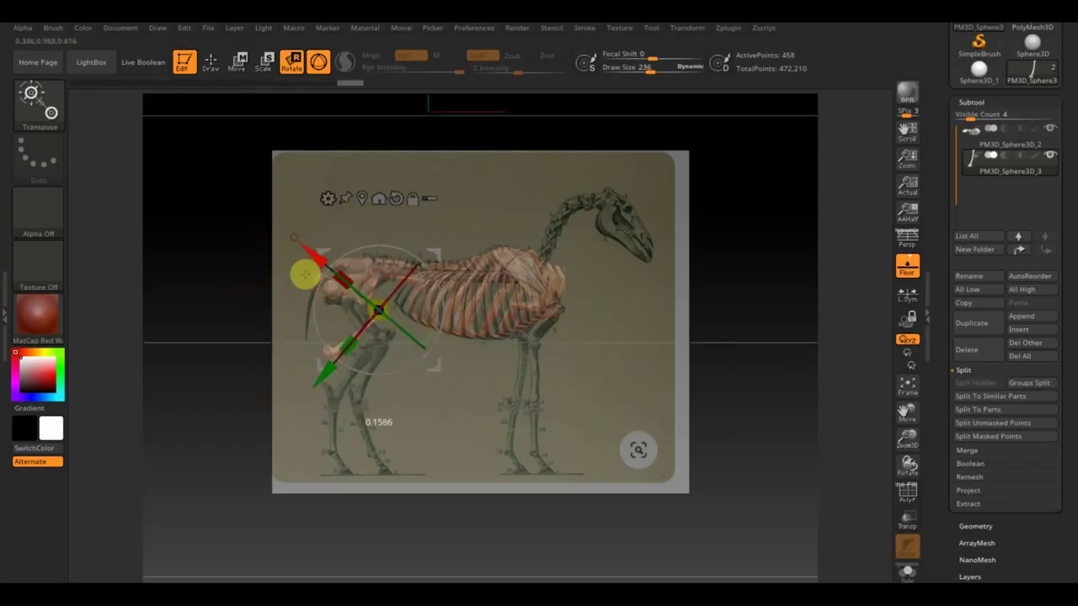
mouse_move(444, 249)
left_mouse_down()
mouse_move(431, 283)
mouse_move(411, 276)
left_mouse_up()
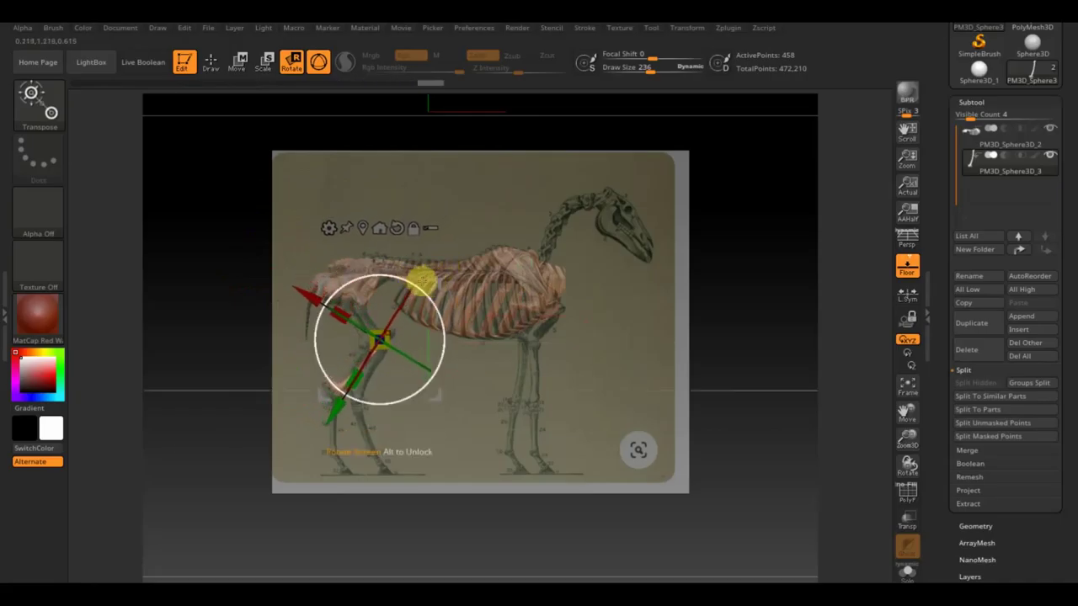
left_click_drag(320, 281, 306, 288)
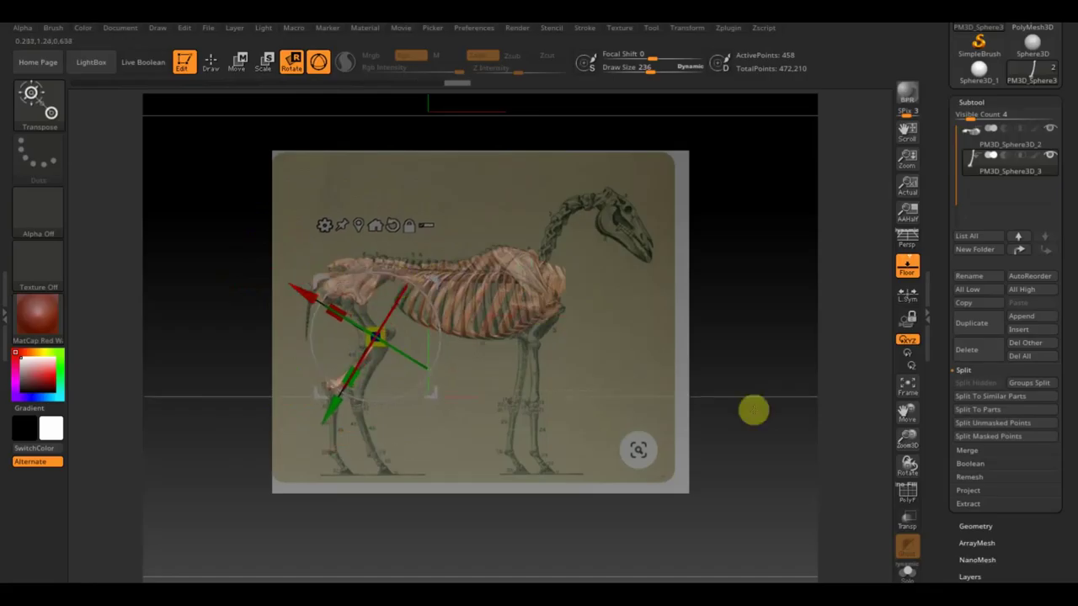
left_click(968, 325)
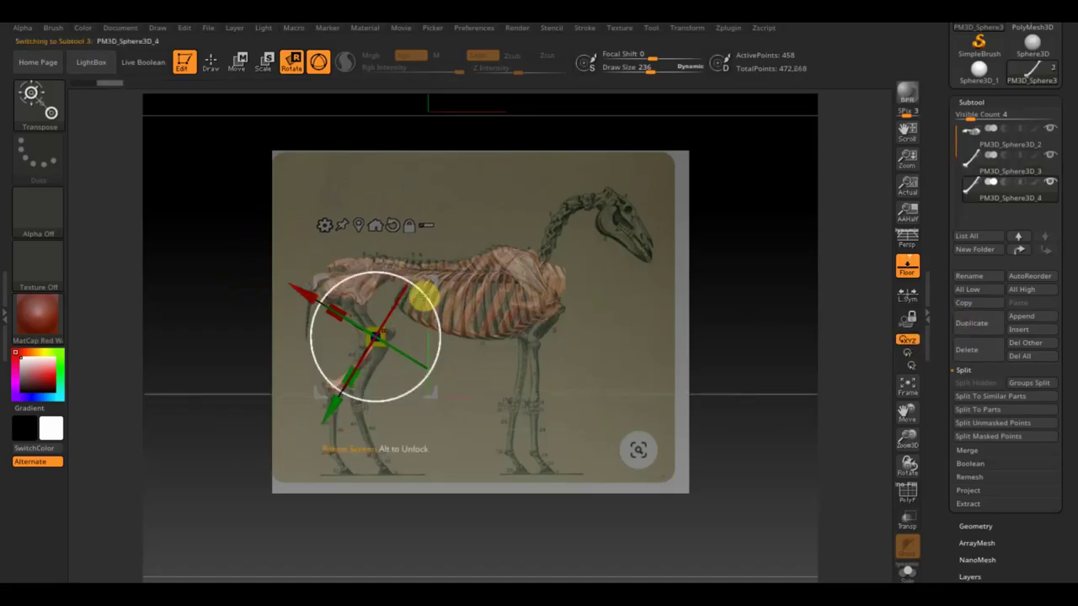
Rotate and move the copied bone into place as the lower hind leg
left_click_drag(427, 299, 349, 244)
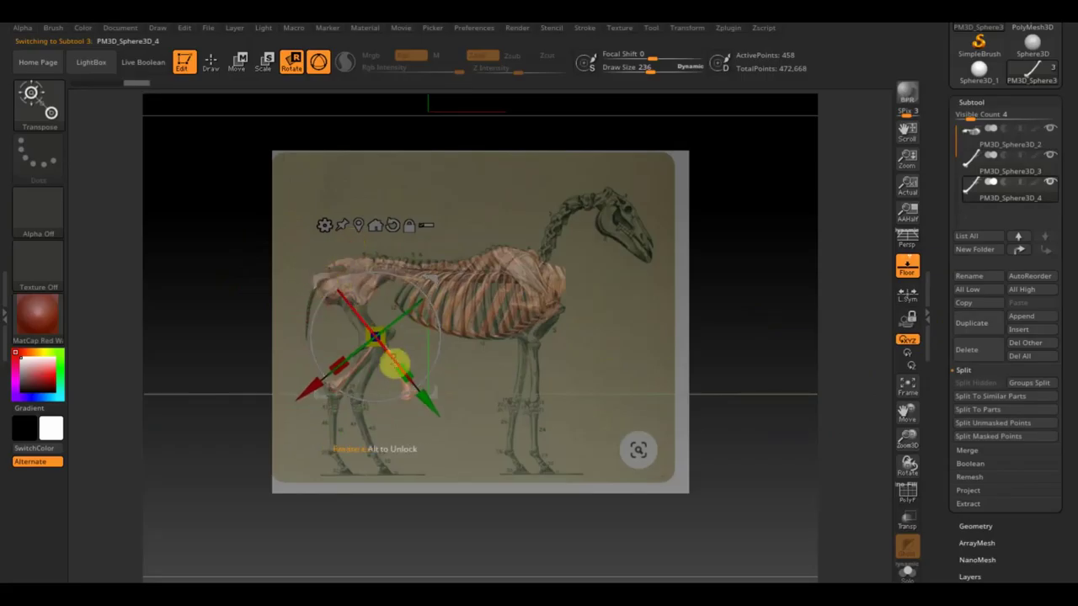
mouse_move(439, 416)
left_mouse_down()
mouse_move(404, 366)
mouse_move(409, 344)
left_mouse_up()
left_click_drag(390, 234, 402, 228)
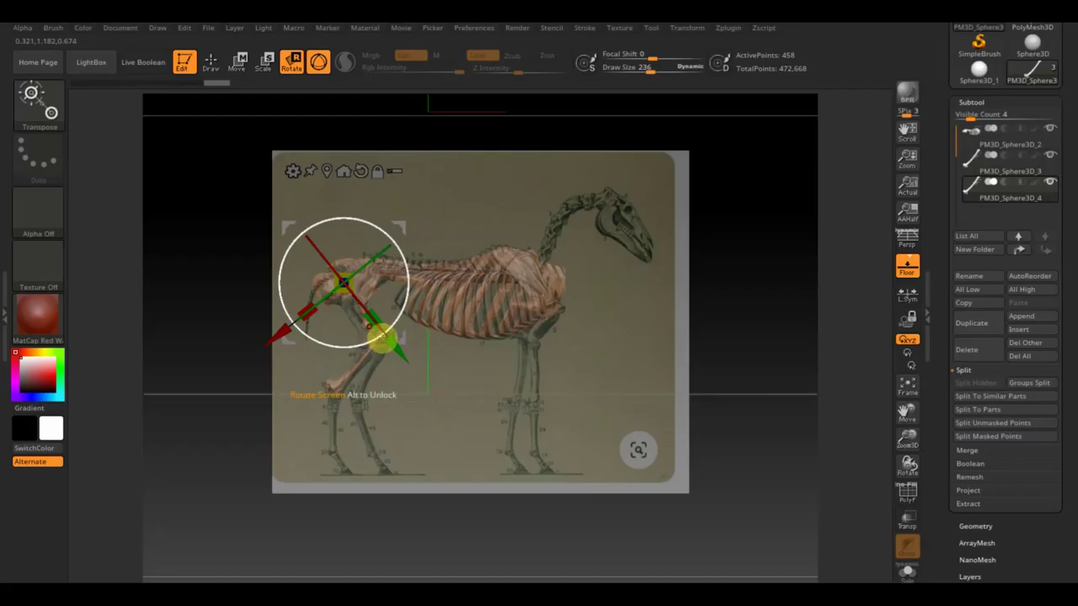
left_click_drag(400, 348, 413, 365)
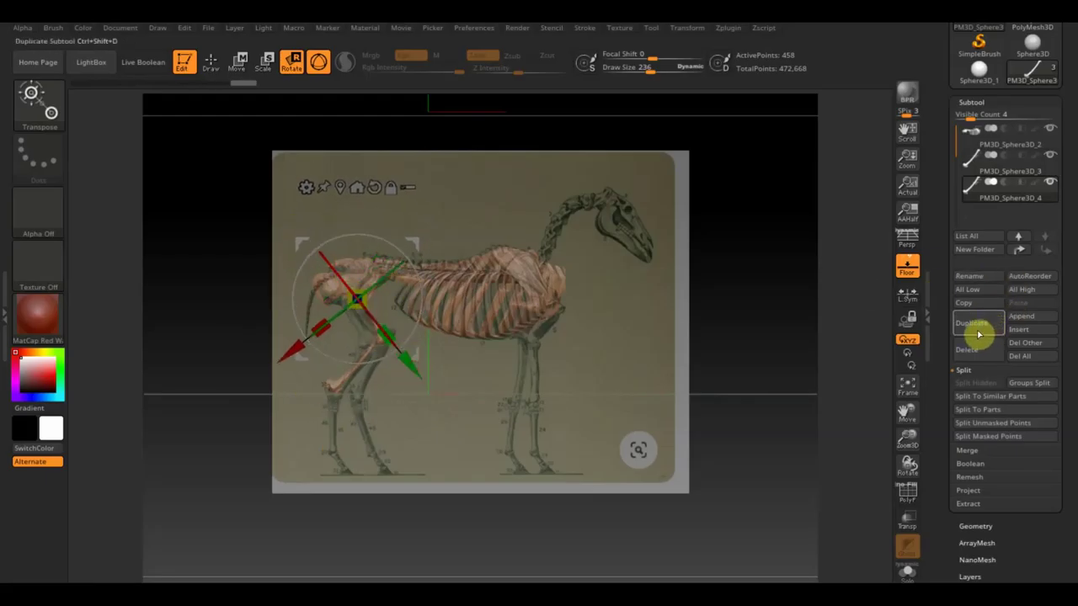
Duplicate PM3D_Sphere3D_3 again and rotate and move the new copy further down the leg
left_click(982, 167)
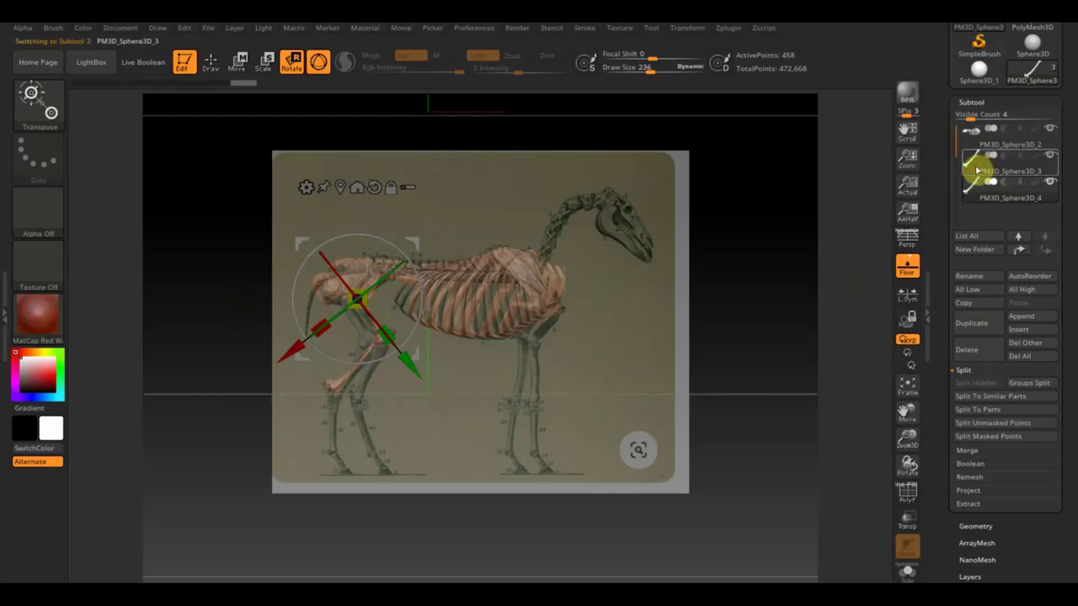
left_click(979, 328)
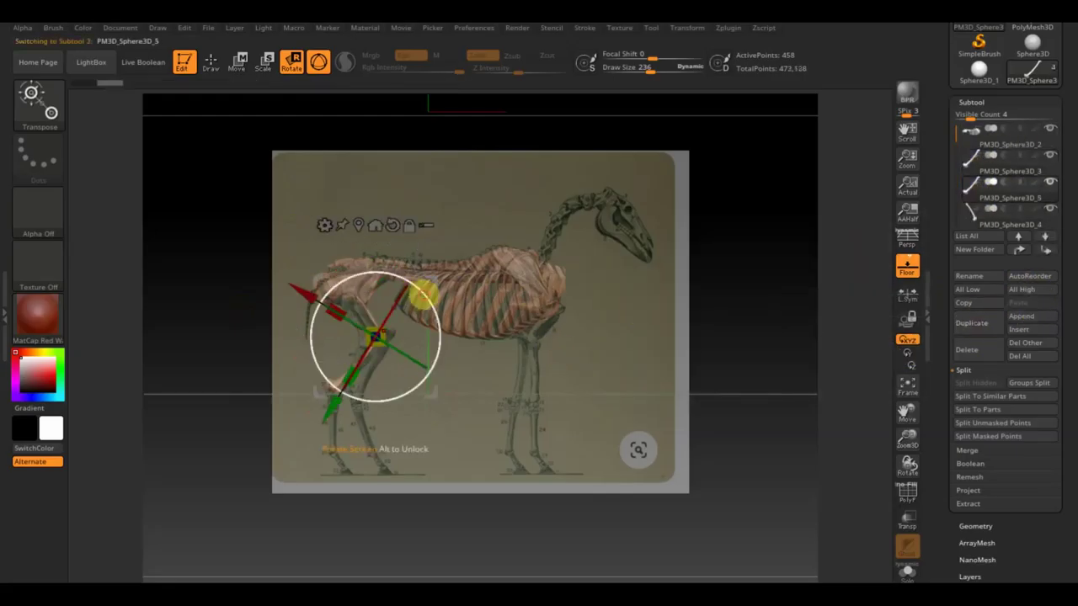
mouse_move(423, 295)
left_mouse_down()
mouse_move(454, 293)
mouse_move(419, 224)
left_mouse_up()
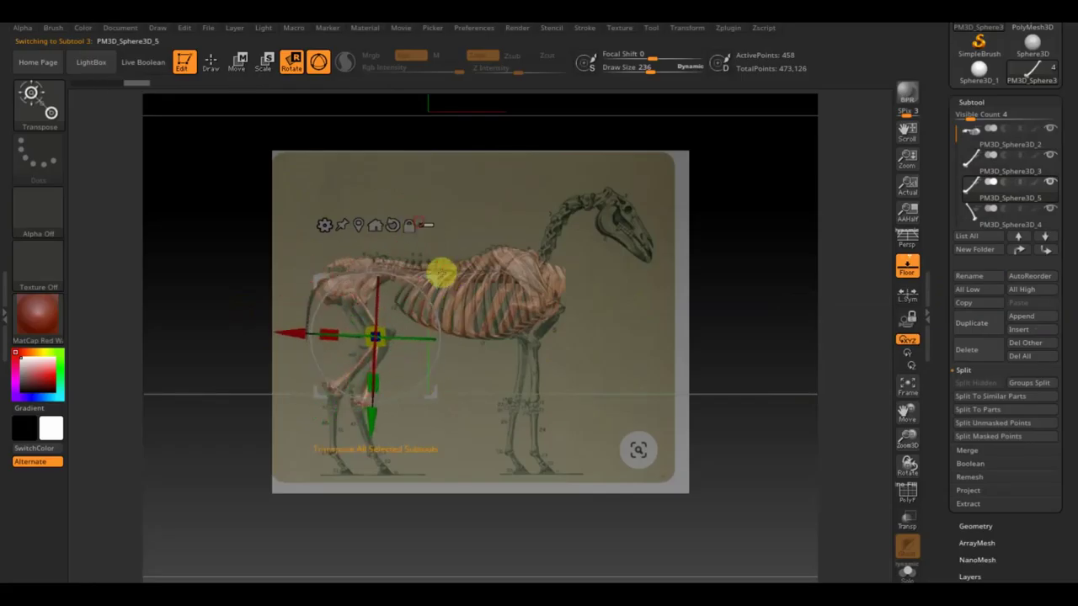
left_click_drag(435, 283, 393, 337)
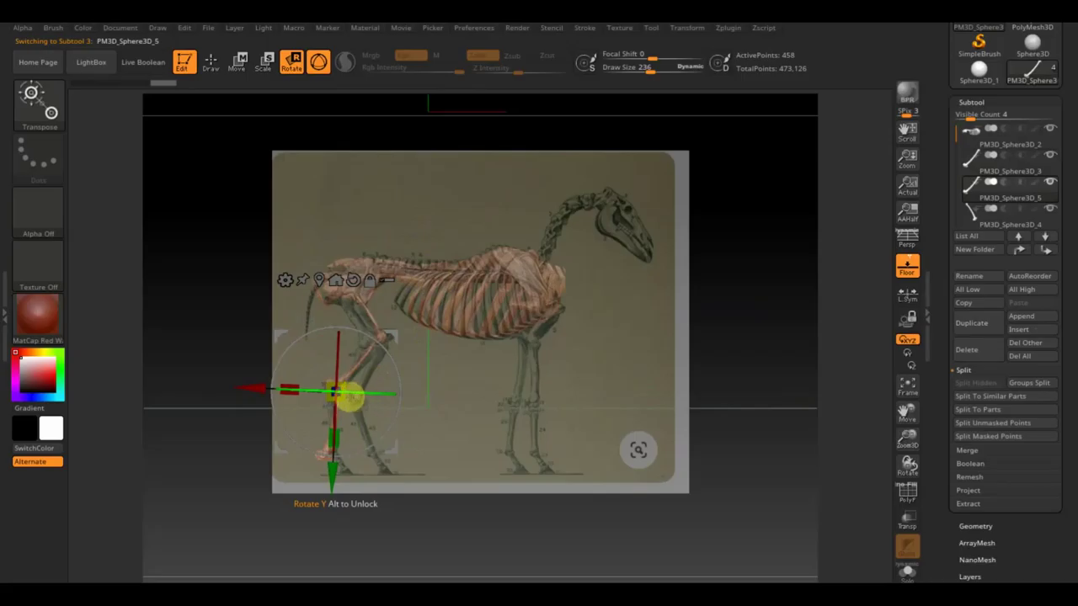
left_click_drag(338, 394, 338, 396)
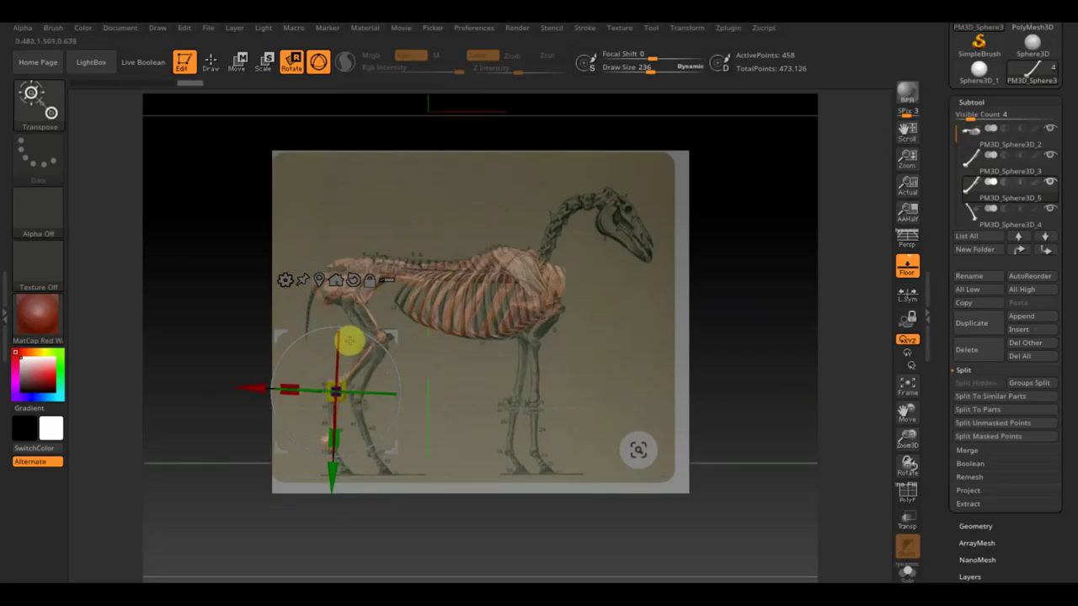
left_click_drag(393, 334, 397, 341)
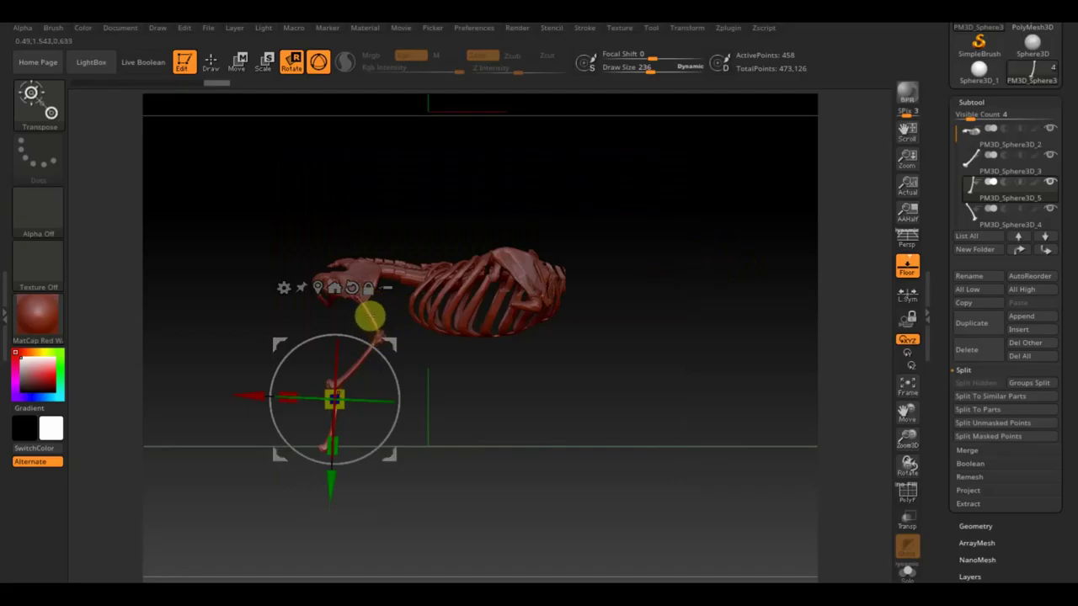
mouse_move(994, 212)
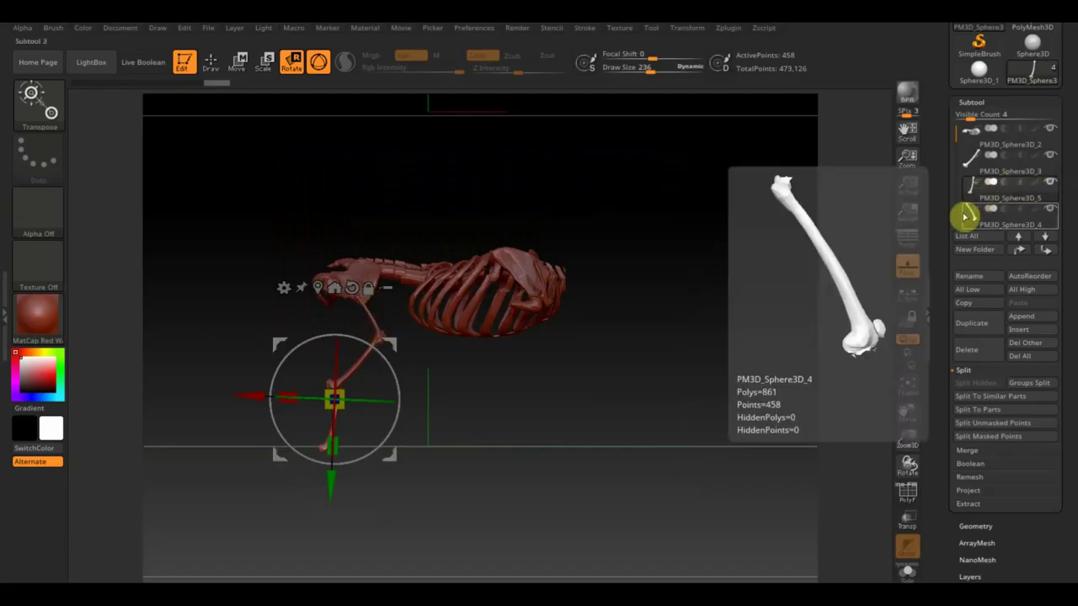
Select PM3D_Sphere3D_4 and move the middle leg bone down and back
left_click(966, 217)
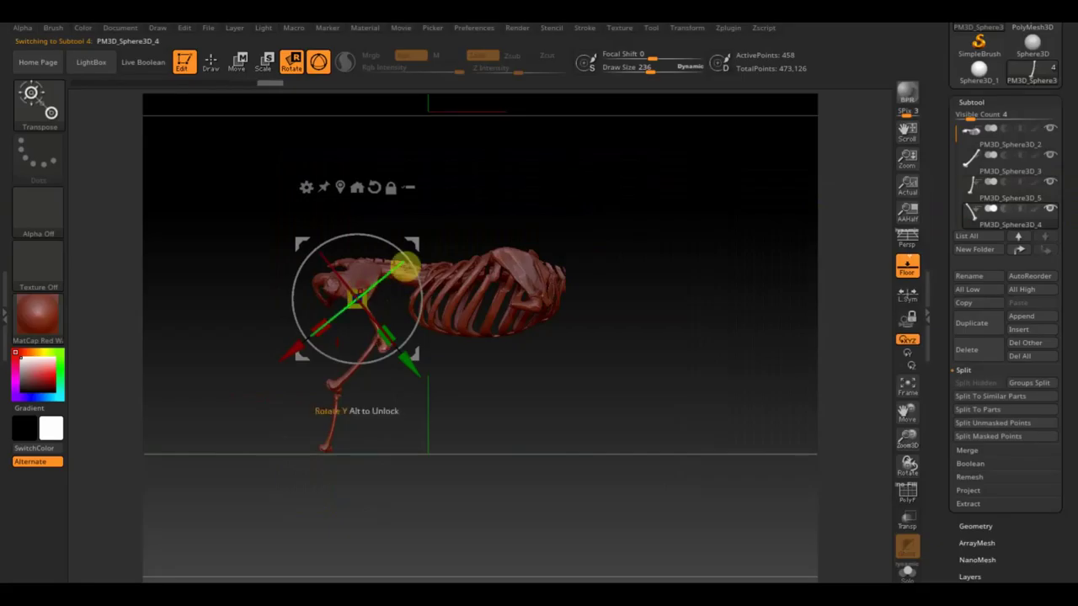
mouse_move(416, 241)
left_mouse_down()
mouse_move(429, 272)
mouse_move(405, 229)
left_mouse_up()
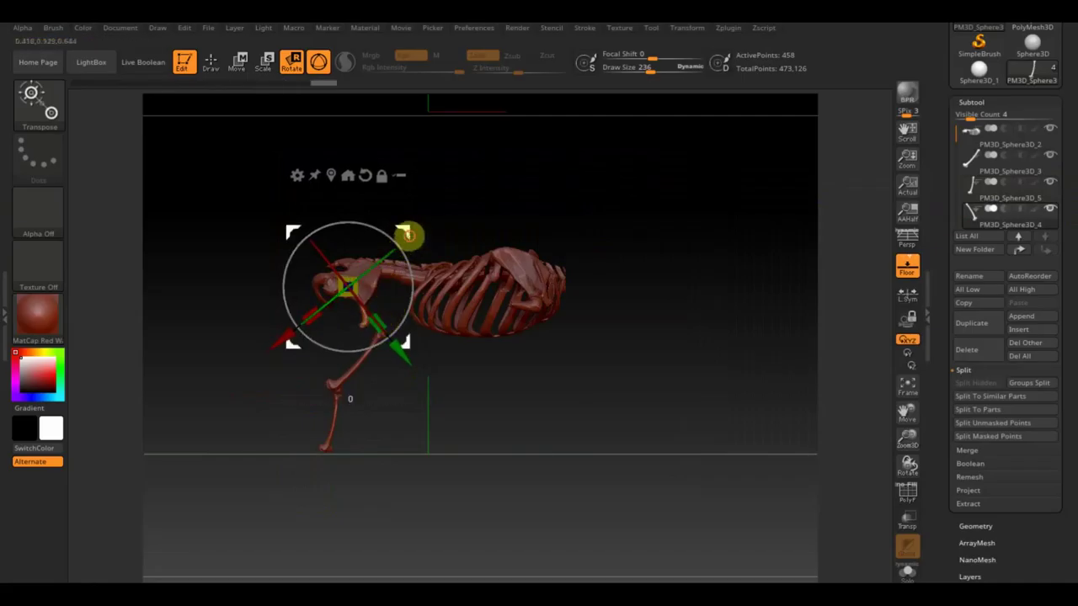
left_click_drag(409, 234, 421, 244)
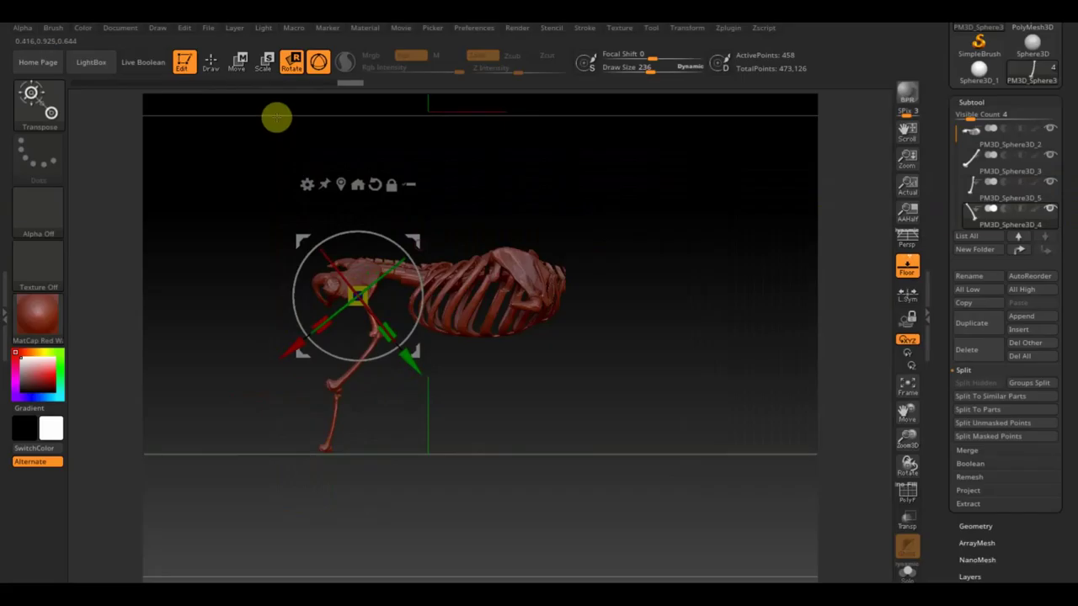
left_click(211, 62)
Snap to a straight side view and step through the PM3D_Sphere3D_5, 4 and 3 bones, ending on 3
mouse_move(479, 219)
left_mouse_down()
mouse_move(531, 222)
mouse_move(526, 231)
mouse_move(477, 233)
left_mouse_up()
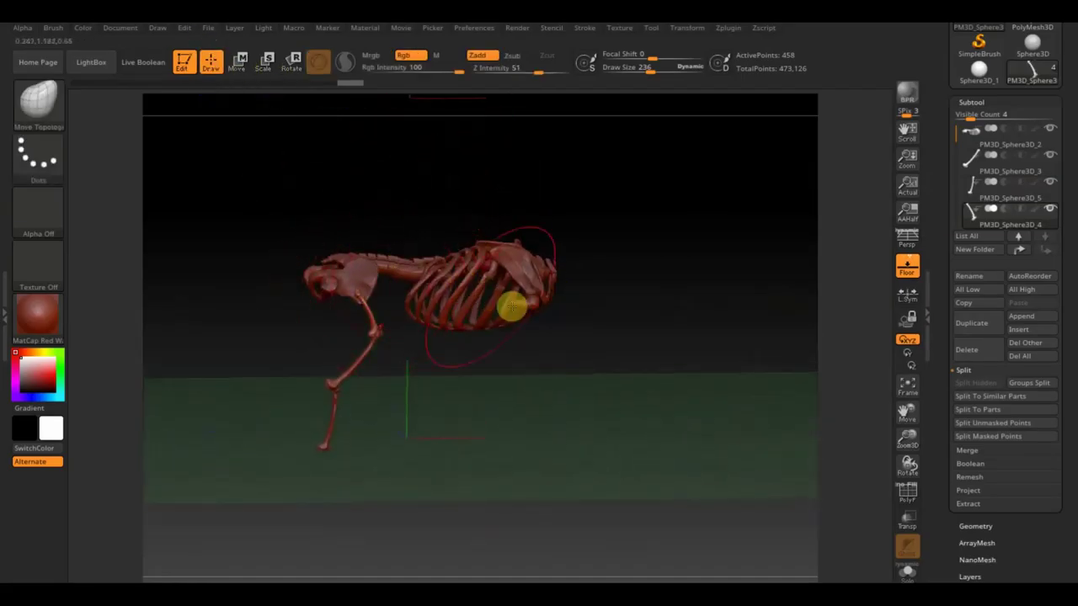
left_click_drag(628, 324, 653, 334, "shift")
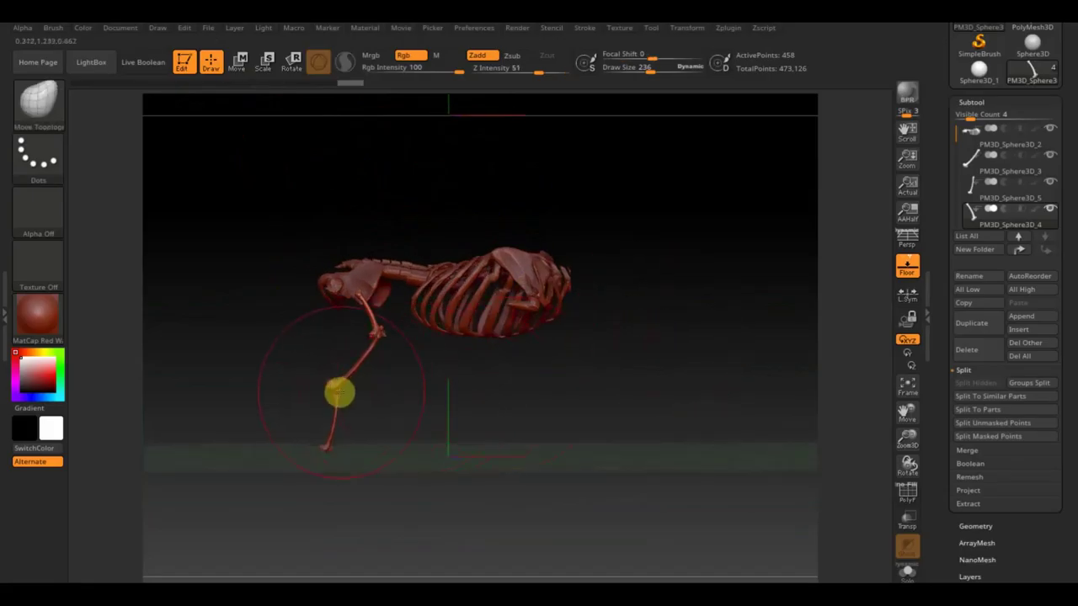
left_click_drag(697, 291, 694, 295, "shift")
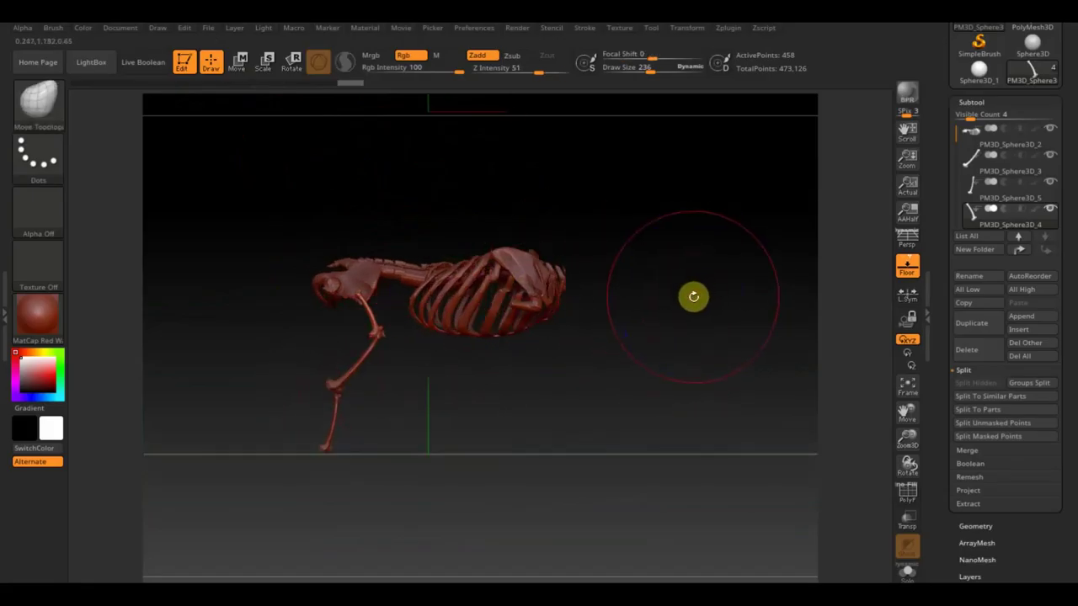
left_click(977, 180)
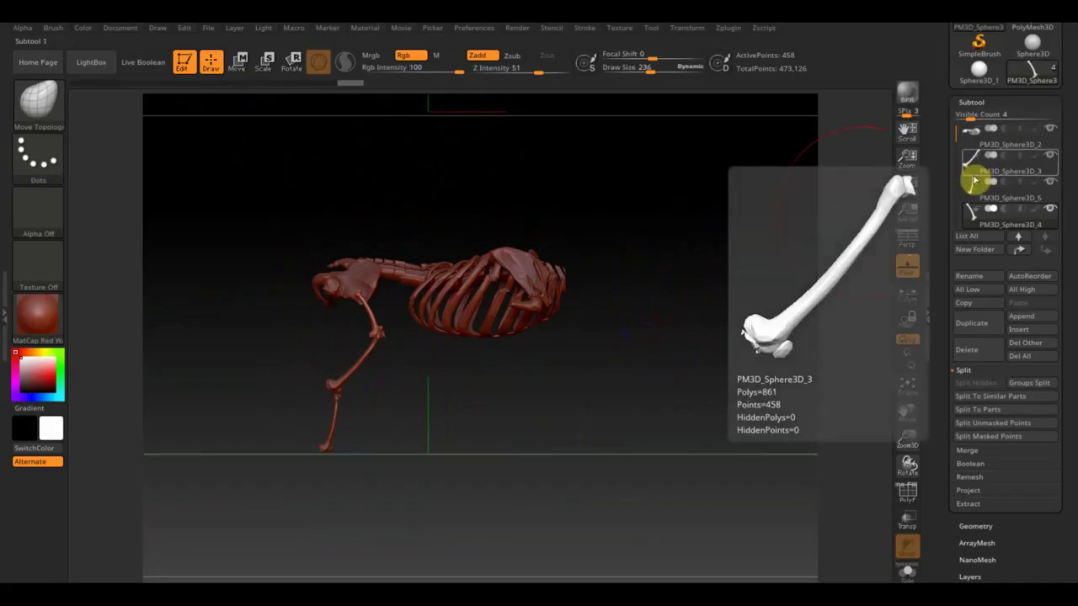
left_click(969, 226)
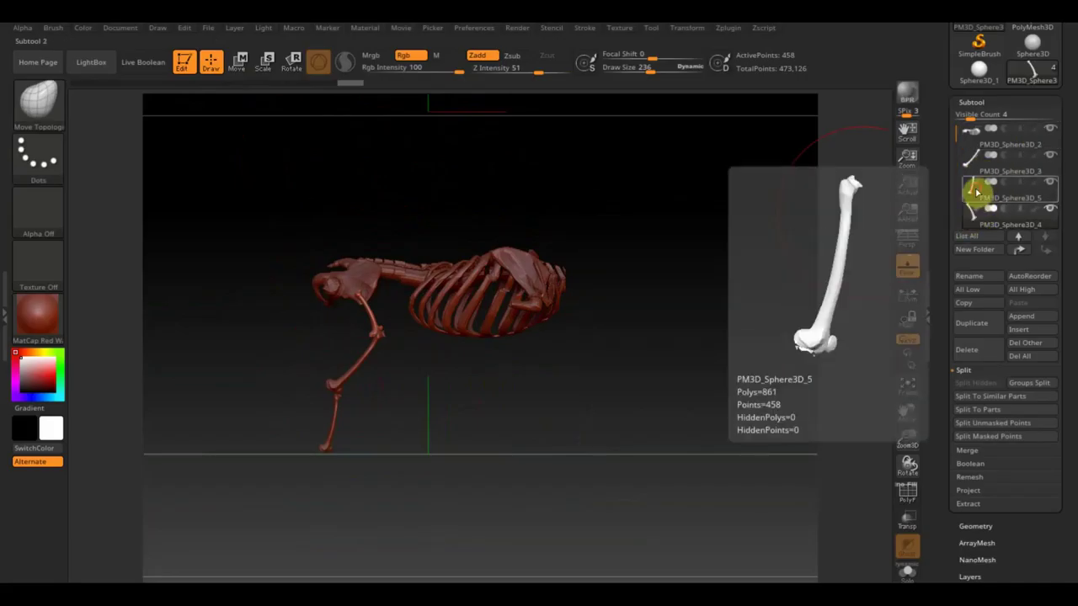
left_click(977, 188)
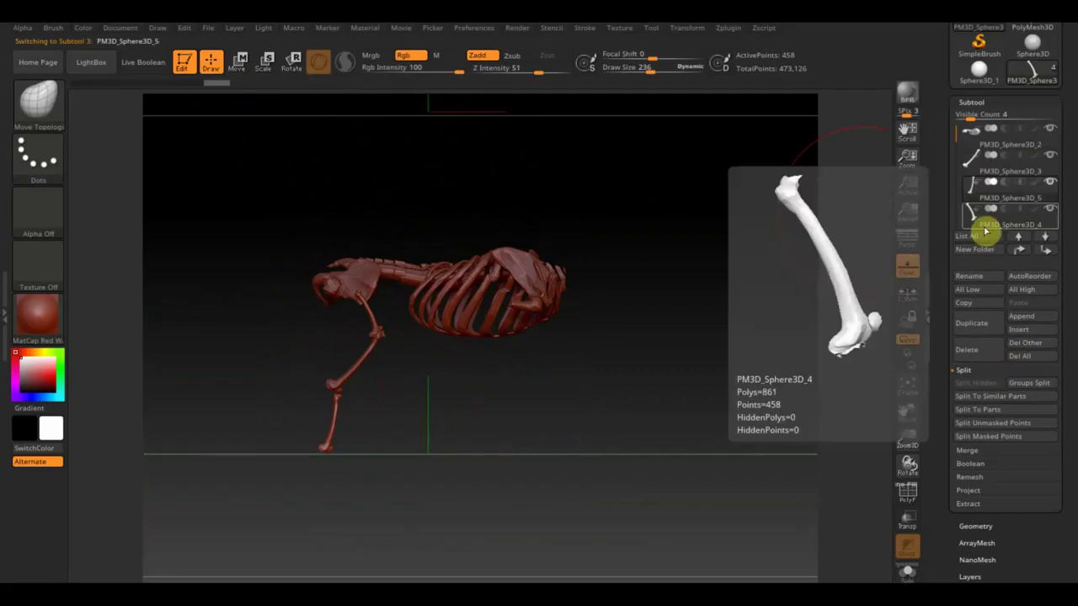
left_click(974, 160)
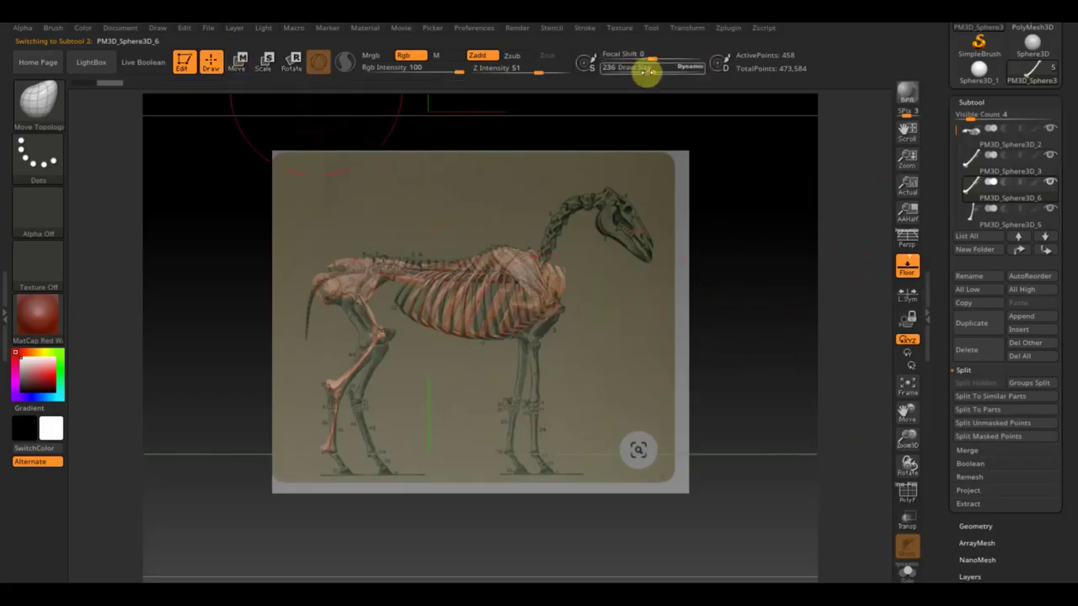
Make the brush much smaller and place the Move gizmo over the front leg area
left_click_drag(649, 71, 630, 70)
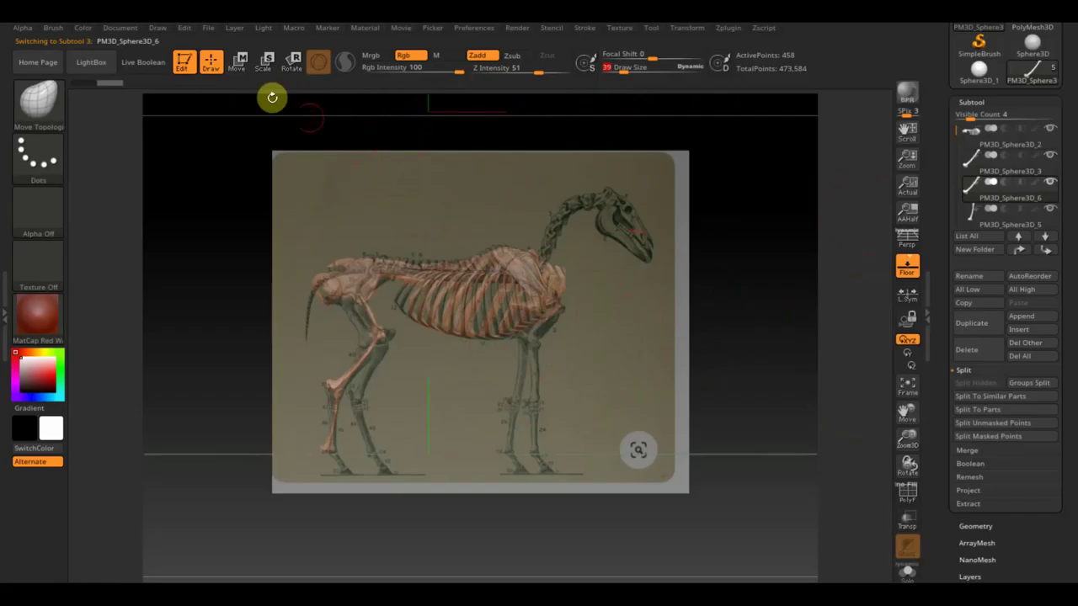
left_click(236, 61)
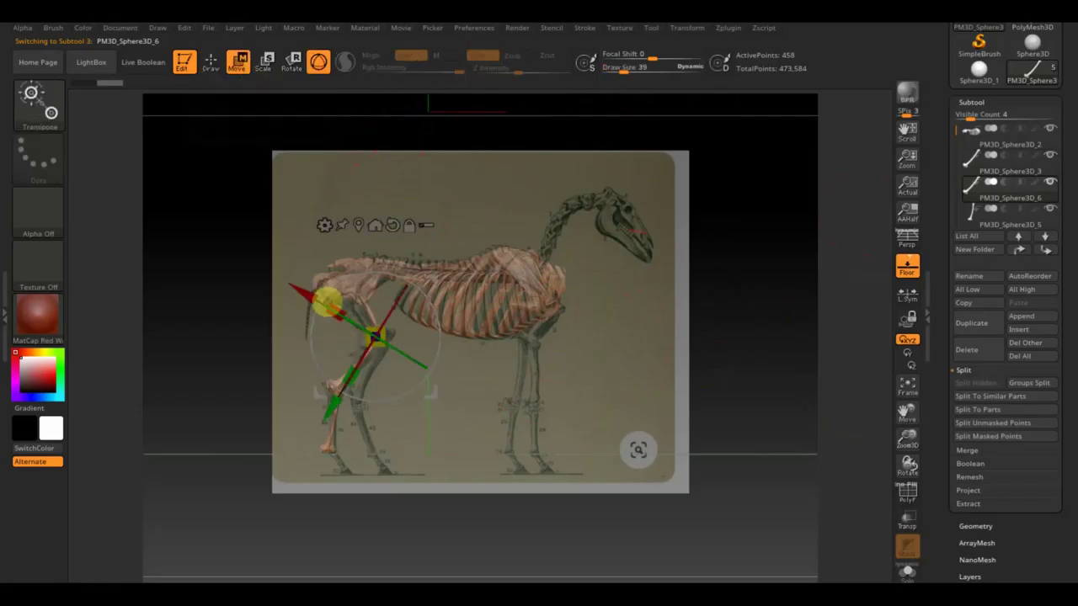
mouse_move(432, 282)
left_mouse_down()
mouse_move(589, 294)
mouse_move(580, 290)
left_mouse_up()
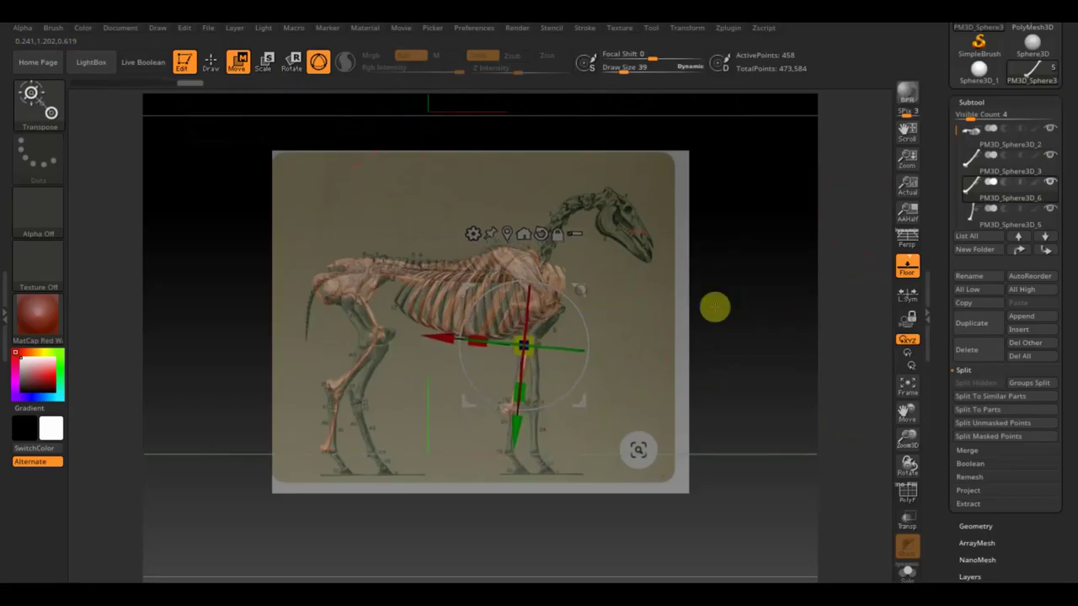
Duplicate the leg piece and rotate the copy about 45 degrees into the front leg
left_click(982, 329)
mouse_move(572, 294)
left_mouse_down()
mouse_move(589, 346)
mouse_move(584, 337)
mouse_move(530, 365)
left_mouse_up()
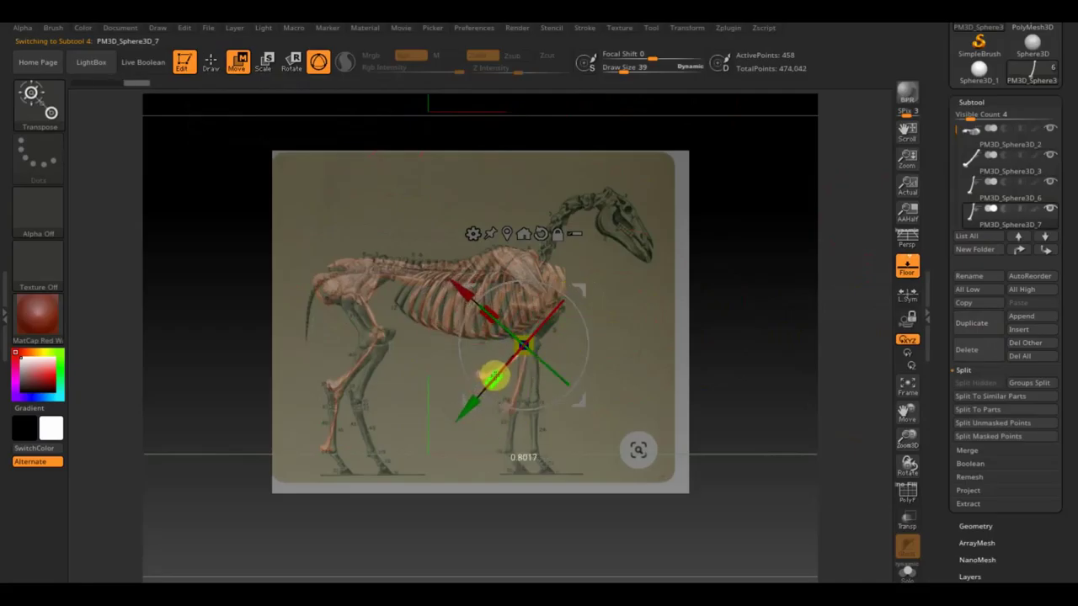
mouse_move(580, 292)
left_mouse_down("alt")
mouse_move(618, 253)
mouse_move(608, 265)
left_mouse_up("alt")
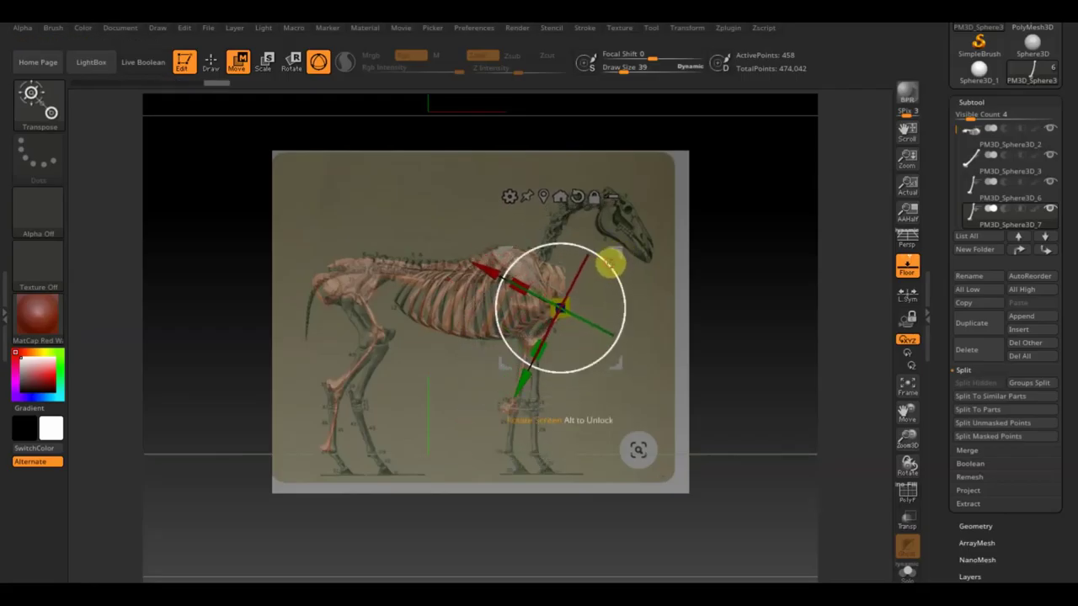
left_click_drag(510, 247, 506, 243)
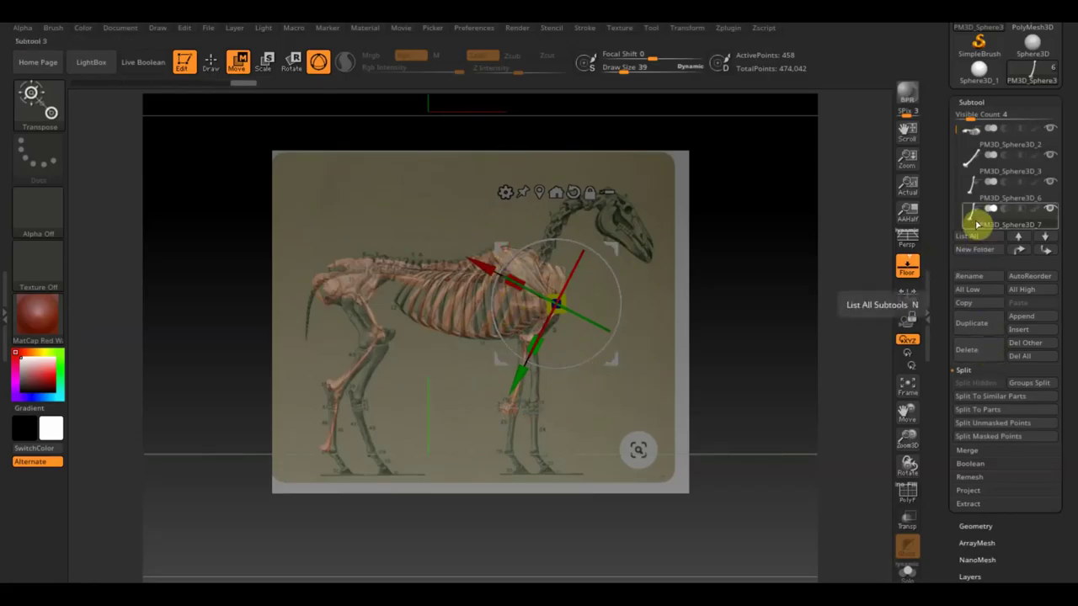
Reselect the original leg piece, duplicate it again, and lower the new copy toward the ground
left_click(974, 187)
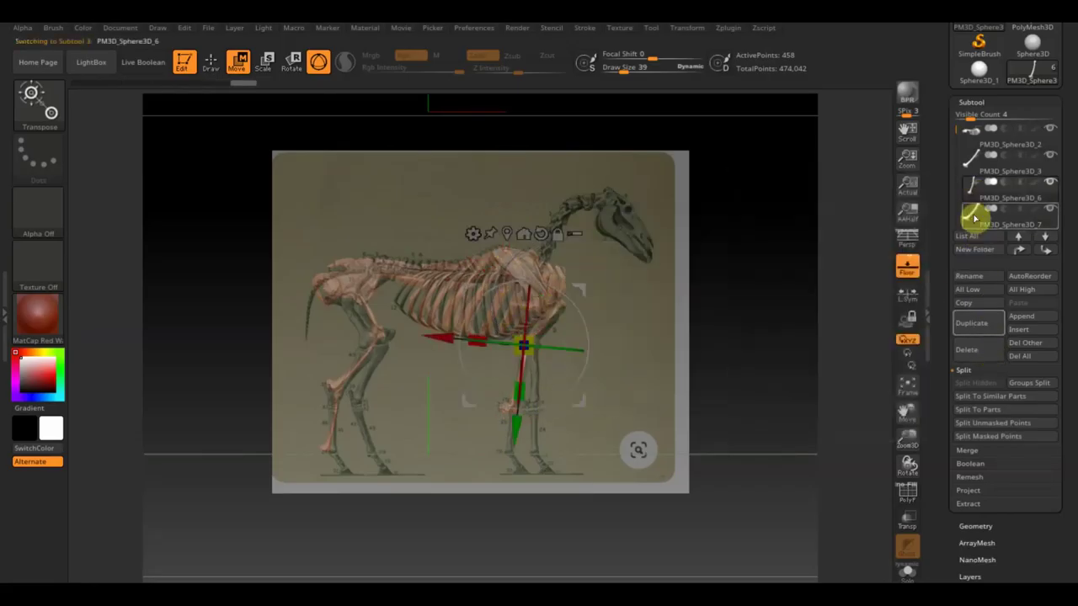
left_click(987, 329)
left_click_drag(582, 322, 584, 309)
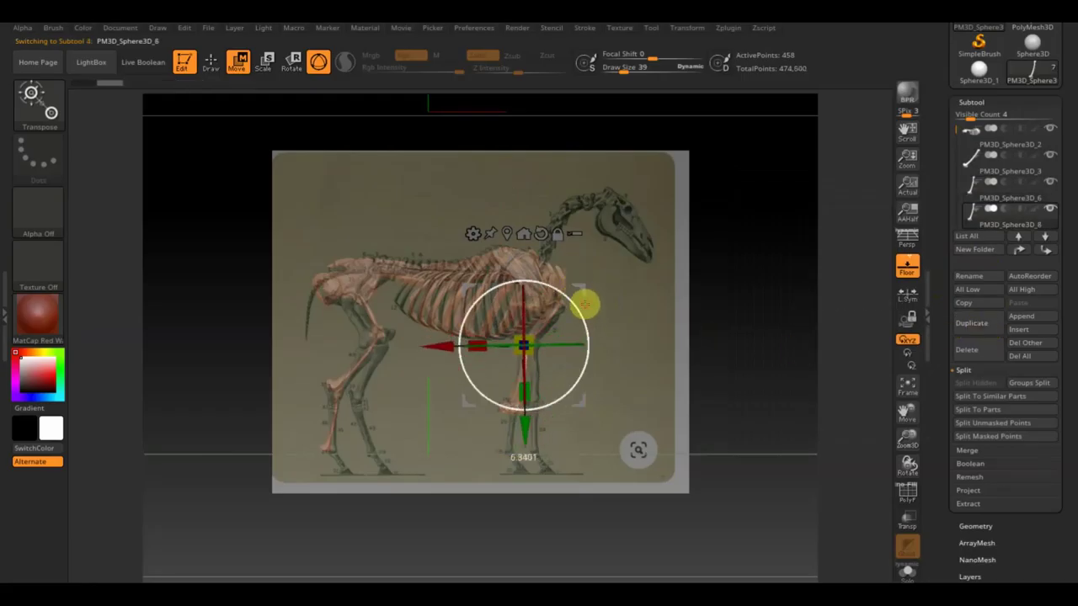
left_click_drag(585, 309, 569, 332)
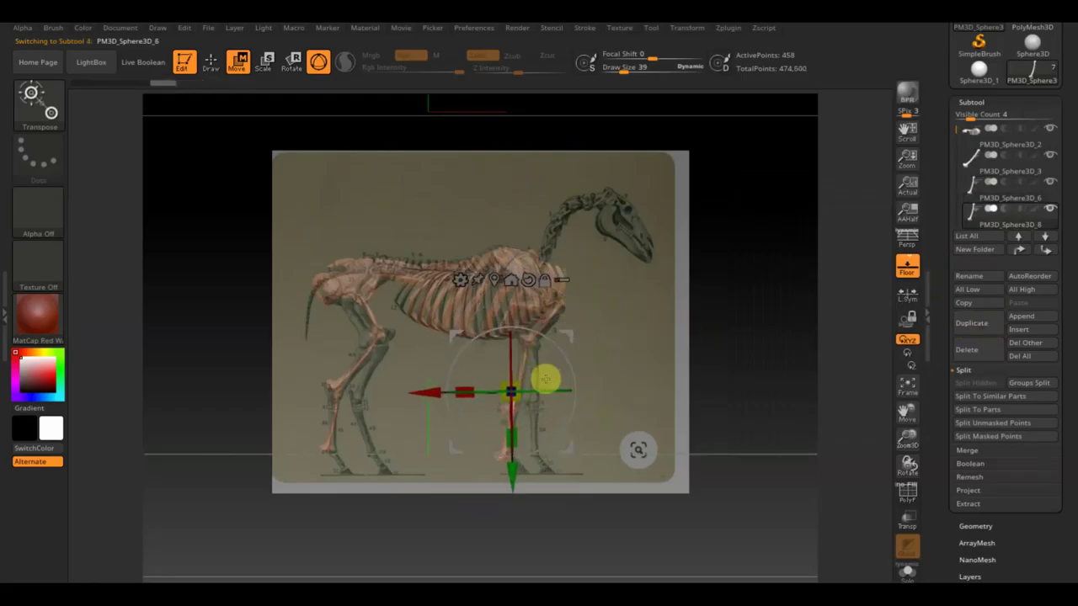
left_click_drag(510, 396, 514, 400)
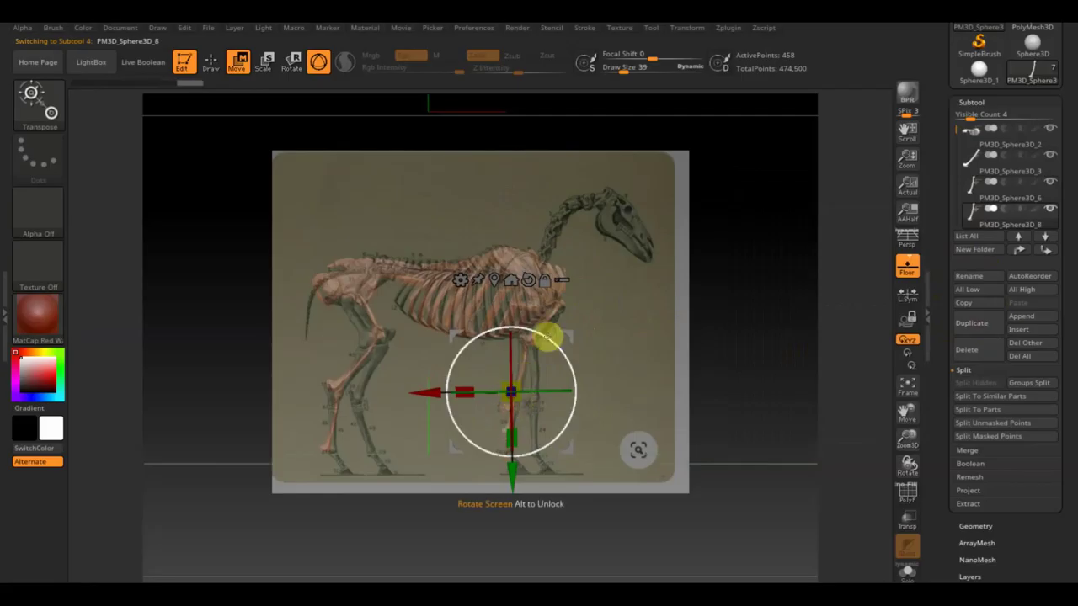
left_click_drag(567, 332, 562, 379)
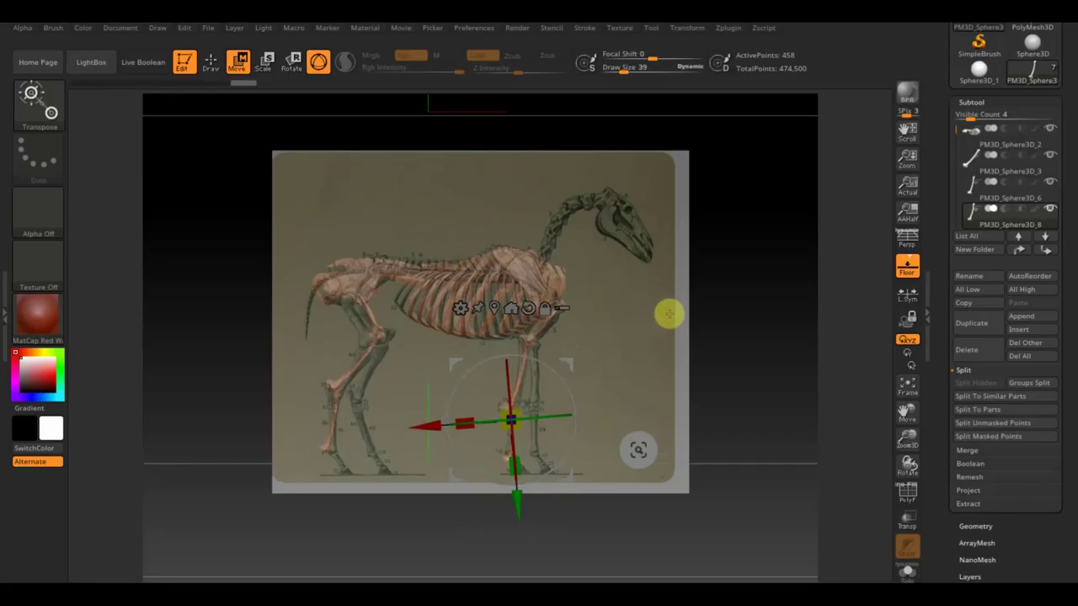
left_click(210, 61)
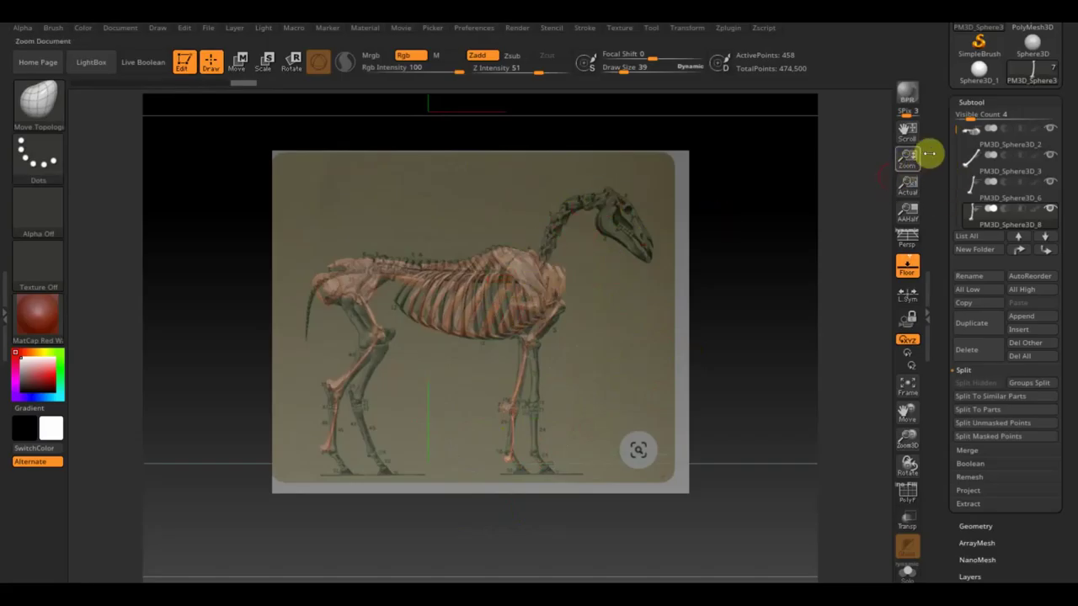
Select the PM3D_Sphere3D_2 skeleton body and orbit to look at it from above
left_click(968, 141)
mouse_move(1010, 145)
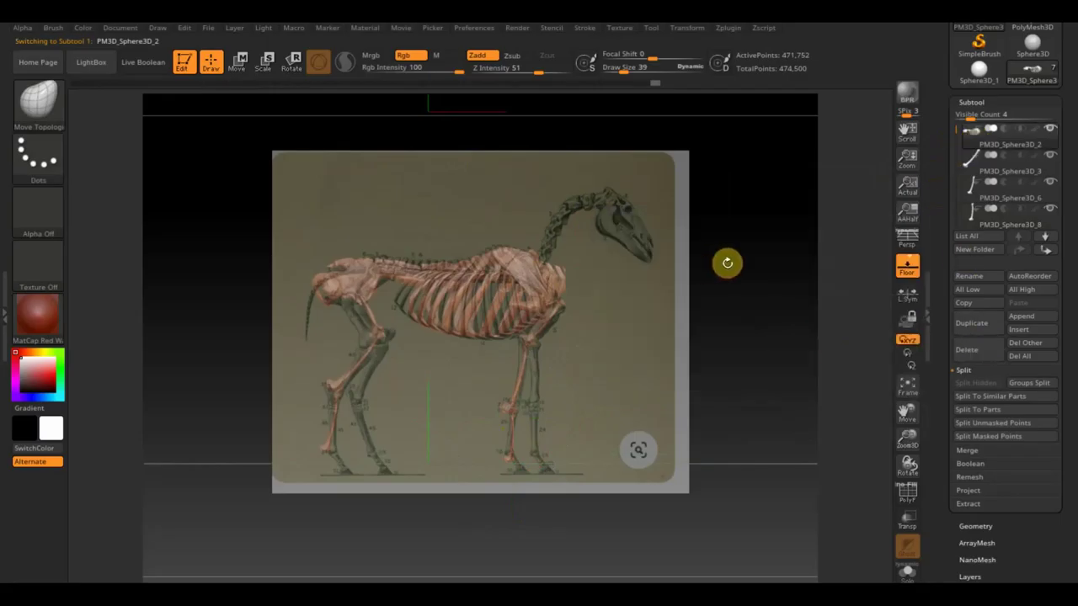
left_click_drag(721, 258, 718, 397, "shift")
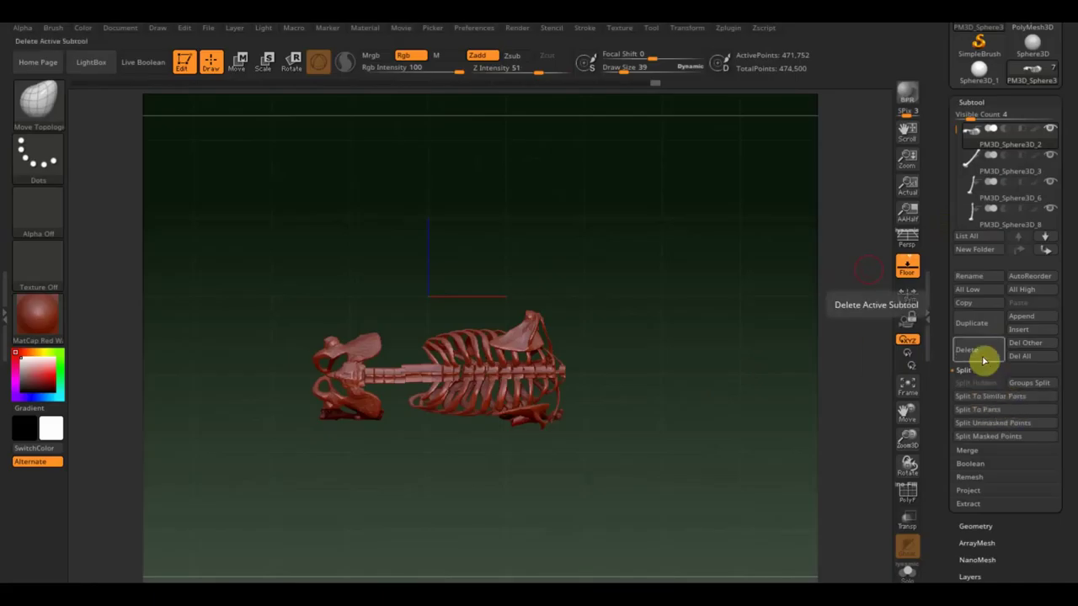
Duplicate the main skeleton body and rectangle-trim the ribcage area off the copy
left_click(982, 326)
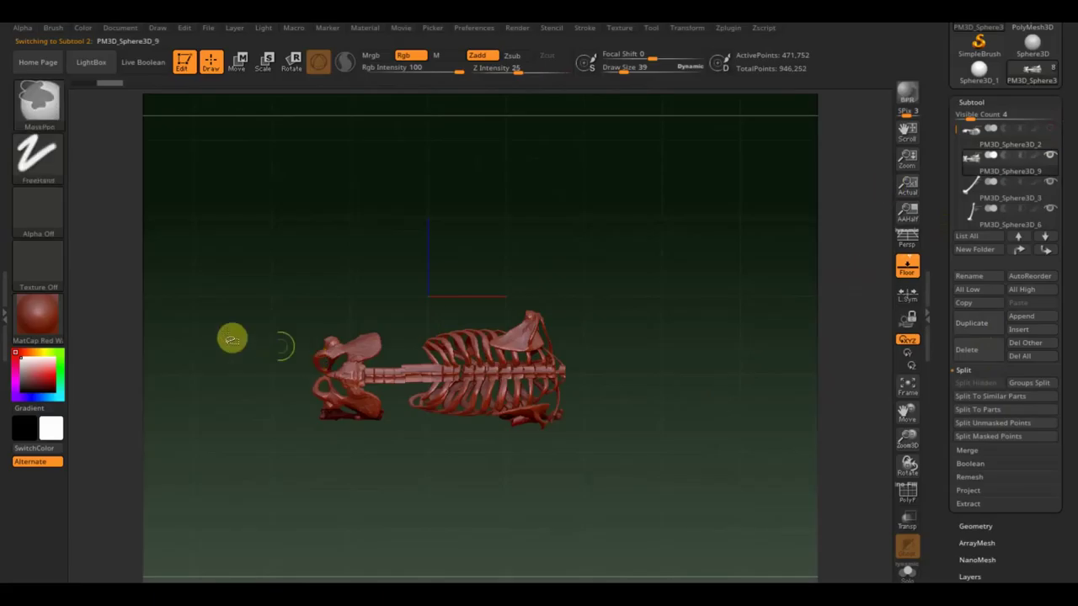
left_click_drag(224, 234, 603, 363, "ctrl+shift")
mouse_move(650, 506)
left_mouse_down("ctrl+shift")
mouse_move(289, 389)
mouse_move(300, 386)
left_mouse_up("ctrl+shift")
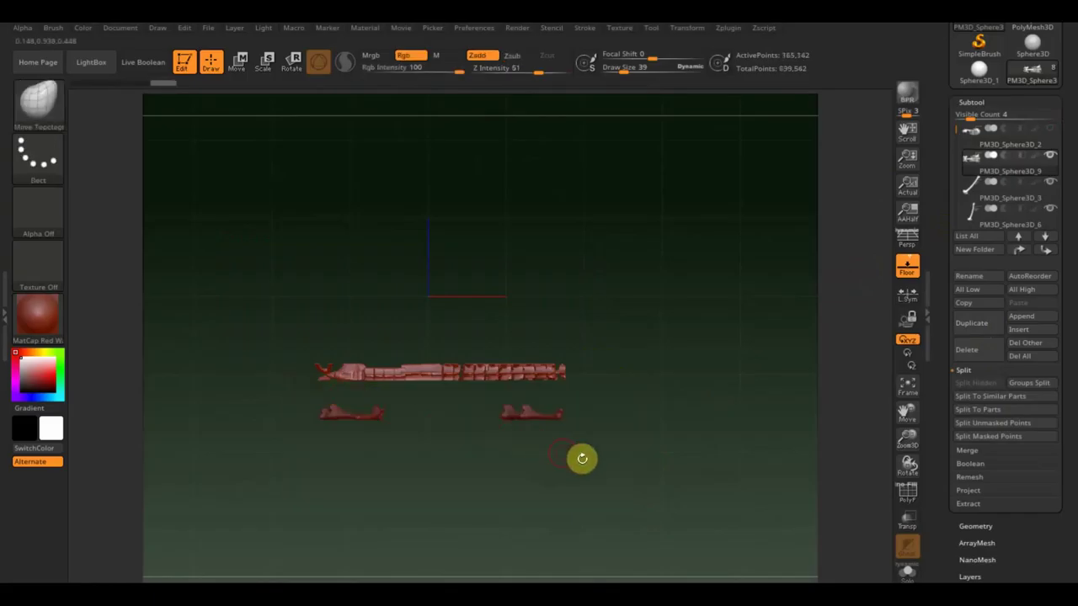
From a flat side view, trim off the spine's end tip and check it from another angle
mouse_move(582, 459)
left_mouse_down()
mouse_move(577, 385)
mouse_move(609, 303)
left_mouse_up()
left_click_drag(670, 446, 242, 295, "ctrl+shift")
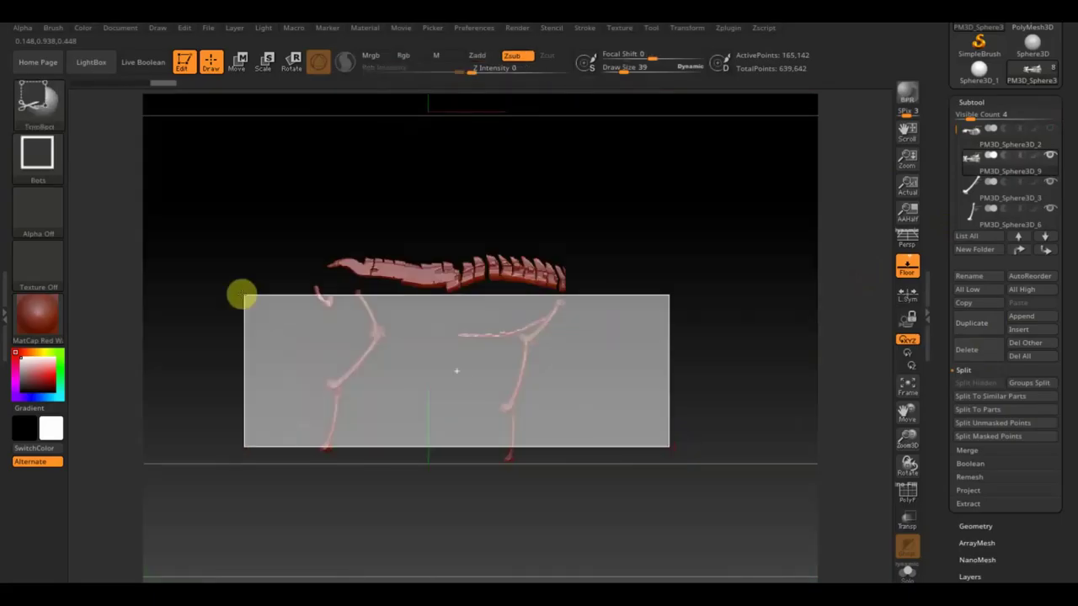
left_click_drag(343, 341, 282, 276, "ctrl+shift")
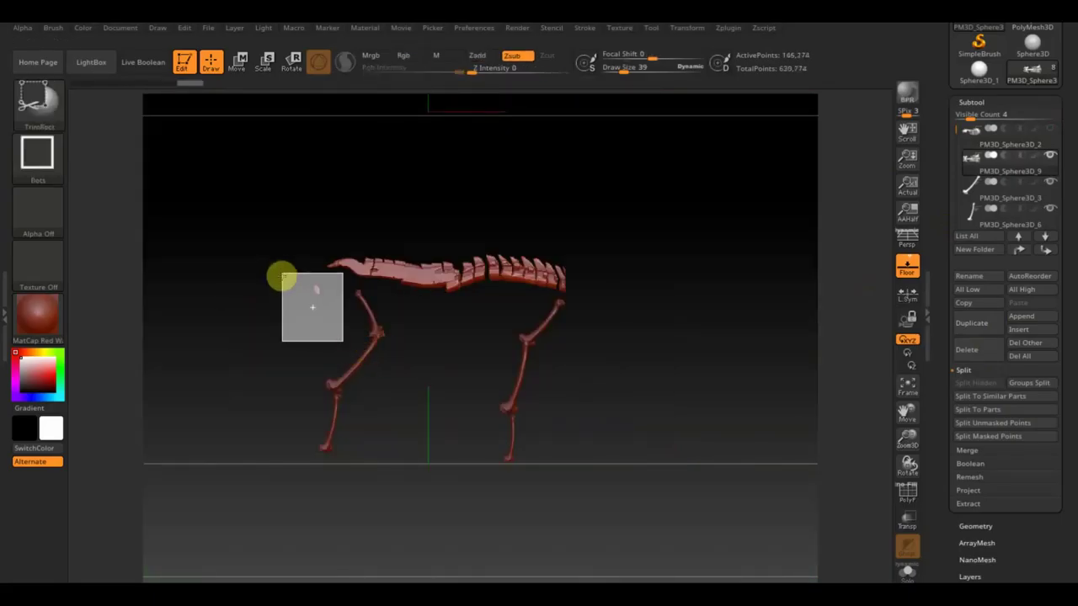
left_click_drag(340, 343, 269, 255, "ctrl+shift")
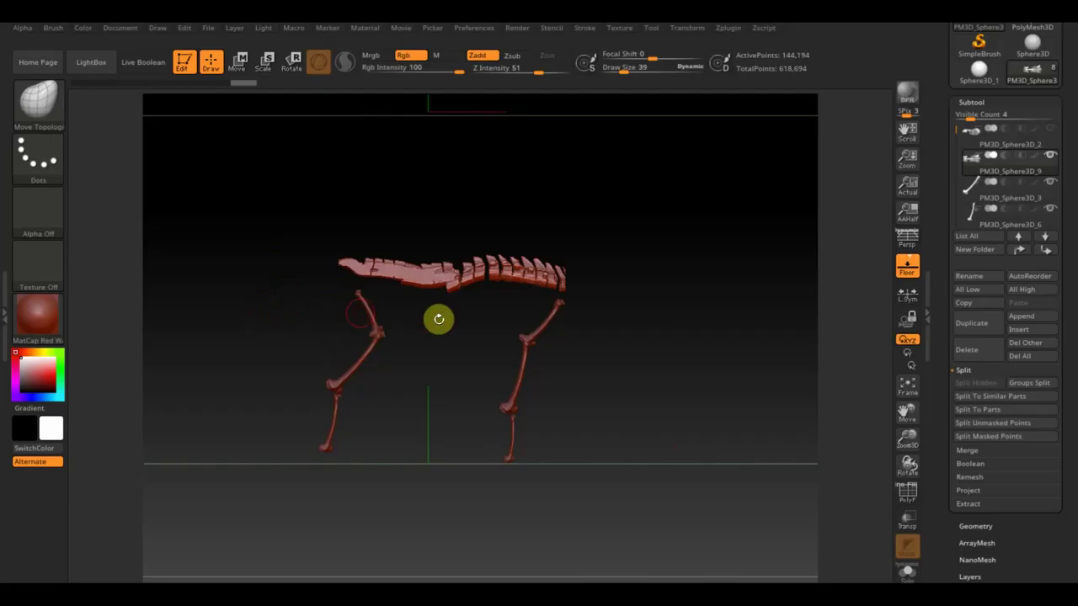
mouse_move(704, 265)
left_mouse_down()
mouse_move(693, 339)
mouse_move(700, 321)
left_mouse_up()
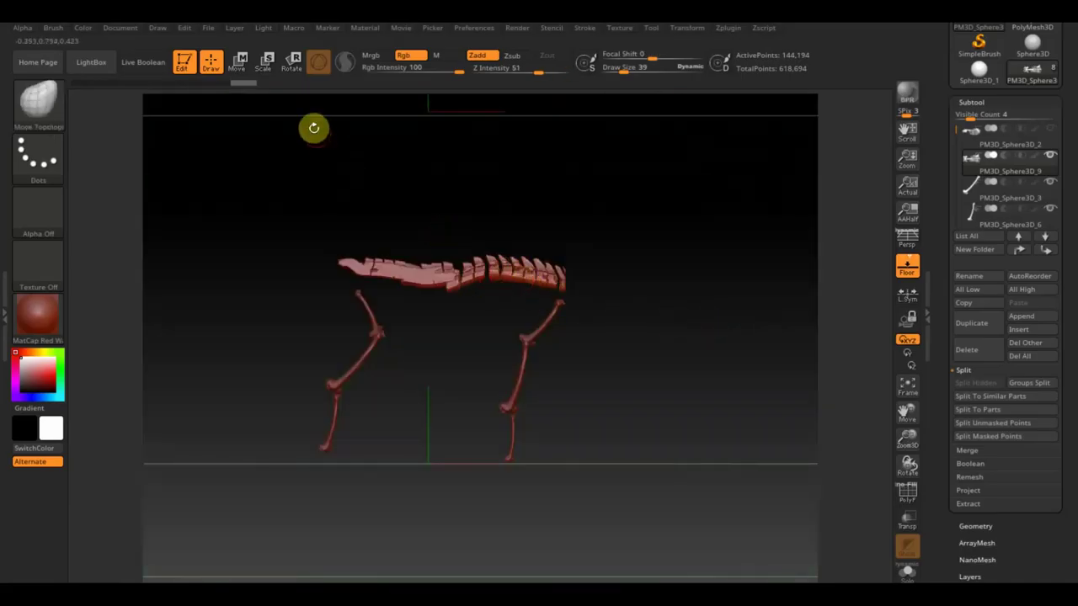
Rotate the spine piece about 55 degrees, show other pieces, and raise and shrink the neck section
left_click(241, 64)
left_click_drag(562, 260, 491, 203)
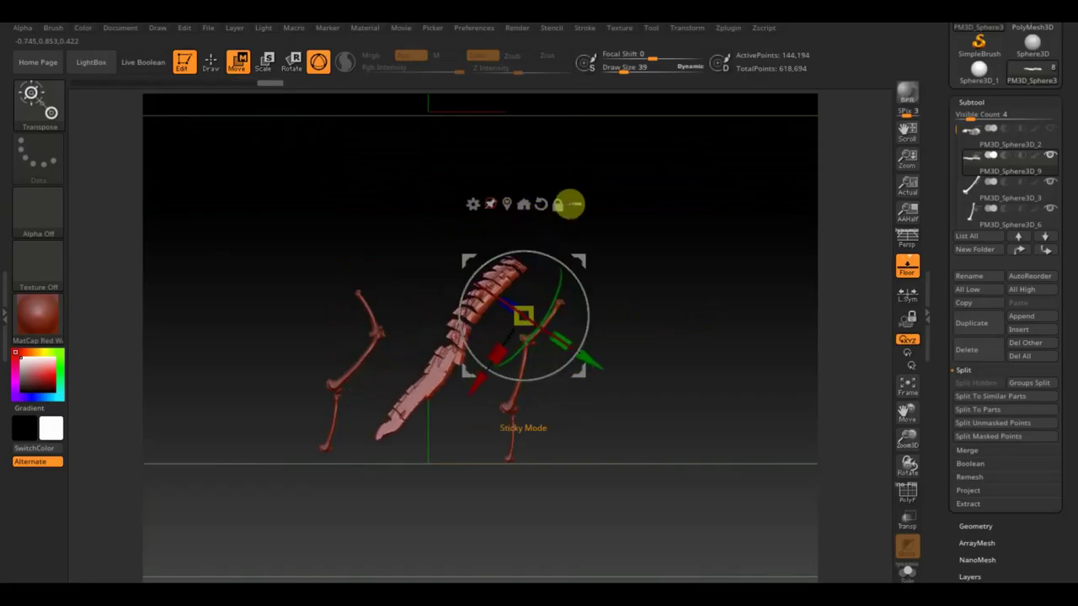
left_click(1053, 131)
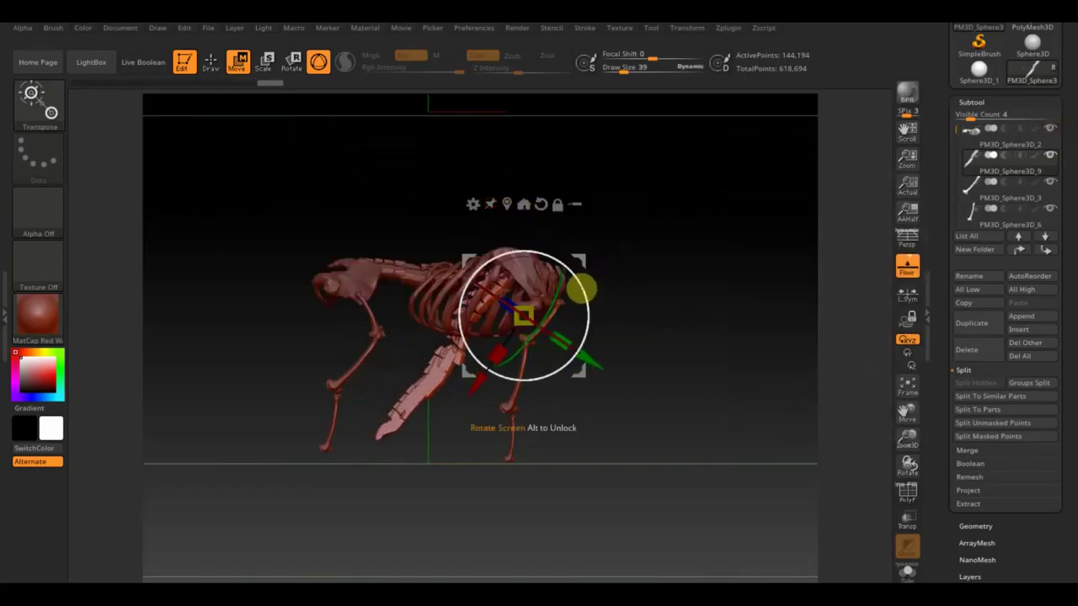
left_click_drag(587, 255, 678, 196)
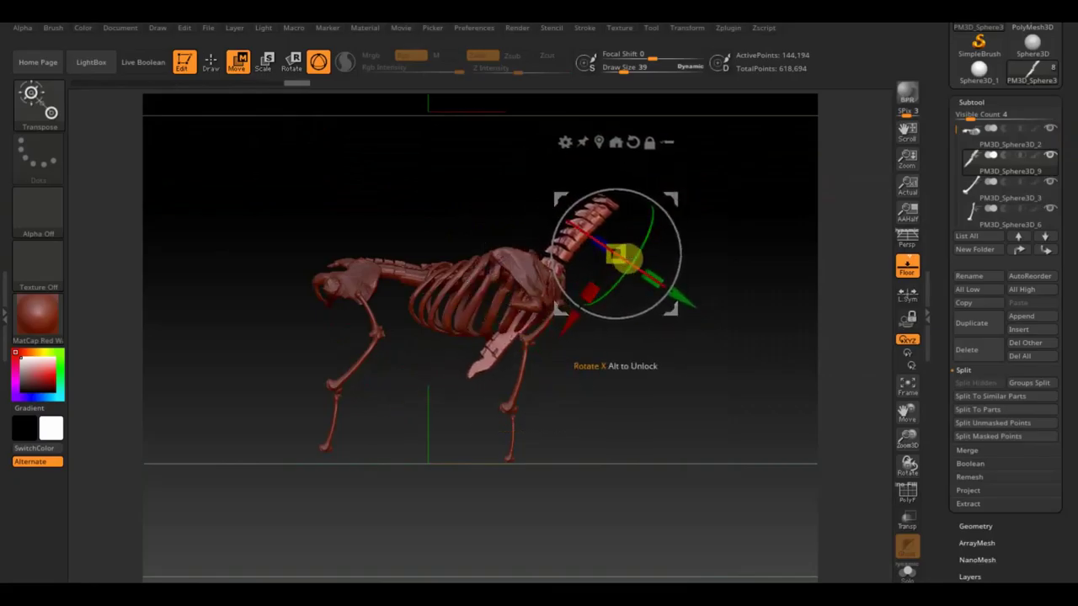
left_click_drag(618, 246, 608, 256)
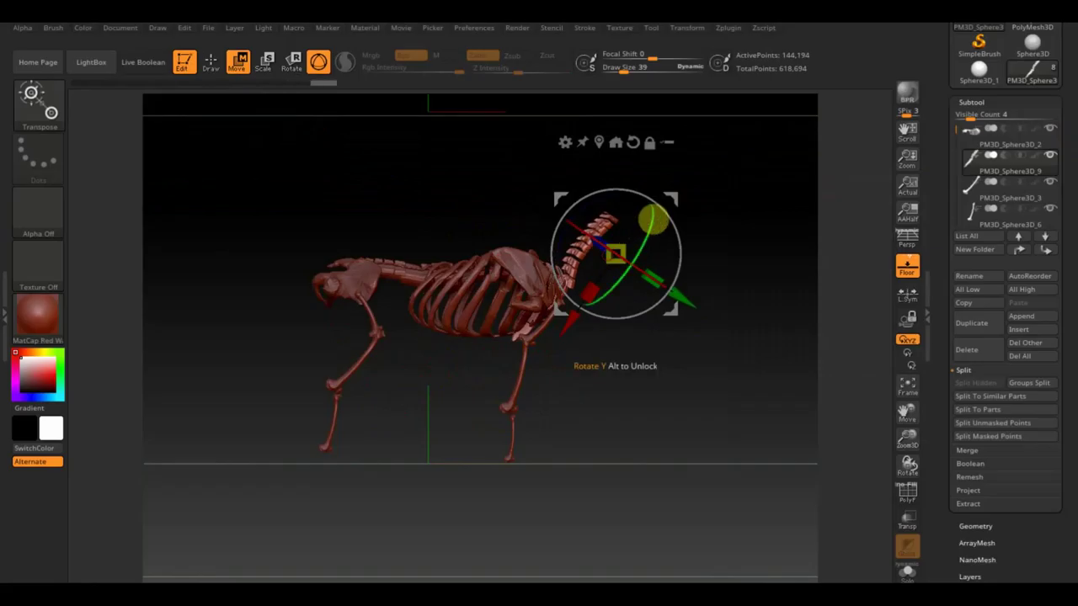
mouse_move(739, 250)
left_mouse_down()
mouse_move(748, 324)
mouse_move(693, 270)
left_mouse_up()
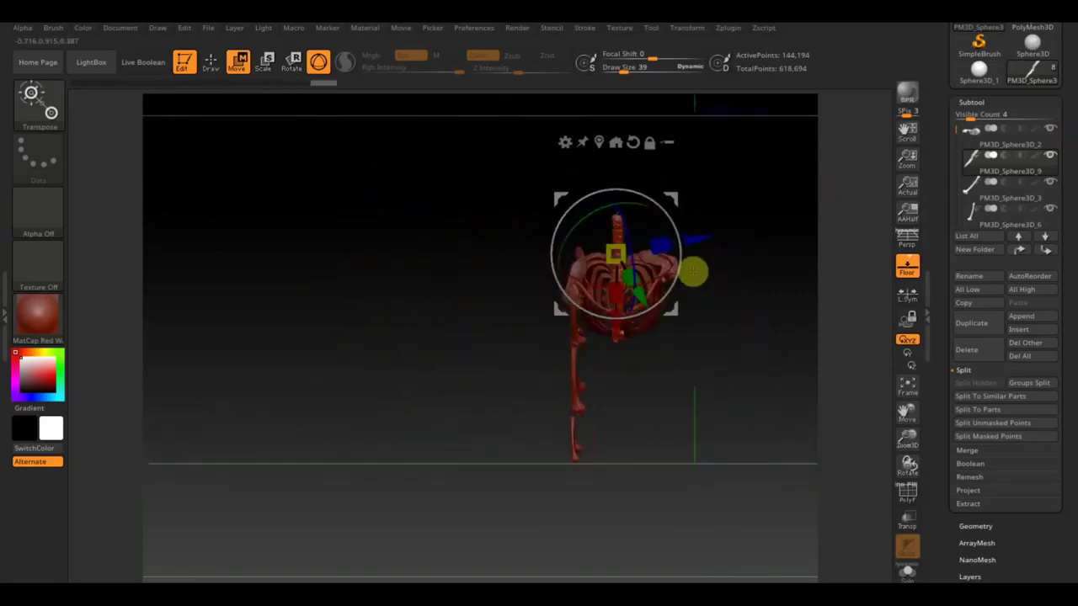
left_click_drag(676, 197, 676, 199)
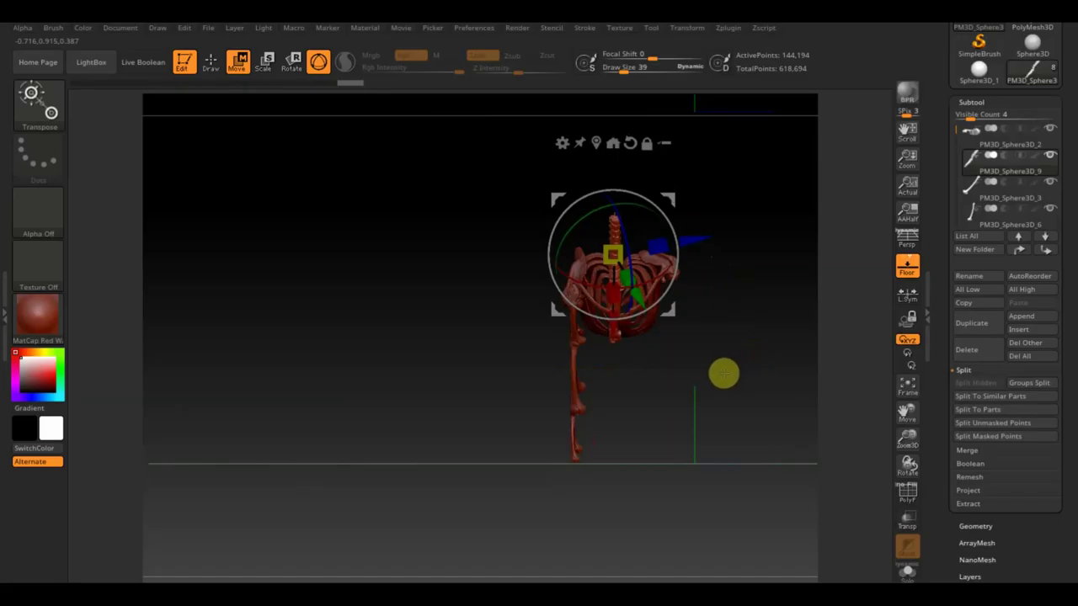
mouse_move(701, 391)
left_mouse_down()
mouse_move(727, 483)
mouse_move(716, 481)
mouse_move(781, 424)
mouse_move(763, 434)
left_mouse_up()
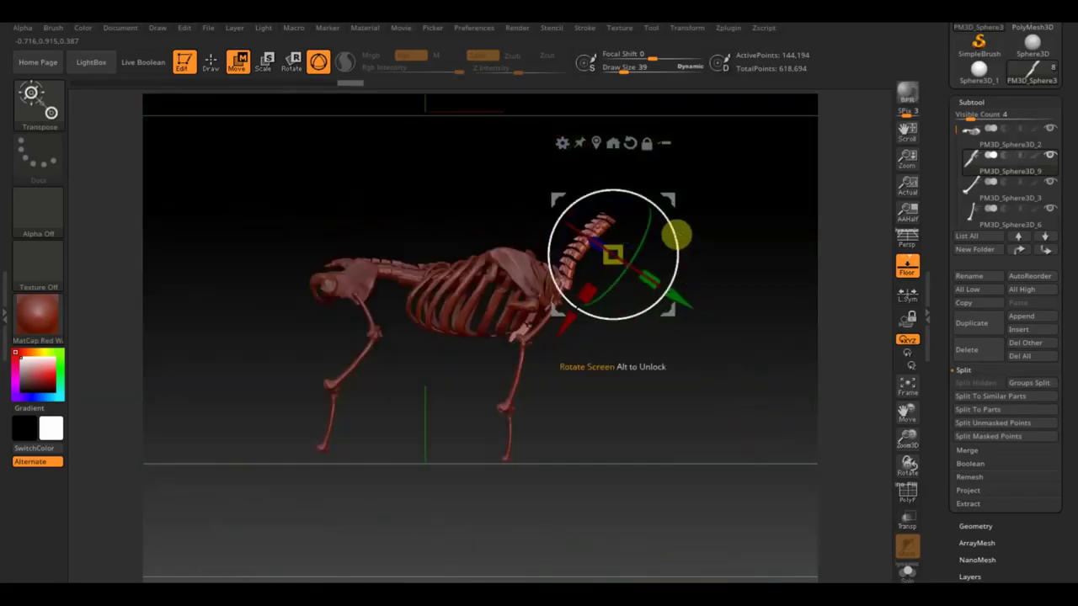
left_click_drag(675, 238, 681, 245)
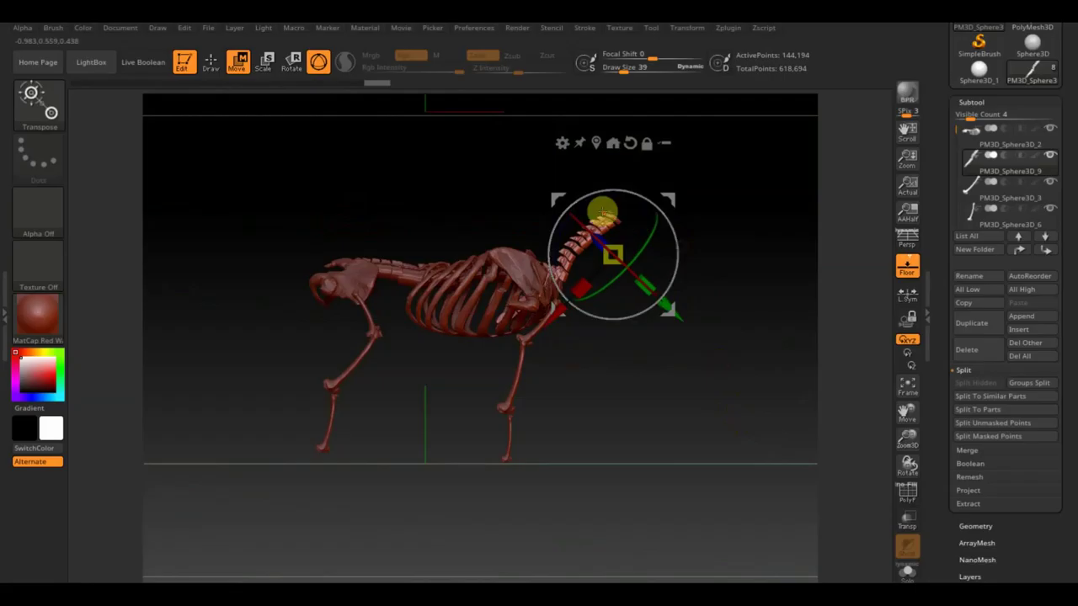
left_click(210, 61)
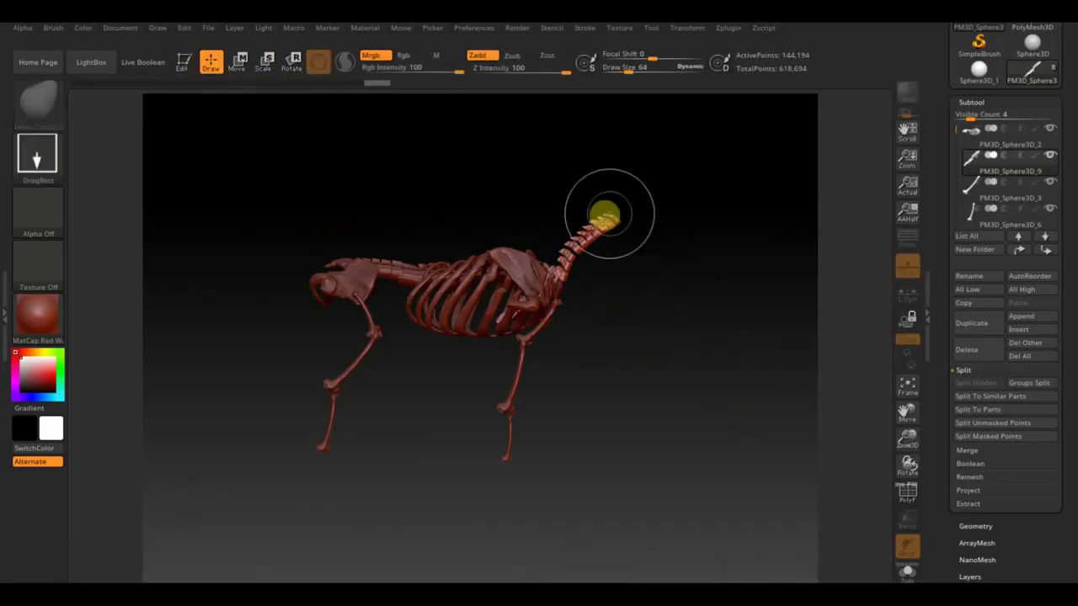
Scale and nudge the tail upward, then rectangle-trim excess geometry down to 81,983 points
left_click(184, 65)
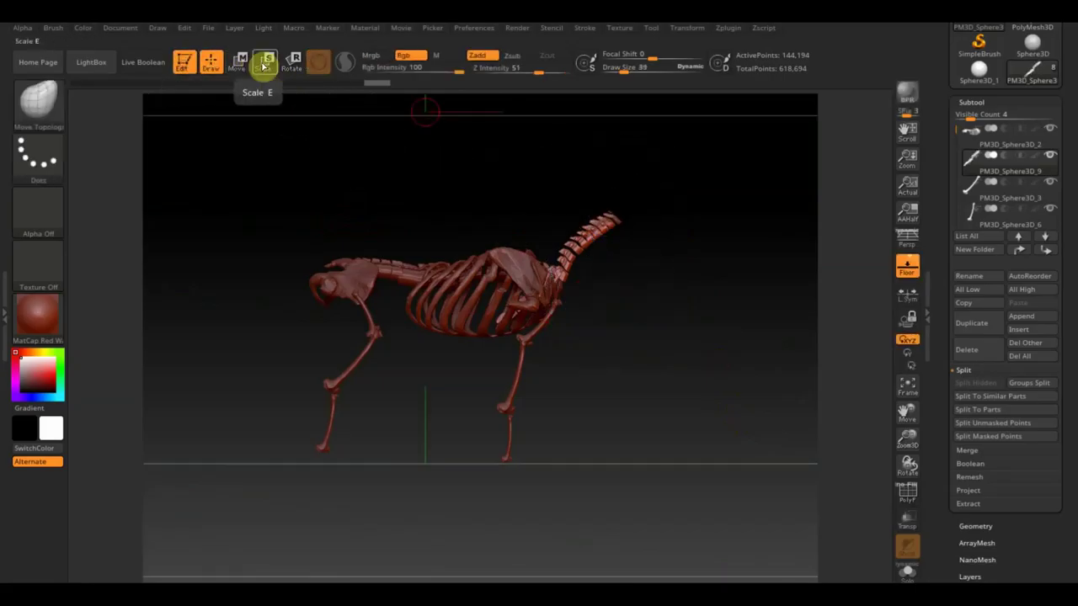
left_click(239, 64)
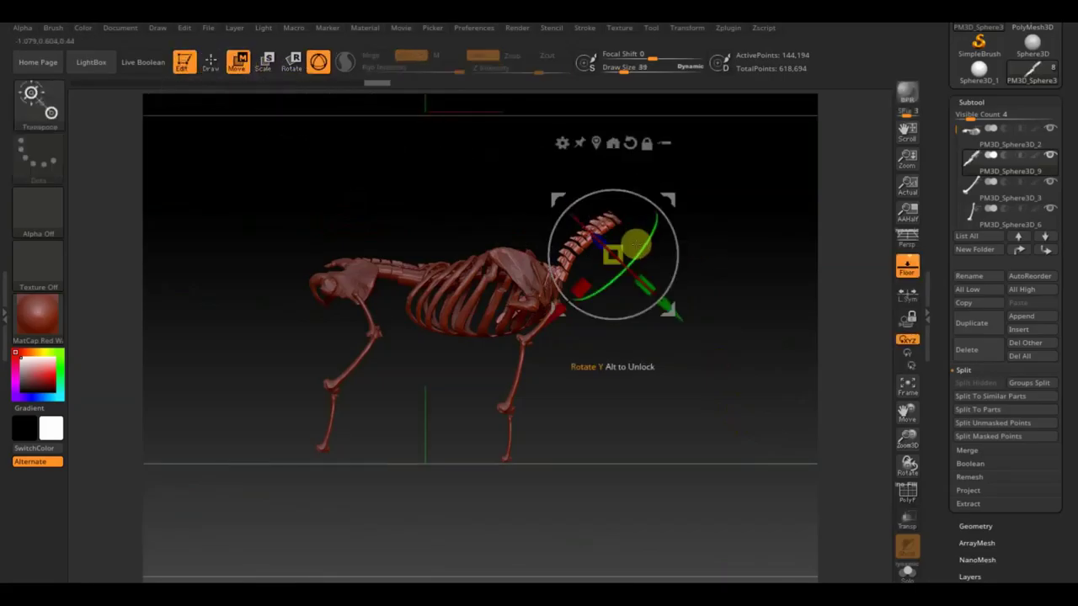
left_click_drag(619, 251, 576, 290)
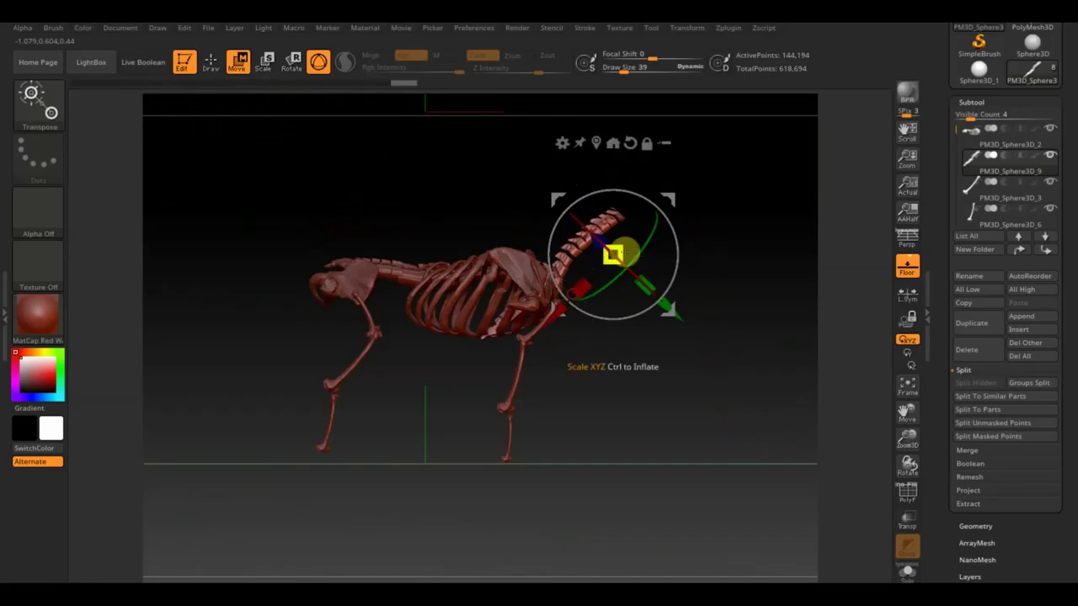
left_click_drag(678, 195, 685, 181)
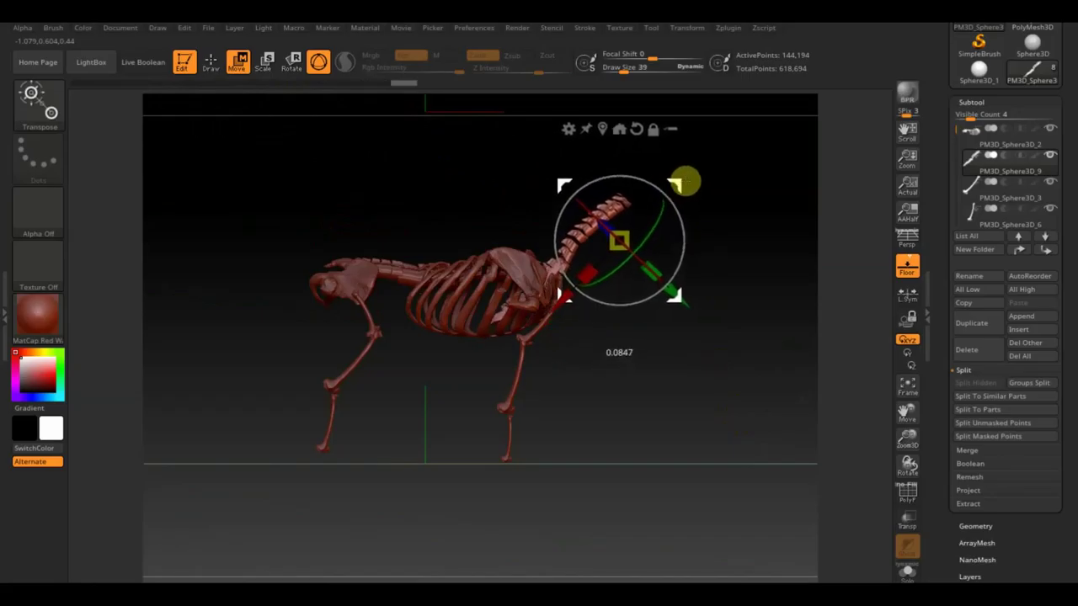
left_click(211, 61)
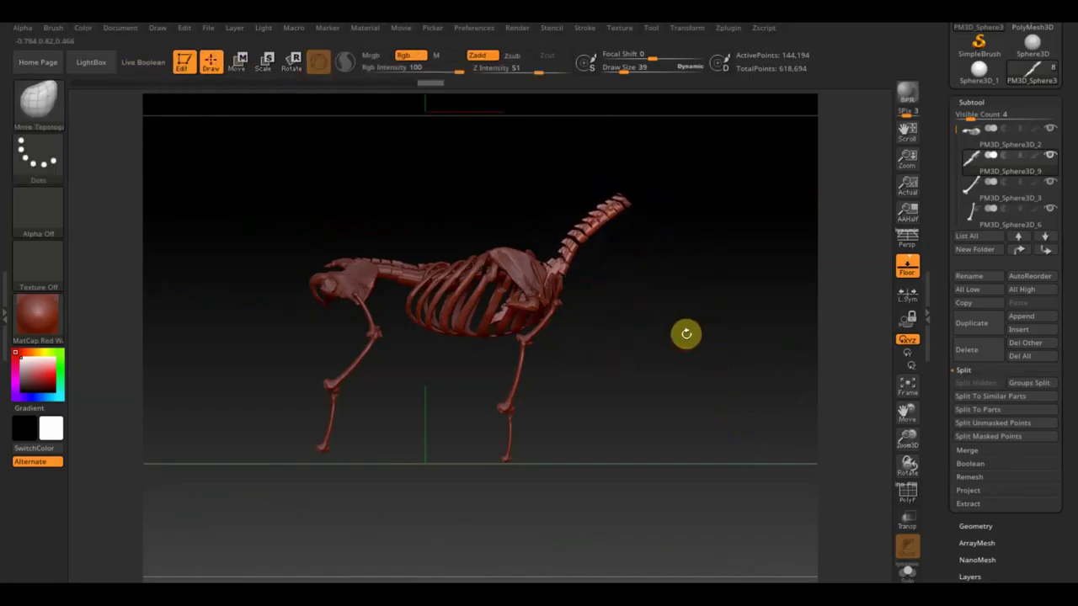
mouse_move(677, 349)
left_mouse_down()
mouse_move(606, 358)
mouse_move(803, 351)
left_mouse_up()
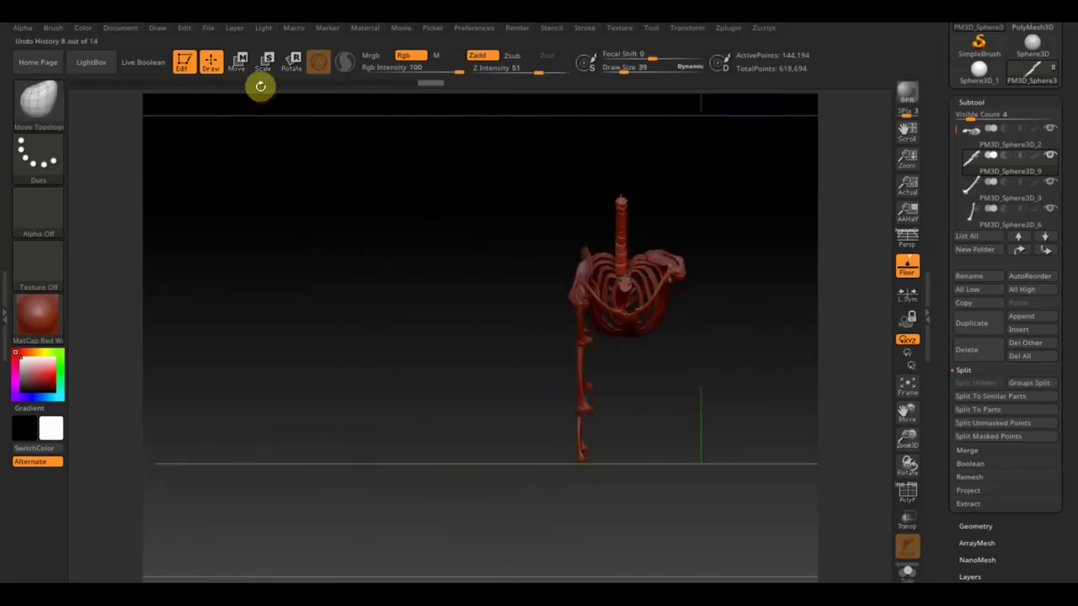
left_click(239, 61)
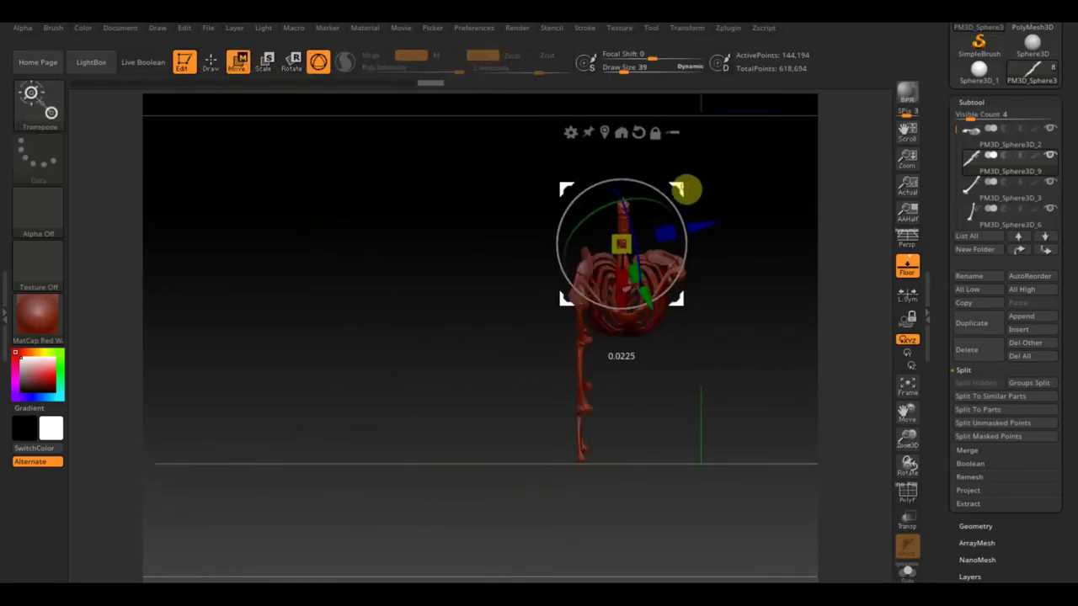
left_click_drag(687, 190, 690, 193)
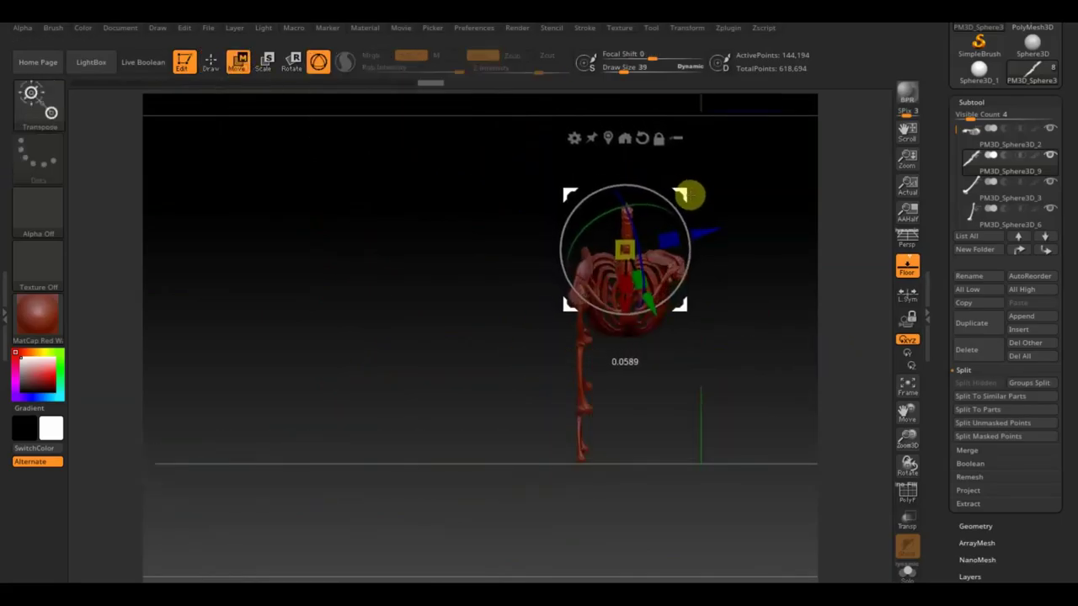
left_click(208, 66)
mouse_move(337, 312)
left_mouse_down()
mouse_move(436, 354)
mouse_move(431, 339)
mouse_move(701, 365)
mouse_move(683, 365)
mouse_move(674, 333)
left_mouse_up()
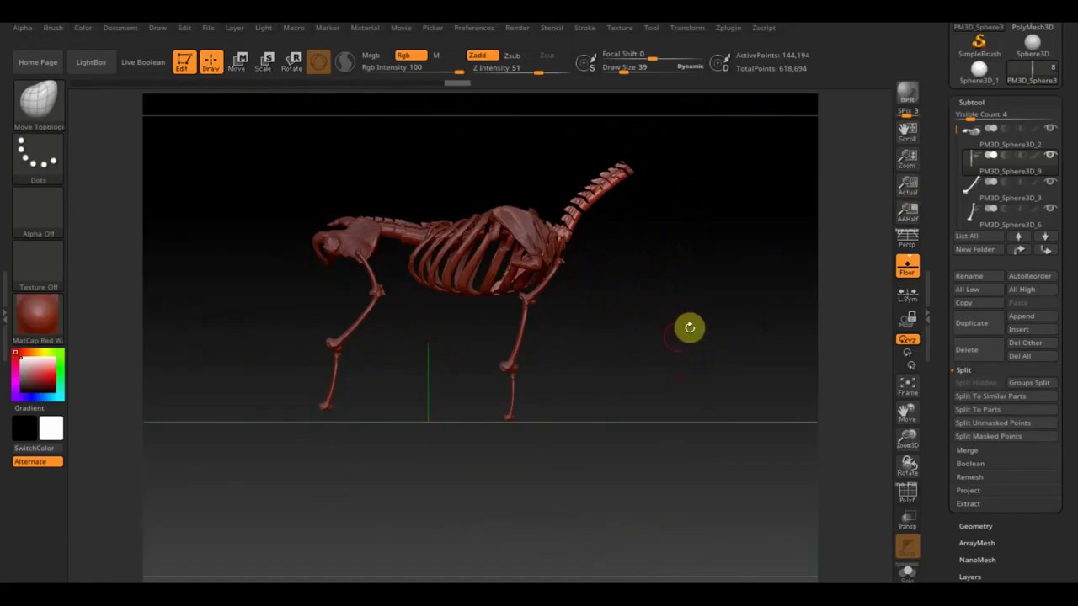
left_click_drag(608, 436, 453, 243, "ctrl+shift")
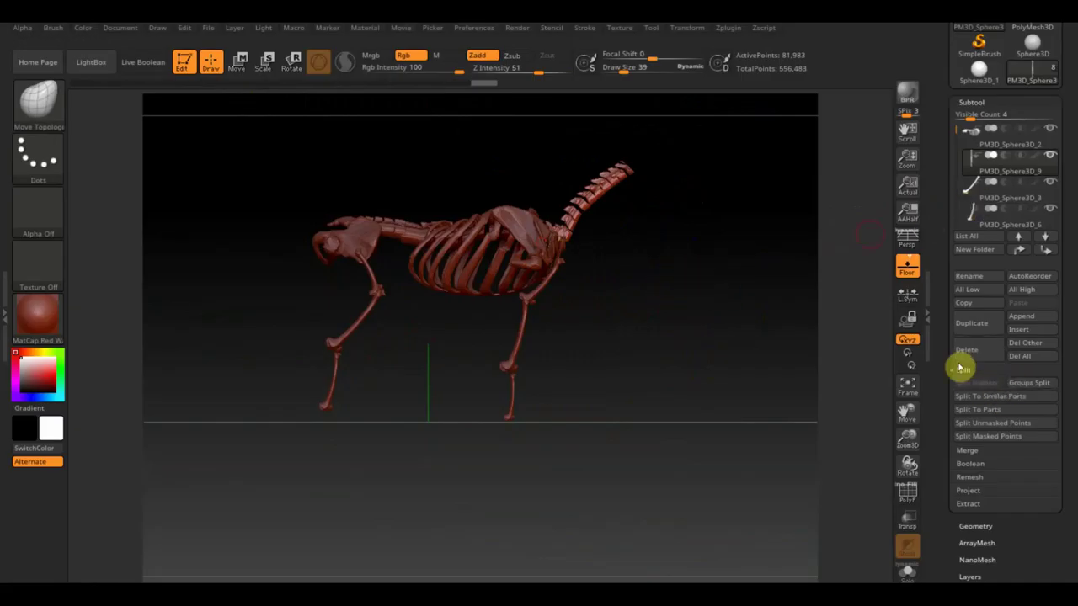
Duplicate the spine subtool and move the copy to the head end of the skeleton
left_click(976, 324)
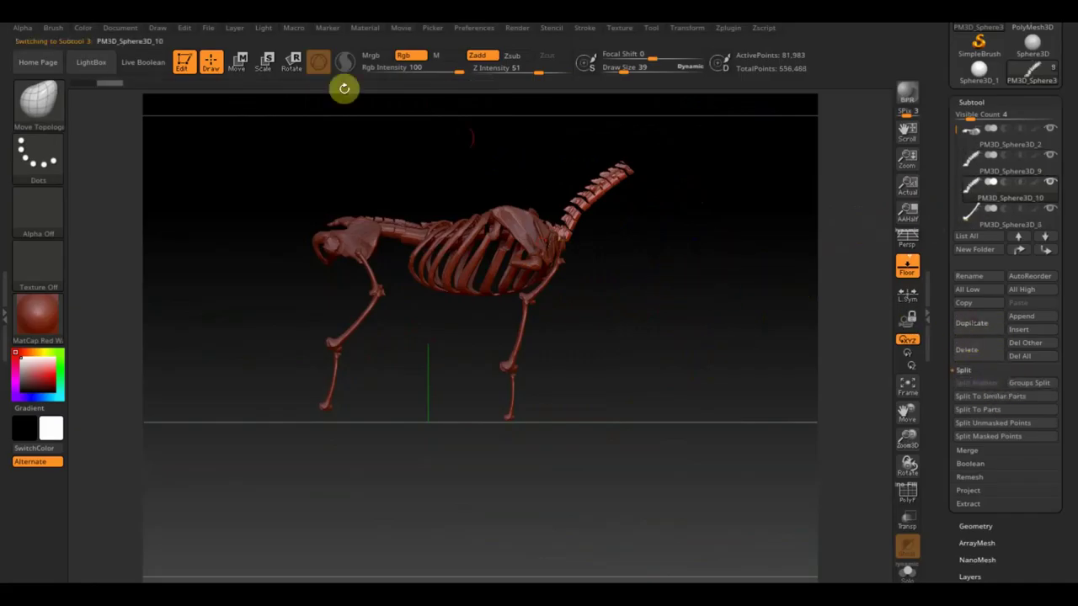
left_click(238, 62)
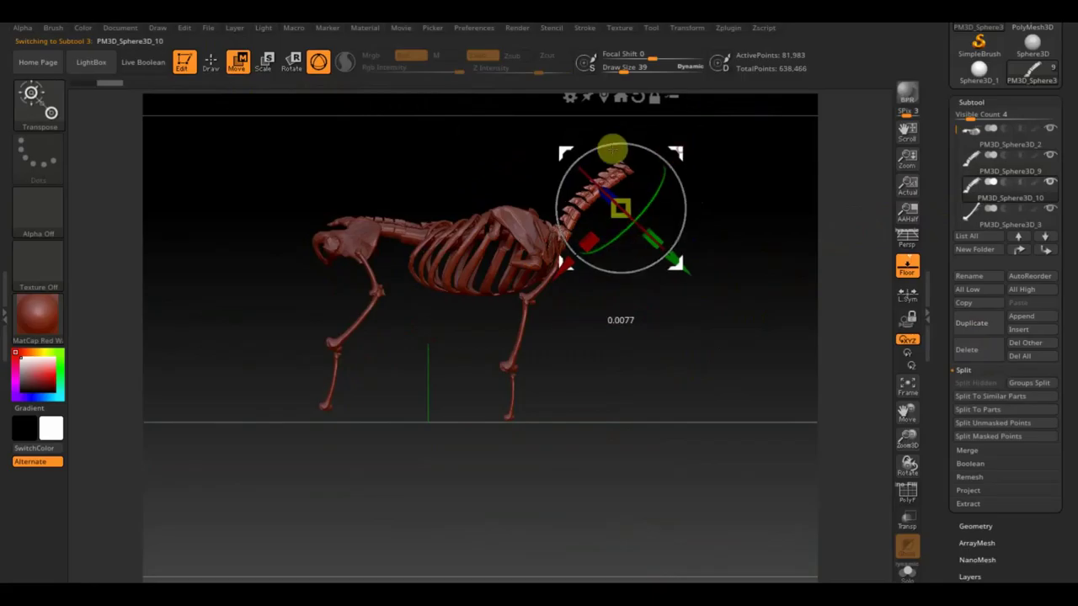
mouse_move(668, 162)
left_mouse_down()
mouse_move(368, 238)
mouse_move(322, 232)
mouse_move(290, 278)
left_mouse_up()
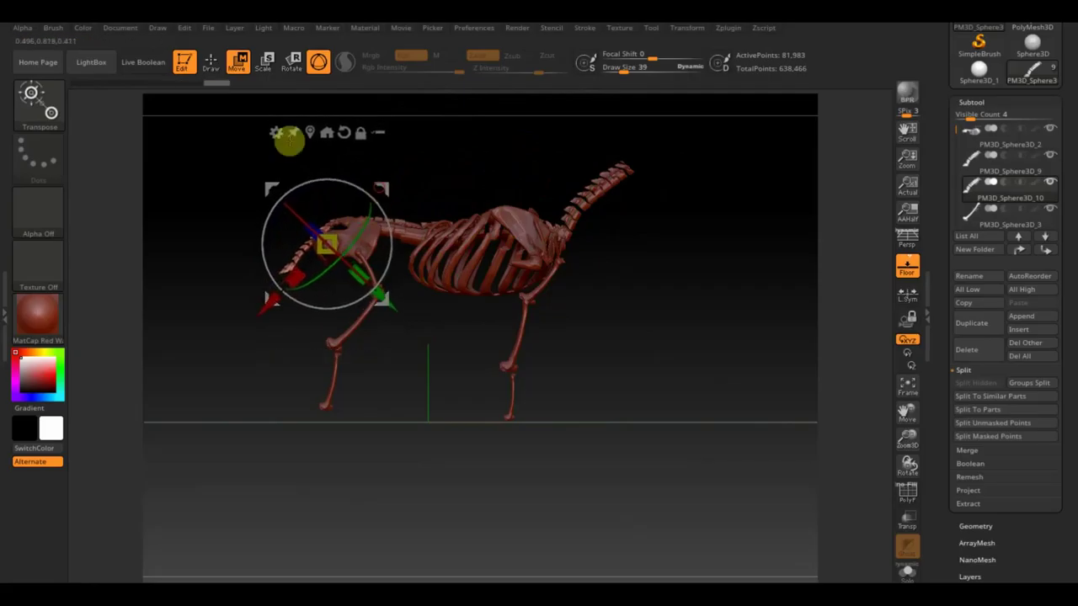
left_click(211, 62)
Scale the copy along its depth, return to side view, and set the brush size to 135
mouse_move(428, 452)
left_mouse_down()
mouse_move(508, 462)
mouse_move(519, 539)
mouse_move(533, 370)
left_mouse_up()
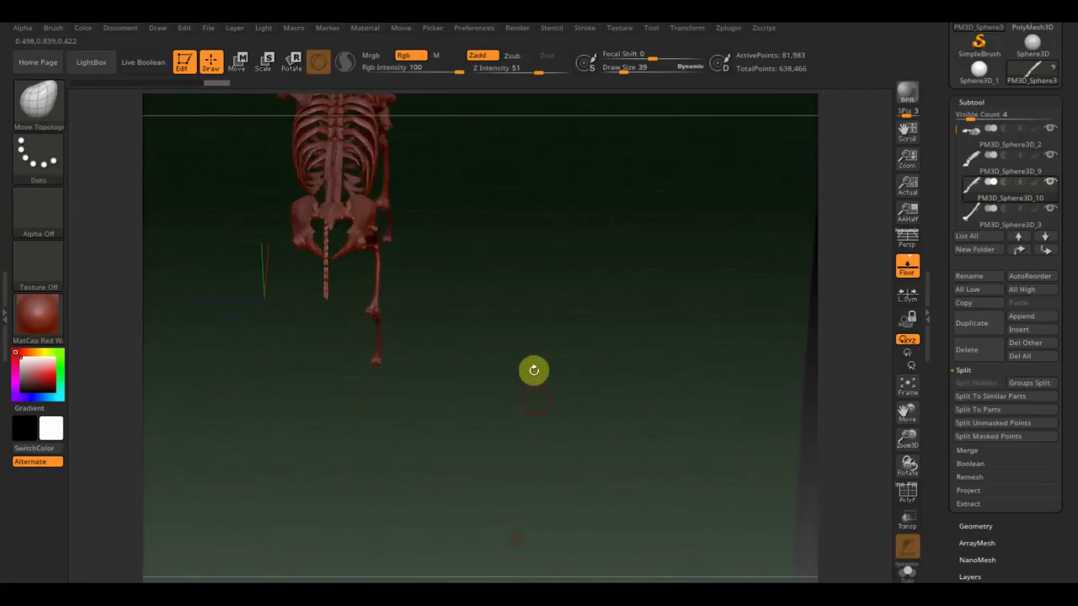
left_click(239, 59)
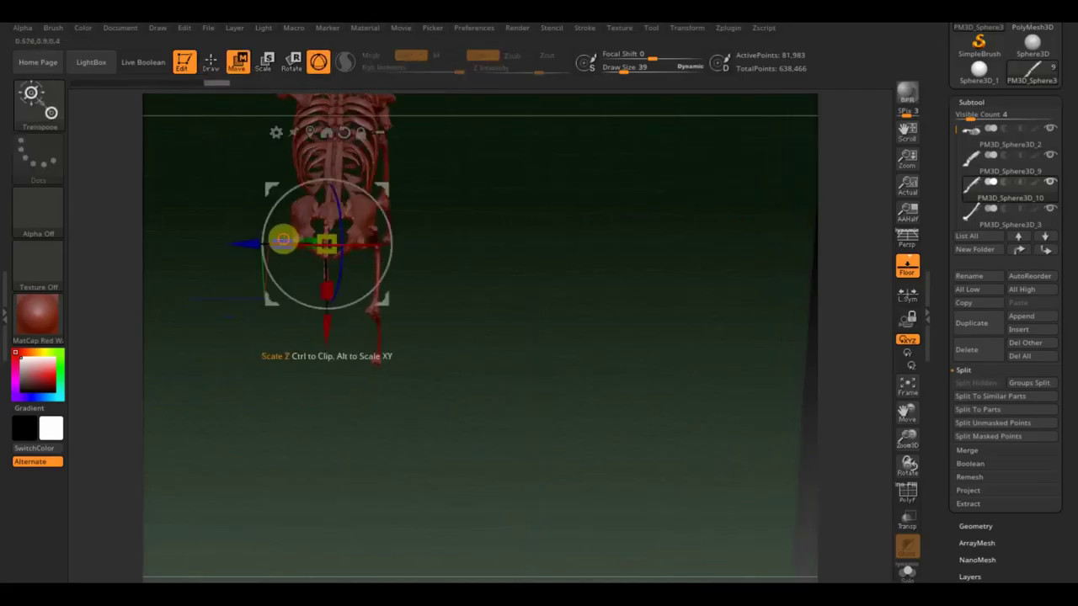
left_click_drag(251, 242, 255, 246)
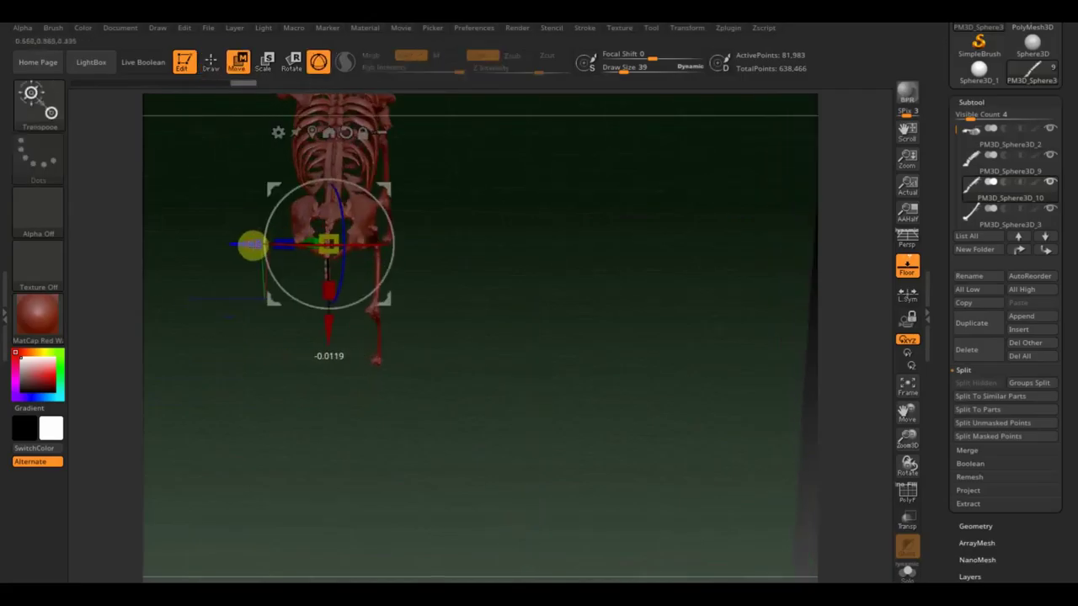
mouse_move(595, 325)
left_mouse_down()
mouse_move(546, 294)
mouse_move(649, 269)
left_mouse_up()
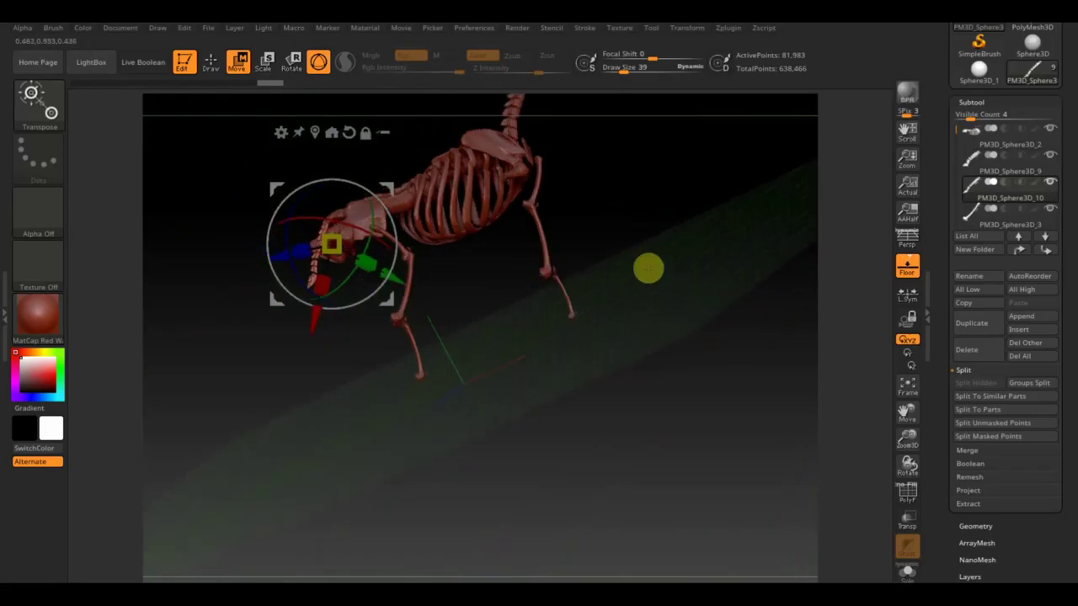
left_click_drag(680, 223, 673, 266, "shift")
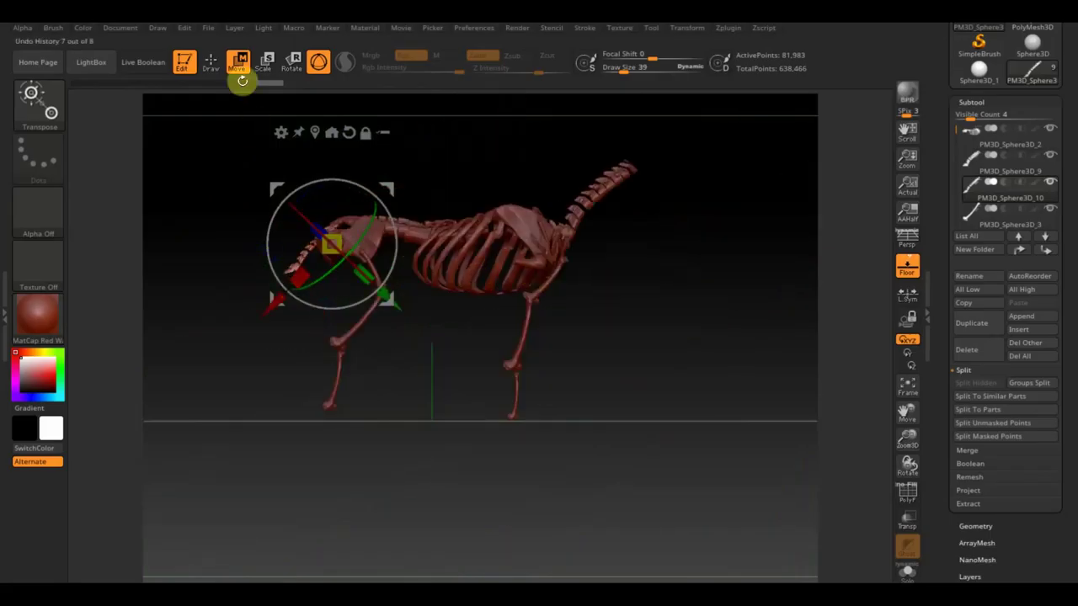
left_click(217, 68)
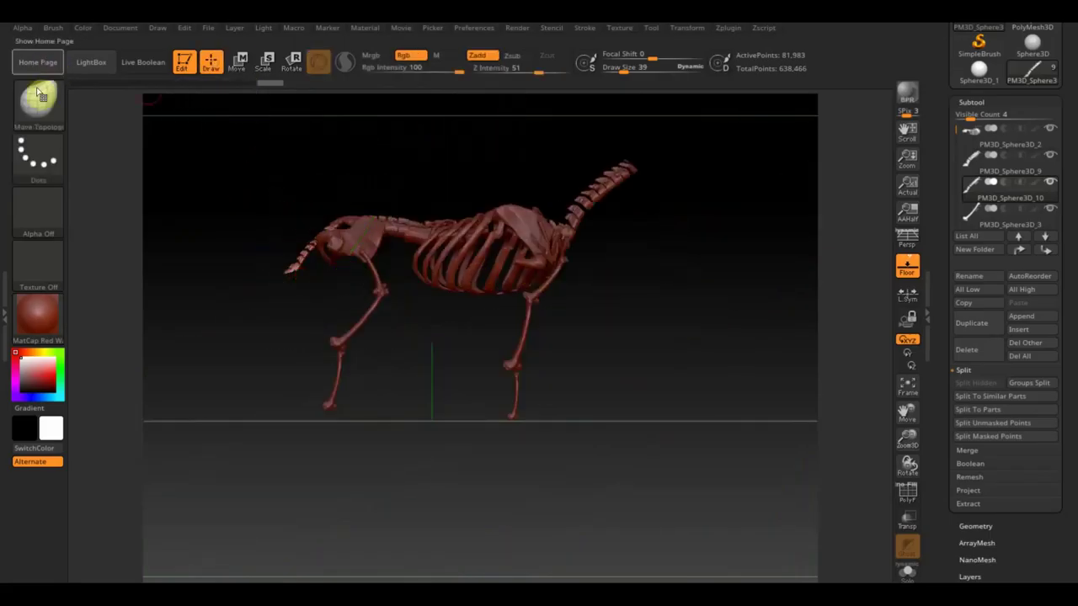
left_click_drag(623, 70, 639, 68)
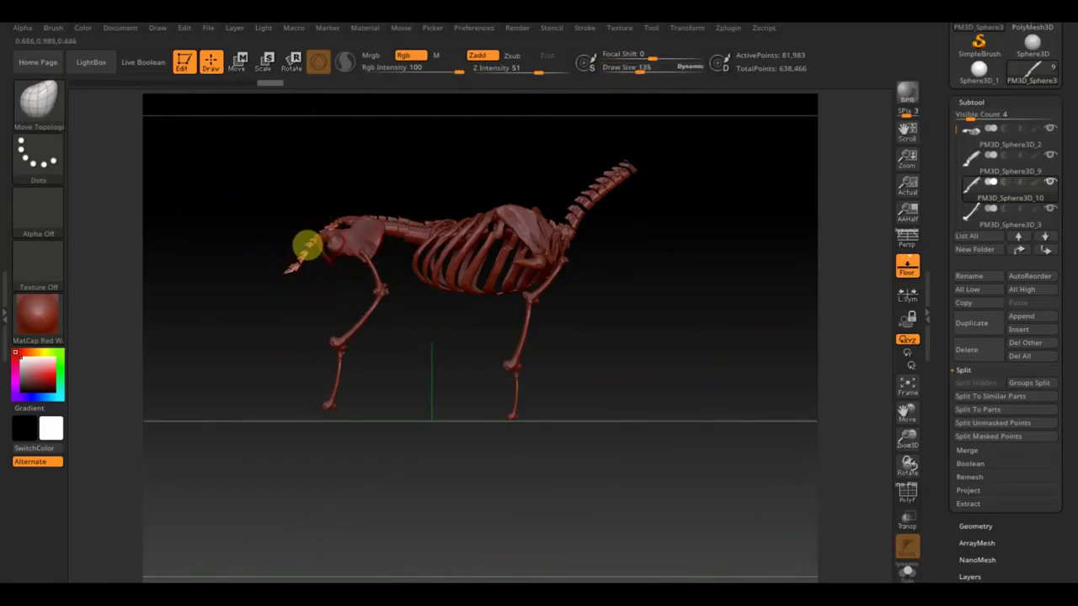
DynaMesh the new front spine piece from the Geometry settings
left_click(985, 526)
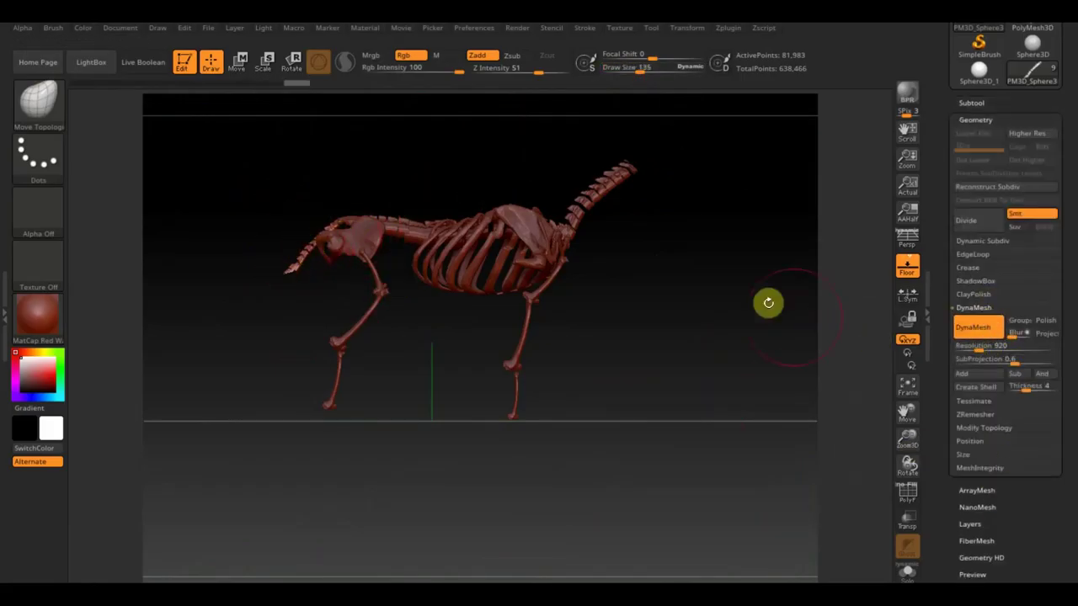
left_click(974, 331)
left_click(974, 331)
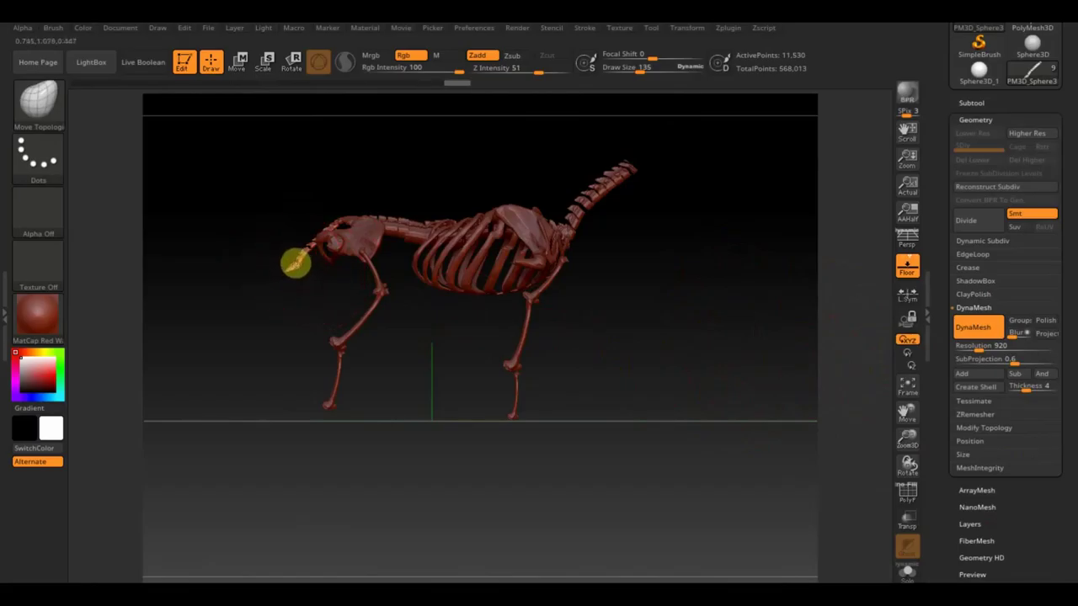
left_click_drag(721, 231, 779, 370, "ctrl")
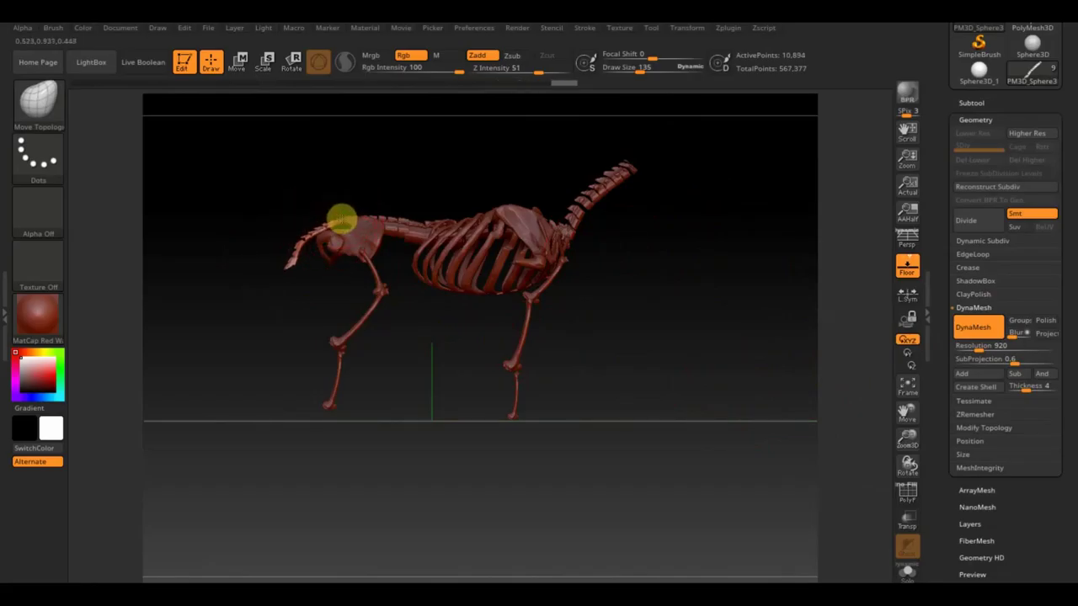
Bend the piece's front tip down into a head and save the project with Ctrl+S
mouse_move(342, 219)
left_mouse_down()
mouse_move(301, 241)
mouse_move(283, 270)
left_mouse_up()
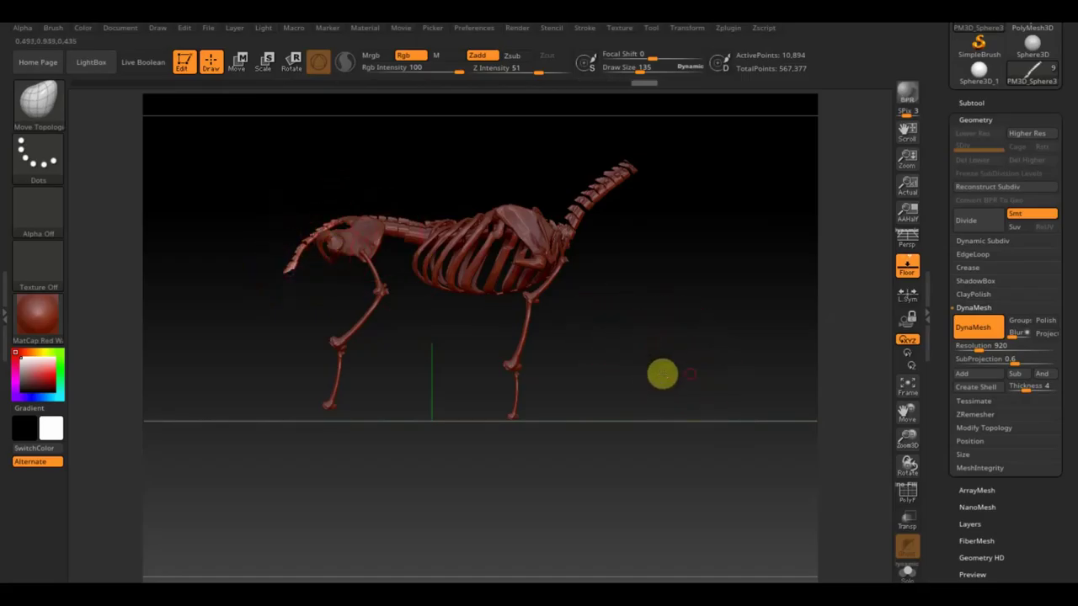
mouse_move(662, 373)
left_mouse_down()
mouse_move(629, 376)
mouse_move(708, 360)
left_mouse_up()
key("ctrl+s")
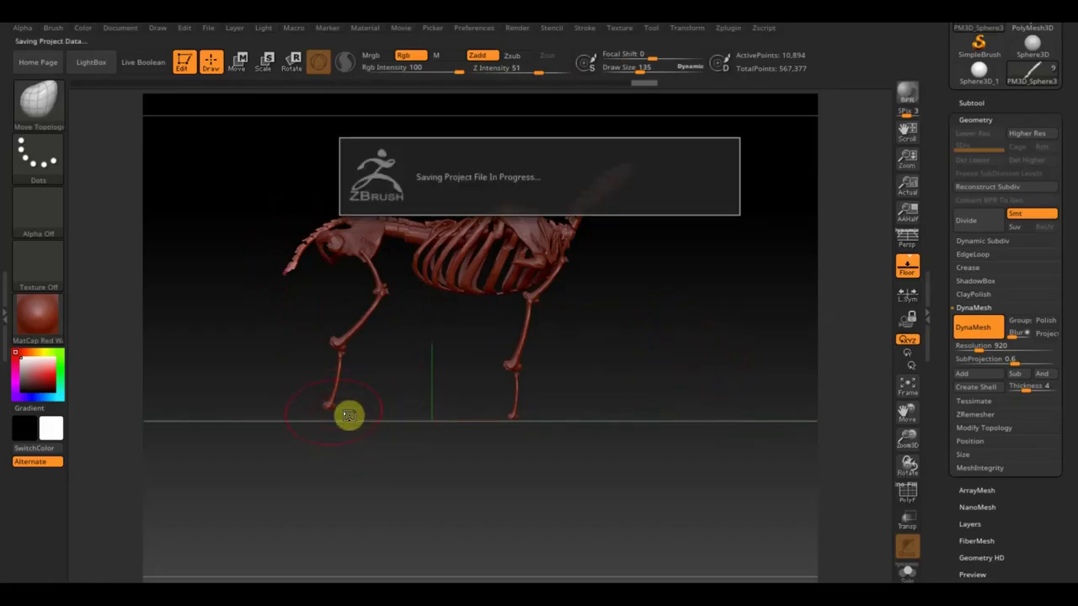
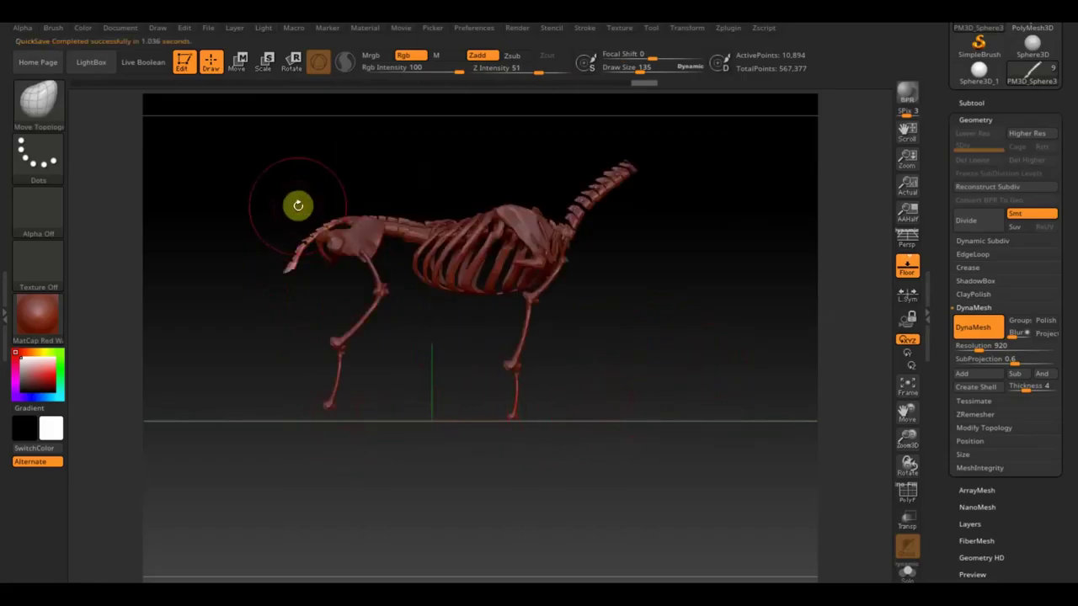
Start a new Sphere3D tool, make it a PolyMesh3D, and drag the horse body out with the skeleton insert brush
left_click(50, 122)
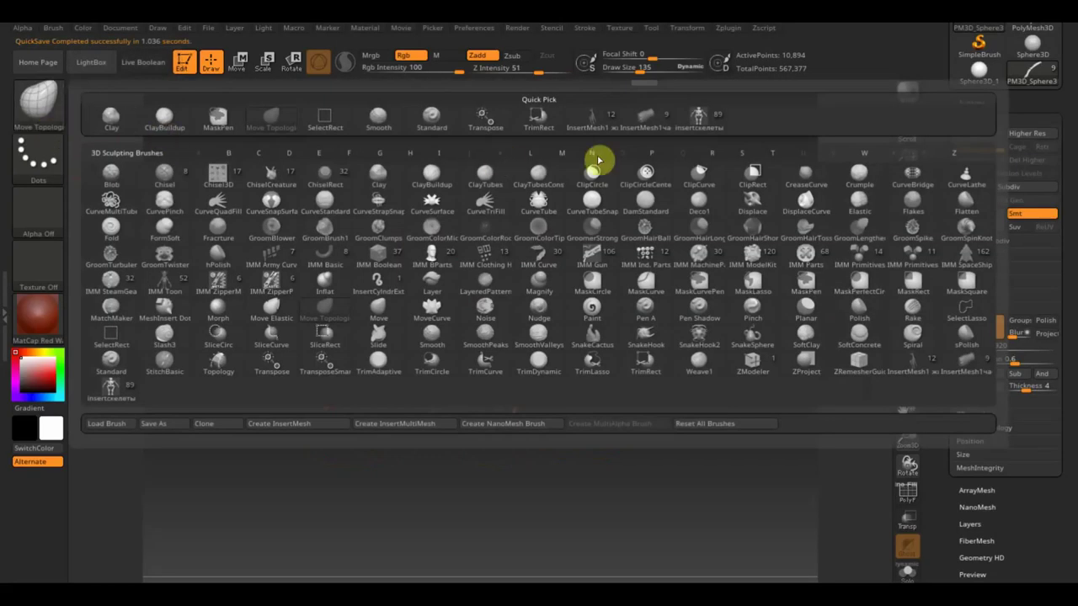
left_click(598, 120)
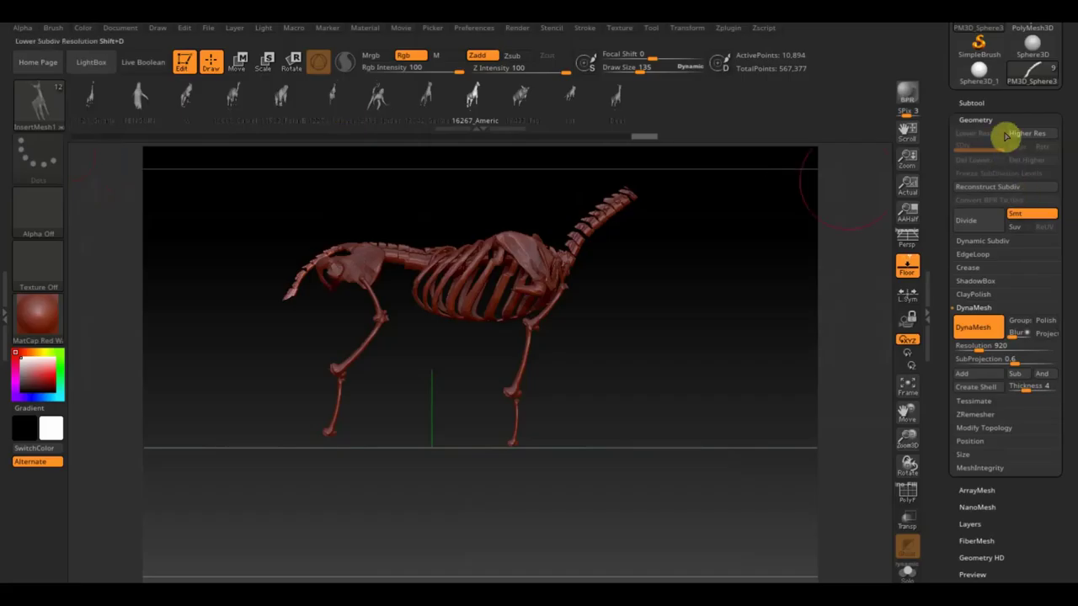
left_click(972, 102)
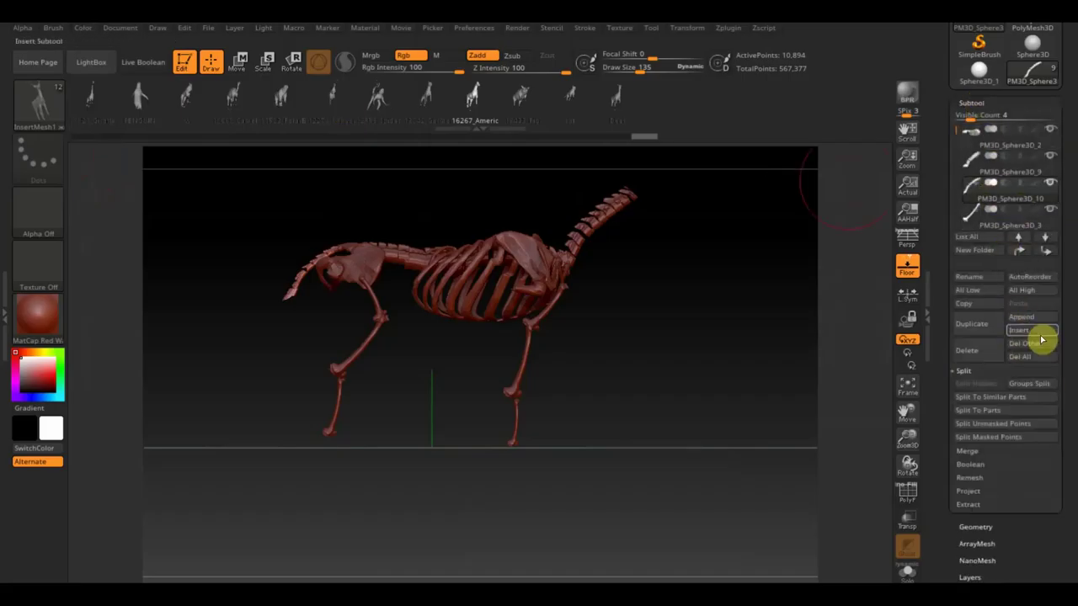
left_click_drag(1070, 231, 1068, 361)
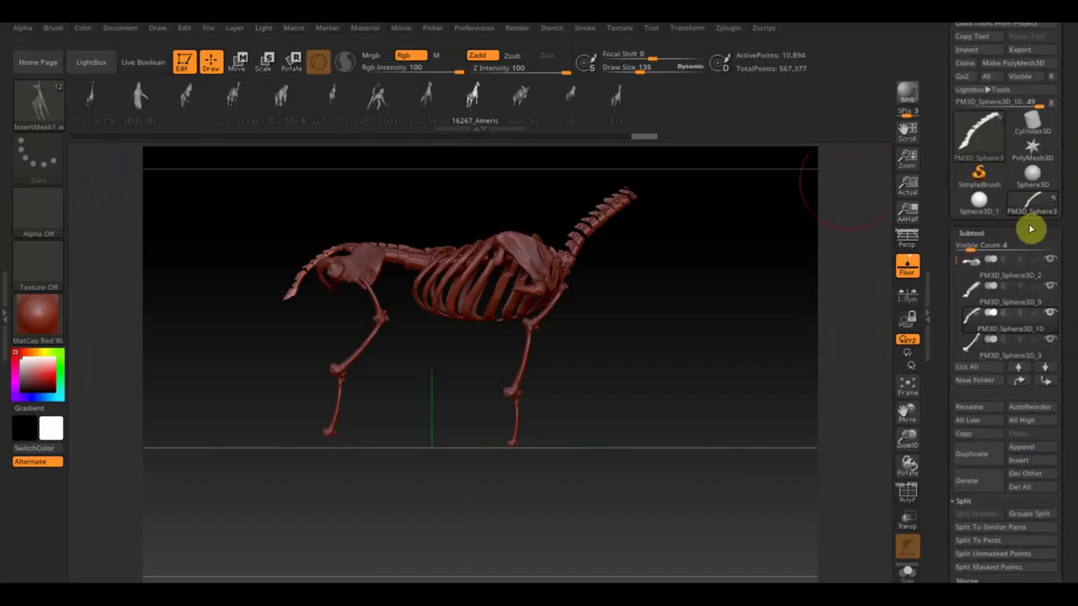
left_click(979, 144)
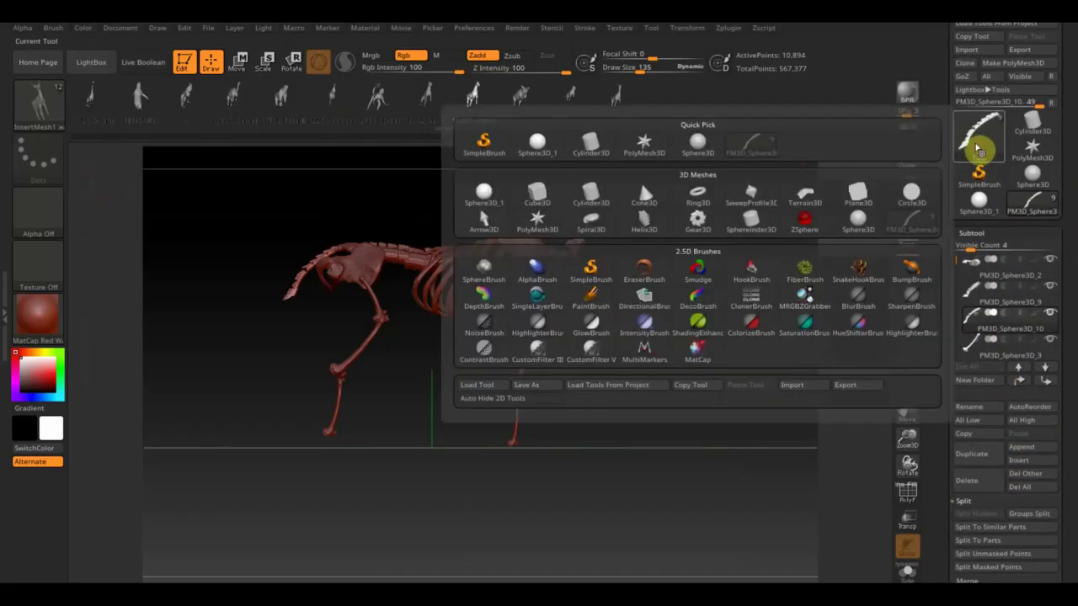
left_click(482, 195)
key("f")
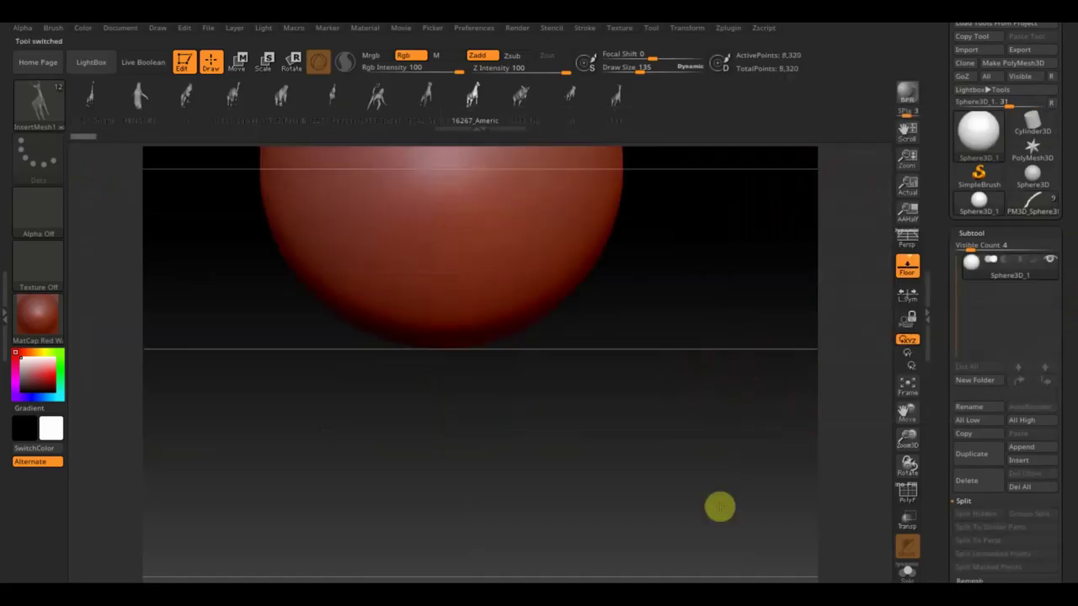
left_click(1026, 63)
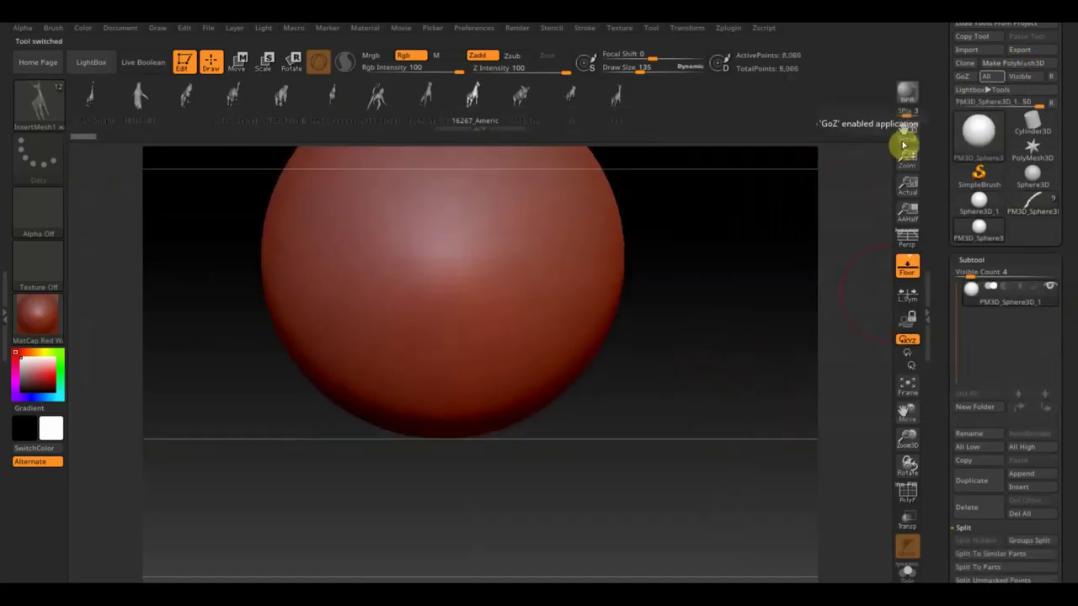
left_click_drag(429, 281, 431, 407)
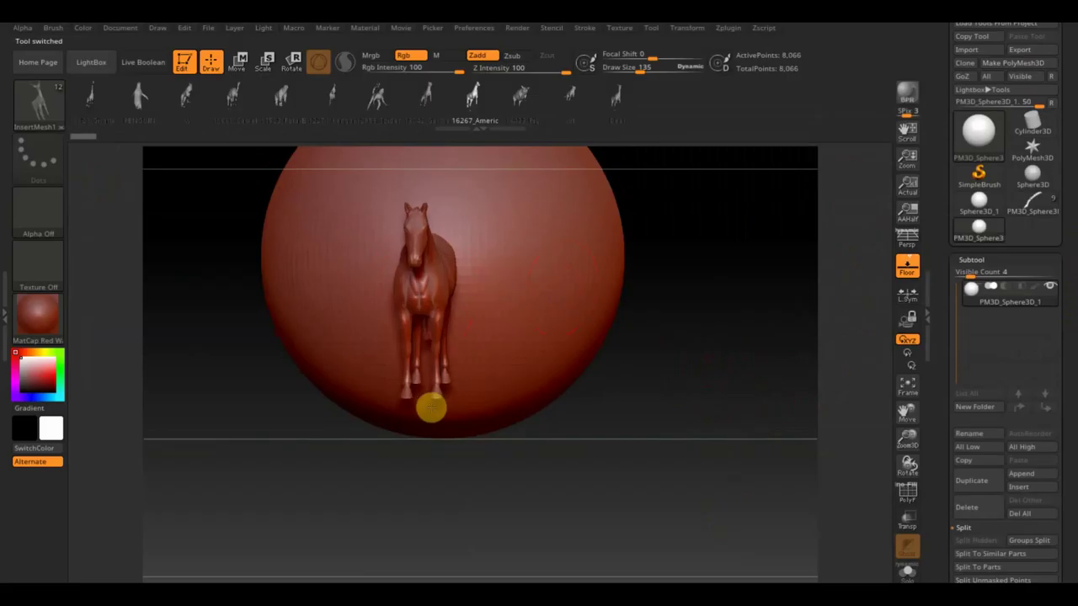
Switch to the Standard brush, Groups Split the horse from the sphere, and delete the sphere subtool
left_click(40, 103)
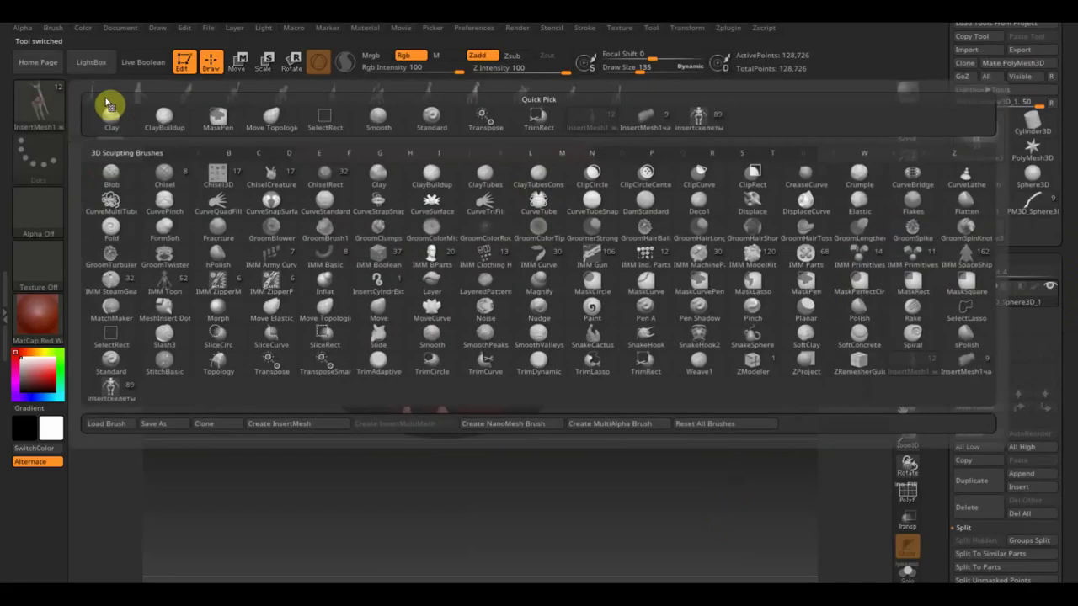
left_click(433, 120)
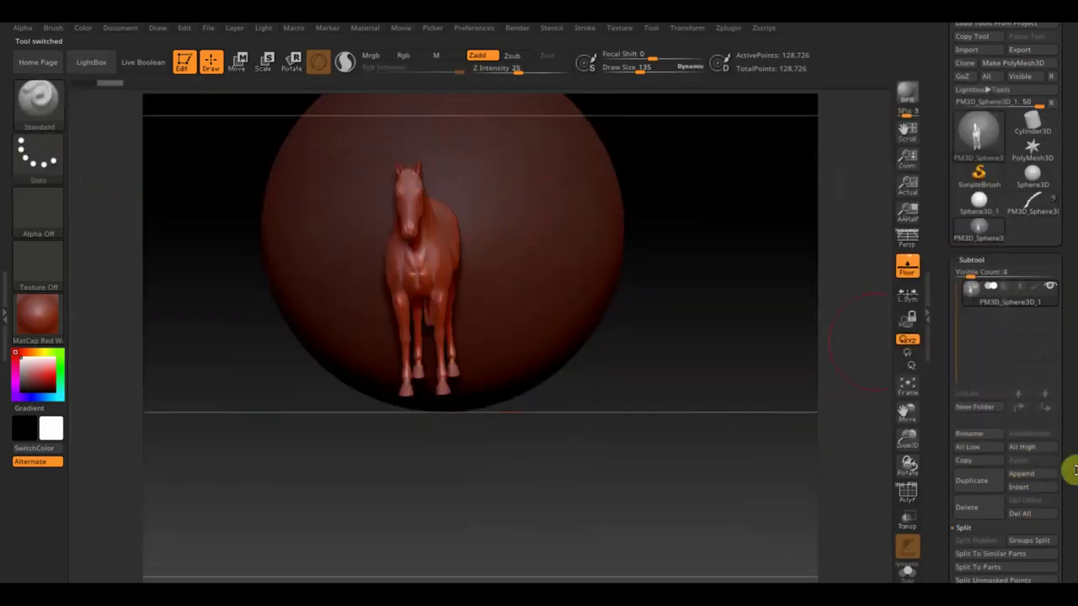
scroll(1069, 446, "down", 2)
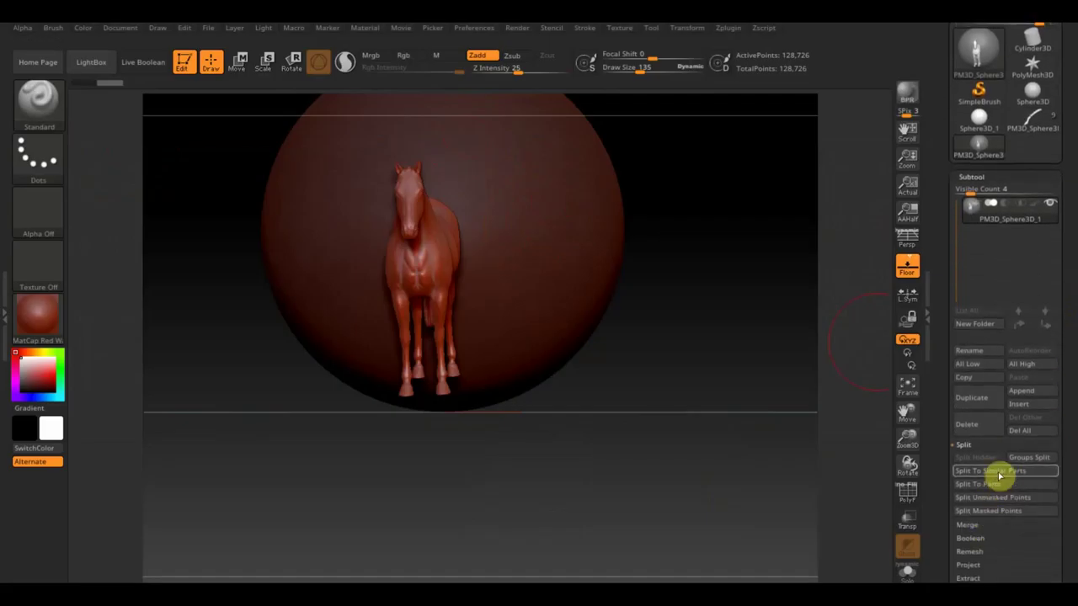
left_click(1026, 458)
left_click(846, 488)
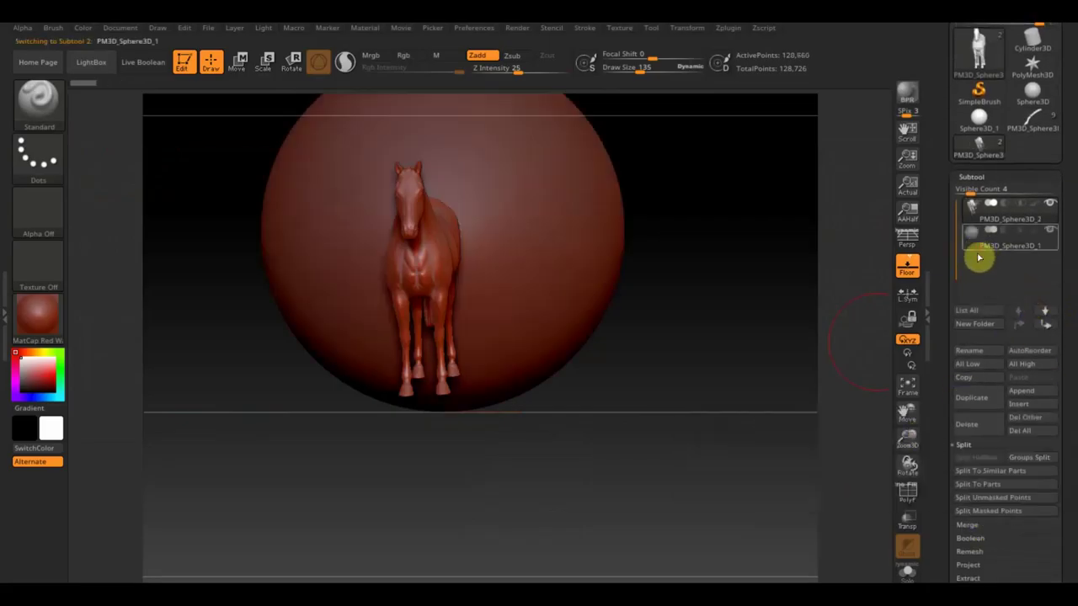
left_click(969, 424)
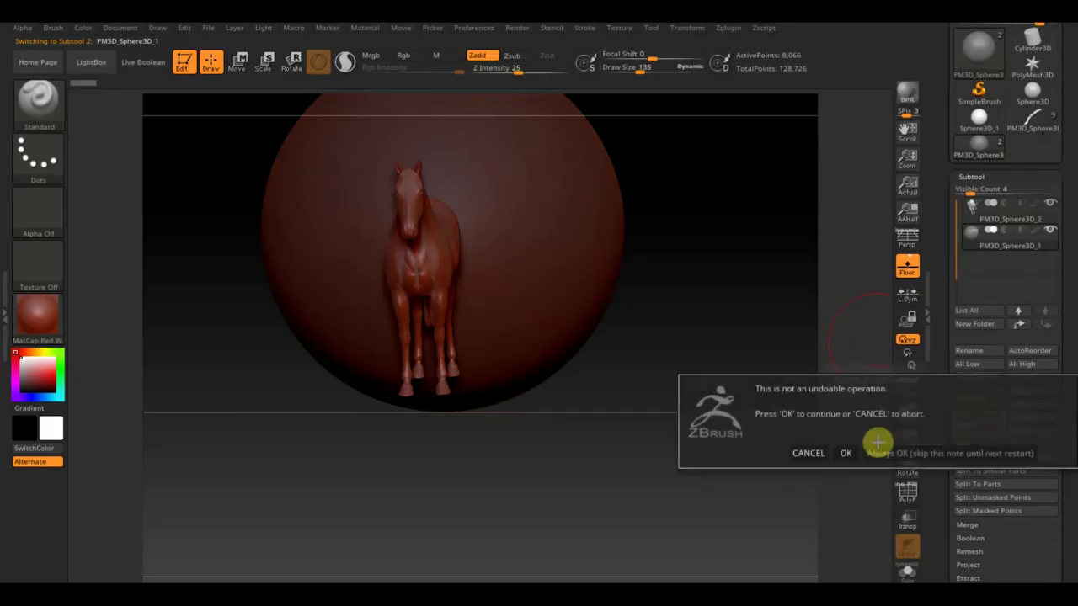
left_click(848, 453)
mouse_move(646, 315)
left_mouse_down()
mouse_move(696, 306)
mouse_move(747, 321)
mouse_move(761, 342)
left_mouse_up()
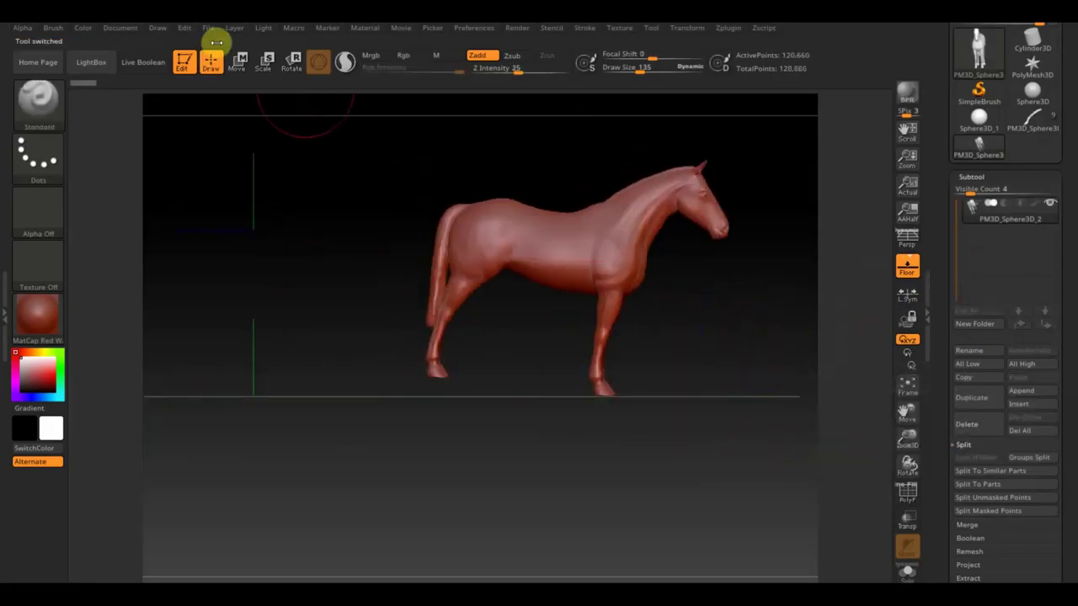
Tilt the horse about 6 degrees to level it and slide it along X onto the world axis
left_click(240, 64)
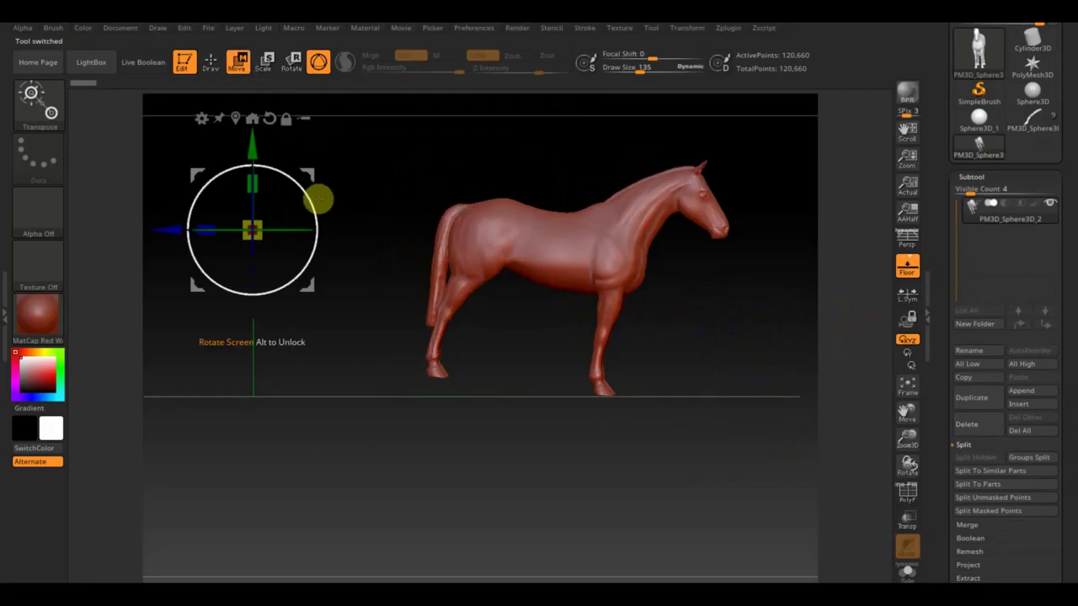
left_click_drag(311, 203, 309, 197)
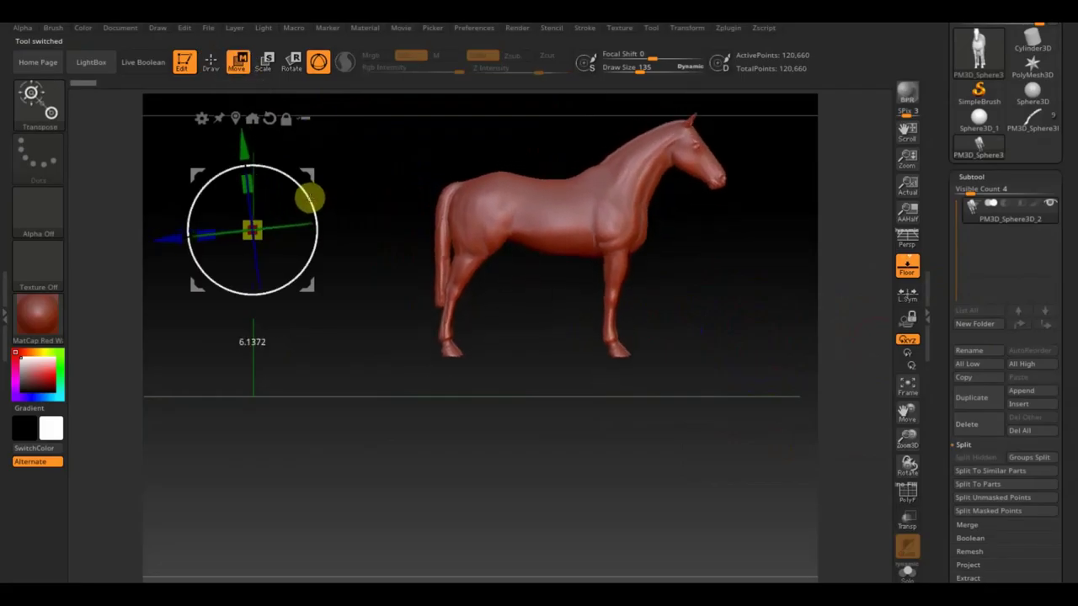
mouse_move(180, 227)
left_mouse_down("alt")
mouse_move(22, 244)
mouse_move(4, 202)
left_mouse_up("alt")
mouse_move(147, 174)
left_mouse_down()
mouse_move(108, 190)
mouse_move(22, 191)
left_mouse_up()
mouse_move(318, 276)
left_mouse_down()
mouse_move(534, 339)
mouse_move(488, 344)
mouse_move(501, 347)
left_mouse_up()
left_click_drag(350, 258, 347, 249)
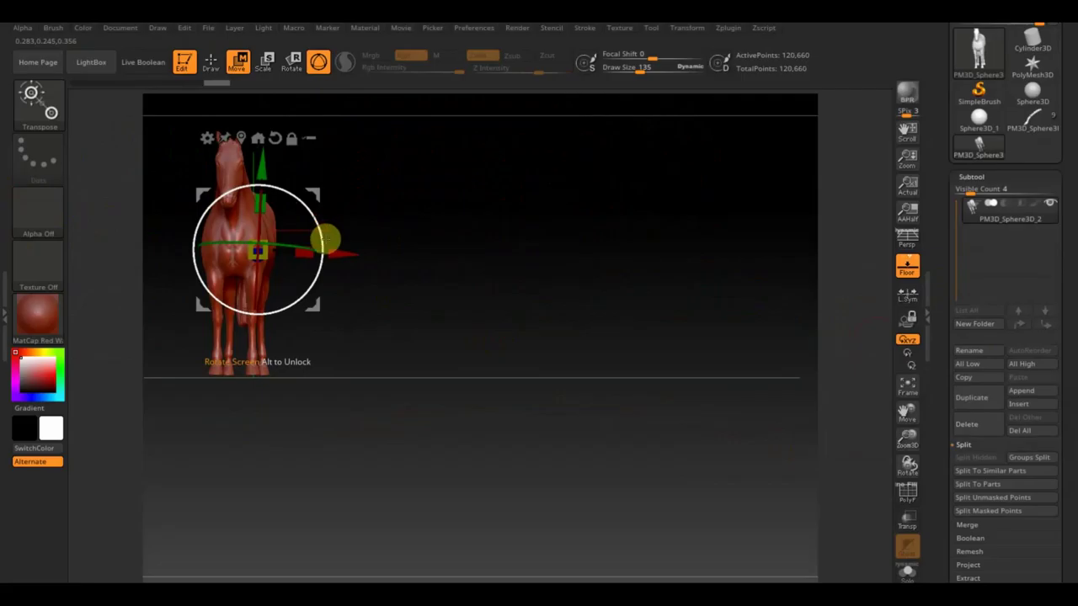
mouse_move(347, 251)
left_mouse_down()
mouse_move(357, 254)
mouse_move(345, 259)
left_mouse_up()
left_click(210, 62)
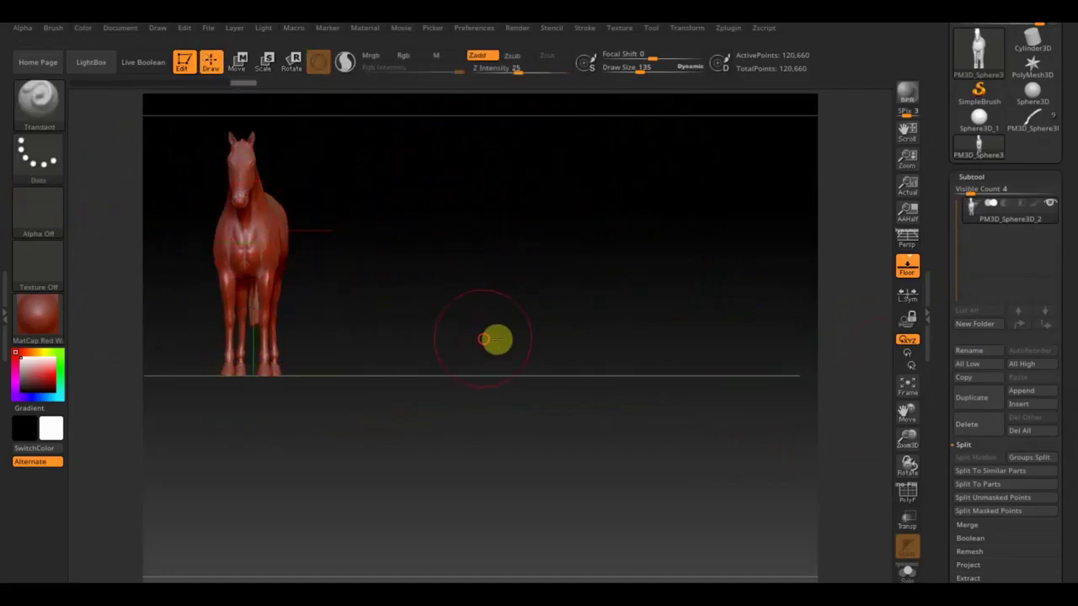
mouse_move(496, 339)
left_mouse_down()
mouse_move(590, 358)
mouse_move(556, 289)
mouse_move(572, 289)
left_mouse_up()
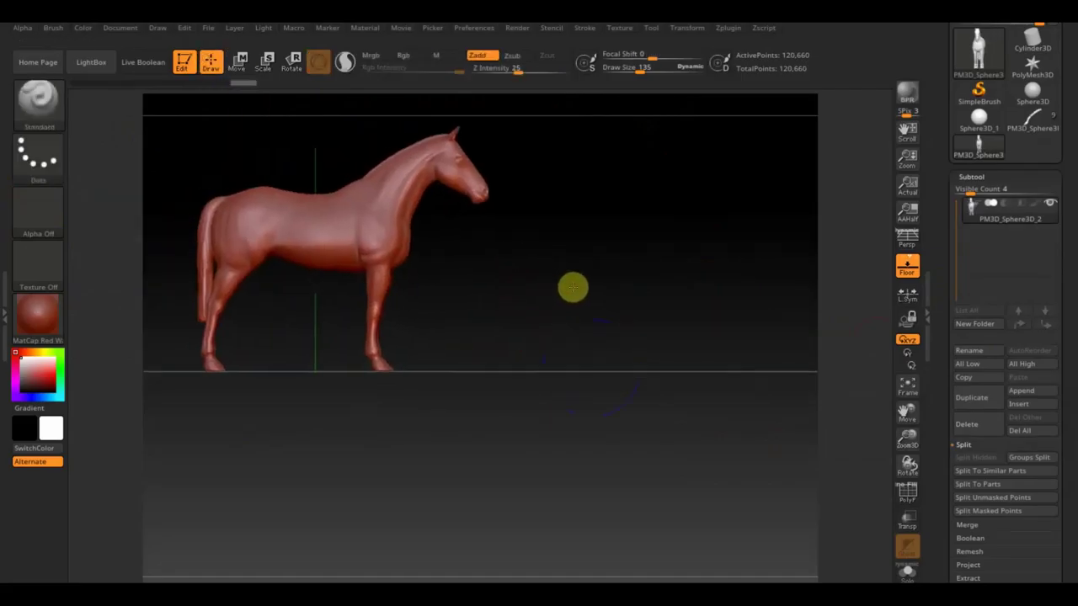
left_click_drag(521, 314, 634, 331, "alt")
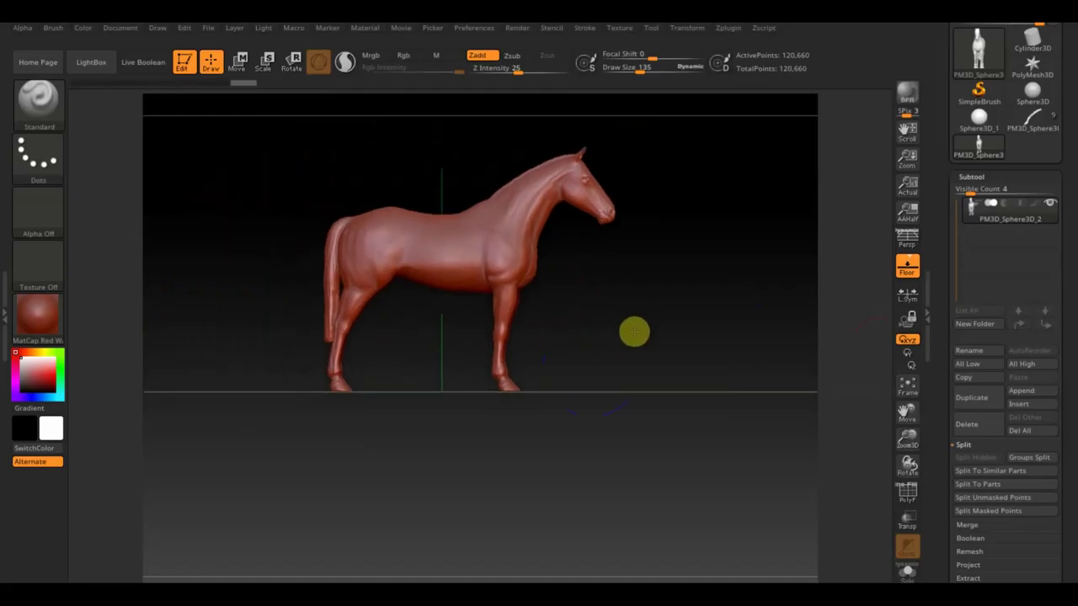
TrimRect away the horse body above the hooves and remove the right pair, leaving one pair
key("ctrl+shift")
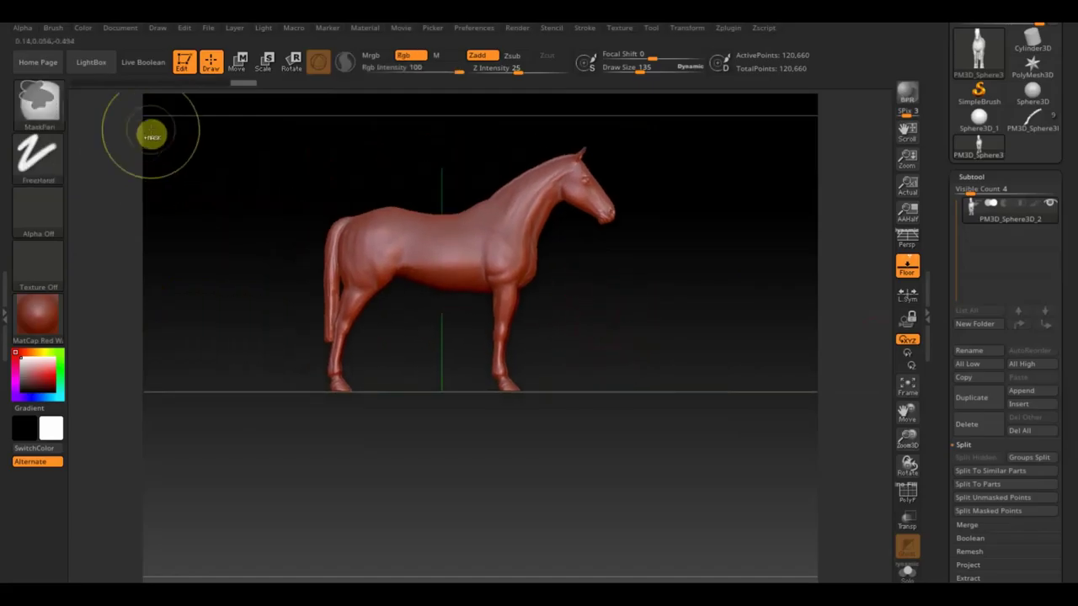
mouse_move(214, 110)
left_mouse_down("ctrl+shift")
mouse_move(718, 370)
mouse_move(688, 398)
mouse_move(654, 388)
mouse_move(665, 388)
left_mouse_up("ctrl+shift")
left_click_drag(627, 471, 440, 321, "ctrl+shift")
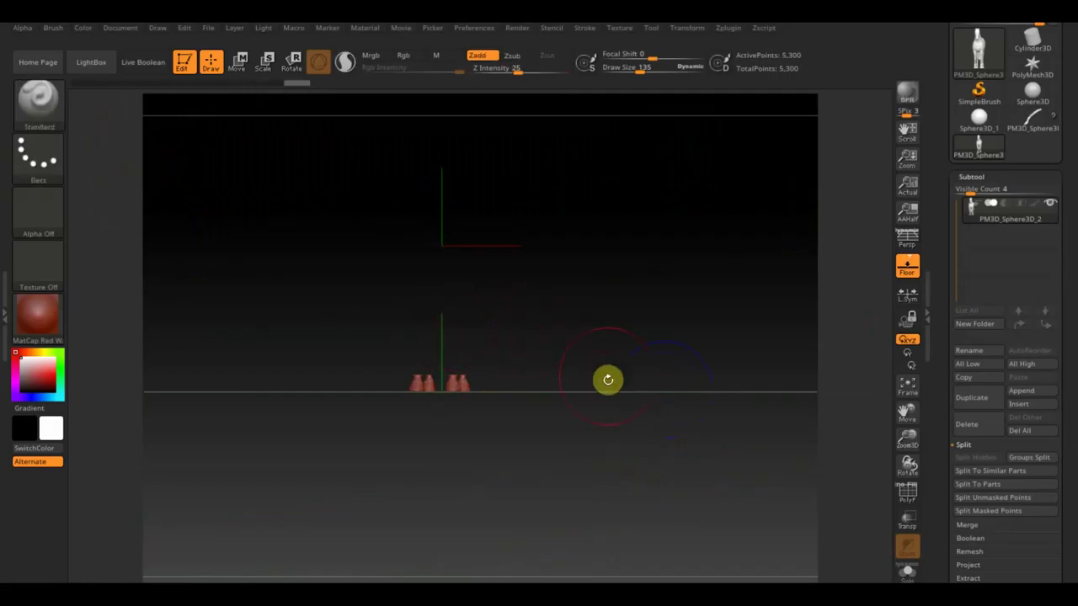
mouse_move(592, 424)
left_mouse_down("ctrl")
mouse_move(484, 341)
mouse_move(443, 325)
left_mouse_up("ctrl")
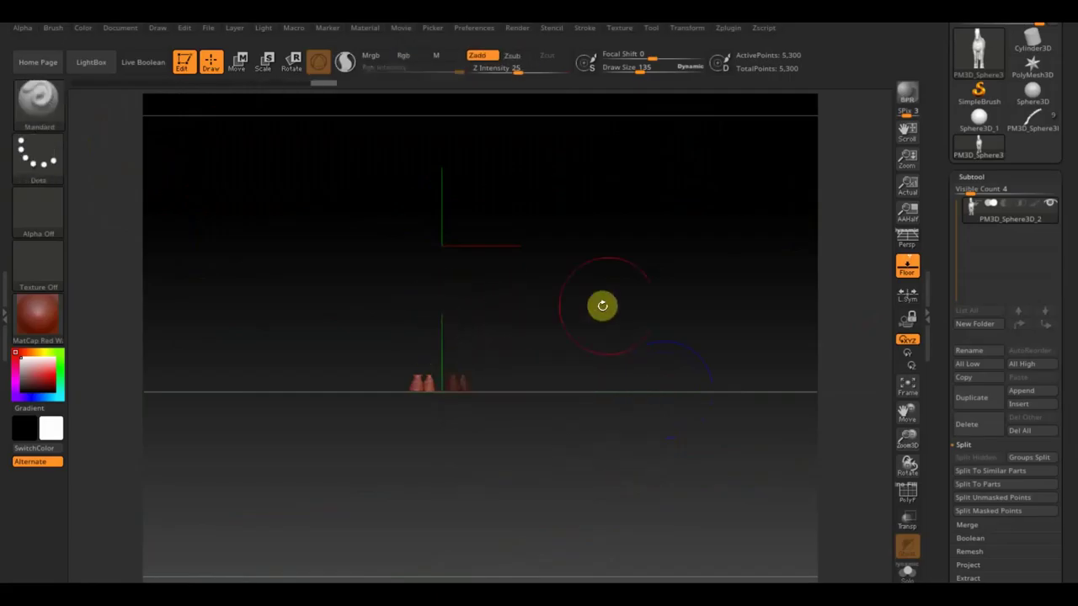
key("ctrl+shift")
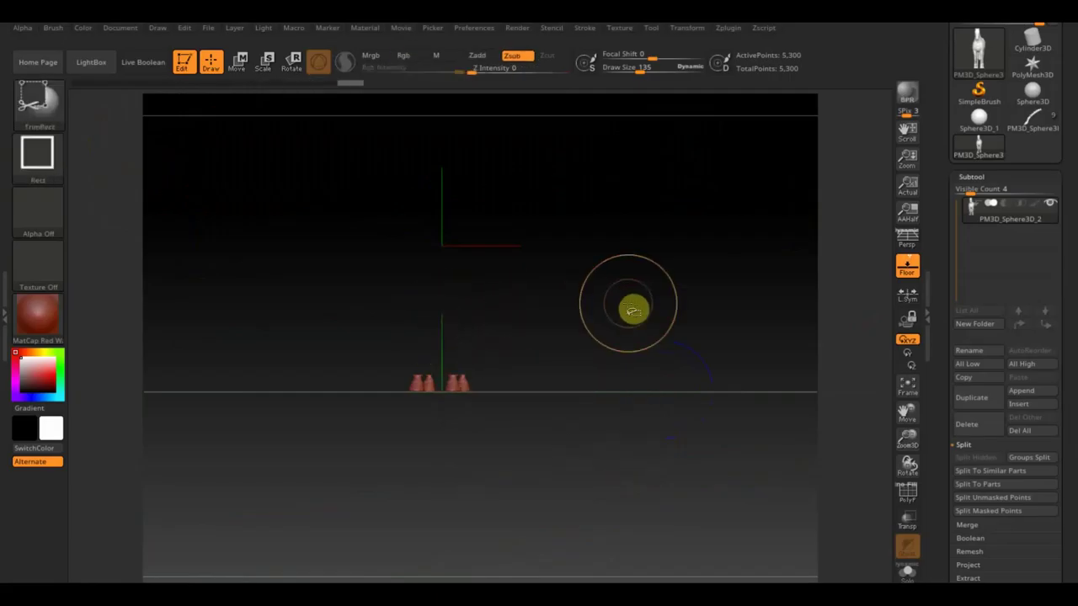
left_click(416, 384, "ctrl+shift")
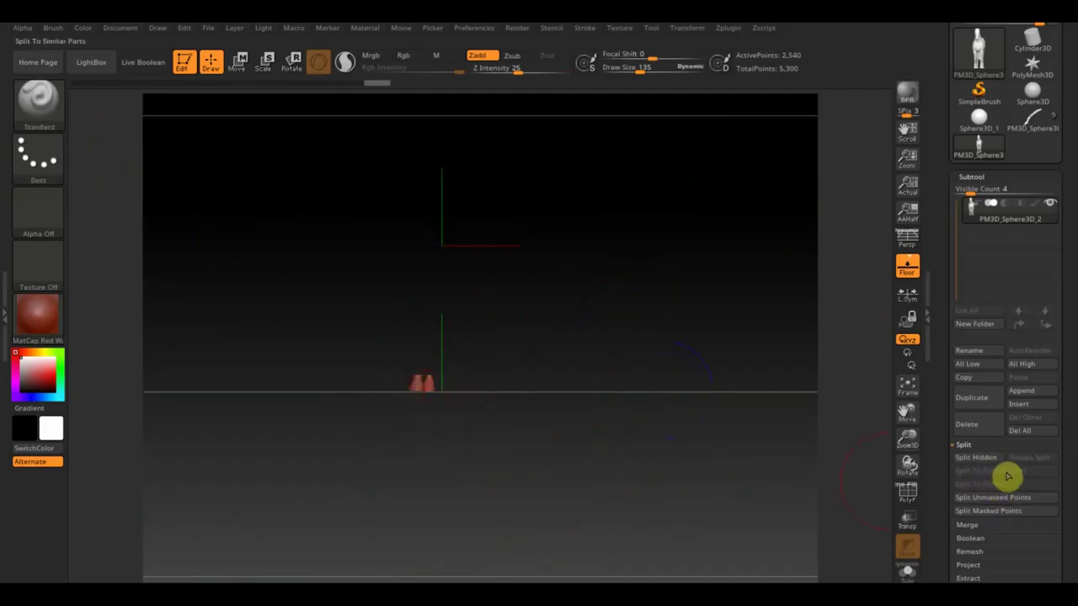
Bring up the Geometry > Modify Topology options
left_click_drag(1059, 548, 1012, 354)
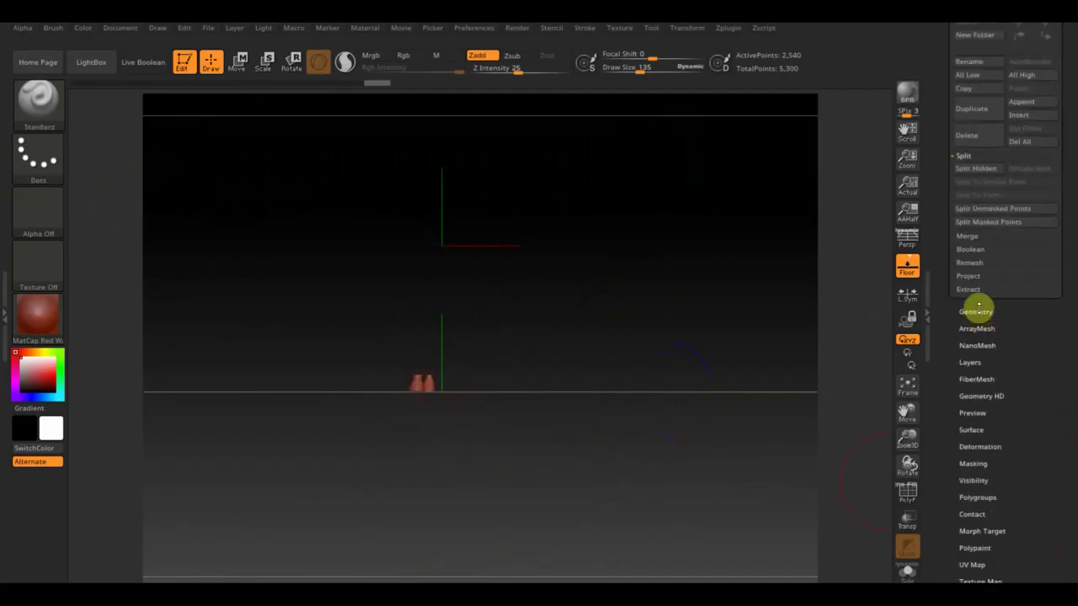
left_click(977, 310)
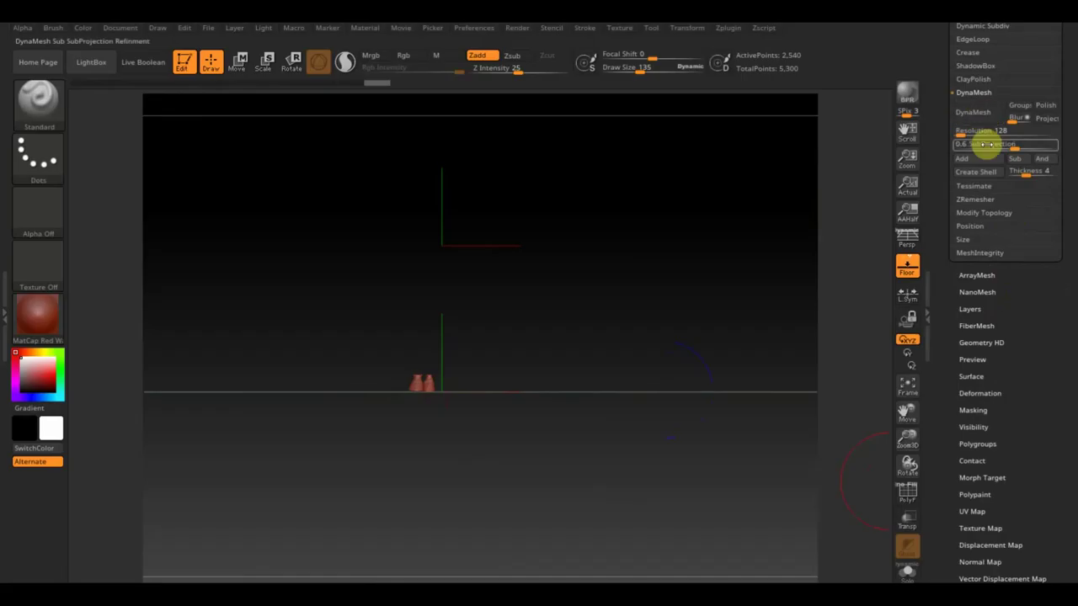
left_click(992, 214)
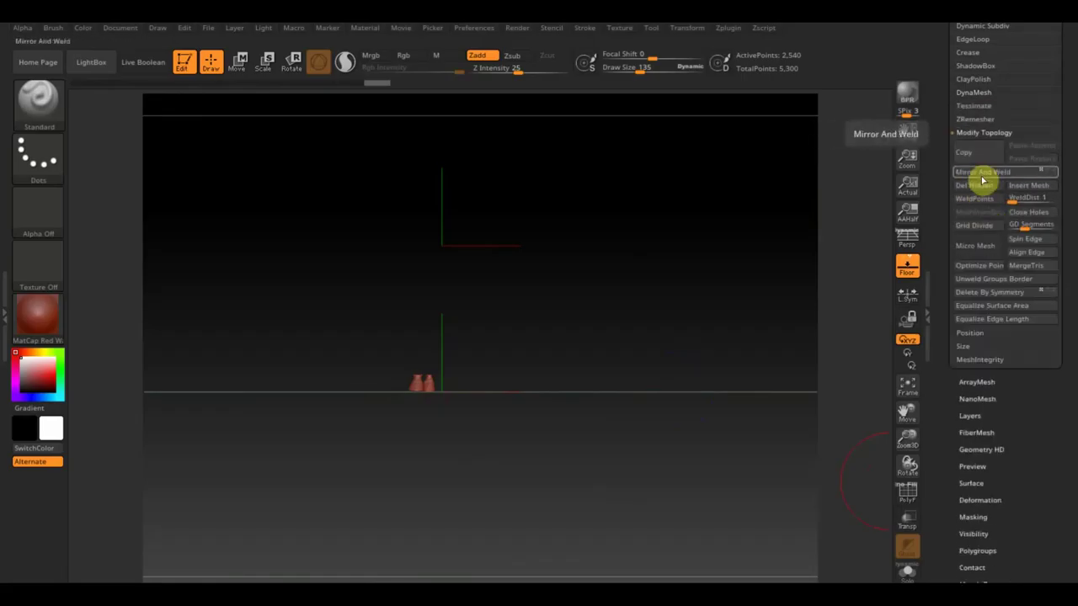
scroll(1066, 169, "up", 5)
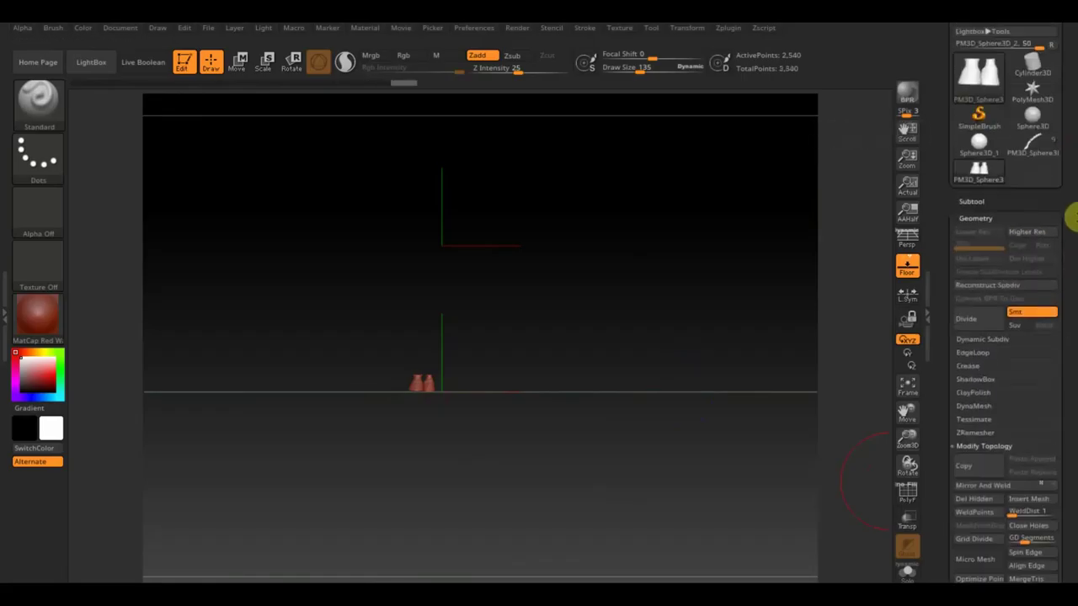
Return to the horse skeleton tool and Append the hooves mesh as a new subtool
left_click(1029, 147)
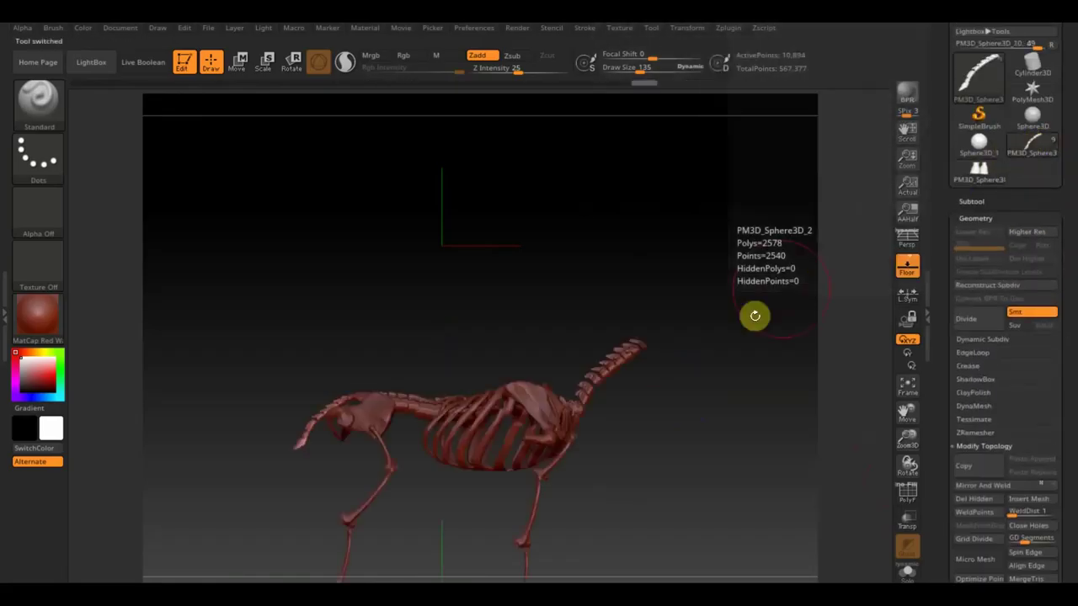
left_click_drag(717, 397, 712, 269, "alt")
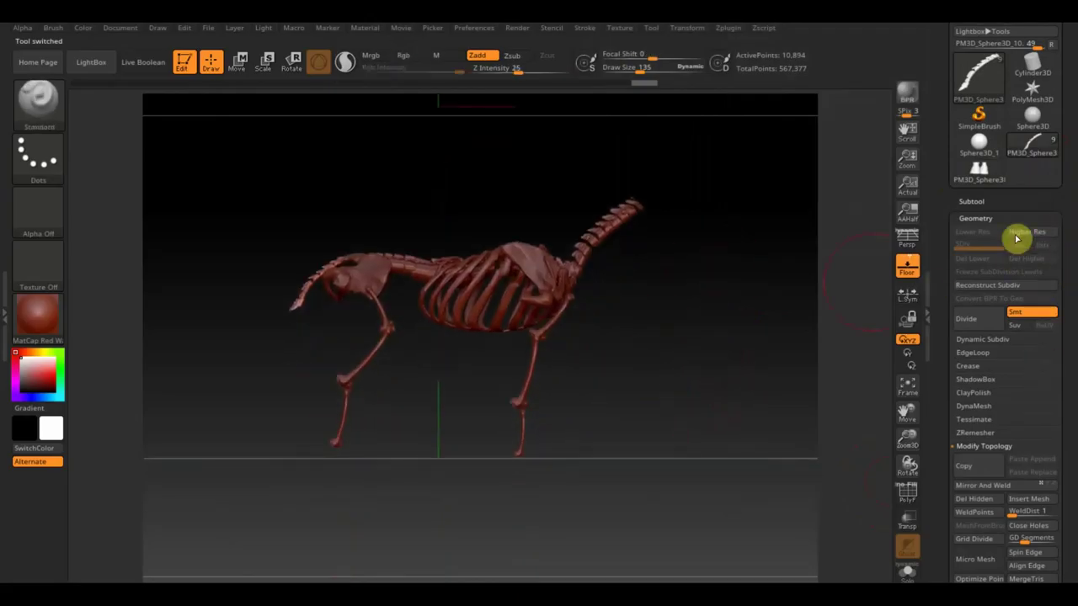
left_click(973, 201)
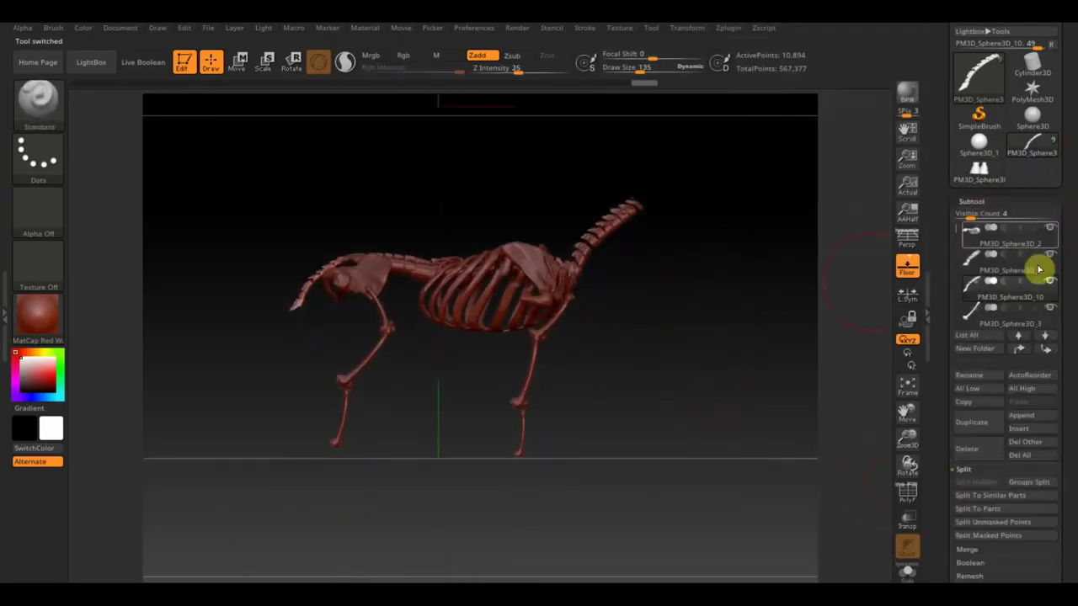
left_click(1032, 416)
left_click(860, 342)
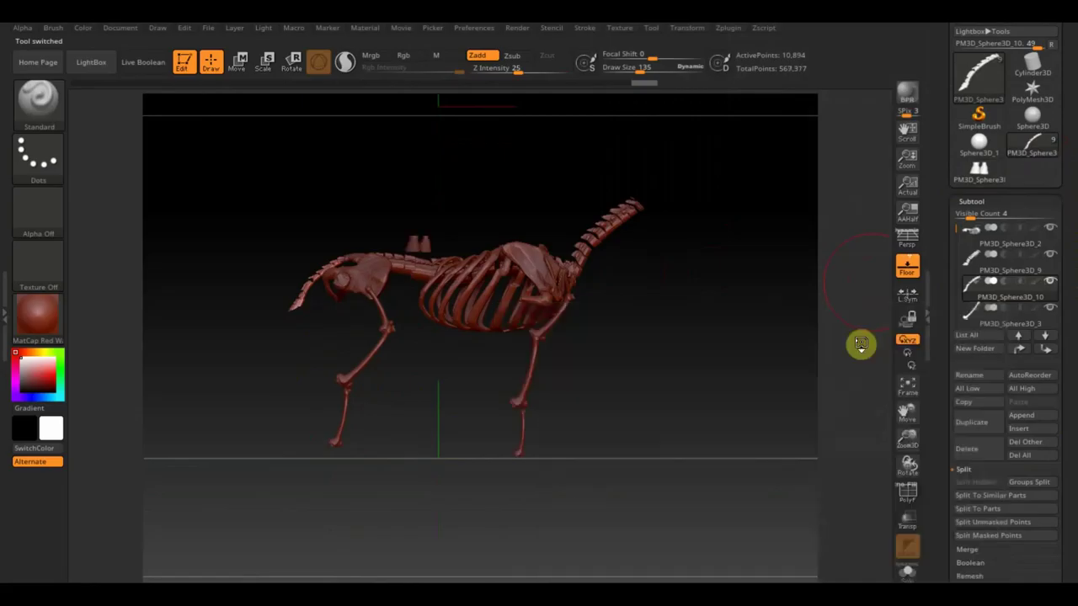
mouse_move(462, 202)
left_mouse_down("shift")
mouse_move(692, 359)
mouse_move(669, 430)
left_mouse_up("shift")
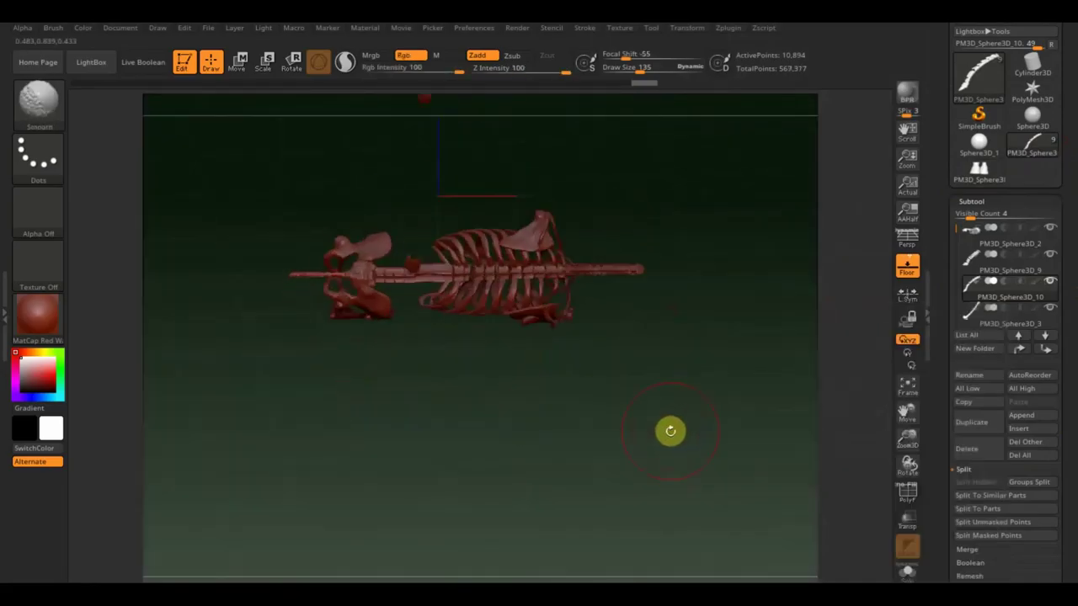
Switch to the Move gizmo and make the newly appended hooves subtool active
left_click(238, 61)
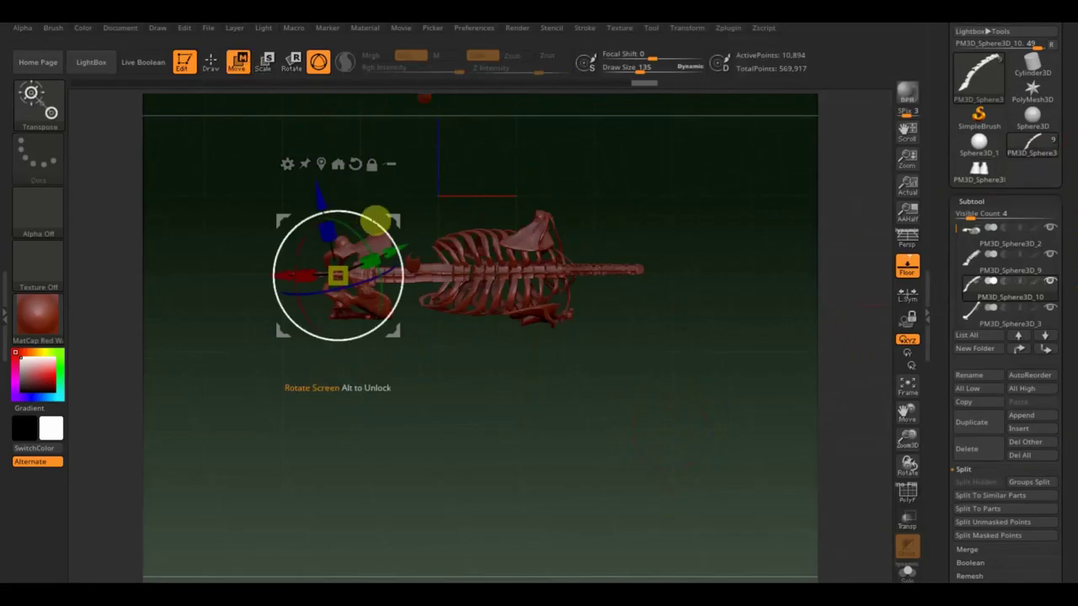
left_click_drag(346, 185, 339, 193)
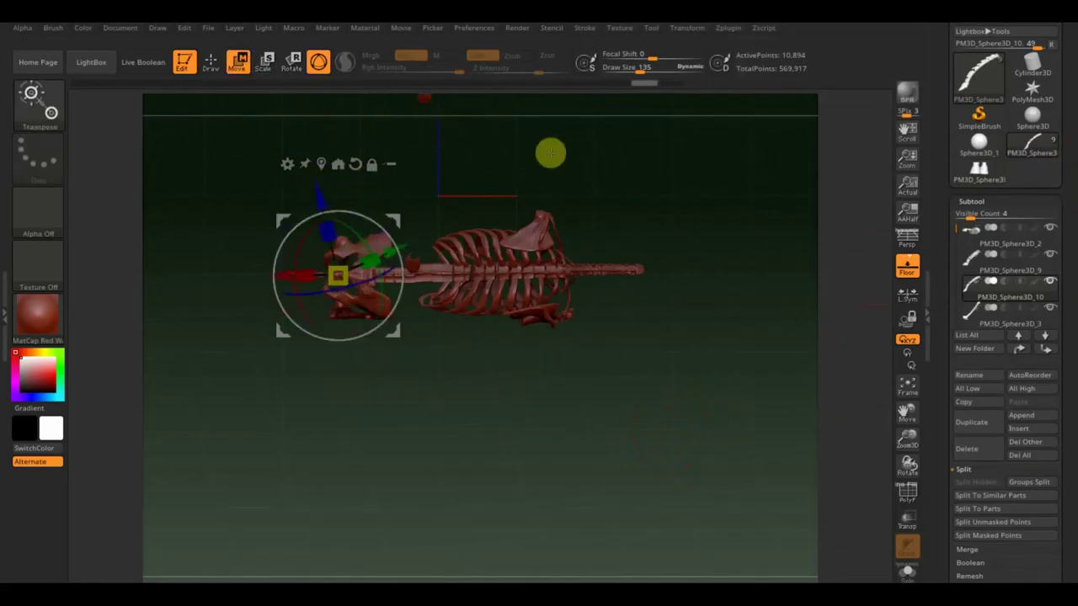
key("n")
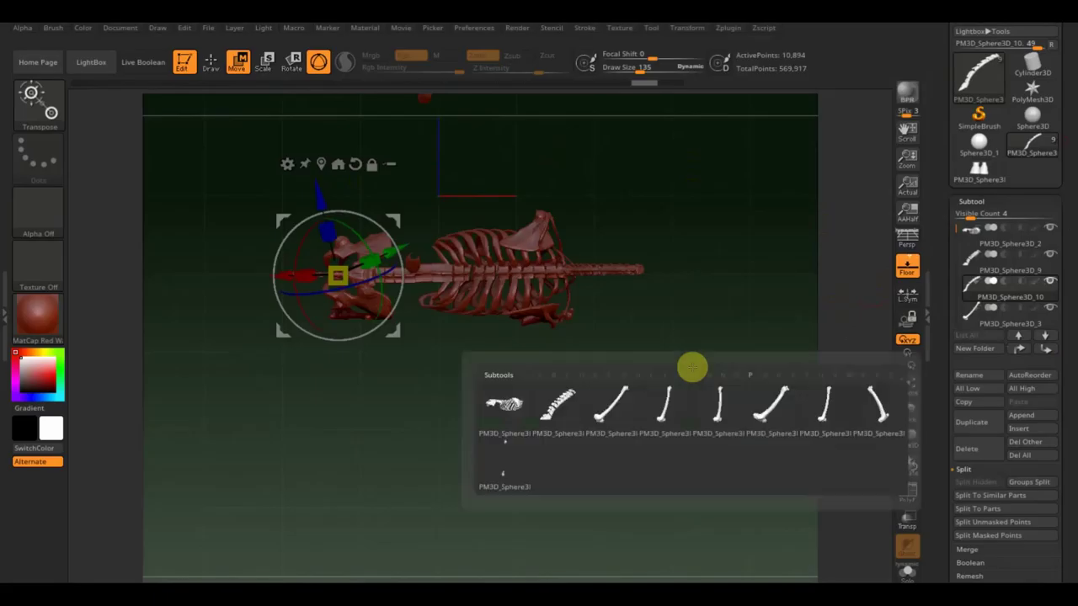
left_click(497, 472)
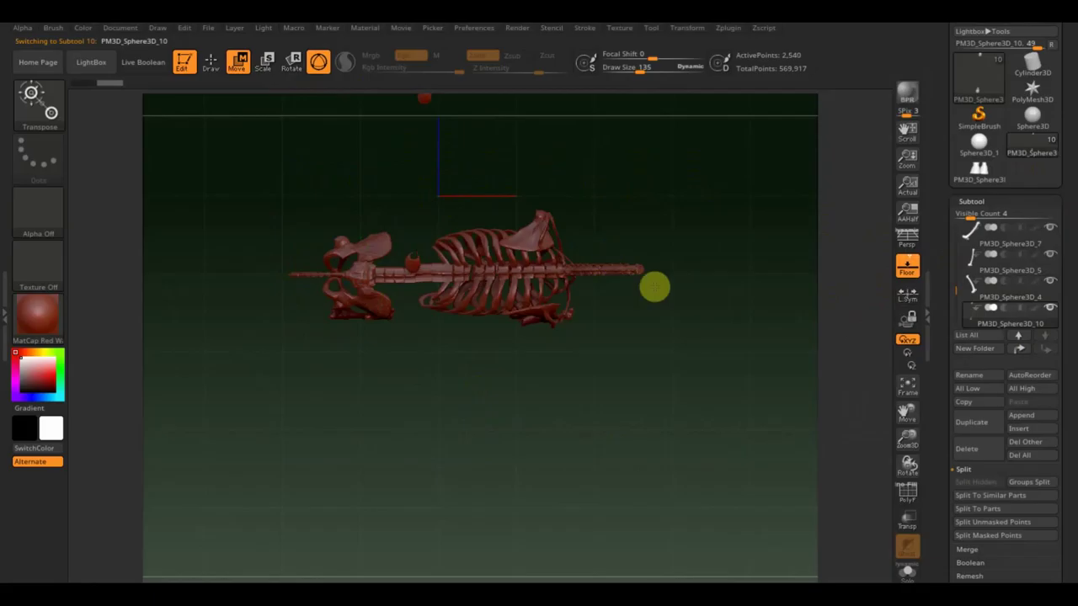
left_click_drag(661, 309, 666, 387, "alt")
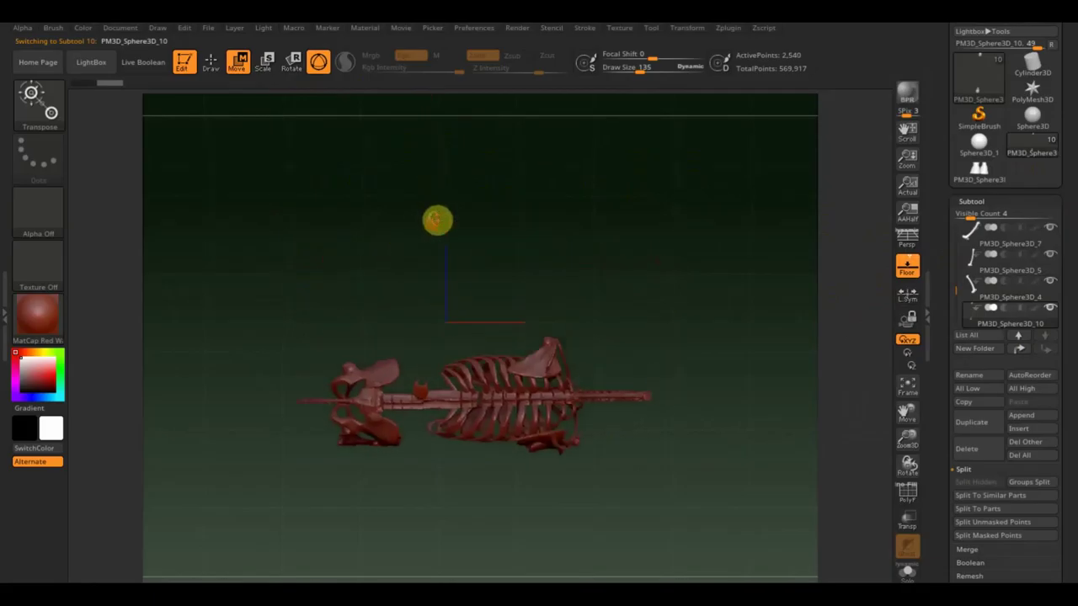
key("minus")
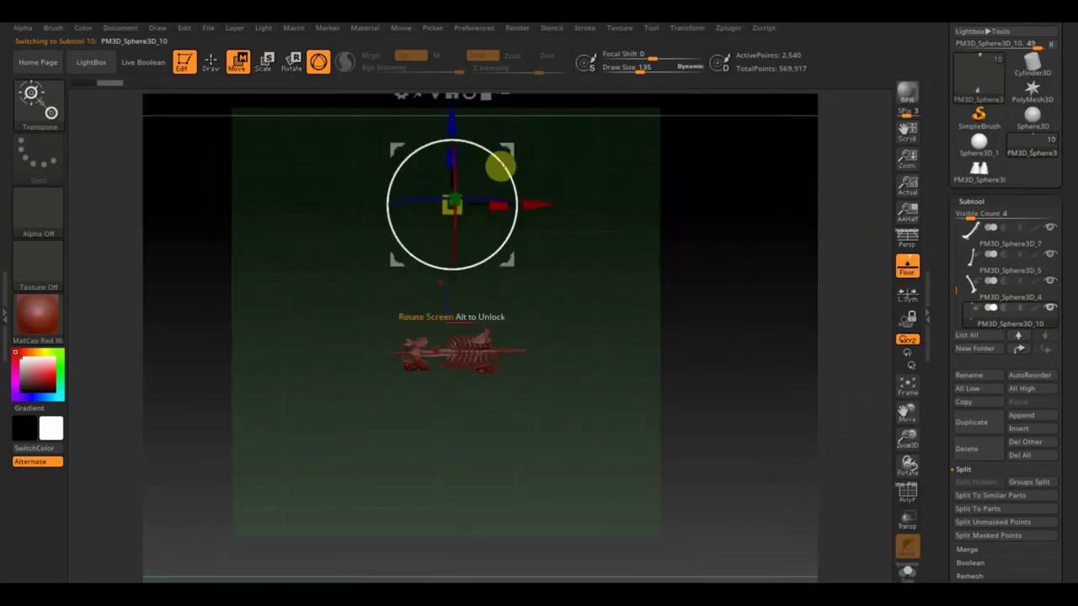
Reorient the Move gizmo and reposition it lower near the front leg without moving the mesh
left_click_drag(493, 137, 384, 104)
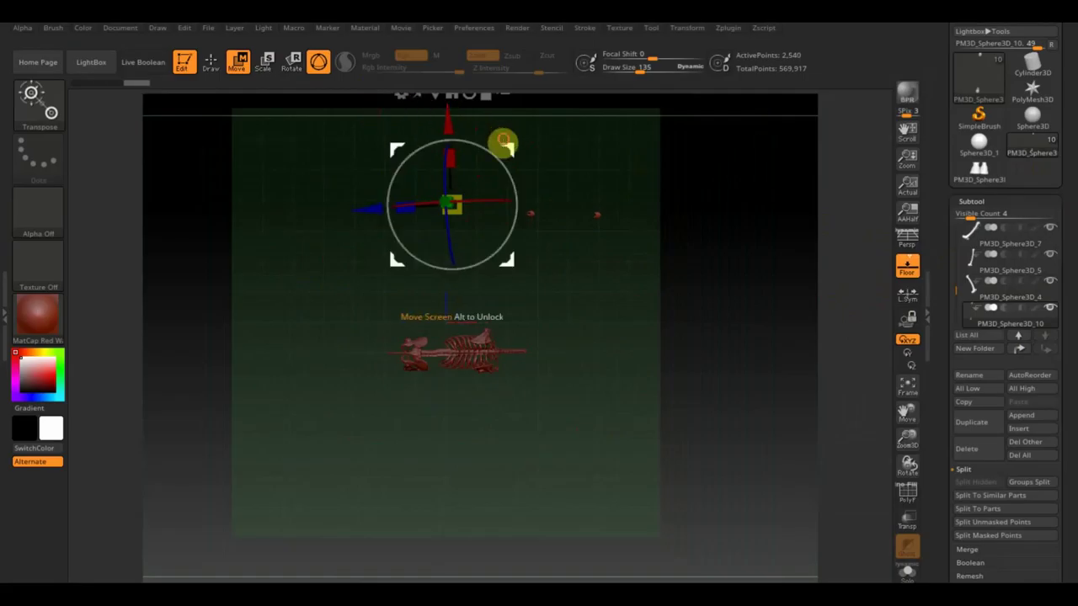
left_click_drag(500, 144, 396, 301, "alt")
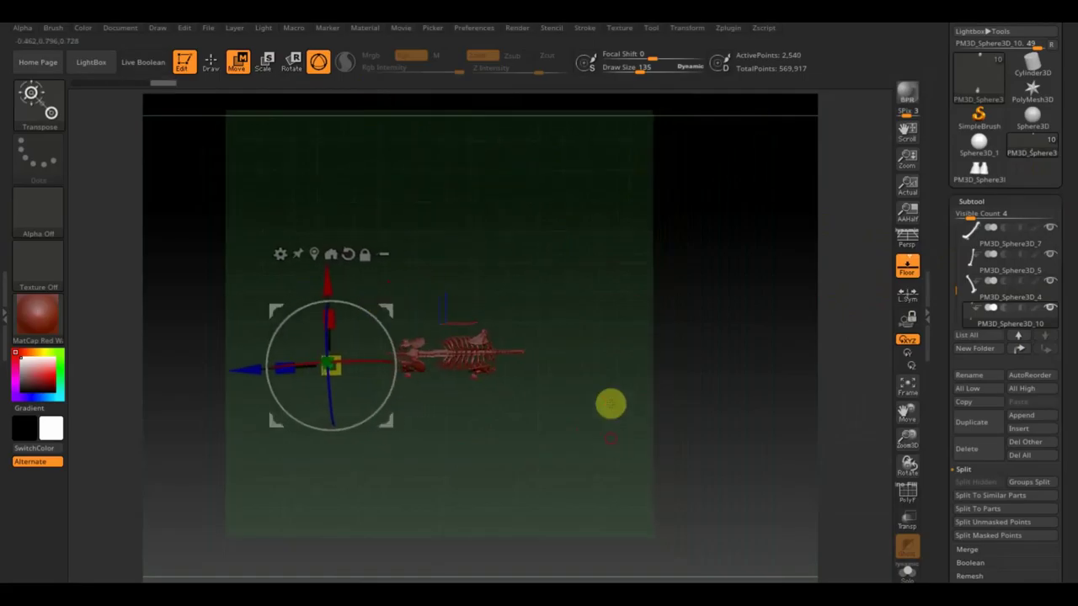
mouse_move(608, 404)
left_mouse_down()
mouse_move(609, 274)
mouse_move(607, 314)
mouse_move(595, 265)
mouse_move(650, 319)
left_mouse_up()
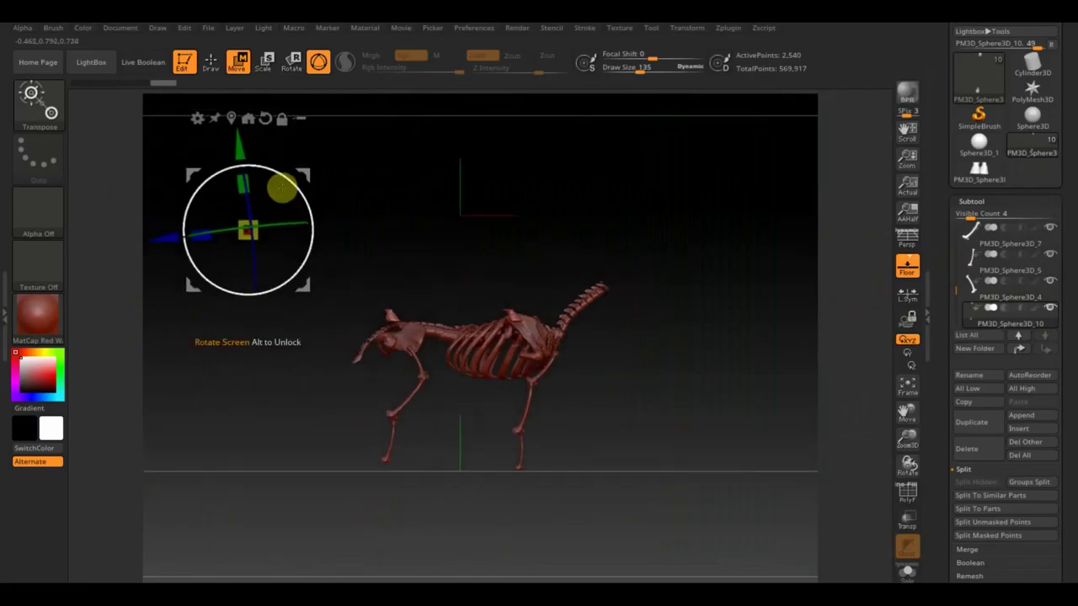
mouse_move(187, 173)
left_mouse_down("alt")
mouse_move(199, 339)
mouse_move(193, 330)
left_mouse_up("alt")
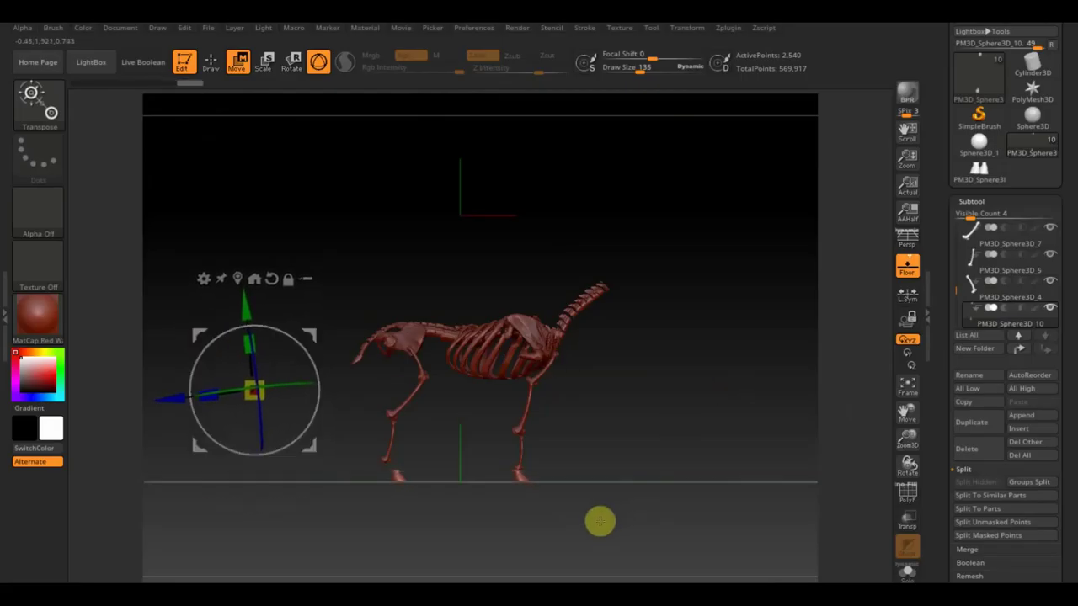
left_click_drag(617, 524, 496, 462, "ctrl")
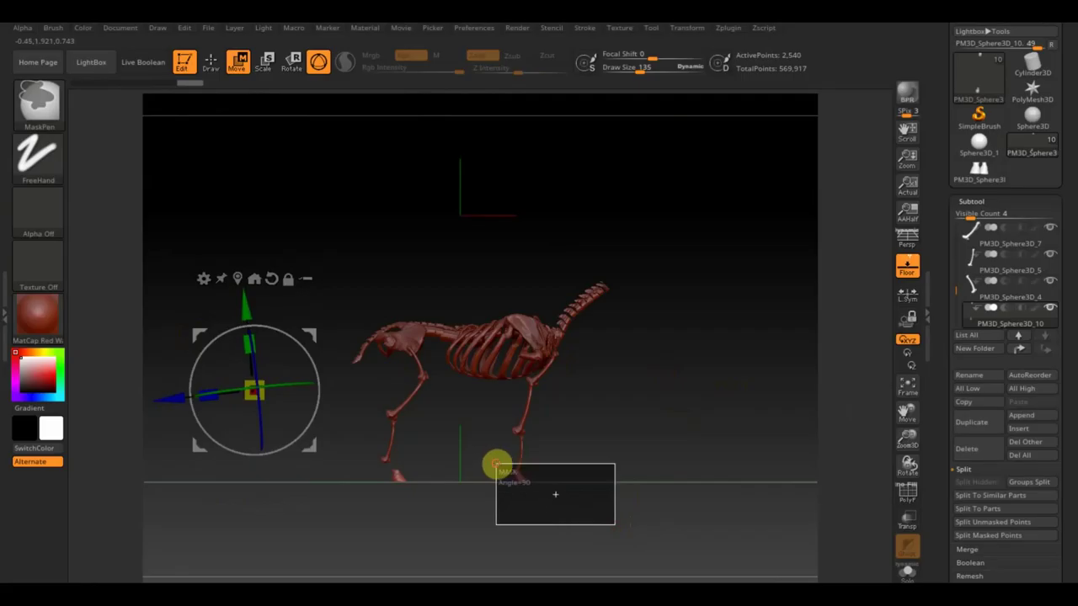
key("ctrl")
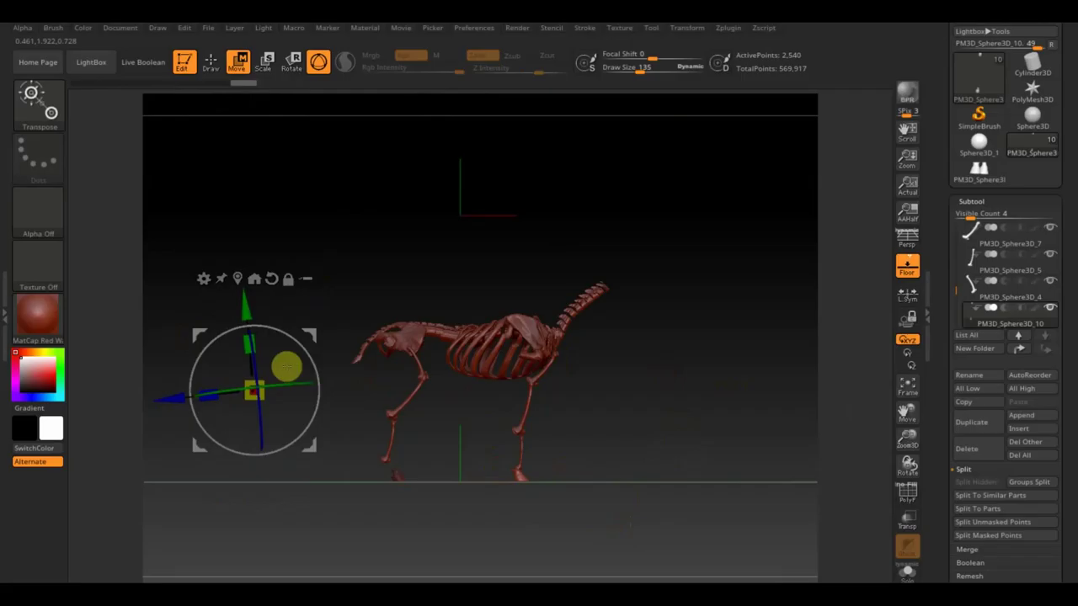
left_click_drag(202, 331, 216, 339)
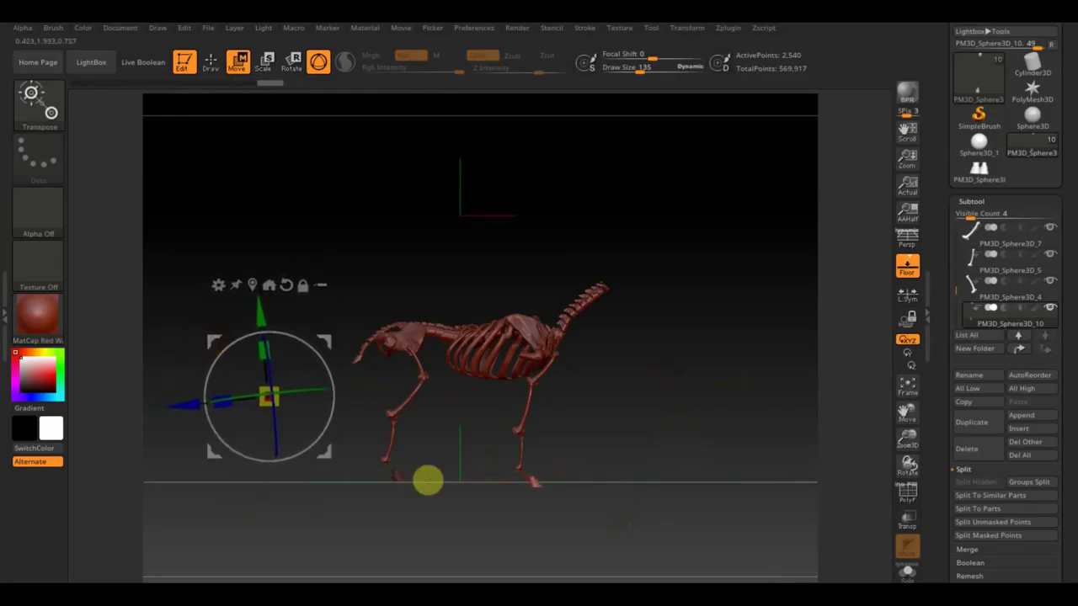
key("ctrl")
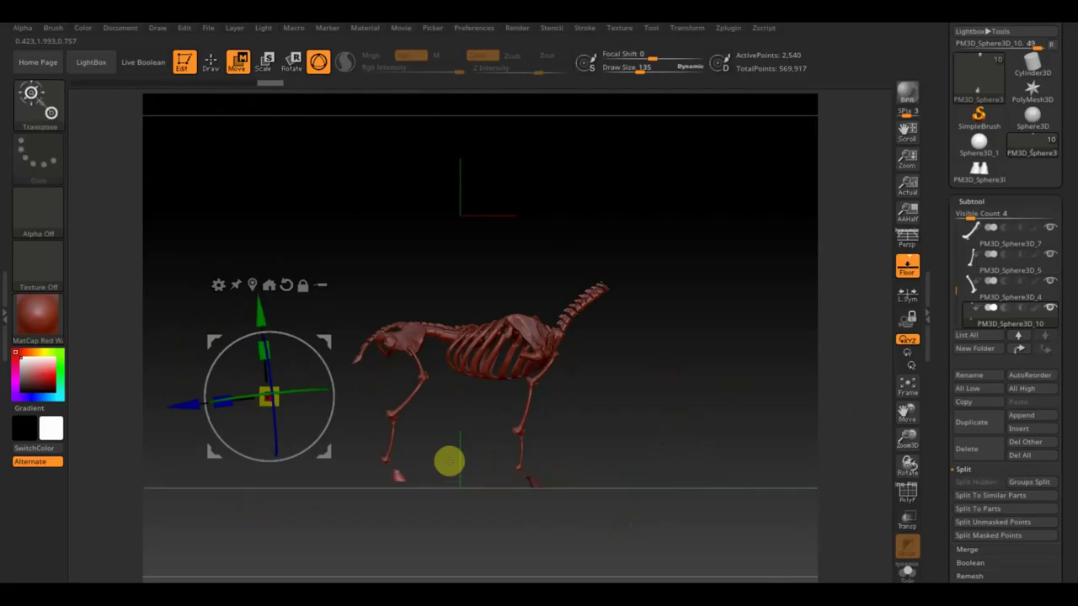
left_click_drag(216, 336, 211, 344)
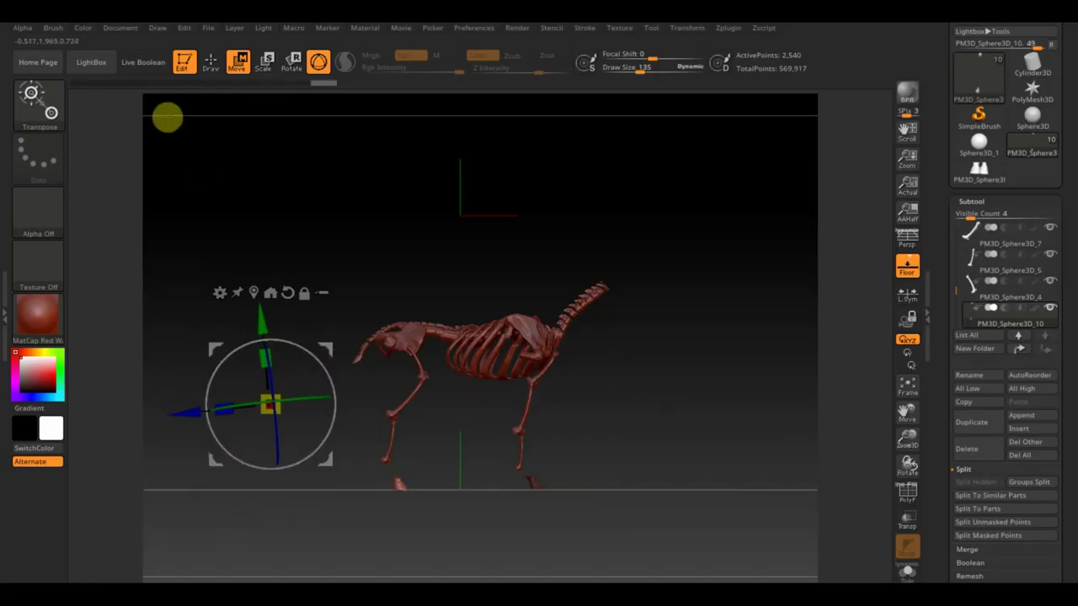
Select the PM3D_Sphere3D_4 leg bone subtool and duplicate it
left_click(209, 62)
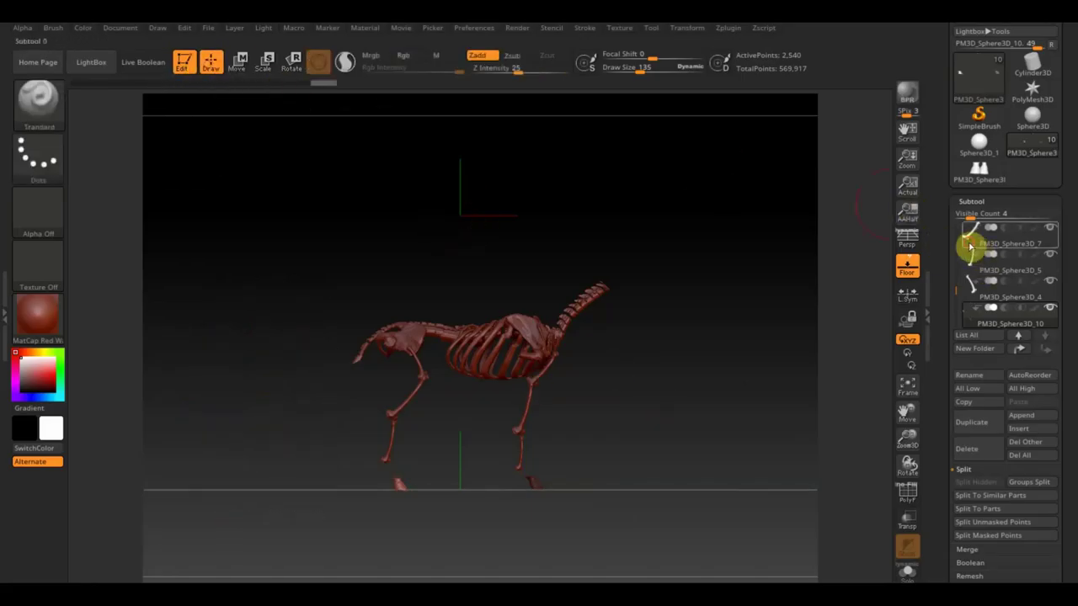
left_click(971, 246)
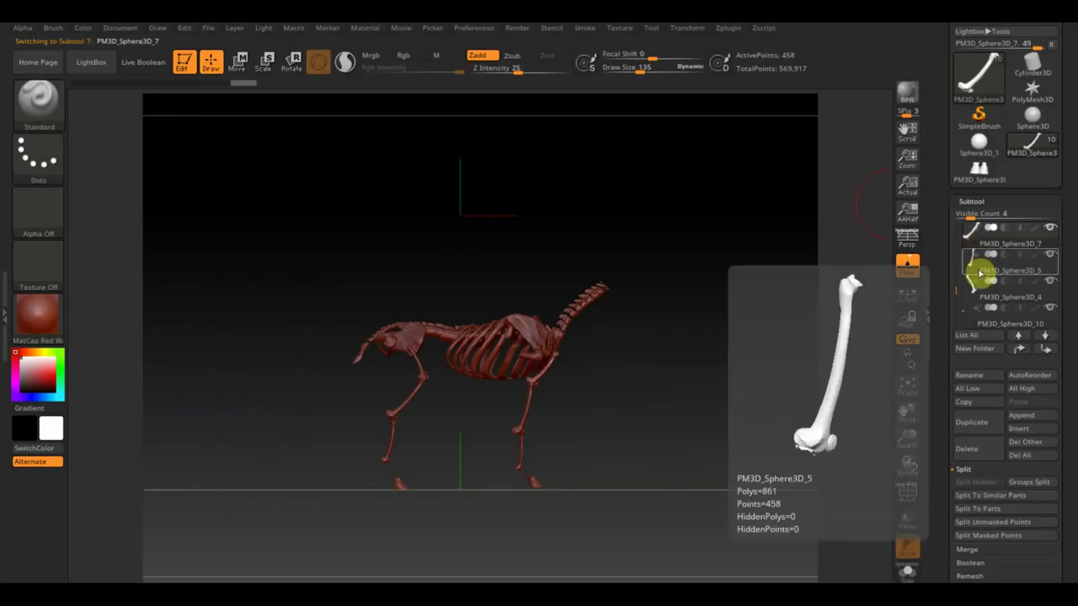
left_click(979, 274)
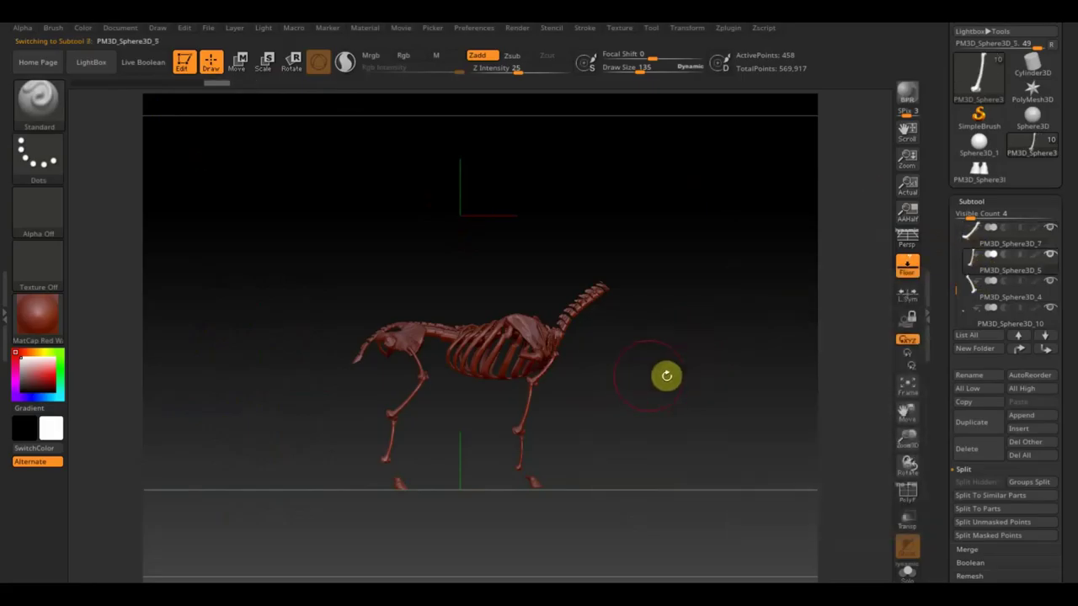
left_click(976, 291)
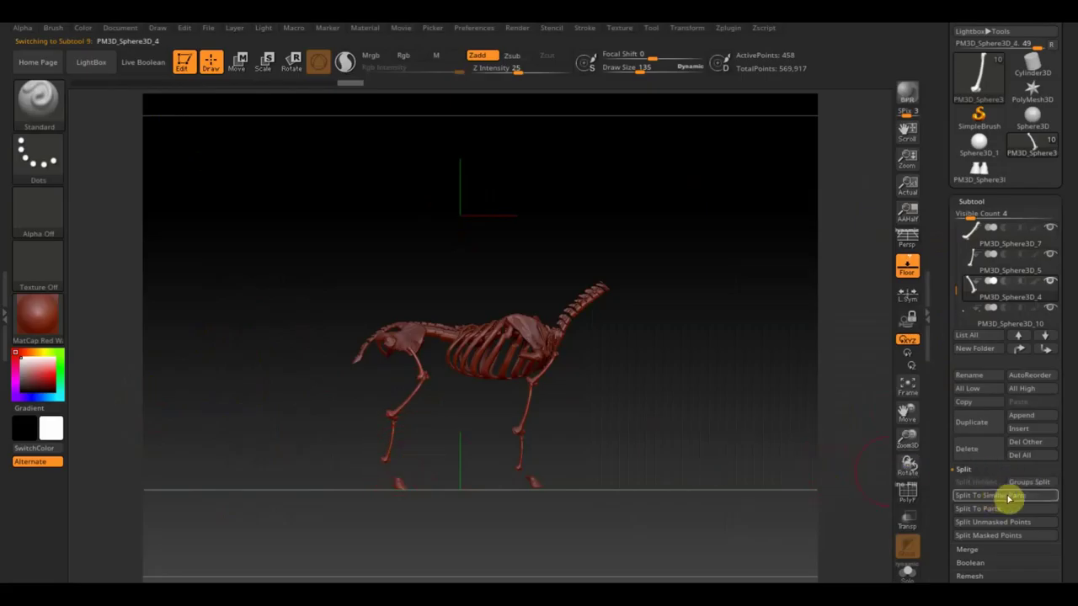
left_click(987, 427)
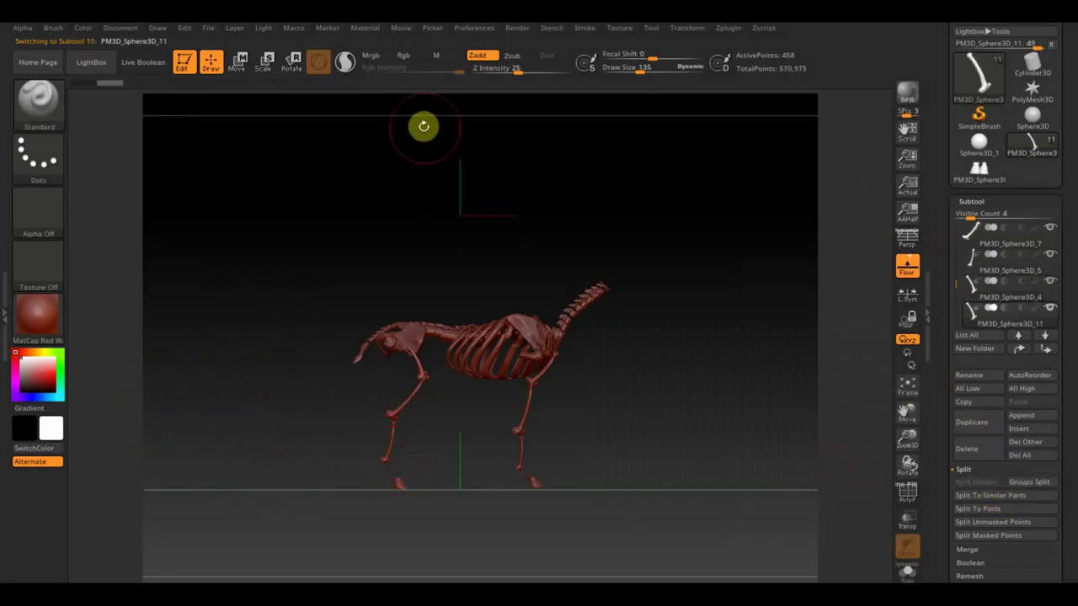
left_click(240, 62)
Rotate and slide the duplicated bone so it slants down into the hoof at the lower leg
left_click_drag(457, 294, 430, 395)
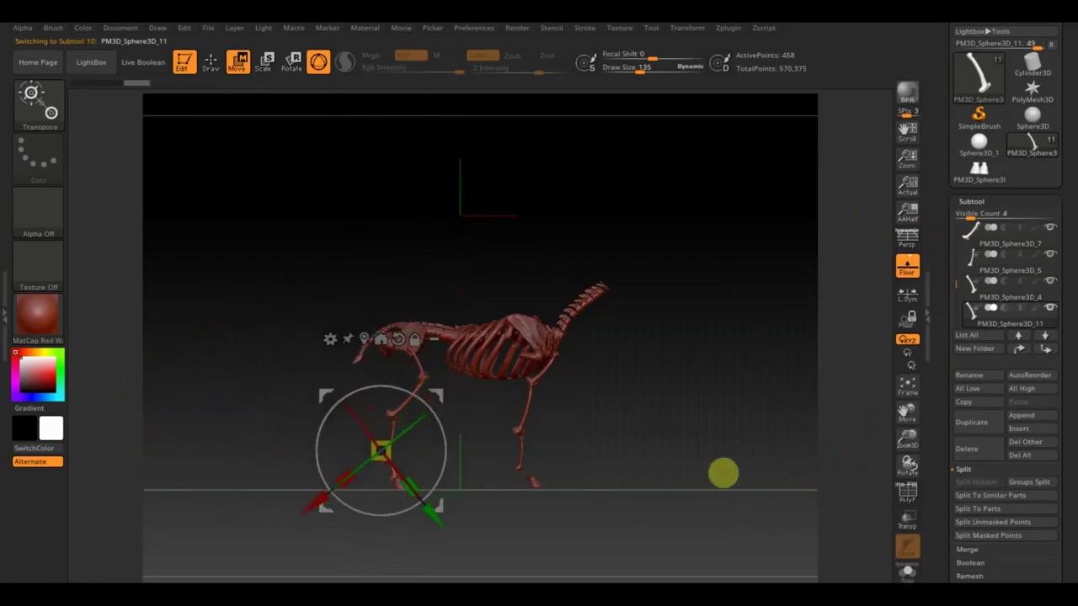
mouse_move(736, 452)
left_mouse_down("alt")
mouse_move(741, 522)
mouse_move(598, 462)
mouse_move(572, 224)
mouse_move(606, 347)
left_mouse_up("alt")
left_click_drag(396, 156, 396, 134)
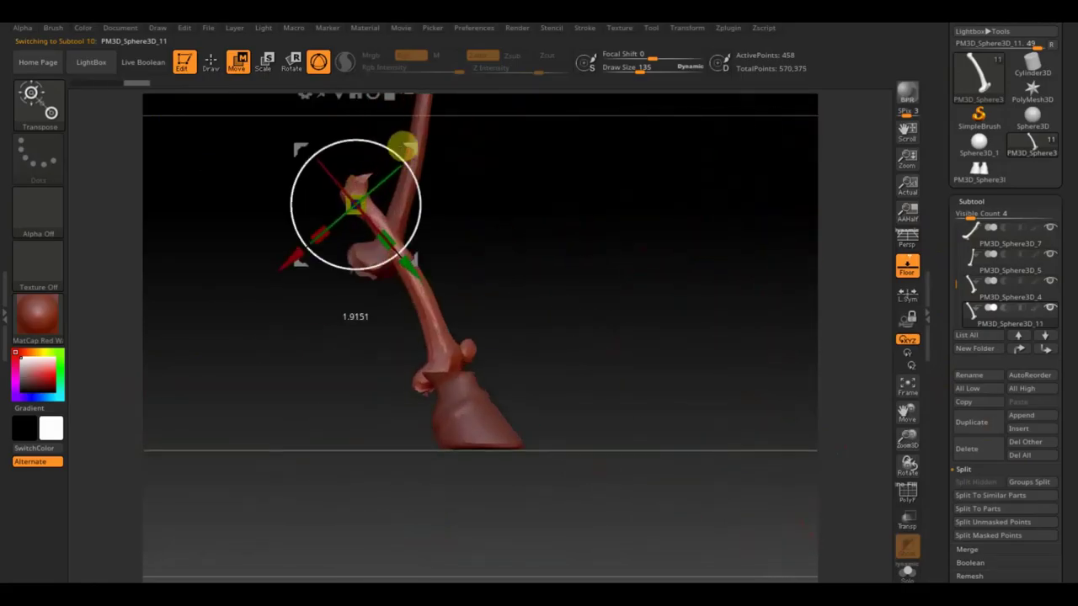
left_click_drag(589, 252, 471, 253)
left_click_drag(393, 234, 405, 195)
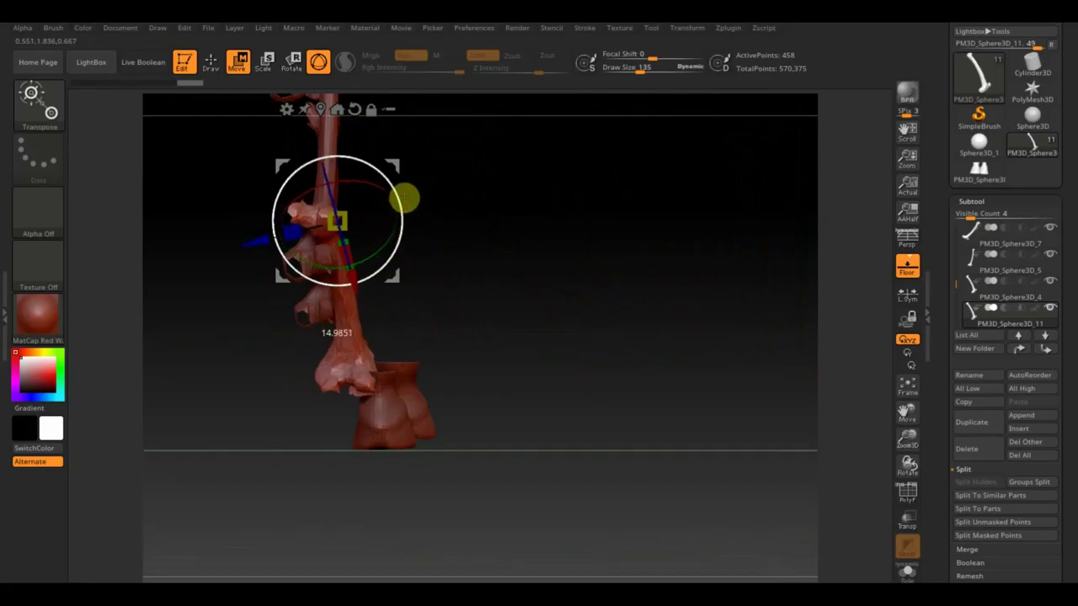
mouse_move(519, 253)
left_mouse_down()
mouse_move(457, 260)
mouse_move(549, 284)
mouse_move(506, 328)
left_mouse_up()
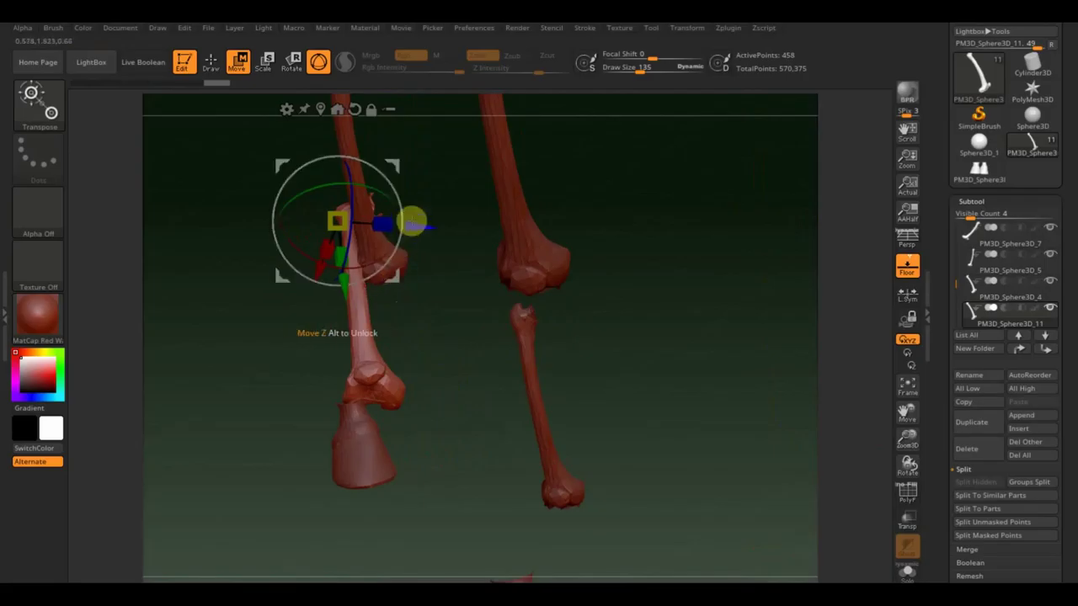
left_click_drag(396, 166, 417, 168)
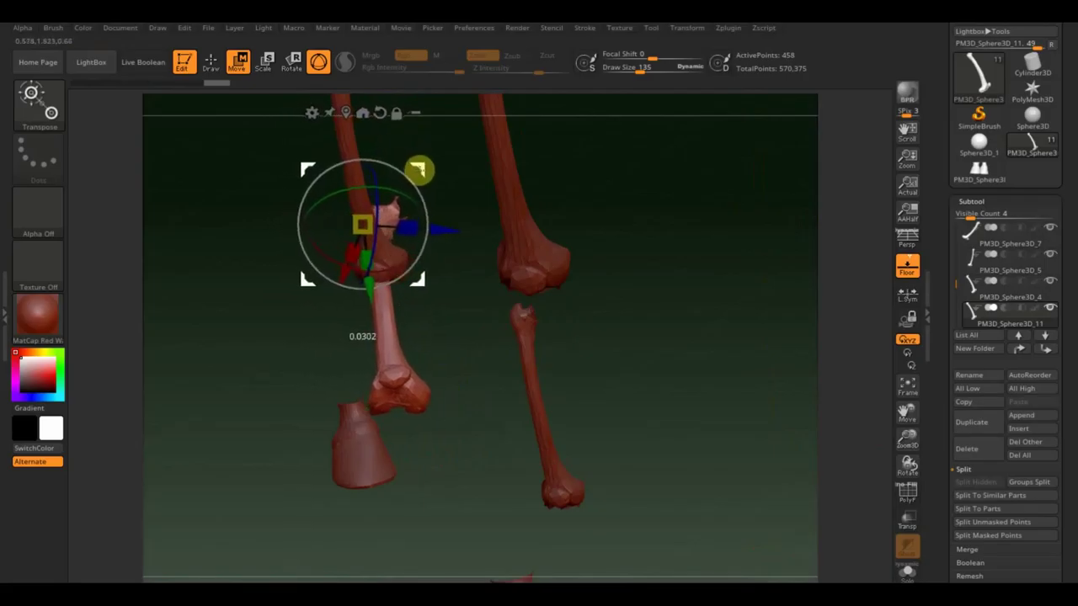
mouse_move(676, 296)
left_mouse_down()
mouse_move(738, 284)
mouse_move(646, 343)
left_mouse_up()
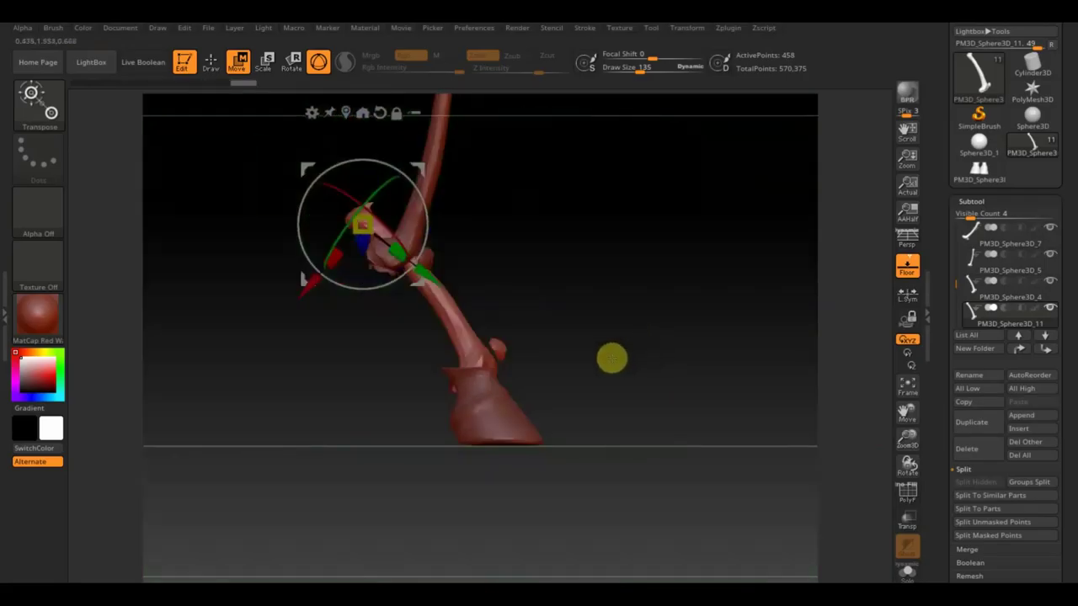
left_click(211, 61)
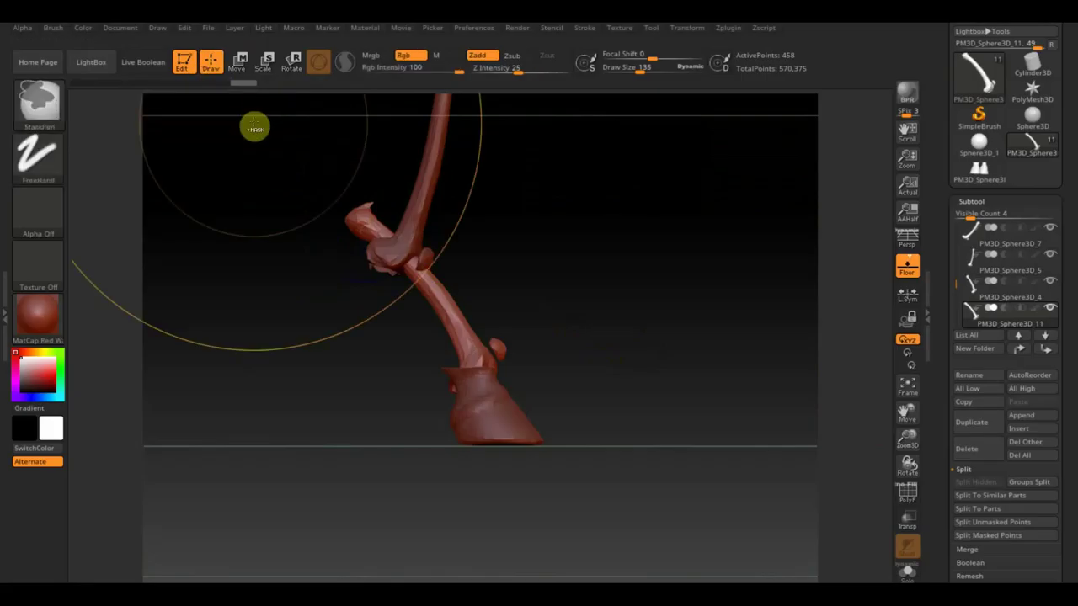
Set the brush size to 5 and trim off the knob above the leg joint
left_click_drag(645, 68, 621, 80)
left_click_drag(268, 139, 413, 257, "ctrl+shift")
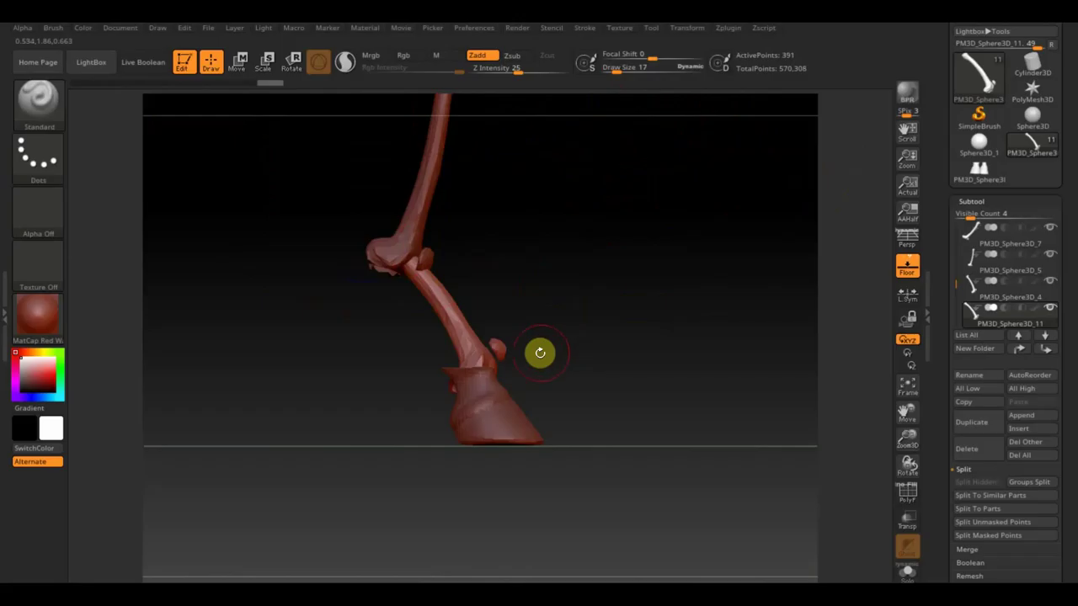
key("ctrl+z")
key("ctrl+shift+z")
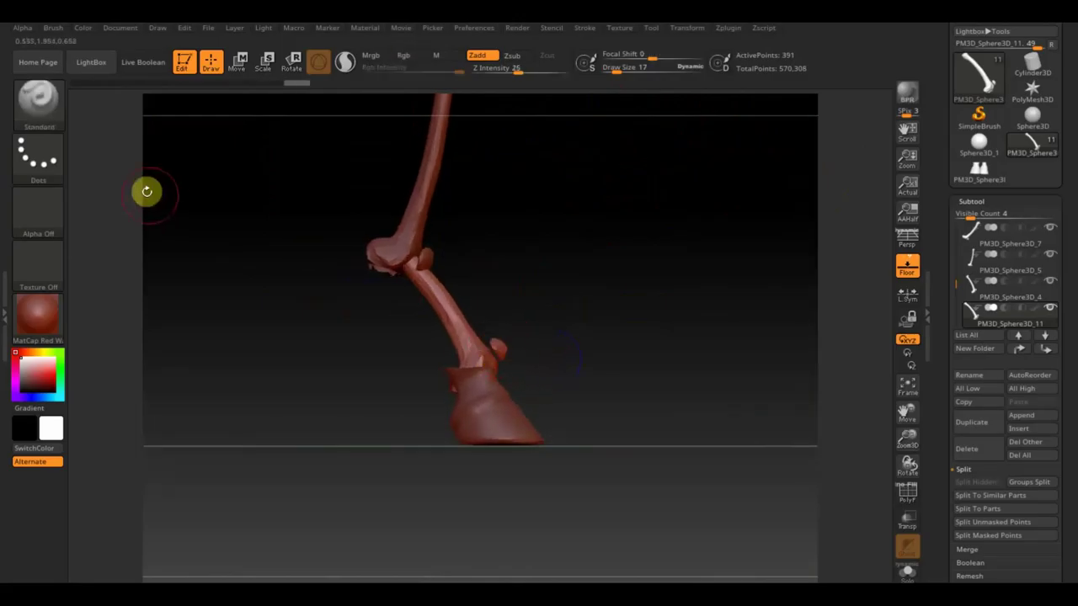
Switch to the Move Topological brush and turn the view to the leg's front
left_click(42, 99)
left_click(278, 123)
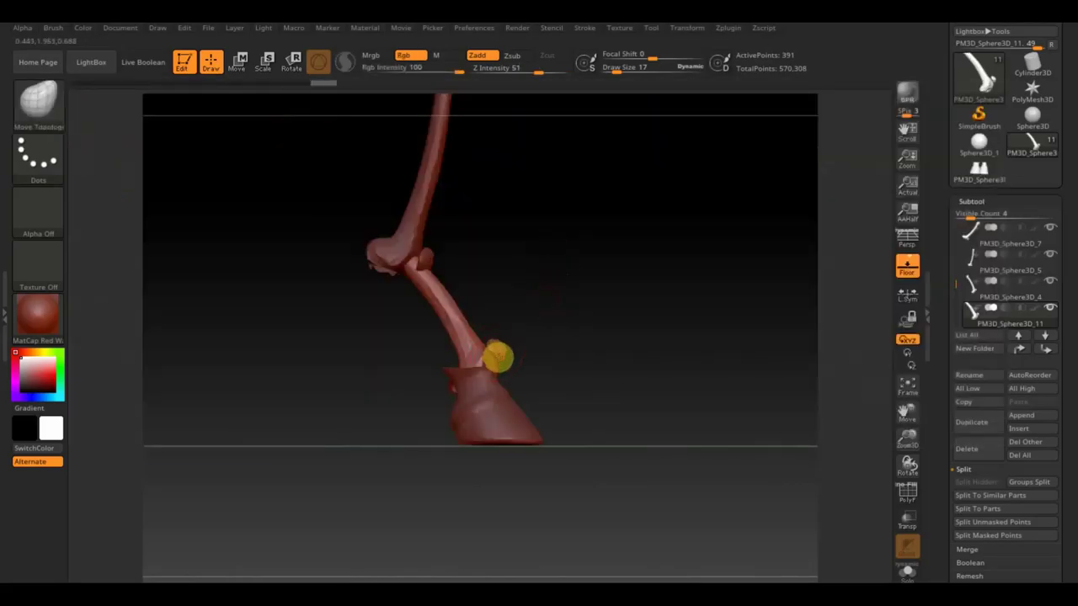
mouse_move(580, 366)
left_mouse_down()
mouse_move(489, 373)
mouse_move(506, 362)
left_mouse_up()
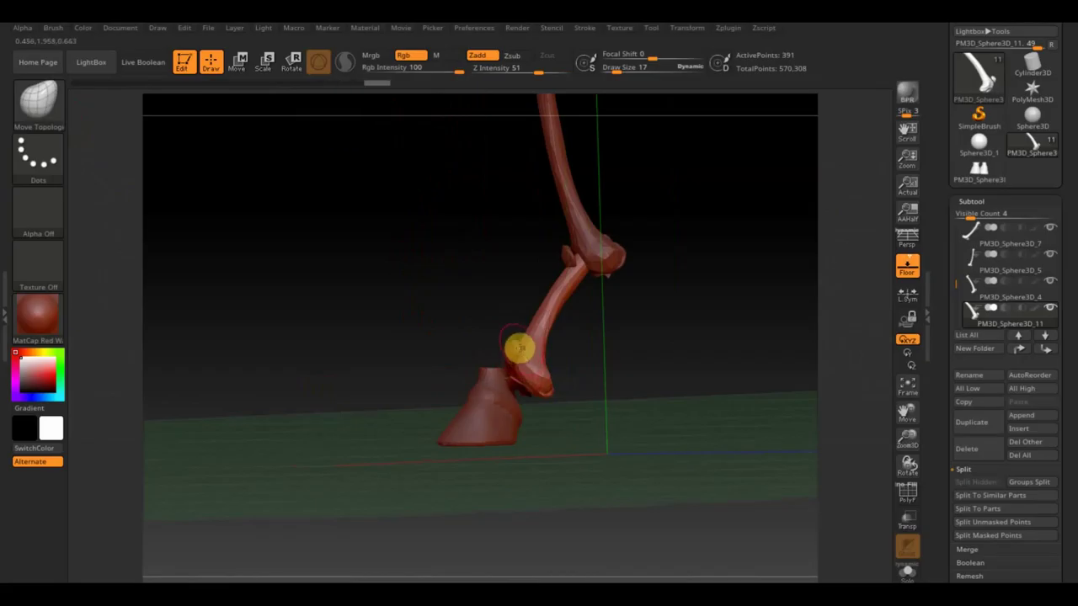
left_click_drag(578, 373, 714, 389)
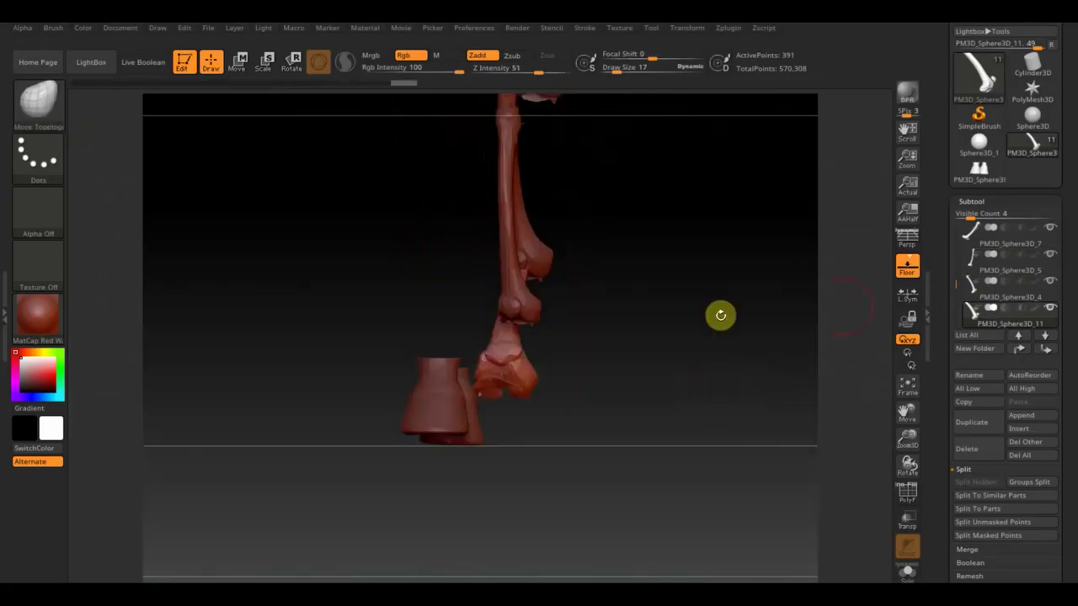
Make the hoof piece PM3D_Sphere3D_10 active and nudge it sideways with the 3D gizmo
key("n")
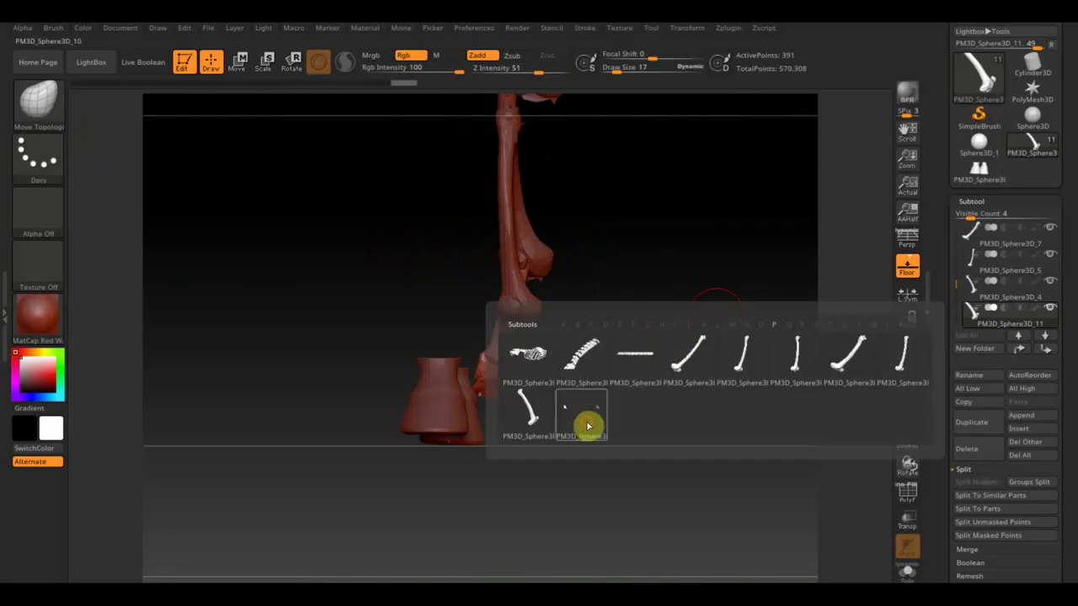
left_click(584, 426)
left_click(236, 62)
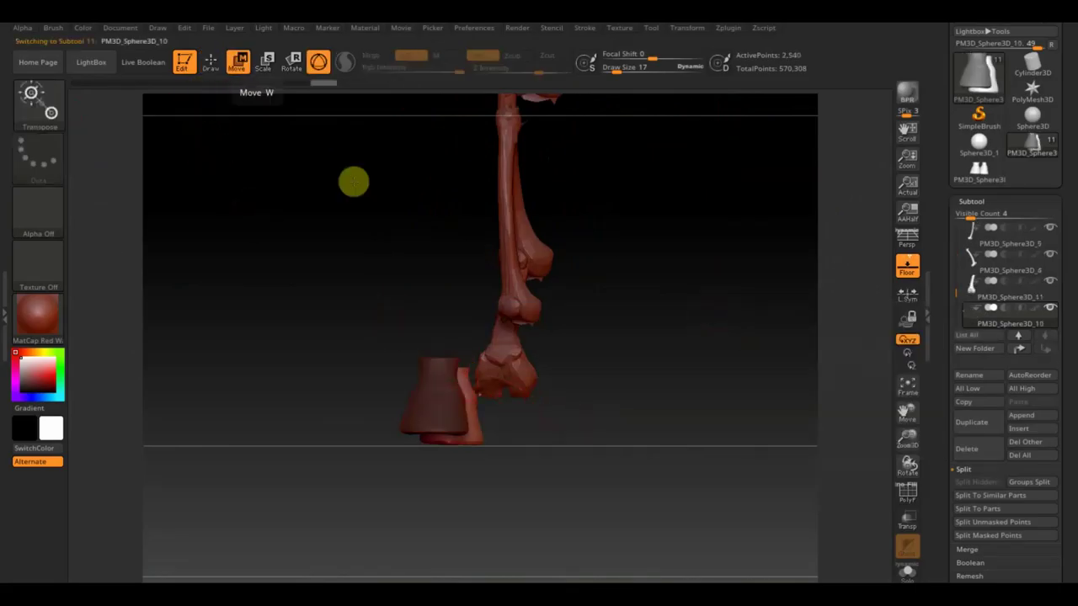
left_click(450, 444)
left_click_drag(461, 369, 472, 517)
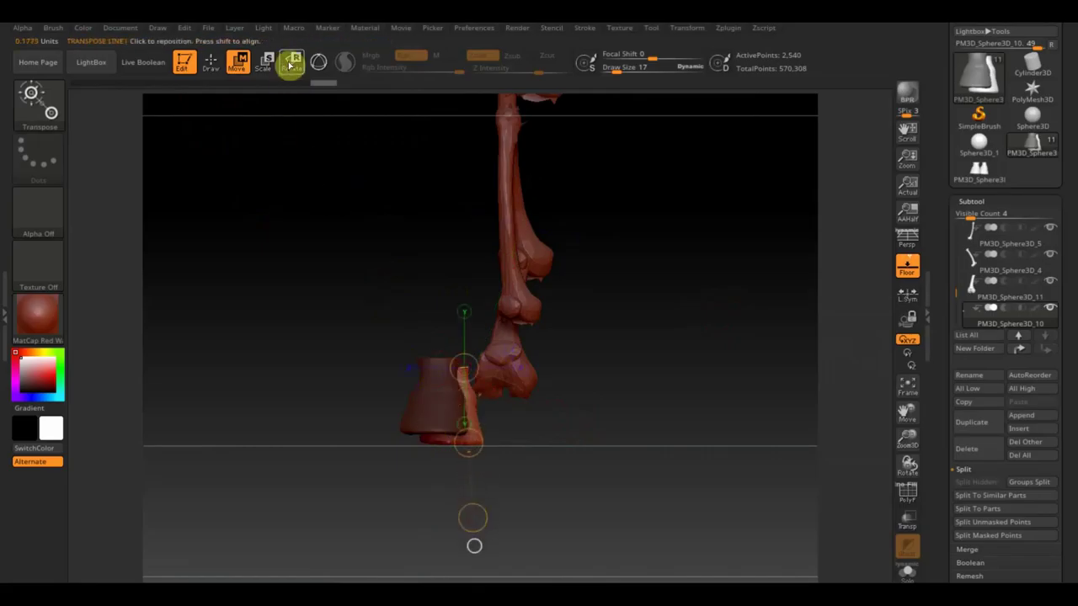
left_click(318, 62)
left_click_drag(373, 365, 423, 386)
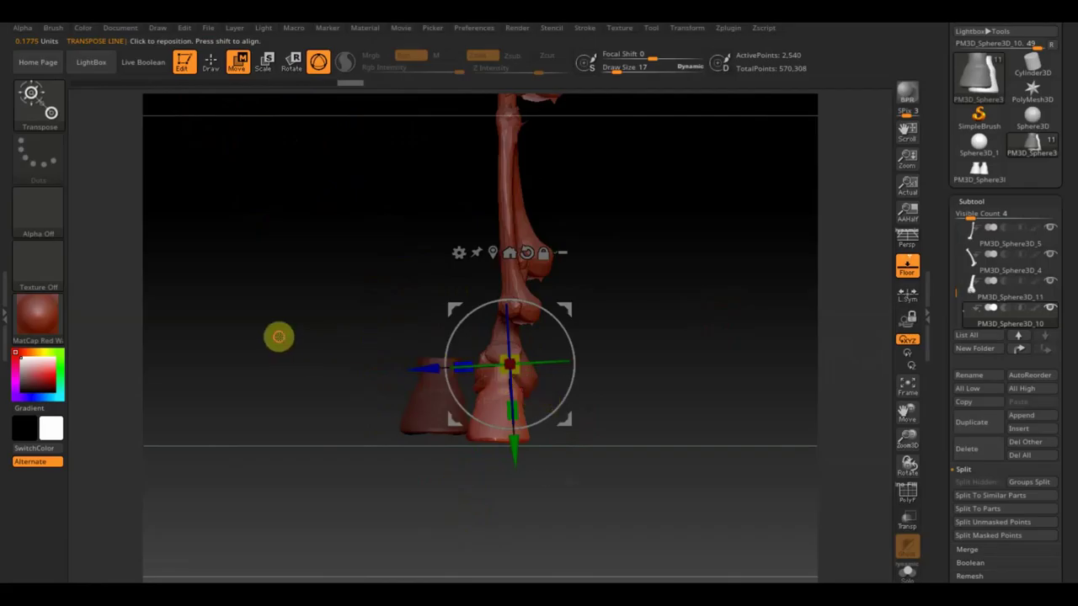
Check the hoof from a straight side view, undo a trial flip, and make PM3D_Sphere3D_11 active
left_click_drag(278, 337, 348, 355)
left_click_drag(649, 453, 686, 489, "shift")
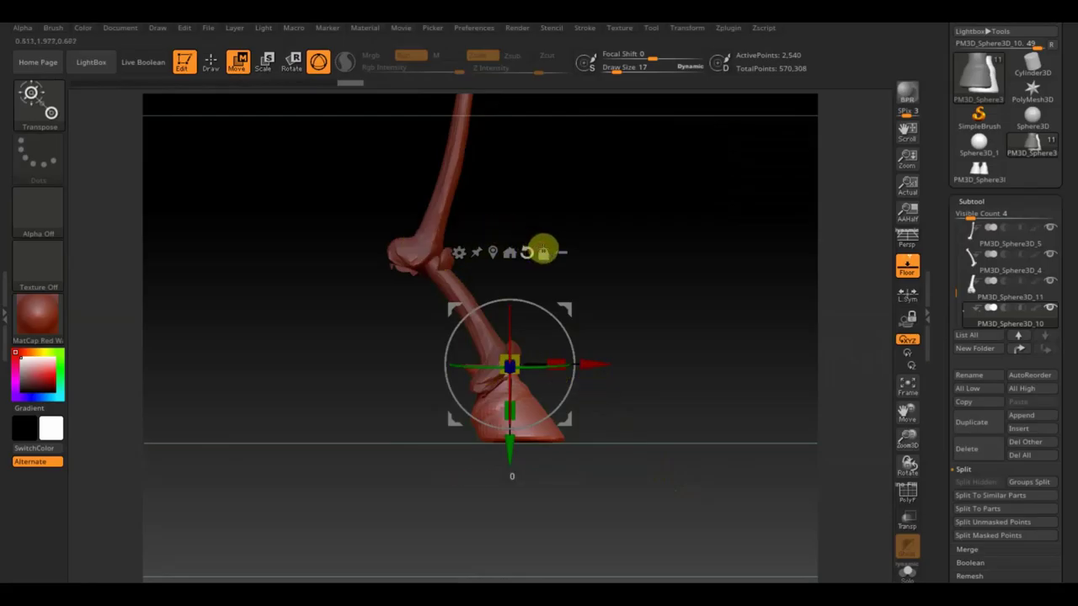
left_click(543, 252)
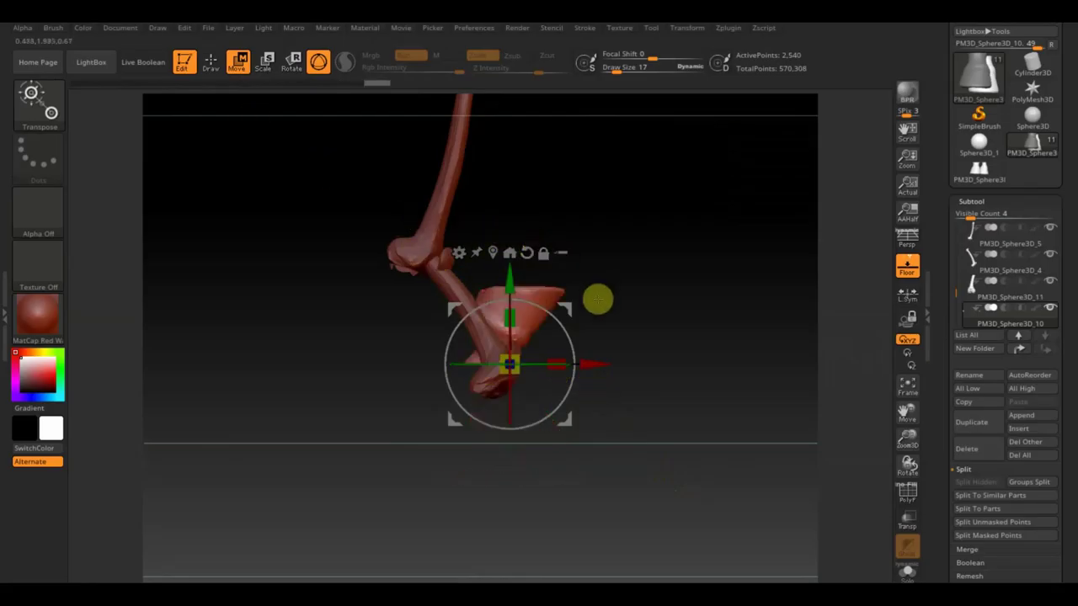
key("ctrl+z")
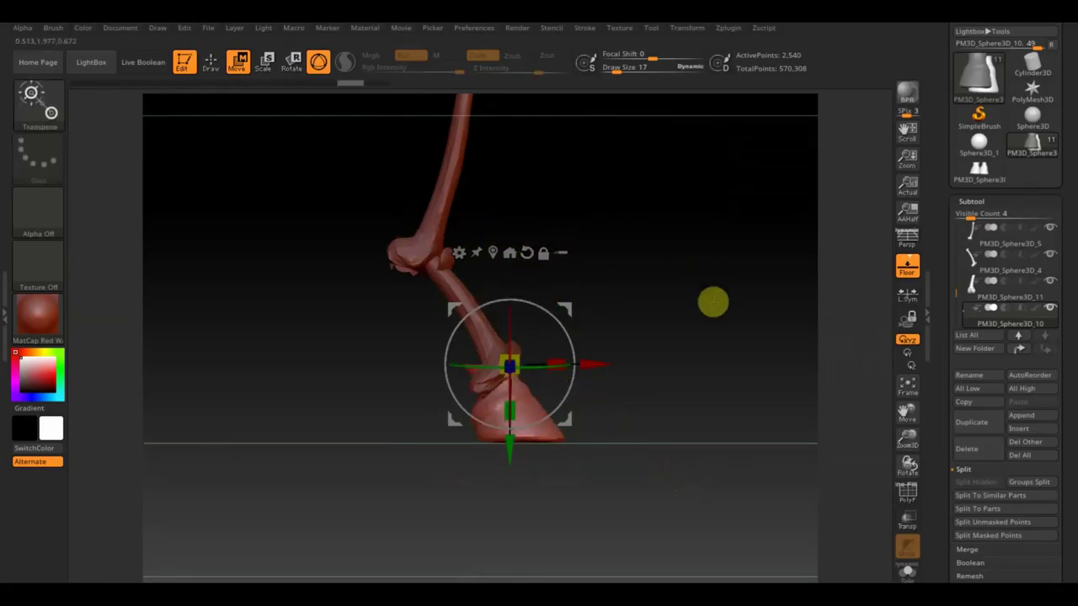
left_click_drag(712, 301, 305, 266, "alt")
mouse_move(729, 337)
left_mouse_down("alt")
mouse_move(426, 368)
mouse_move(855, 388)
mouse_move(665, 387)
mouse_move(843, 387)
left_mouse_up("alt")
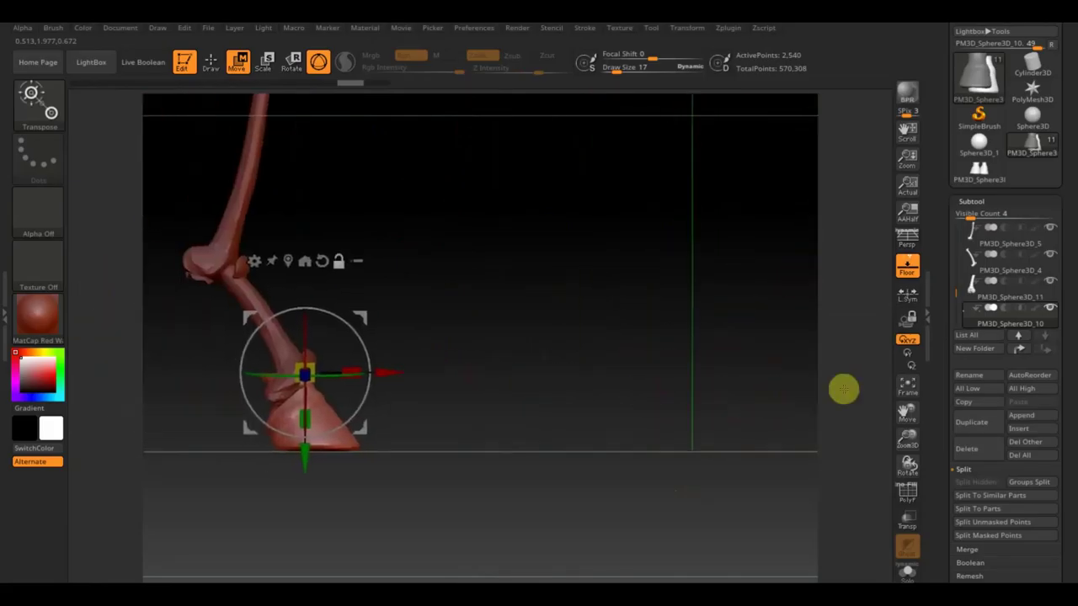
left_click(981, 294)
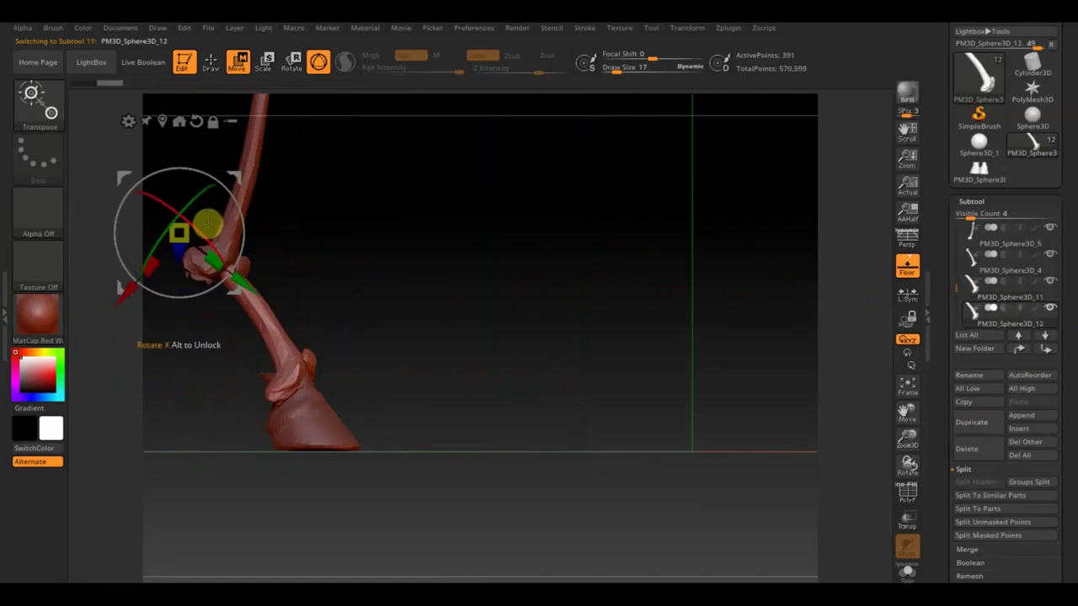
Move the duplicated leg across the centre axis to the opposite side
left_click_drag(127, 174, 589, 199)
mouse_move(413, 428)
left_mouse_down("alt")
mouse_move(207, 438)
mouse_move(194, 402)
left_mouse_up("alt")
mouse_move(265, 205)
left_mouse_down()
mouse_move(554, 271)
mouse_move(698, 234)
mouse_move(665, 212)
mouse_move(657, 163)
left_mouse_up()
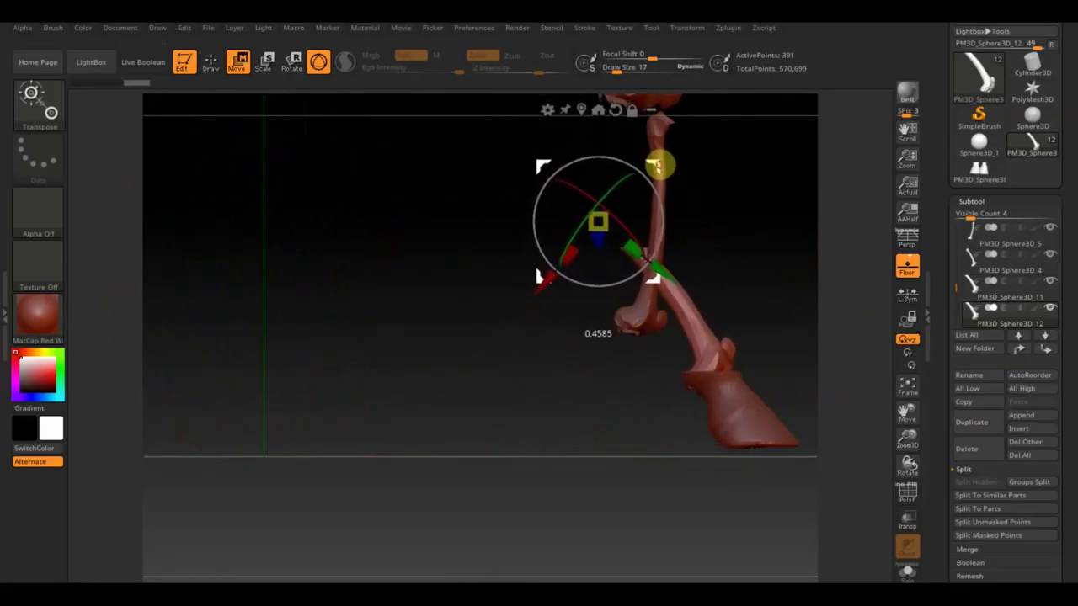
mouse_move(767, 206)
left_mouse_down()
mouse_move(791, 224)
mouse_move(739, 234)
mouse_move(729, 269)
left_mouse_up()
Rotate the duplicated lower leg and hoof straight, then shift them left and down
left_click_drag(665, 242, 667, 227)
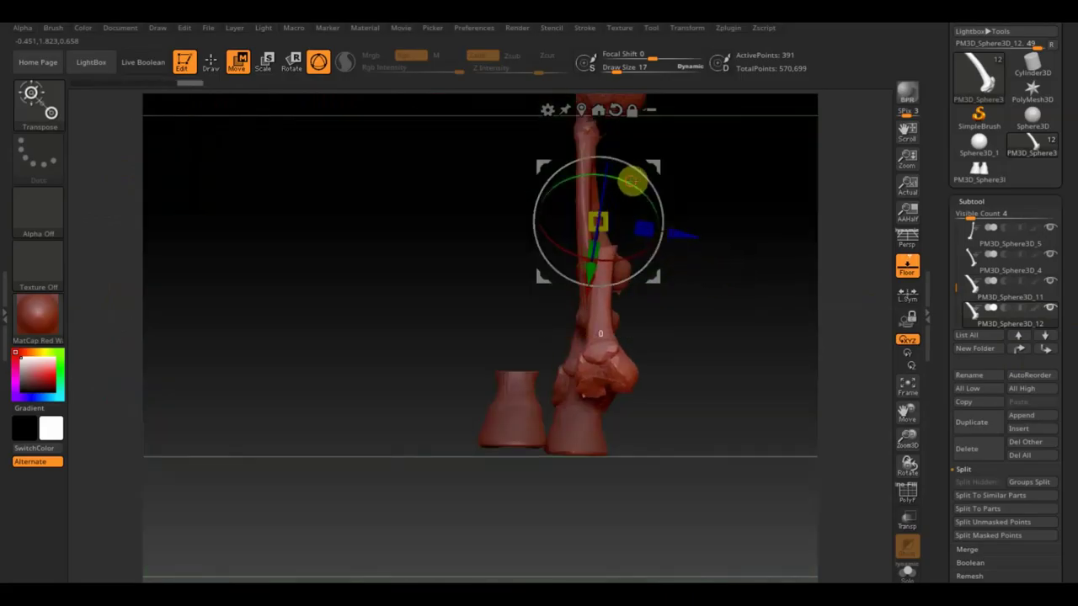
left_click_drag(637, 184, 642, 187)
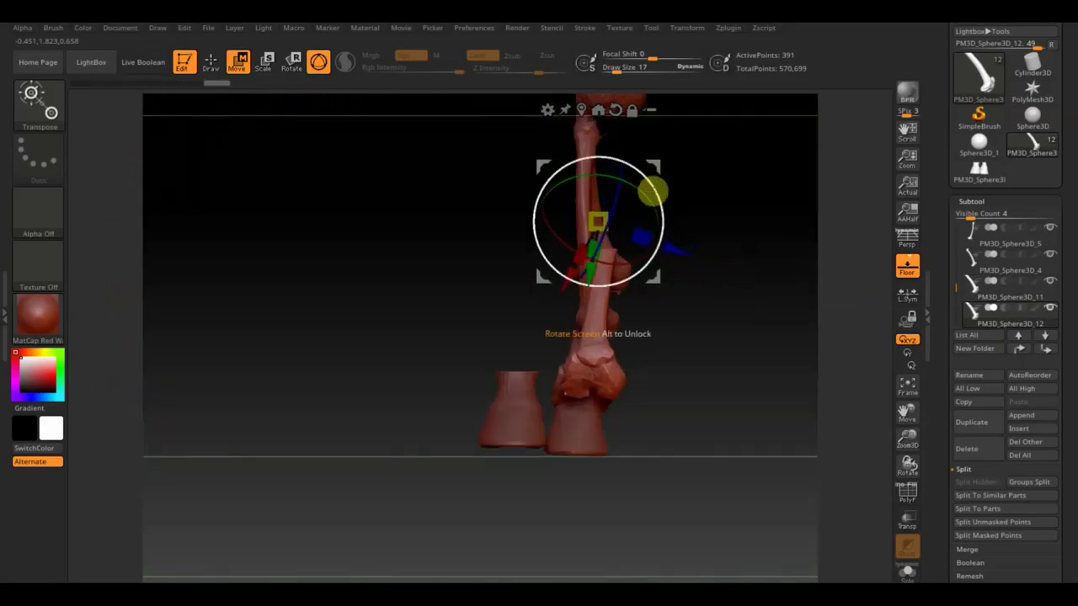
left_click_drag(659, 192, 640, 179)
left_click_drag(686, 325, 748, 344)
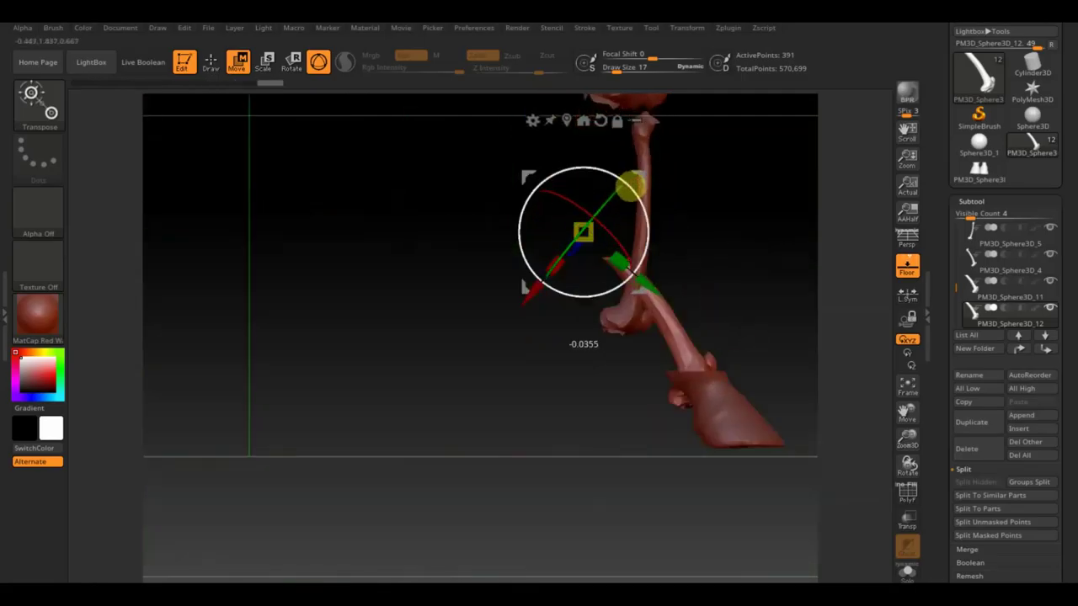
left_click_drag(629, 186, 636, 182)
left_click_drag(583, 230, 558, 240)
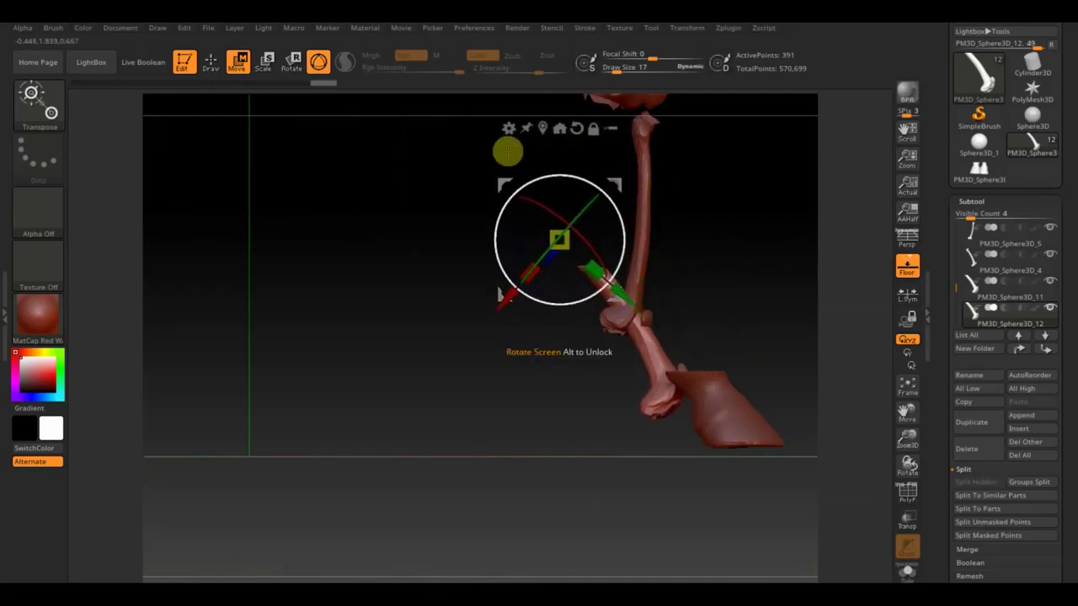
left_click(211, 61)
left_click_drag(455, 167, 631, 308, "ctrl+shift")
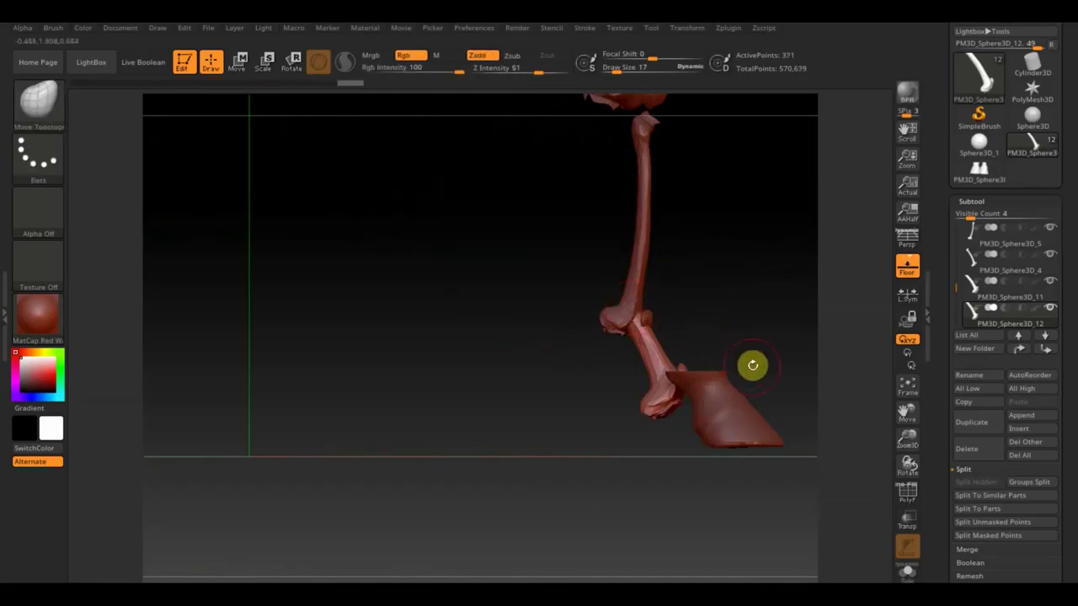
Make hoof piece PM3D_Sphere3D_10 active and slide it under the leg, slightly lower
key("n")
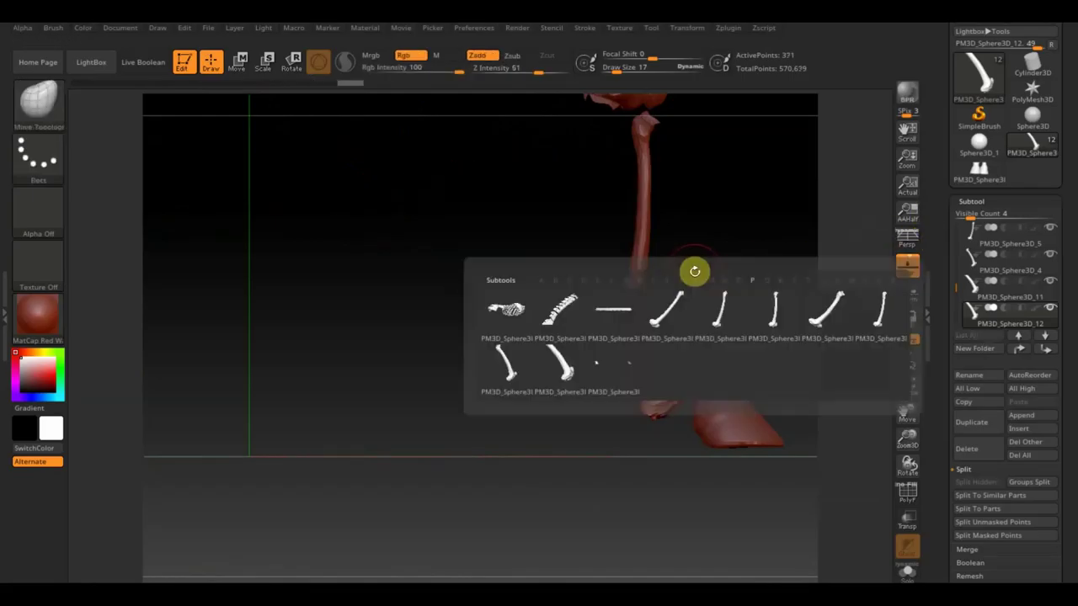
left_click(610, 357)
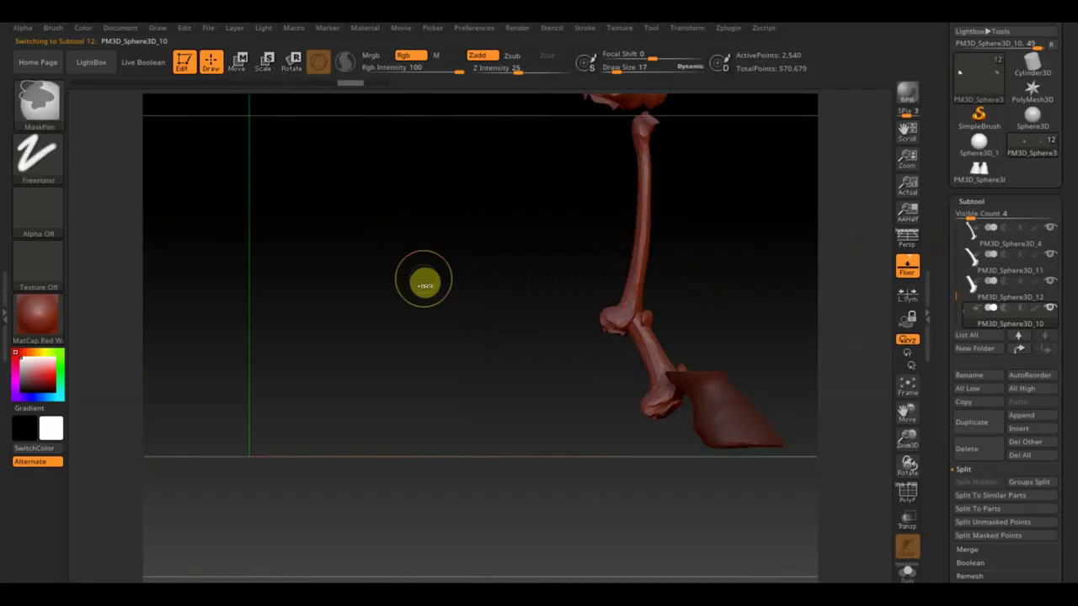
left_click_drag(491, 298, 426, 298)
left_click_drag(664, 320, 688, 325)
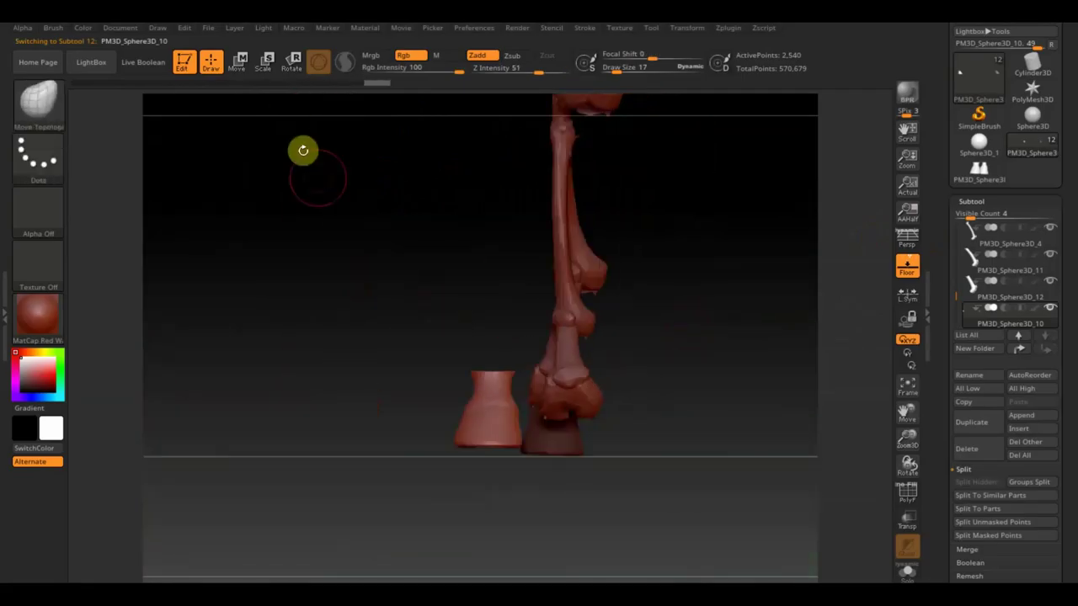
left_click(249, 64)
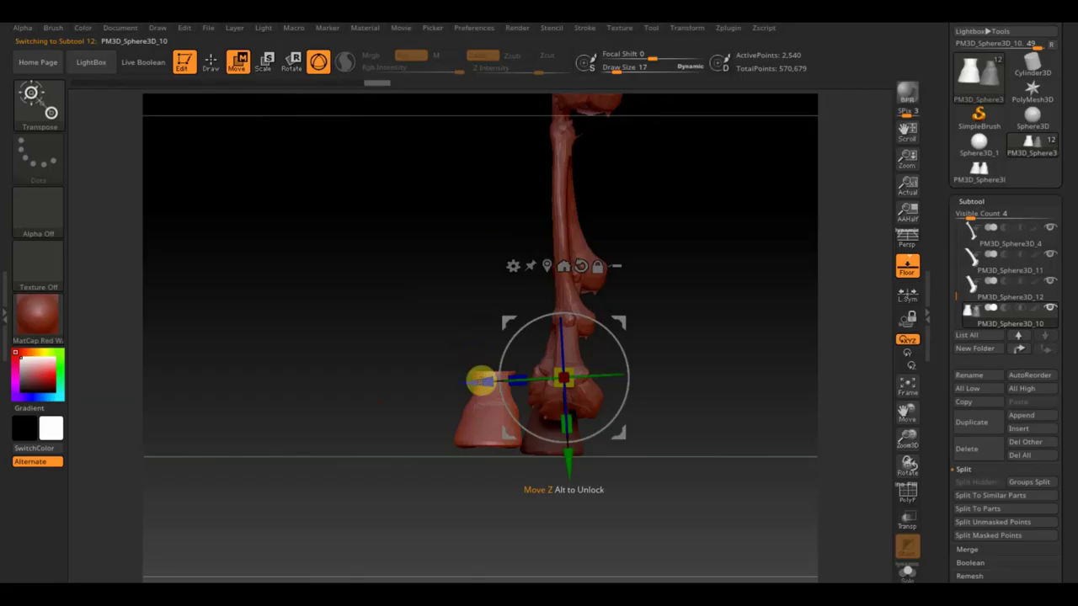
left_click_drag(480, 378, 565, 404)
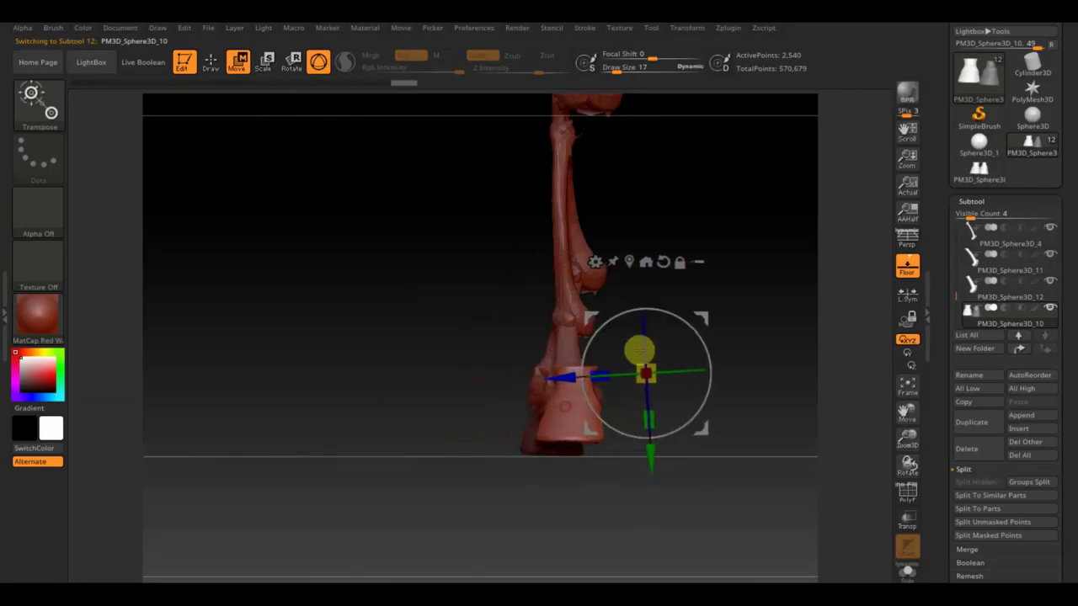
left_click_drag(589, 313, 590, 334)
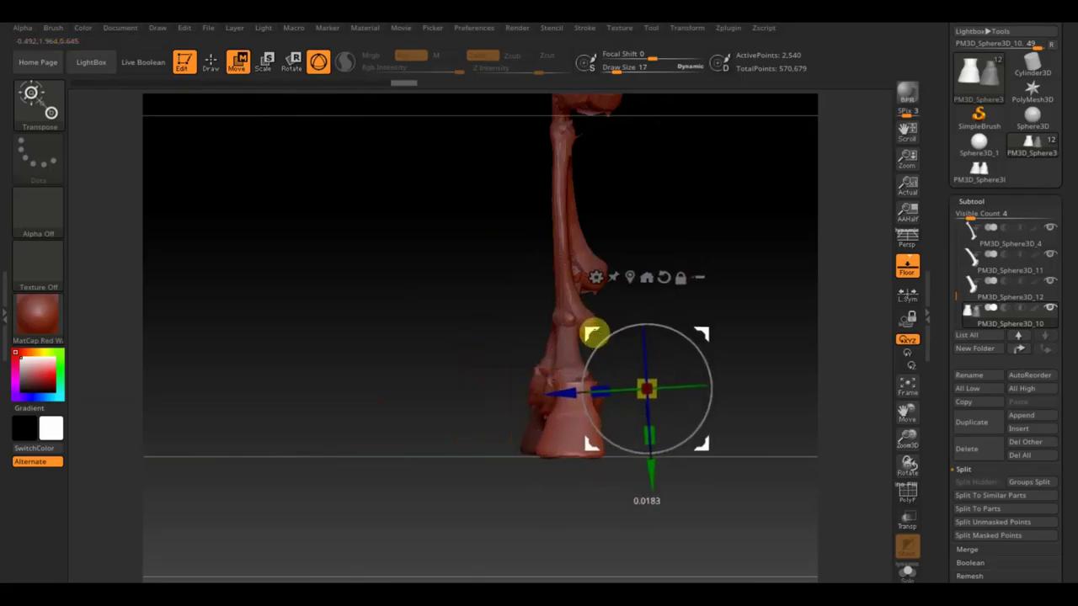
left_click_drag(329, 337, 404, 348)
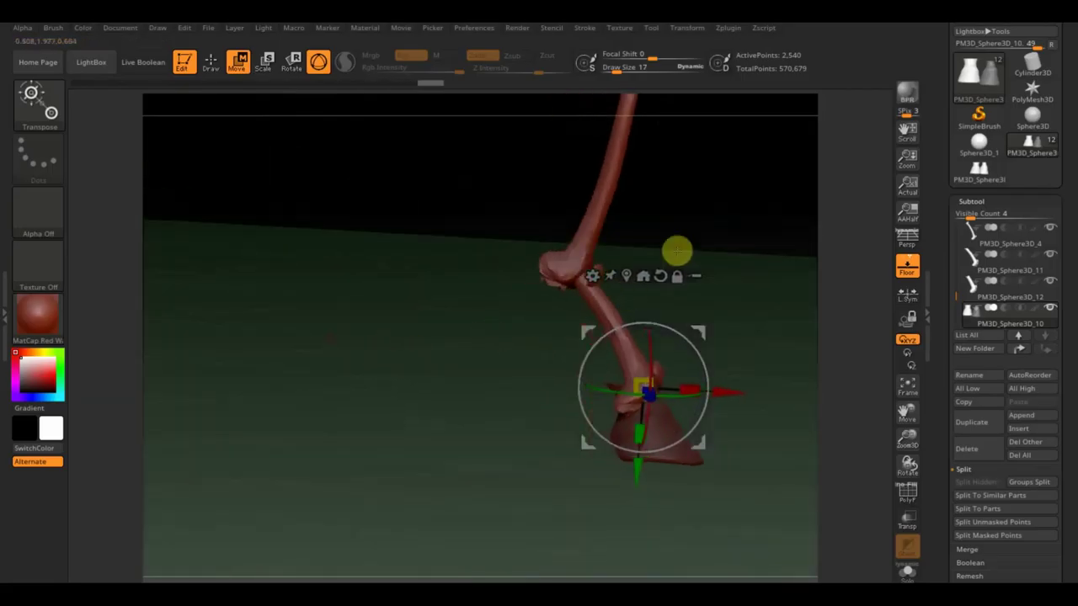
mouse_move(678, 250)
left_mouse_down("shift")
mouse_move(711, 223)
mouse_move(233, 154)
mouse_move(578, 399)
mouse_move(421, 449)
mouse_move(615, 364)
left_mouse_up("shift")
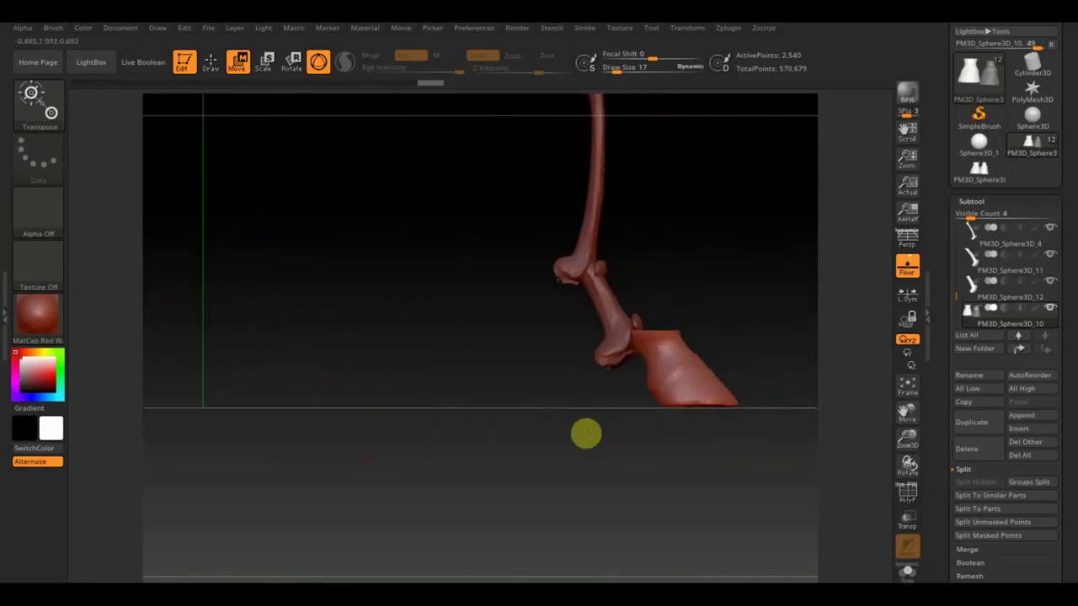
mouse_move(584, 433)
left_mouse_down("alt")
mouse_move(567, 378)
mouse_move(433, 436)
mouse_move(830, 440)
left_mouse_up("alt")
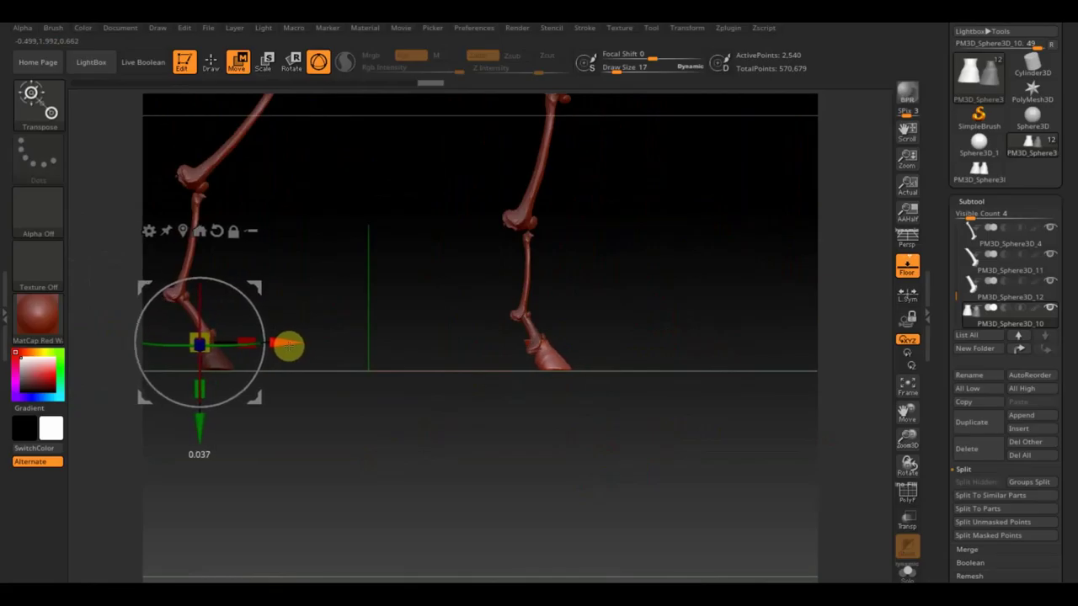
mouse_move(393, 356)
left_mouse_down()
mouse_move(559, 448)
mouse_move(543, 455)
mouse_move(575, 447)
left_mouse_up()
left_click(211, 61)
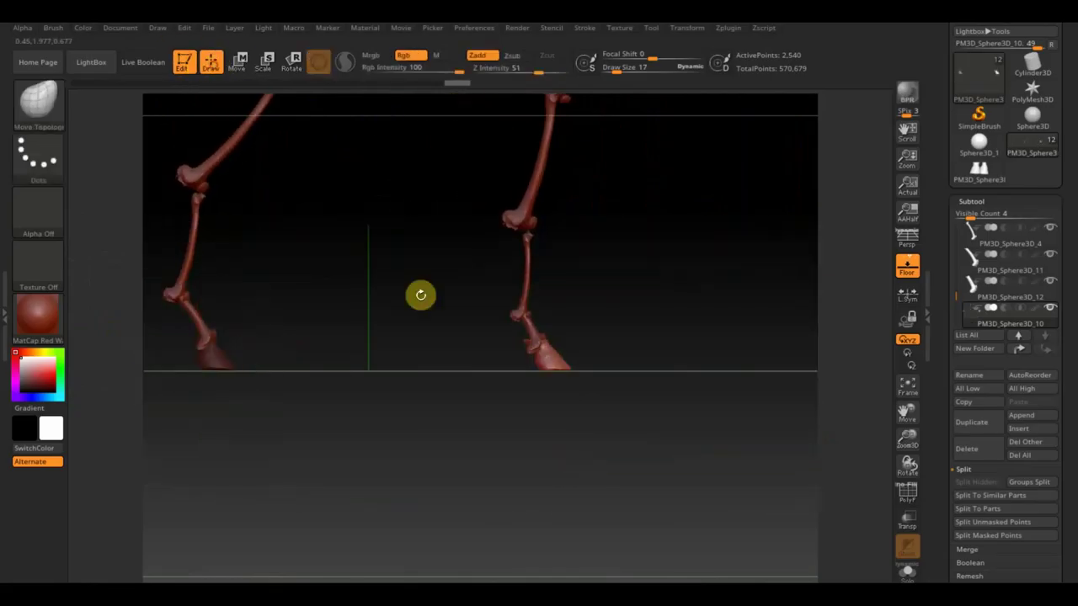
Invert the mask on the hooves and zoom out to show the whole skeleton
left_click_drag(525, 475, 441, 461, "shift")
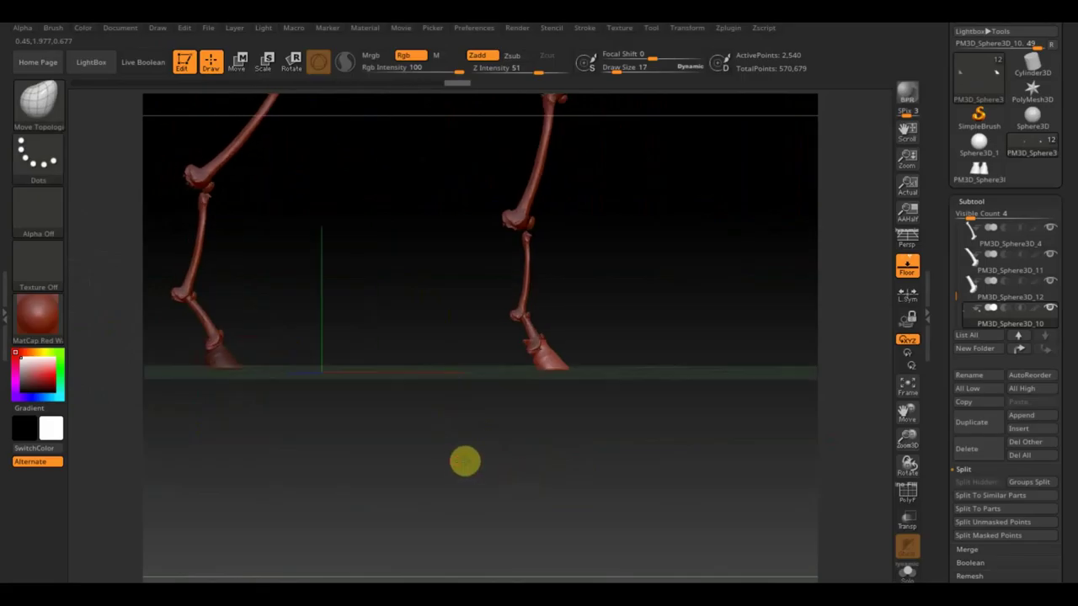
key("ctrl")
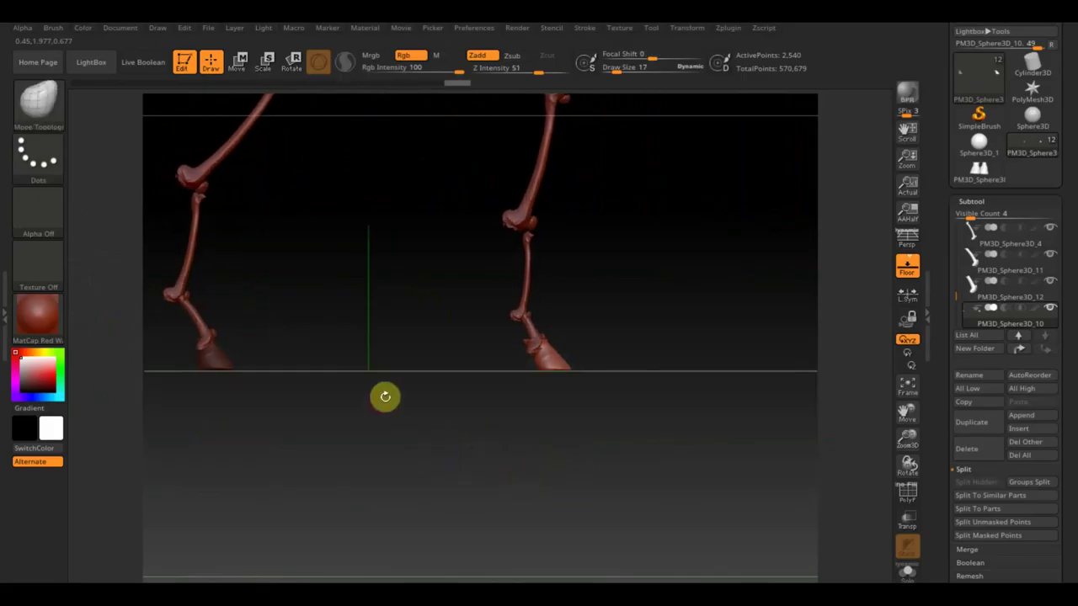
left_click(387, 402, "ctrl")
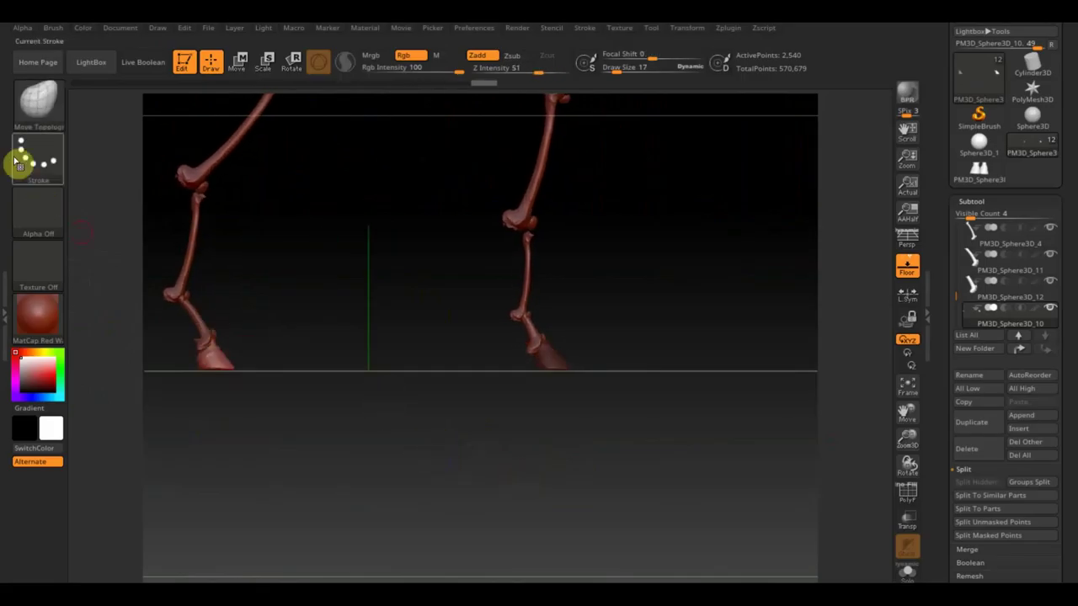
left_click(236, 61)
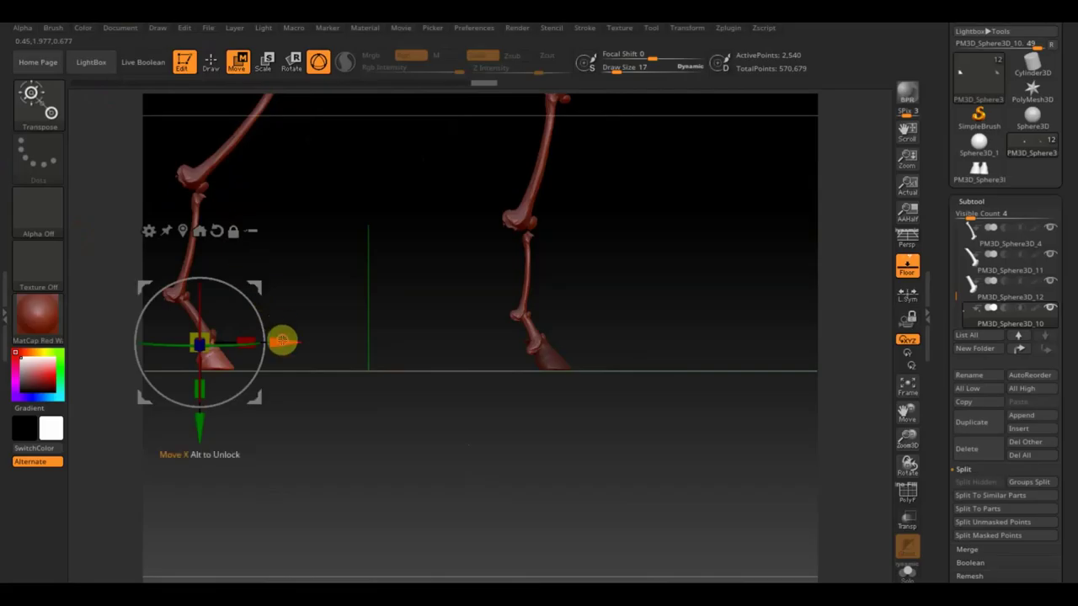
left_click(209, 65)
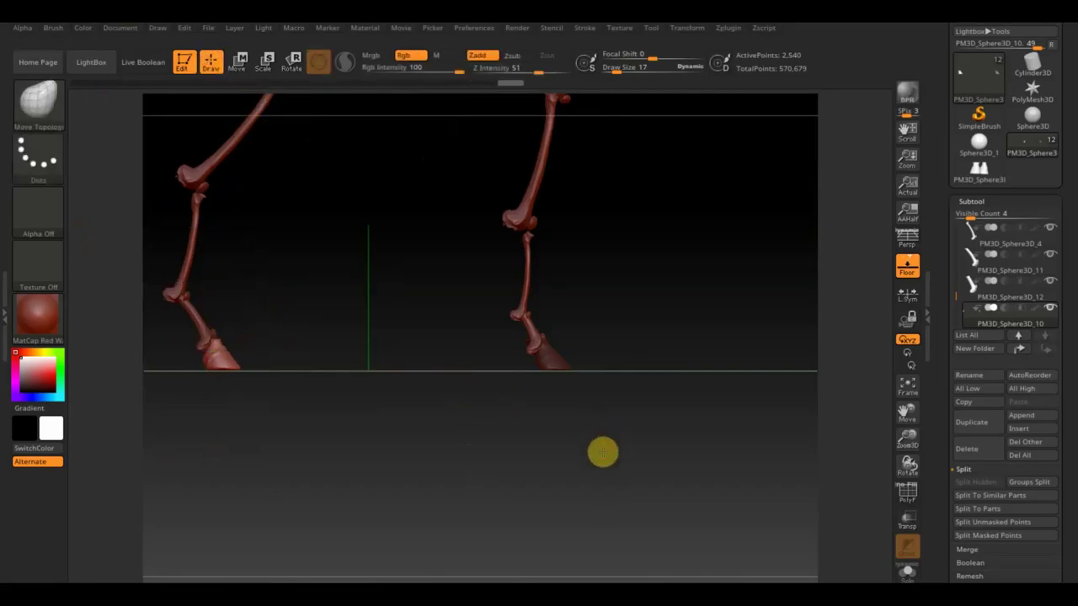
left_click_drag(602, 452, 677, 353)
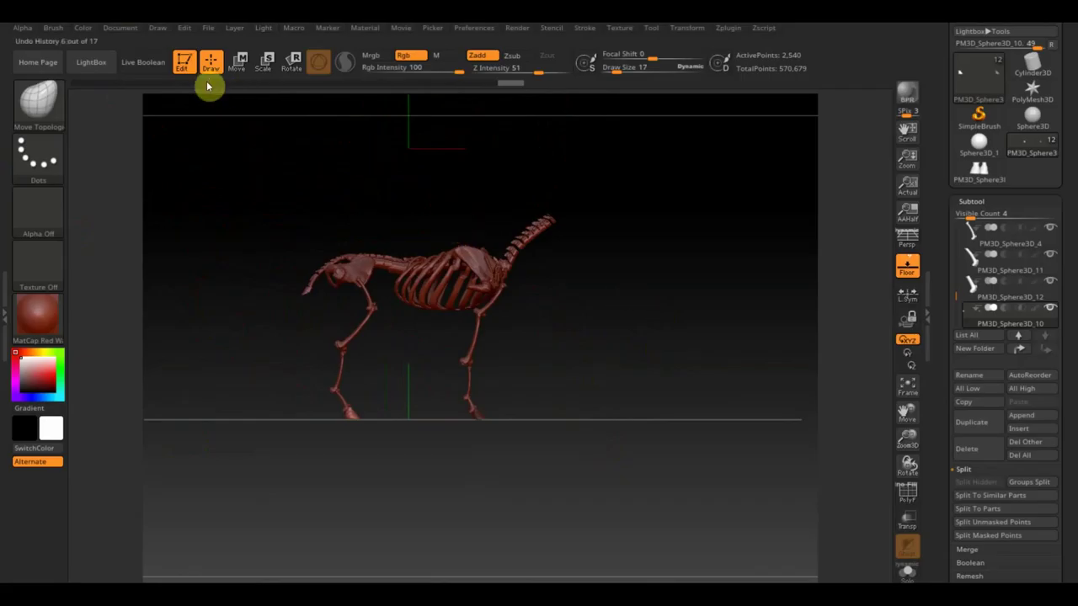
Switch to the PM3D_Sphere3D_2 horse model and restore the full horse from Undo History
left_click(991, 84)
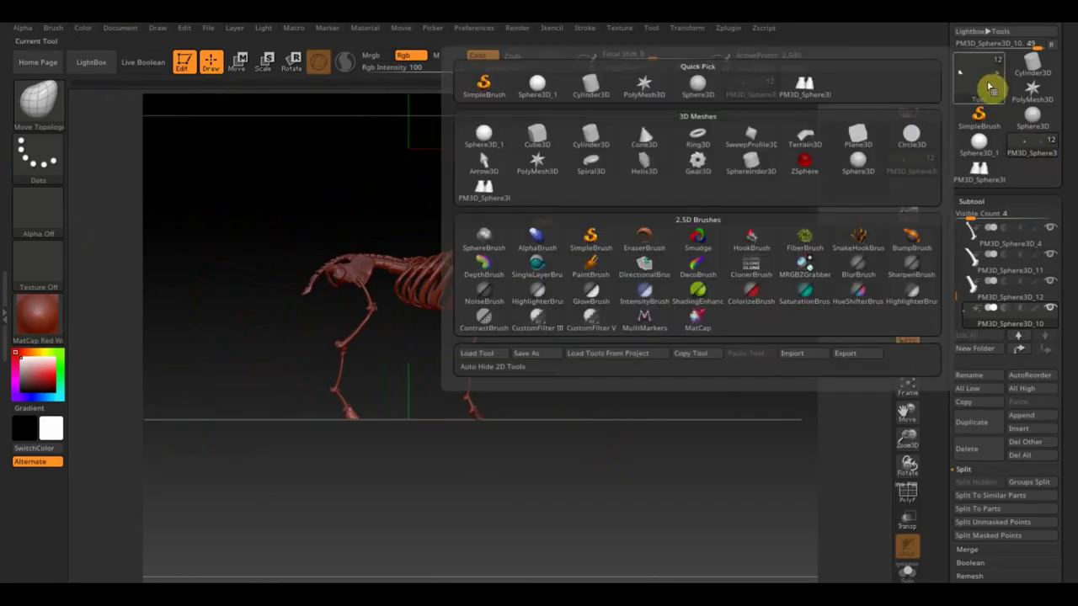
left_click(986, 179)
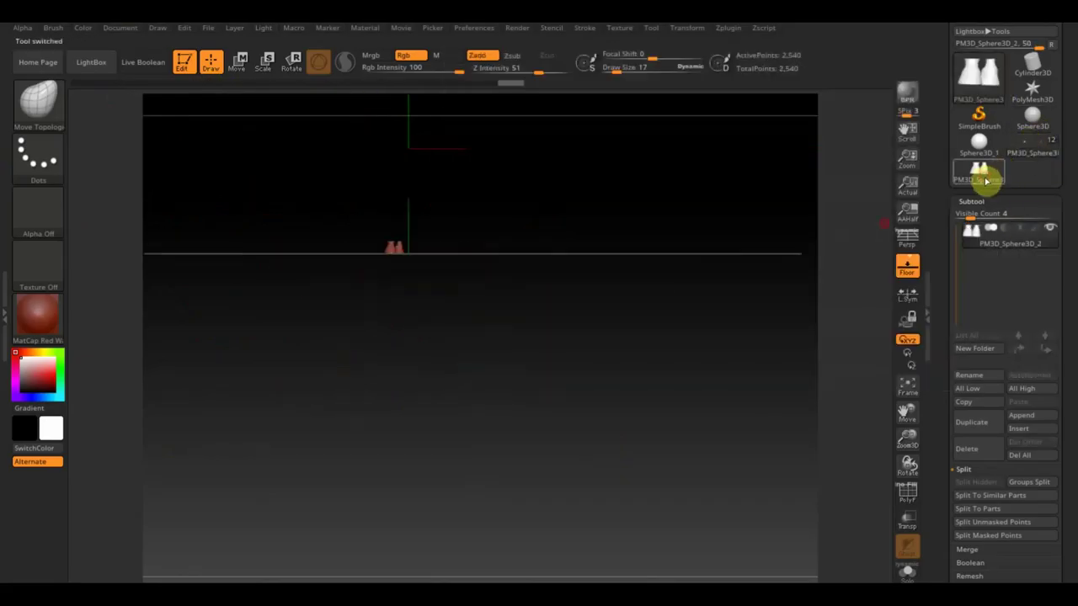
left_click(243, 81)
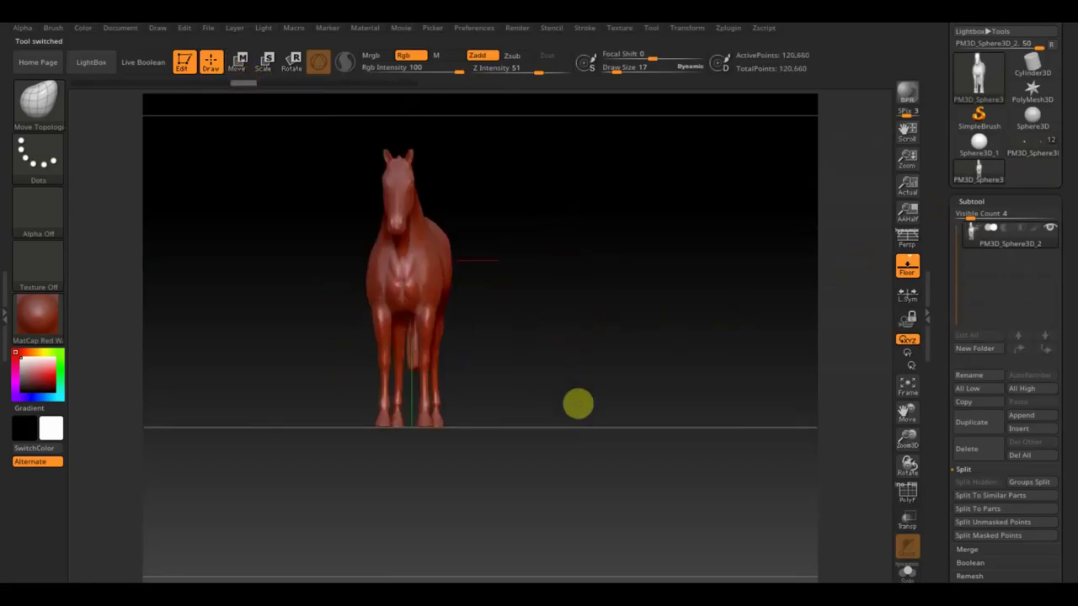
mouse_move(578, 404)
left_mouse_down("alt")
mouse_move(601, 286)
mouse_move(595, 392)
mouse_move(611, 452)
mouse_move(627, 353)
mouse_move(621, 412)
mouse_move(601, 132)
left_mouse_up("alt")
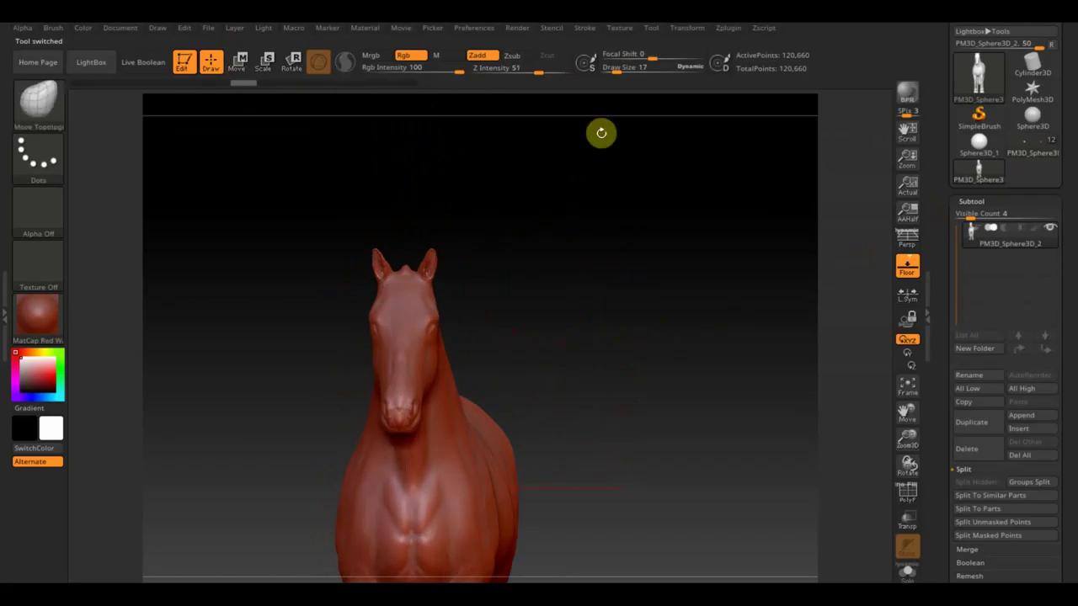
left_click(618, 69)
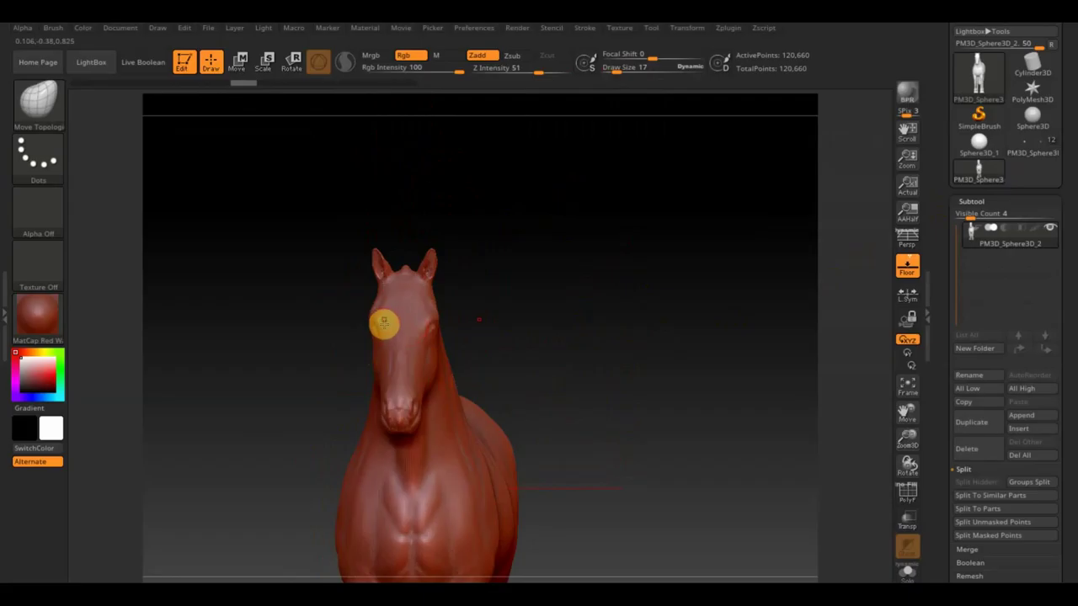
Move and rotate the horse with the gizmo so it faces forward, centred in the scene
left_click(240, 62)
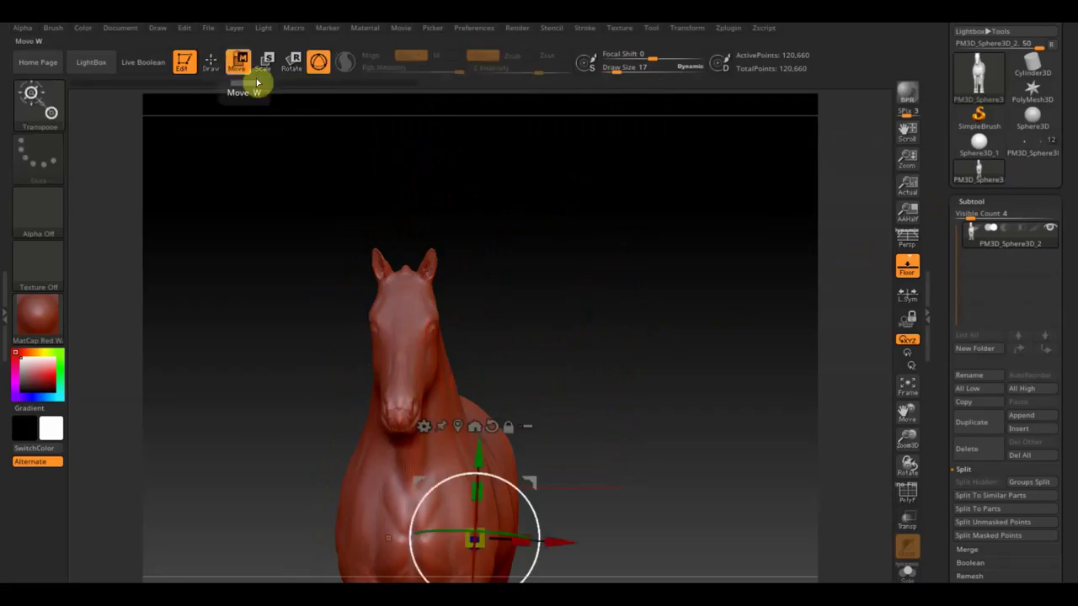
left_click_drag(558, 539, 578, 541)
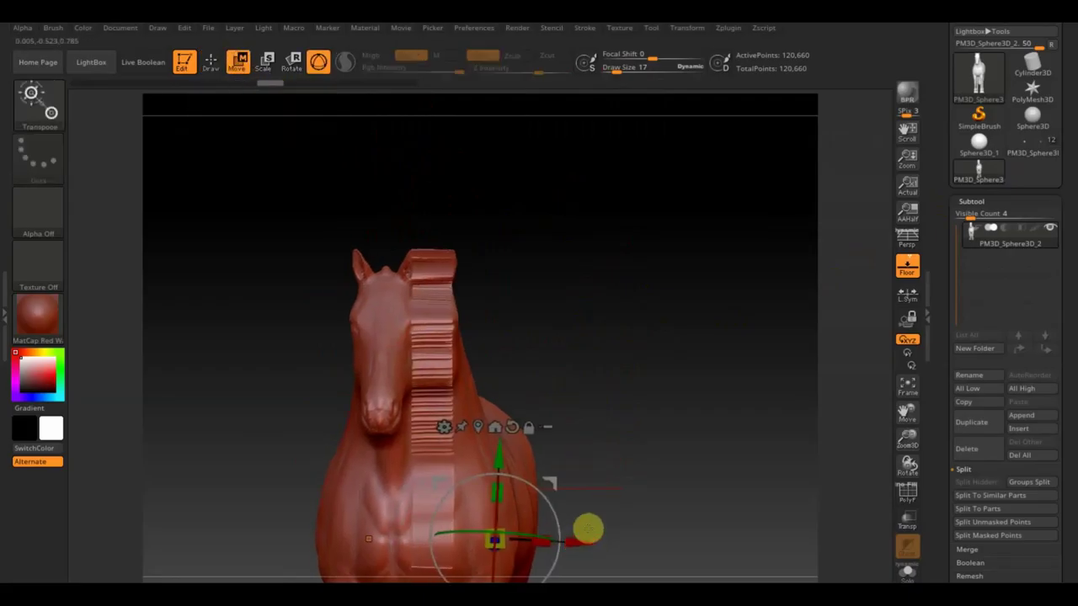
key("ctrl+z")
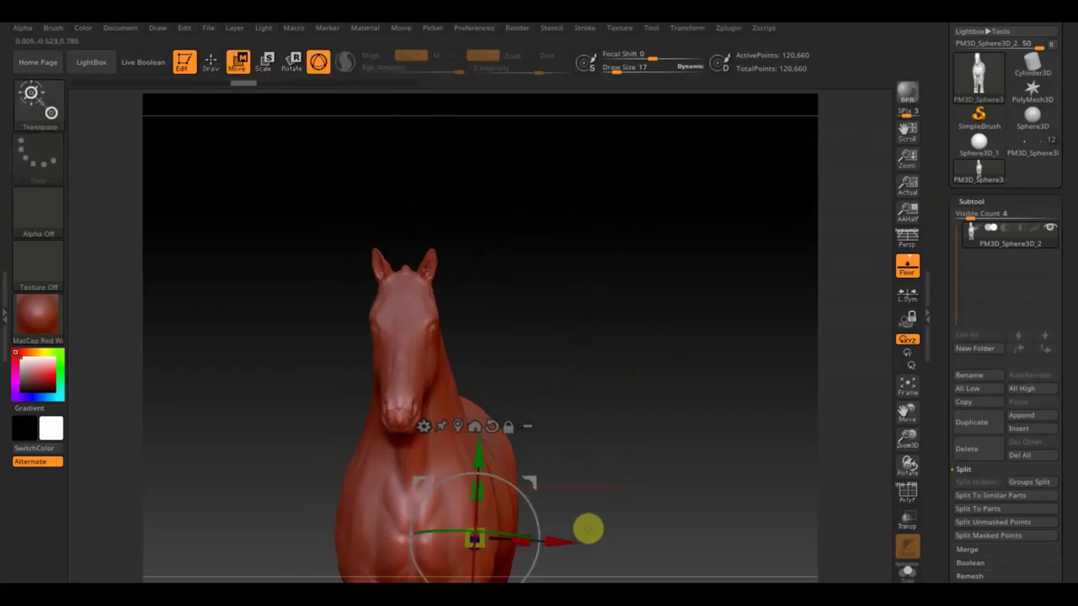
left_click_drag(556, 539, 566, 537)
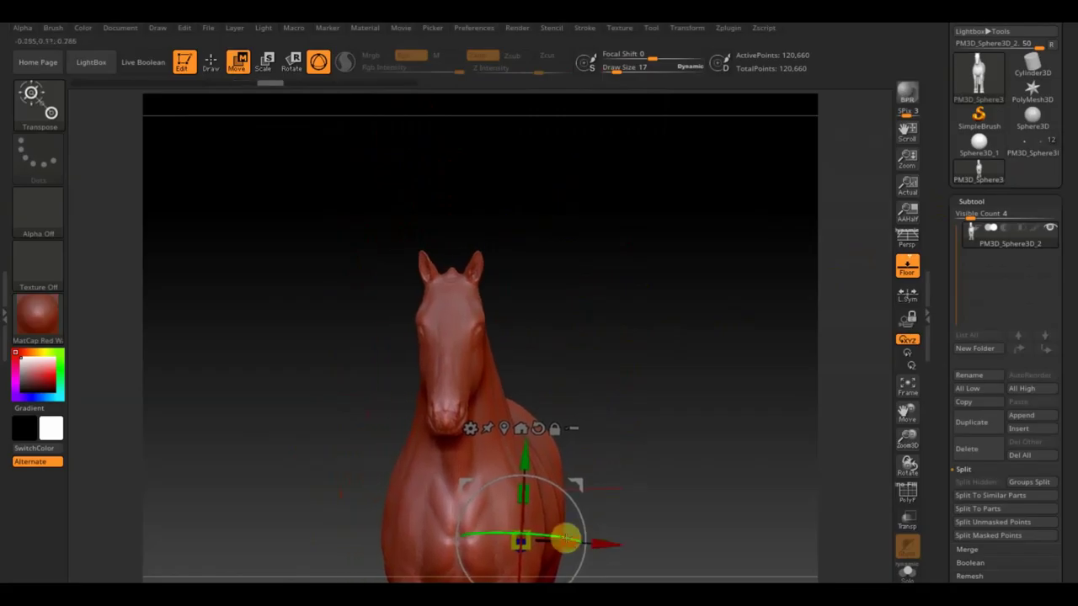
left_click_drag(494, 530, 499, 535)
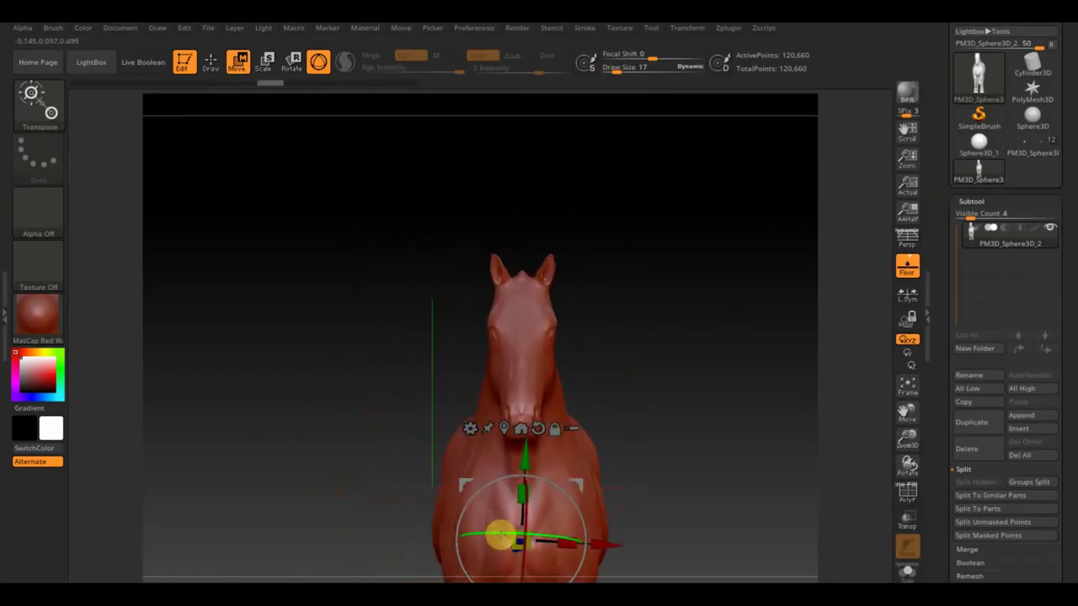
left_click_drag(607, 547, 534, 546)
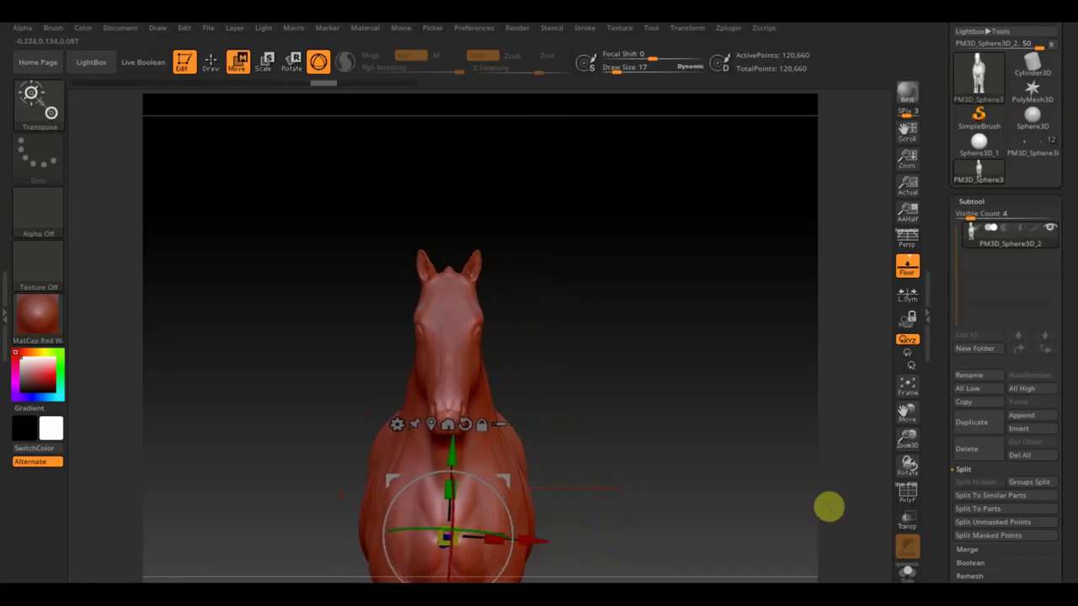
left_click(212, 61)
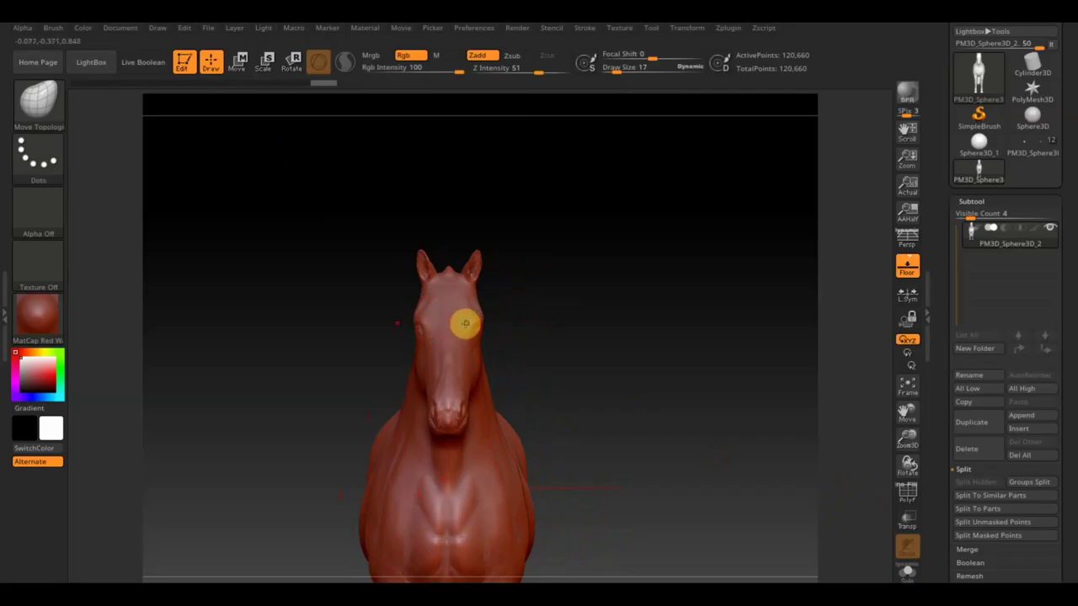
left_click(237, 61)
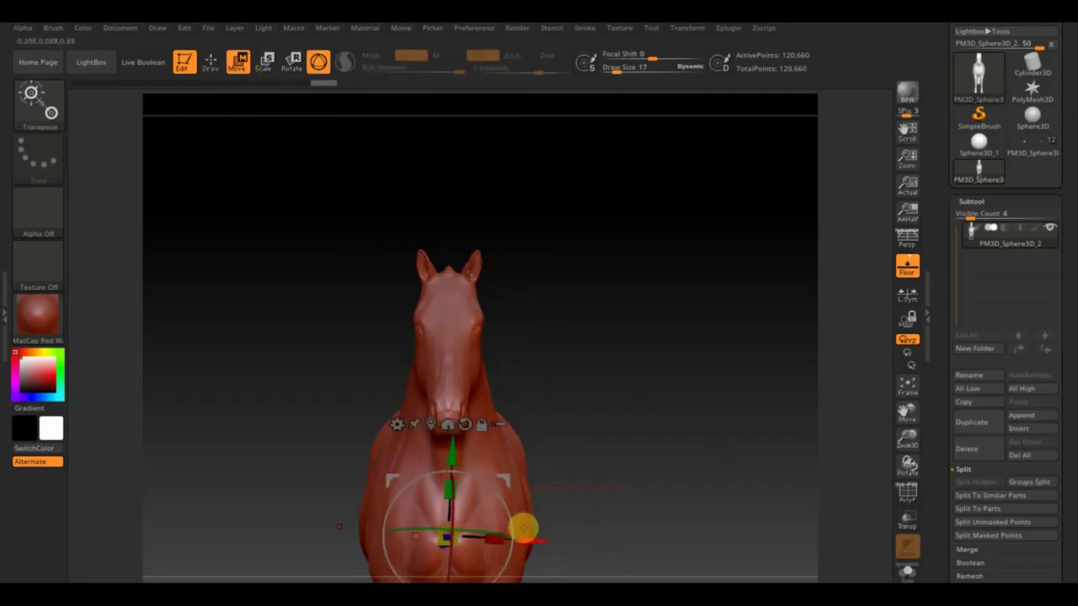
left_click_drag(530, 537, 512, 535)
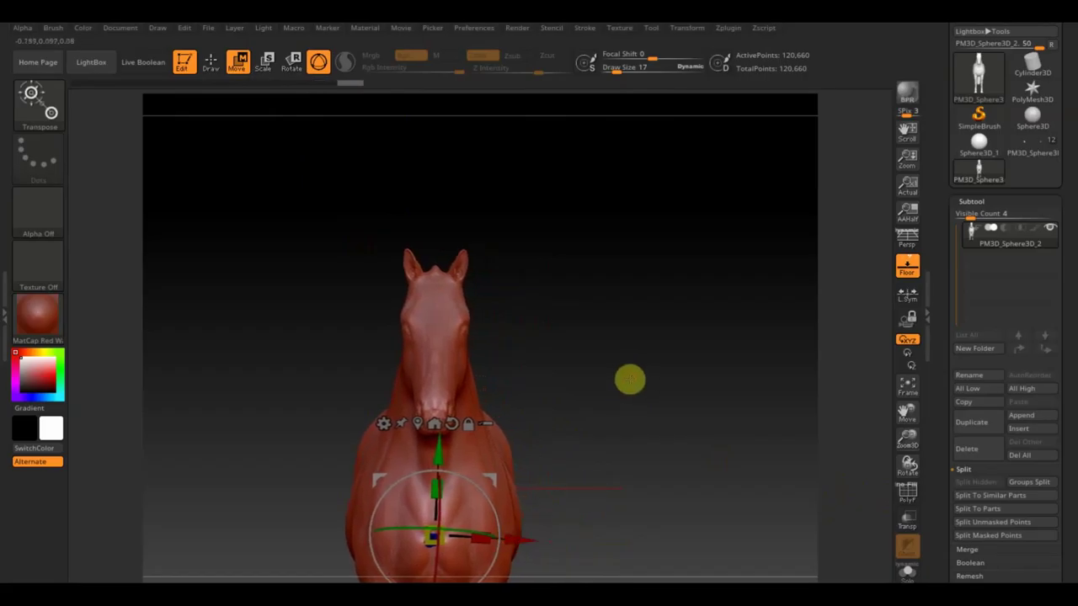
left_click(213, 66)
left_click_drag(486, 301, 587, 323)
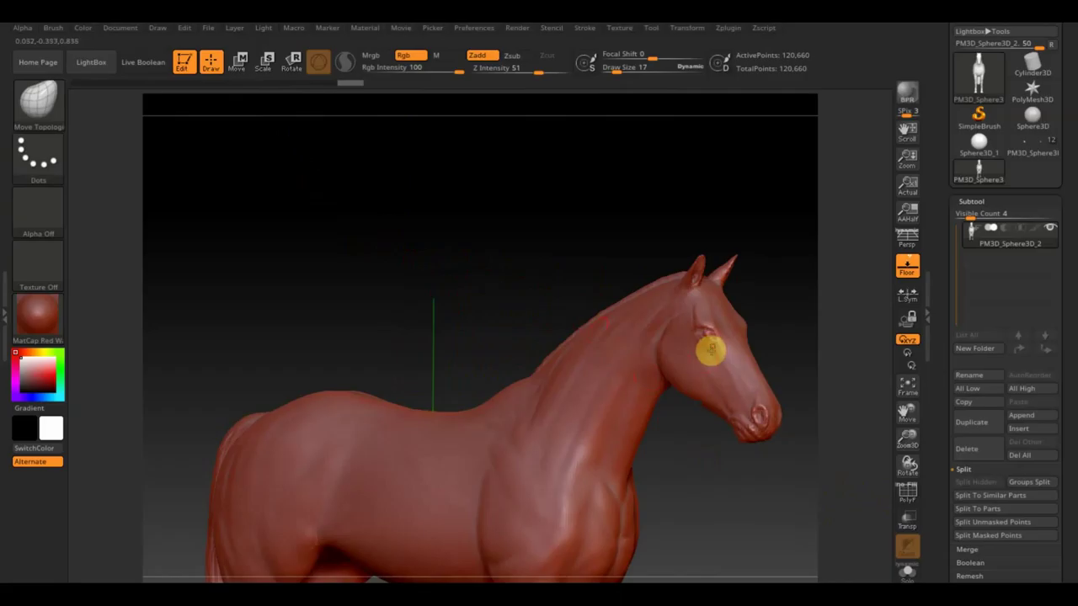
Paint a MaskPen mask over the head from the eye to the muzzle, then blur its edge
mouse_move(722, 459)
left_mouse_down("alt")
mouse_move(614, 457)
mouse_move(574, 435)
mouse_move(579, 457)
left_mouse_up("alt")
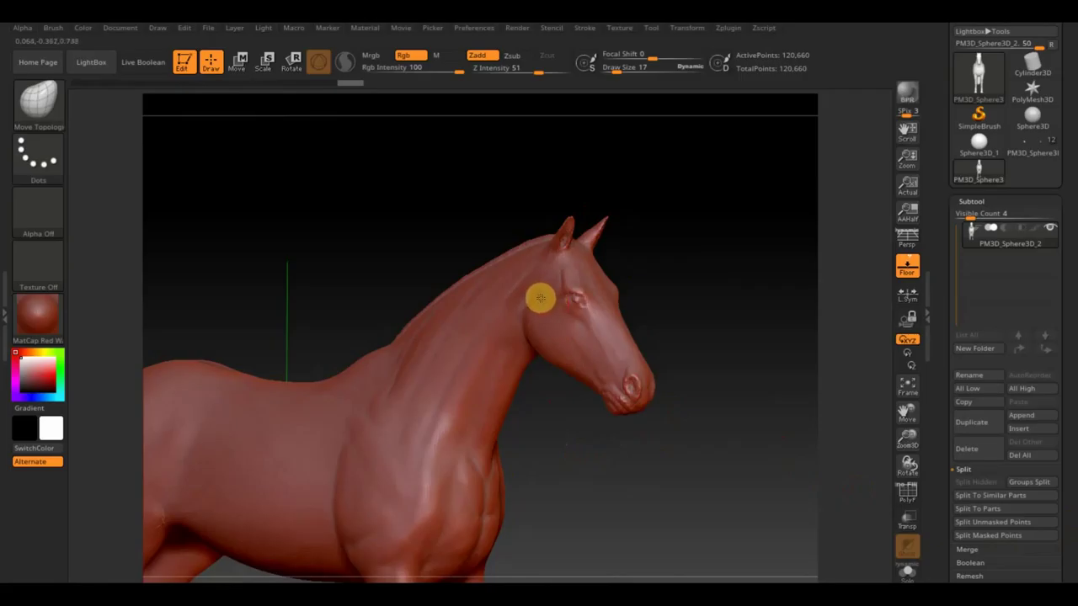
key("ctrl")
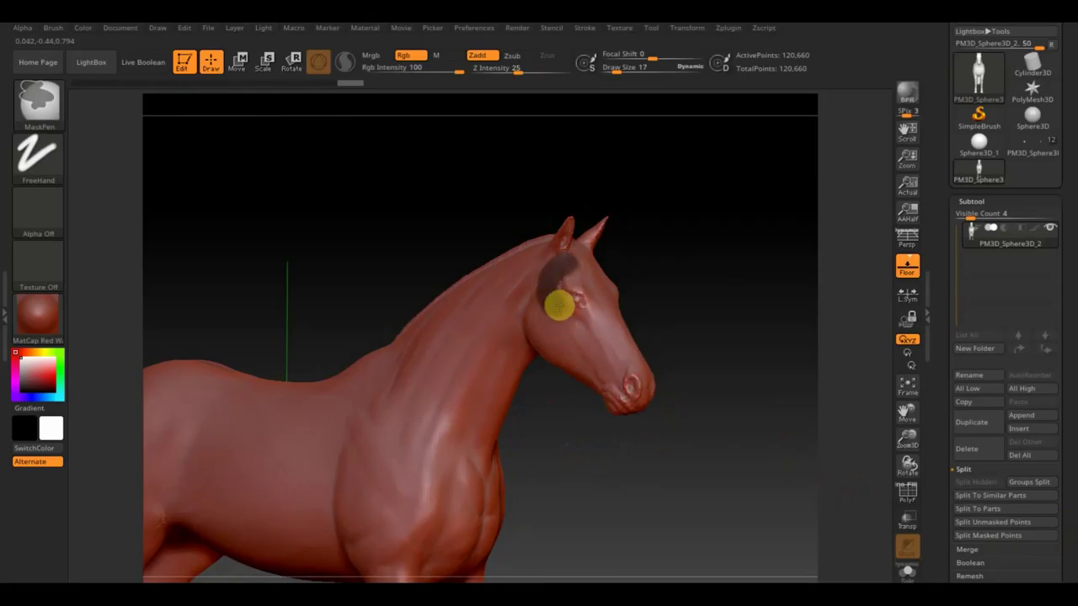
mouse_move(559, 307)
left_mouse_down("ctrl")
mouse_move(558, 286)
mouse_move(584, 316)
left_mouse_up("ctrl")
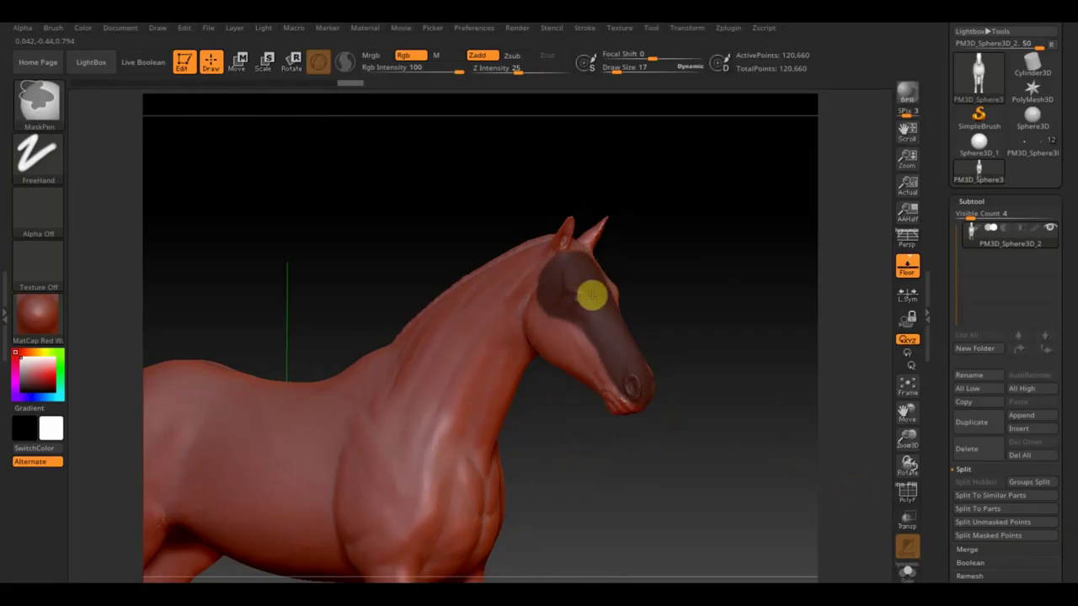
mouse_move(589, 305)
right_mouse_down()
mouse_move(669, 329)
mouse_move(638, 334)
mouse_move(605, 270)
right_mouse_up()
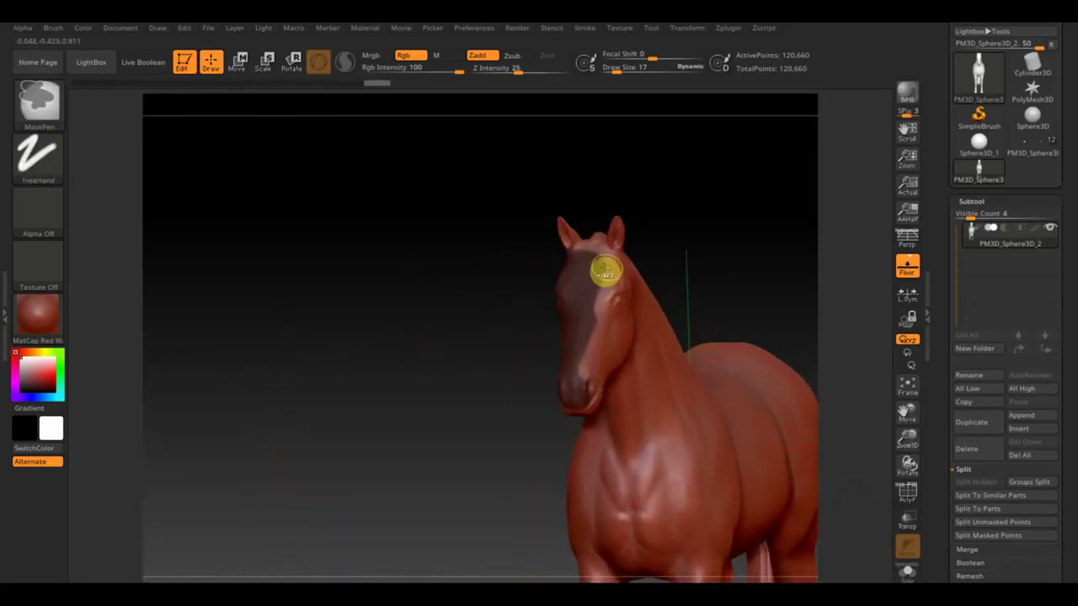
mouse_move(621, 291)
left_mouse_down("ctrl")
mouse_move(602, 315)
mouse_move(609, 284)
mouse_move(575, 388)
left_mouse_up("ctrl")
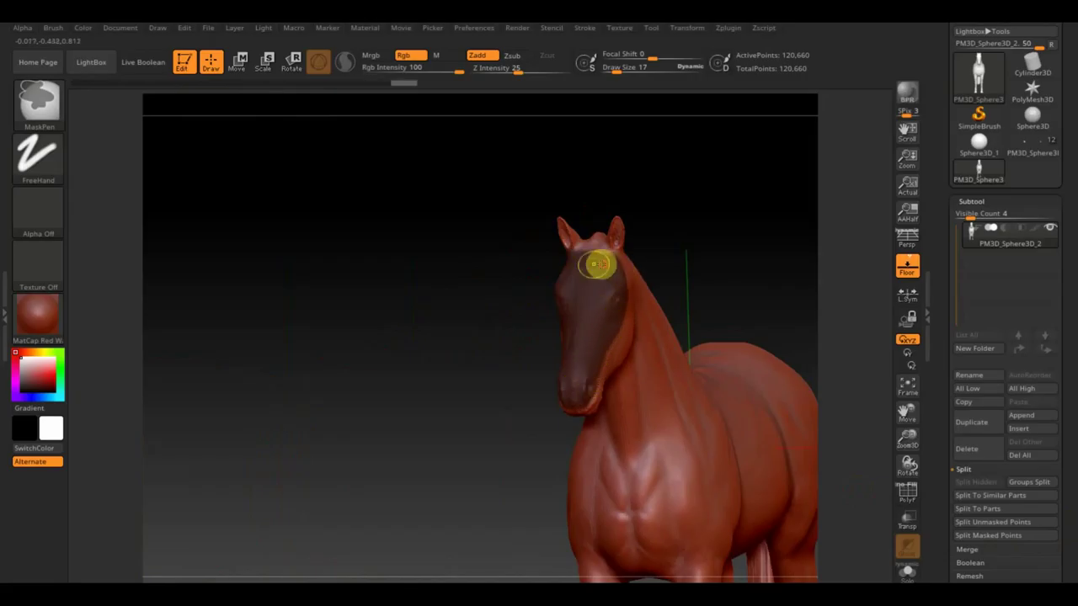
right_click_drag(716, 241, 669, 242)
key("ctrl")
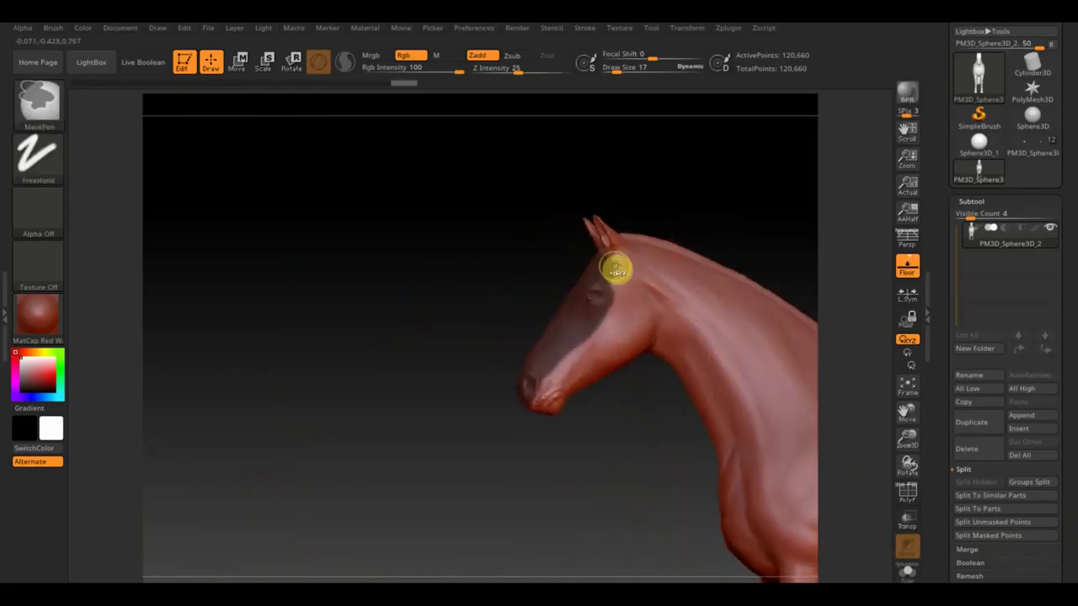
mouse_move(595, 304)
left_mouse_down("ctrl")
mouse_move(613, 288)
mouse_move(596, 311)
mouse_move(618, 351)
mouse_move(627, 293)
mouse_move(635, 332)
mouse_move(582, 387)
left_mouse_up("ctrl")
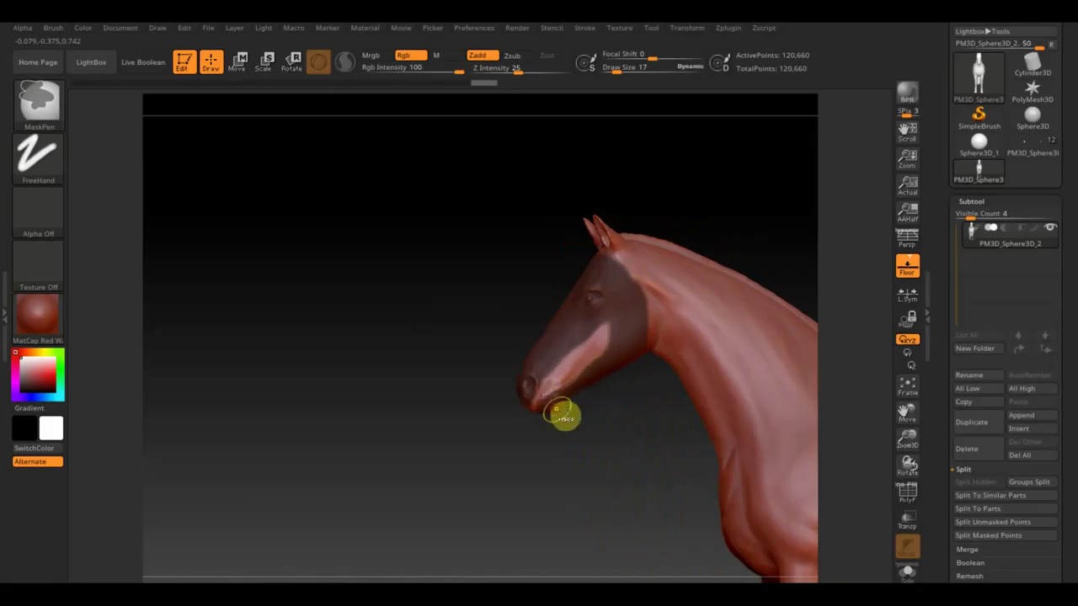
mouse_move(562, 416)
left_mouse_down()
mouse_move(659, 433)
mouse_move(749, 356)
mouse_move(632, 328)
mouse_move(628, 300)
mouse_move(621, 321)
mouse_move(672, 349)
mouse_move(705, 349)
mouse_move(645, 296)
mouse_move(739, 315)
mouse_move(710, 313)
mouse_move(671, 335)
mouse_move(683, 330)
mouse_move(645, 309)
mouse_move(705, 325)
left_mouse_up()
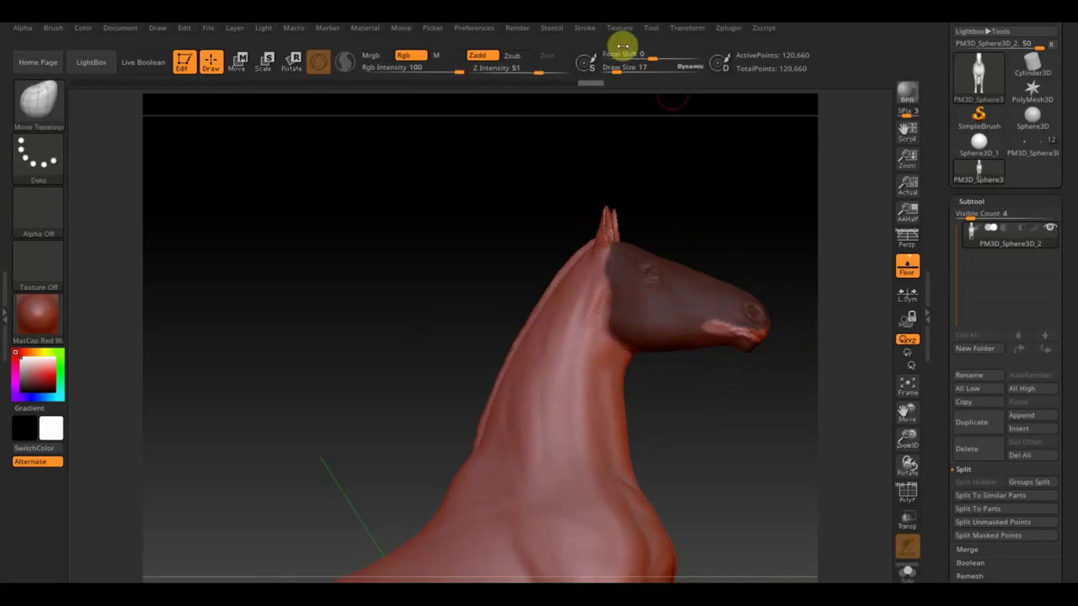
Shrink the brush and clear the mask from a thin strip along the lower muzzle
left_click_drag(617, 72, 613, 72)
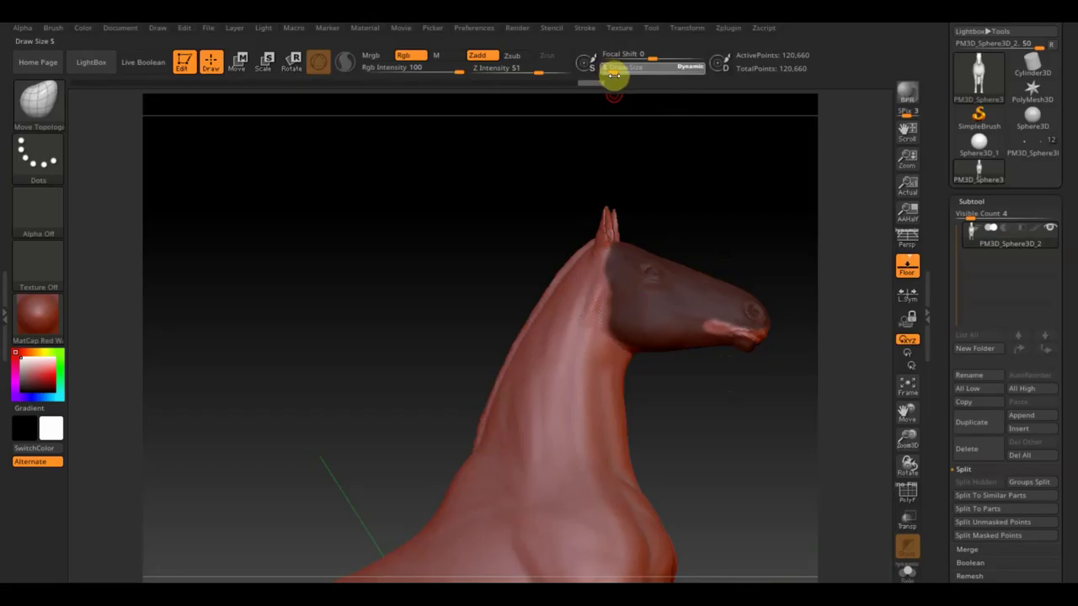
key("ctrl")
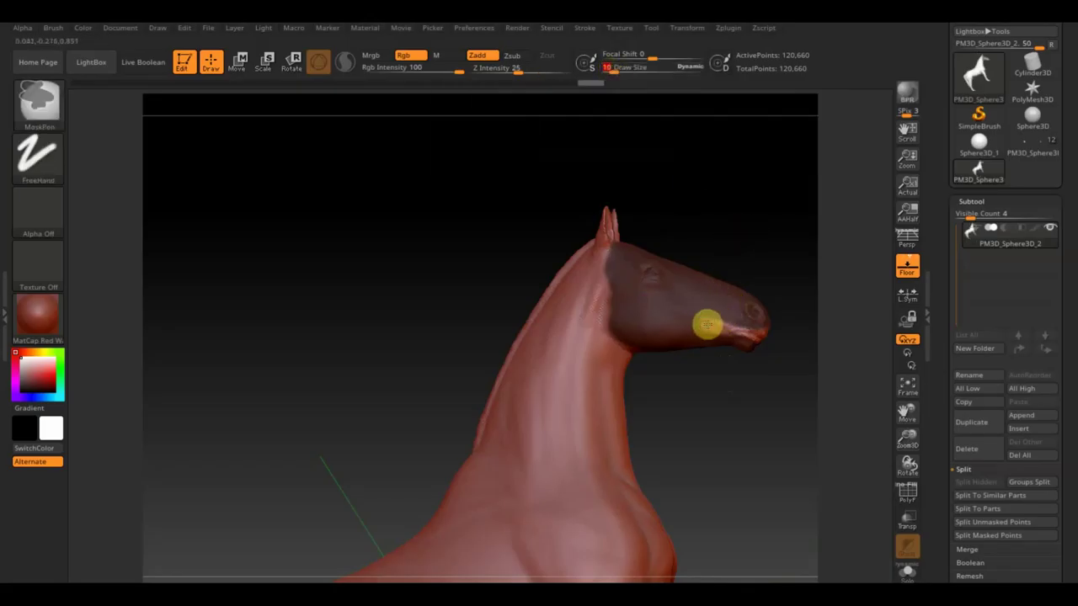
left_click_drag(706, 324, 762, 347, "ctrl+alt")
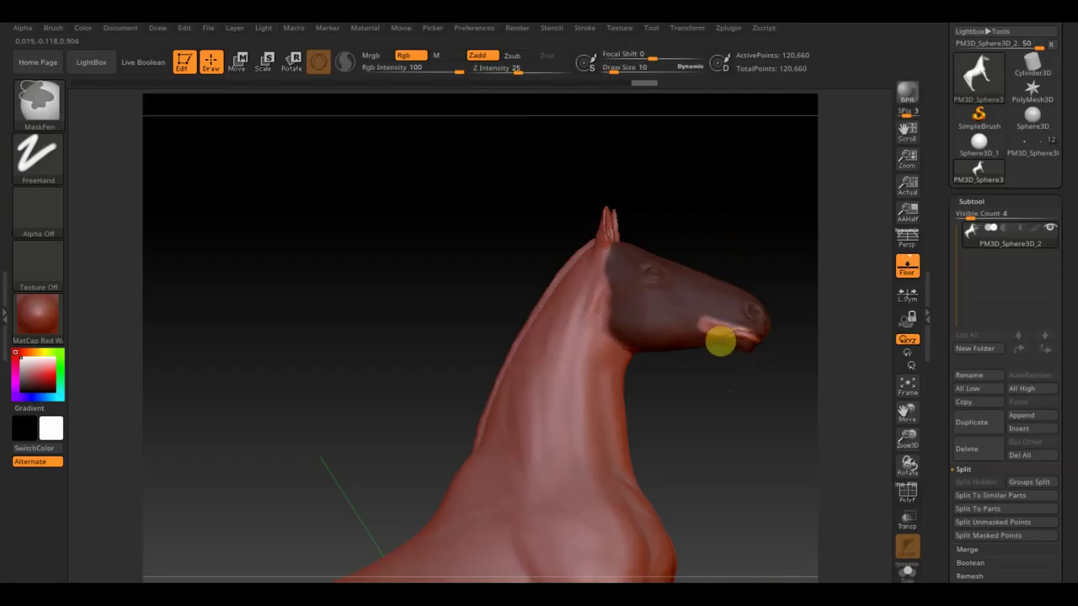
mouse_move(779, 347)
left_mouse_down("shift")
mouse_move(796, 354)
mouse_move(744, 353)
left_mouse_up("shift")
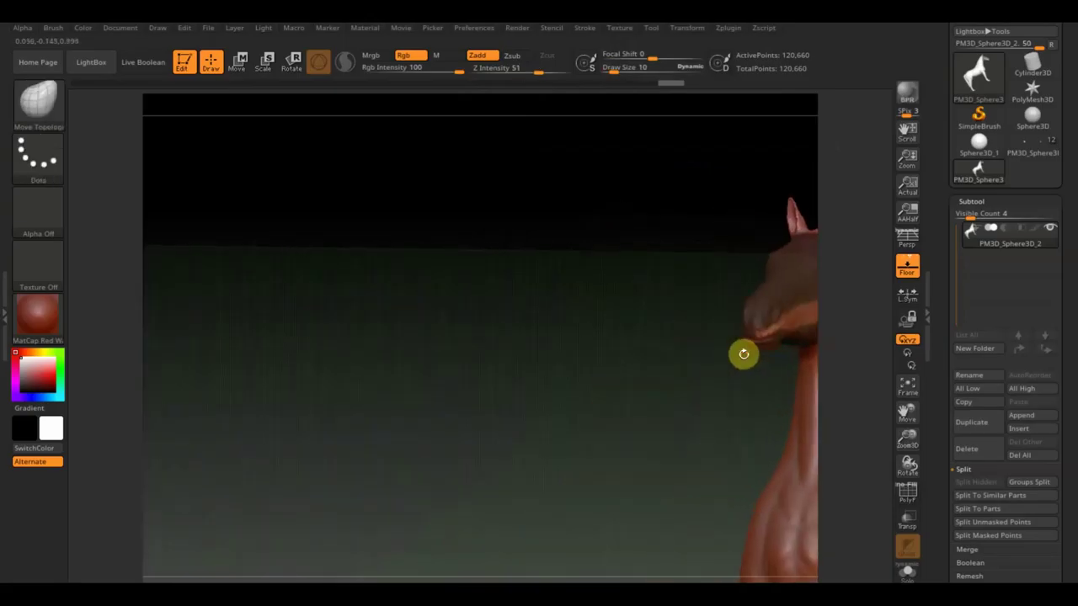
left_click_drag(716, 394, 713, 392, "shift")
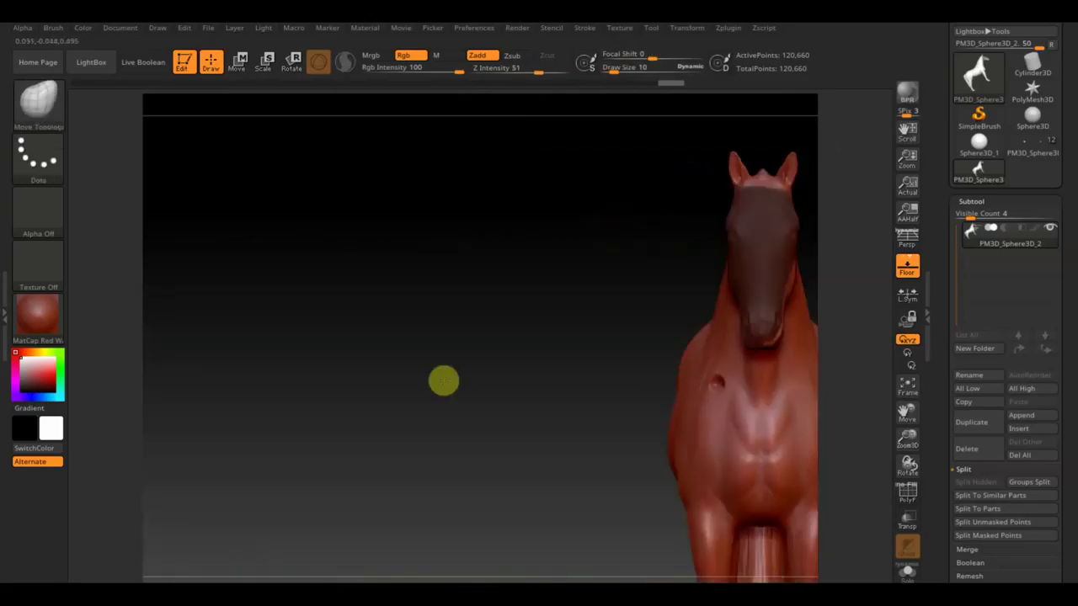
left_click_drag(594, 365, 593, 362)
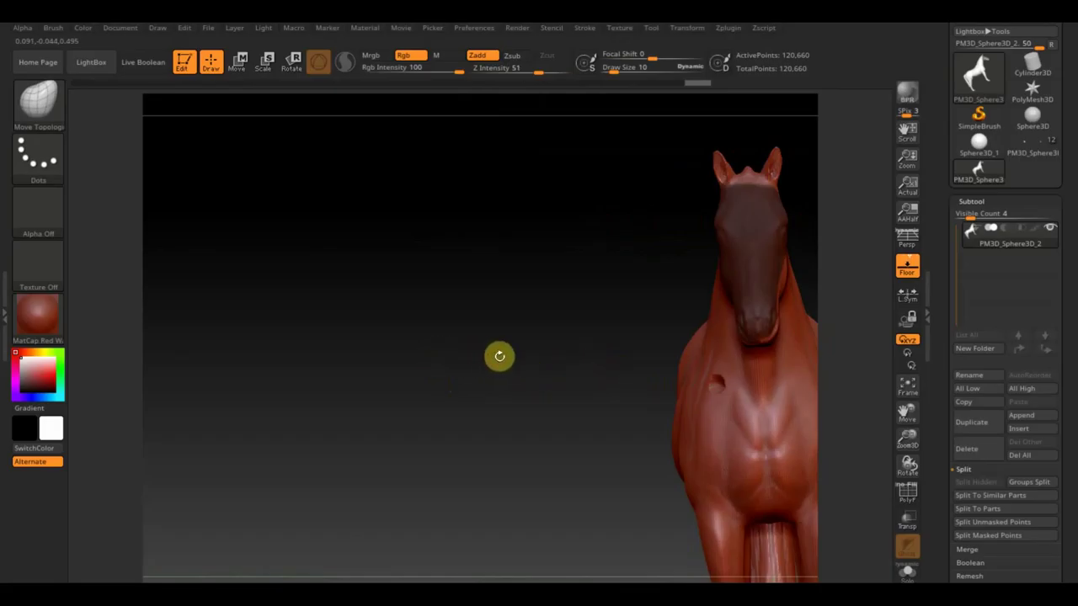
left_click_drag(501, 356, 498, 361, "shift")
left_click_drag(561, 352, 354, 340, "alt")
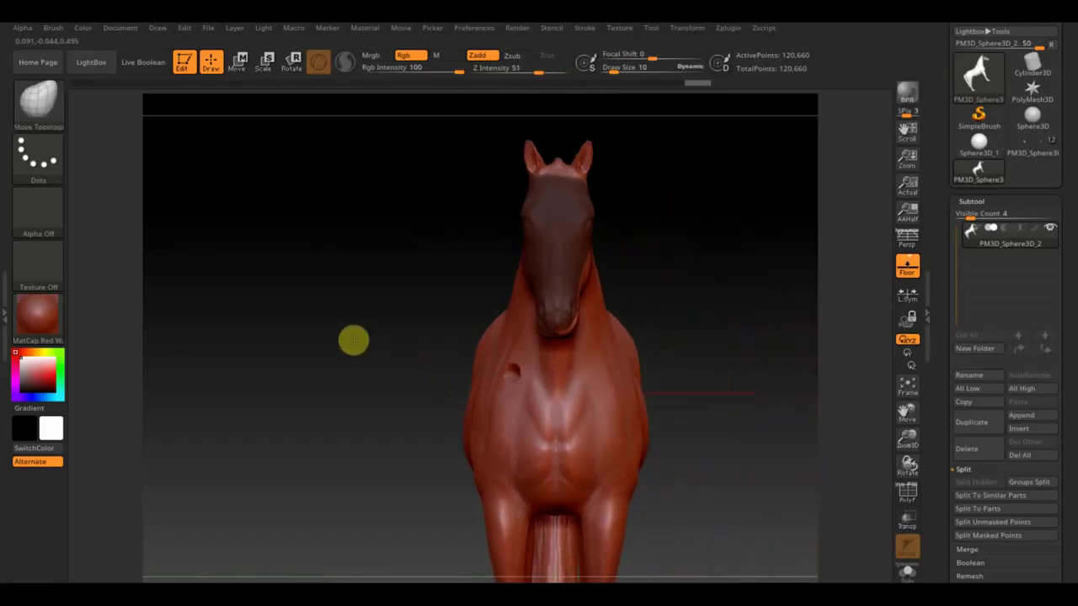
mouse_move(618, 318)
left_mouse_down()
mouse_move(654, 308)
mouse_move(611, 307)
left_mouse_up()
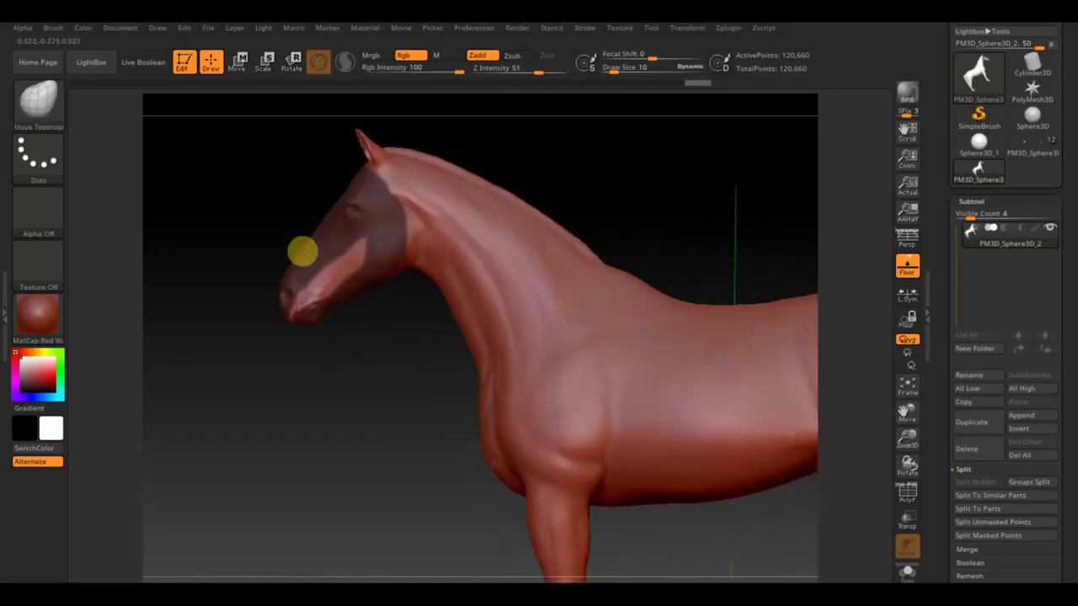
Select the Move Topological brush (BMT) and rotate around to check the head and neck
key("ctrl")
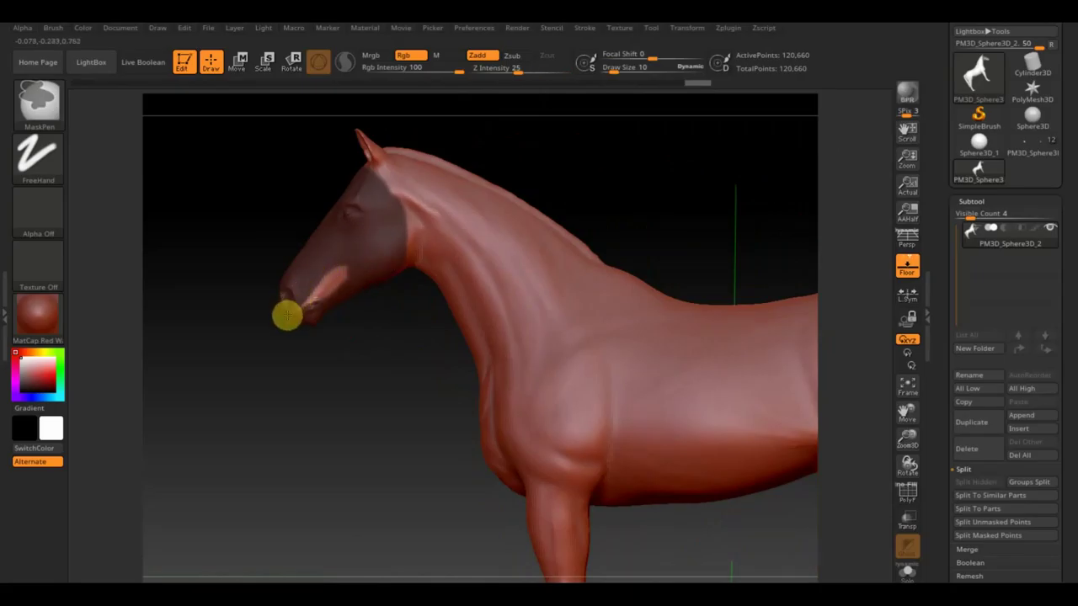
key("b")
key("m")
key("t")
mouse_move(380, 387)
left_mouse_down()
mouse_move(418, 293)
mouse_move(409, 290)
left_mouse_up()
key("ctrl")
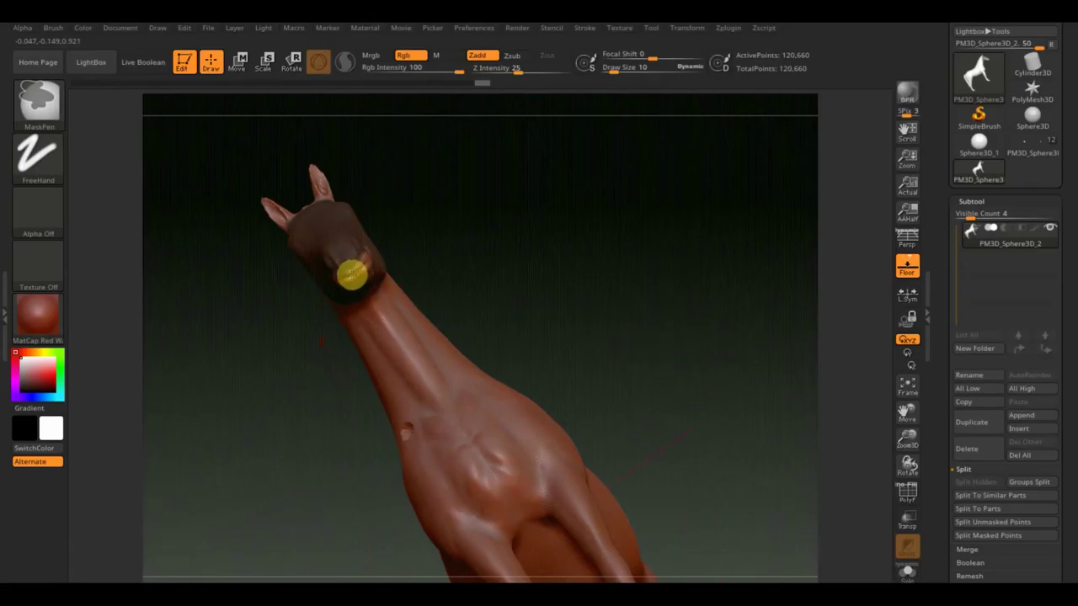
mouse_move(496, 247)
left_mouse_down()
mouse_move(424, 291)
mouse_move(376, 262)
left_mouse_up()
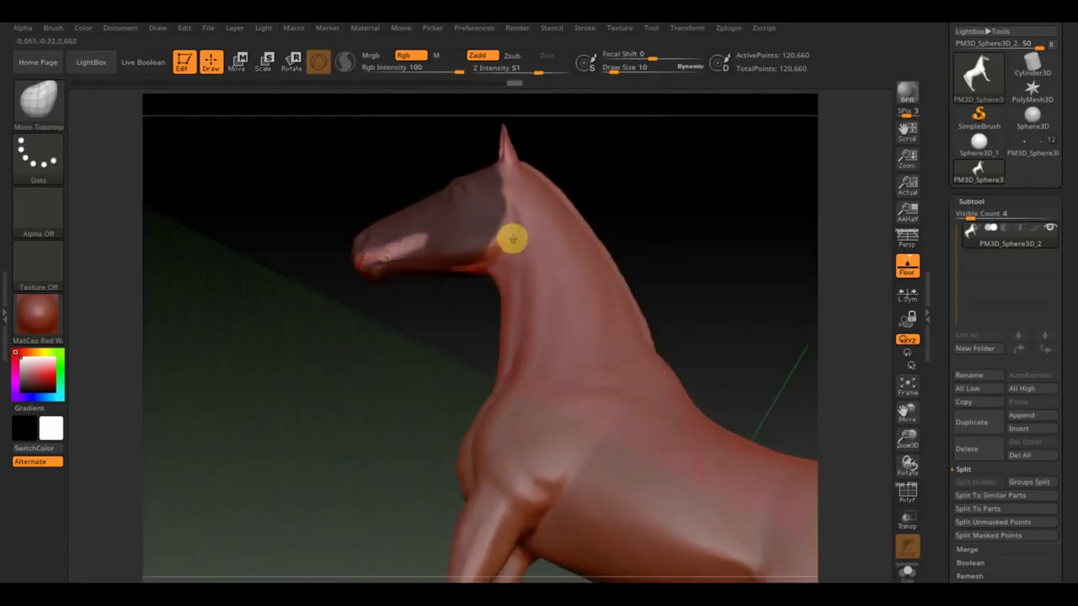
mouse_move(409, 356)
left_mouse_down()
mouse_move(498, 233)
mouse_move(486, 264)
mouse_move(459, 264)
mouse_move(495, 238)
mouse_move(444, 269)
mouse_move(483, 281)
left_mouse_up()
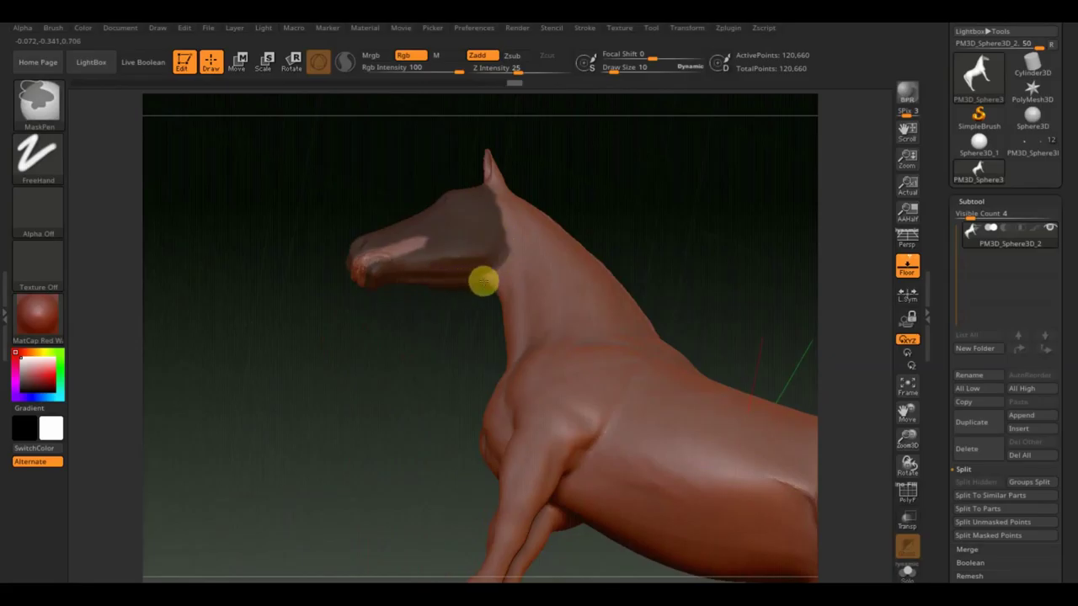
mouse_move(615, 185)
left_mouse_down()
mouse_move(631, 252)
mouse_move(549, 258)
mouse_move(486, 277)
mouse_move(510, 212)
mouse_move(505, 173)
mouse_move(520, 170)
mouse_move(492, 187)
mouse_move(517, 166)
mouse_move(501, 194)
mouse_move(530, 173)
left_mouse_up()
left_click_drag(621, 171, 553, 267)
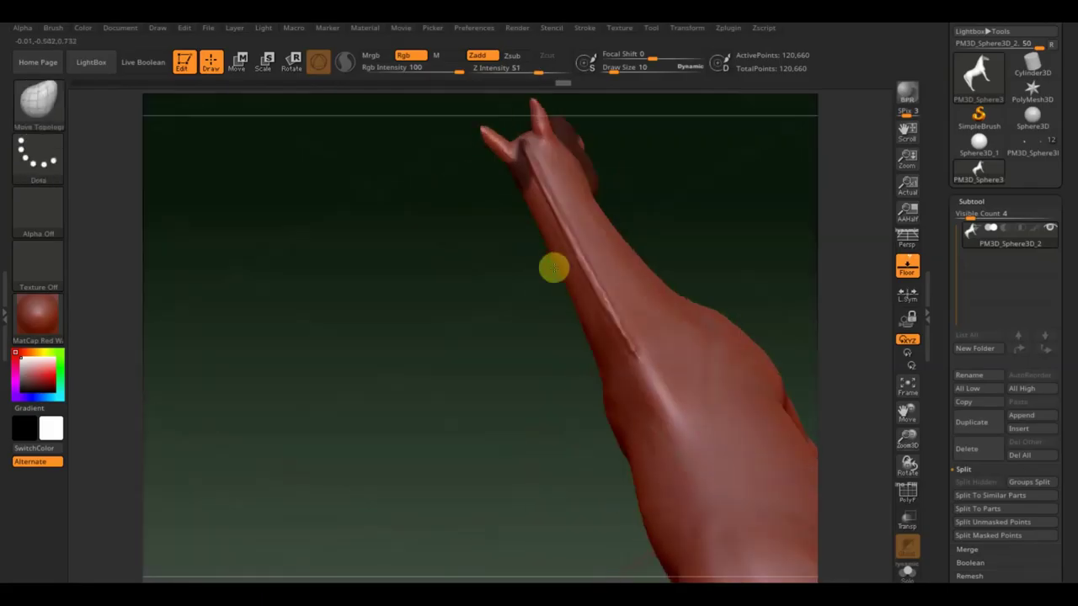
Enlarge the brush and mask the top of the head, checking coverage from front and above
left_click(634, 69)
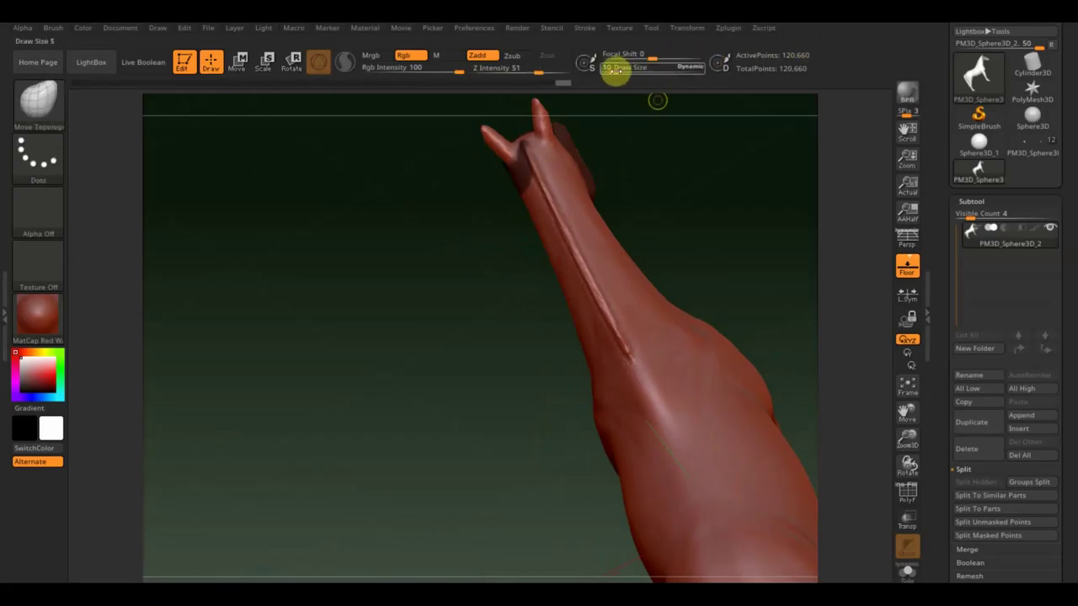
left_click_drag(615, 72, 625, 75)
key("ctrl")
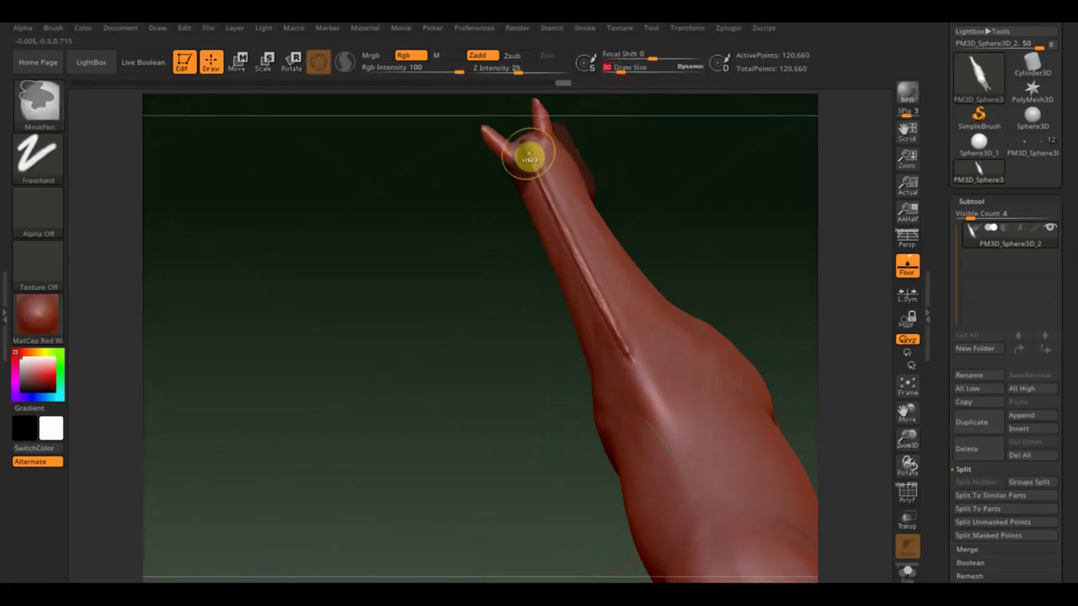
mouse_move(547, 153)
left_mouse_down("ctrl")
mouse_move(578, 163)
mouse_move(551, 157)
mouse_move(509, 176)
left_mouse_up("ctrl")
mouse_move(644, 165)
left_mouse_down()
mouse_move(739, 123)
mouse_move(669, 163)
mouse_move(674, 137)
left_mouse_up()
left_click(650, 208)
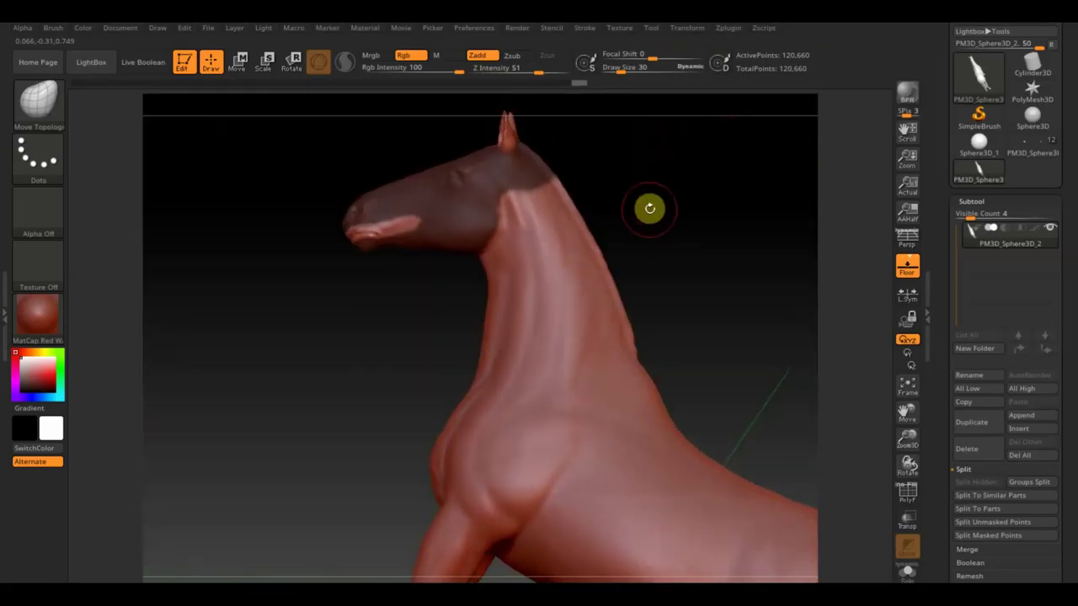
mouse_move(650, 210)
left_mouse_down()
mouse_move(710, 238)
mouse_move(700, 230)
mouse_move(695, 244)
left_mouse_up()
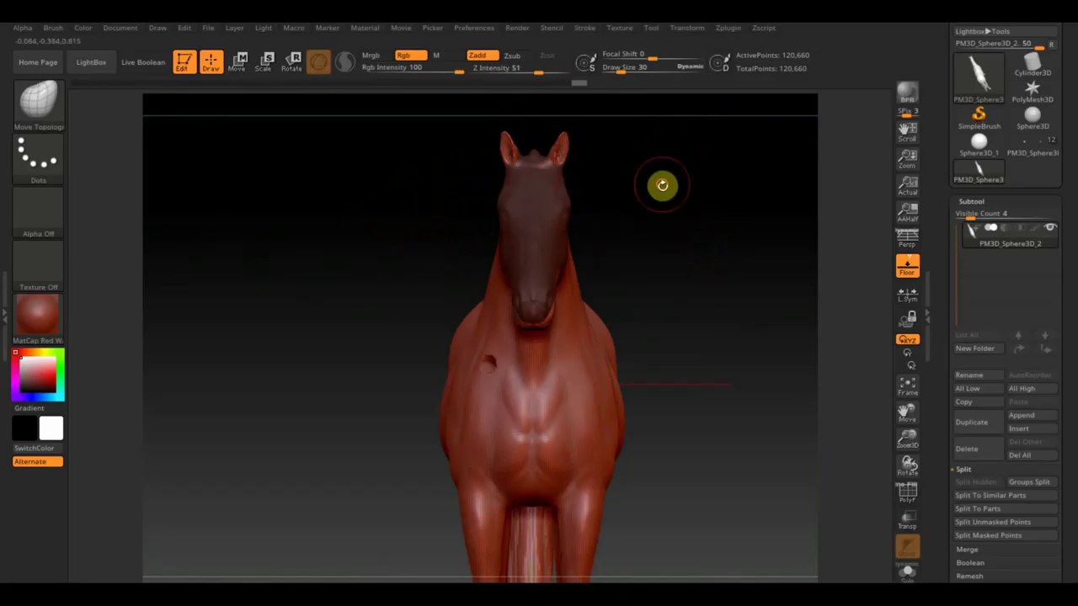
left_click_drag(662, 183, 645, 212)
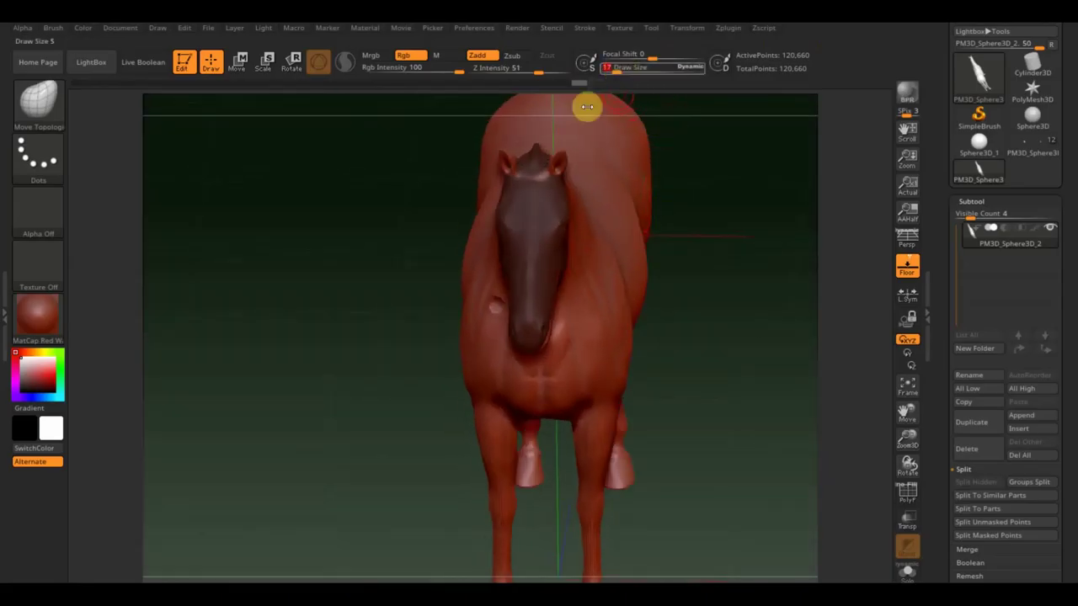
key("ctrl")
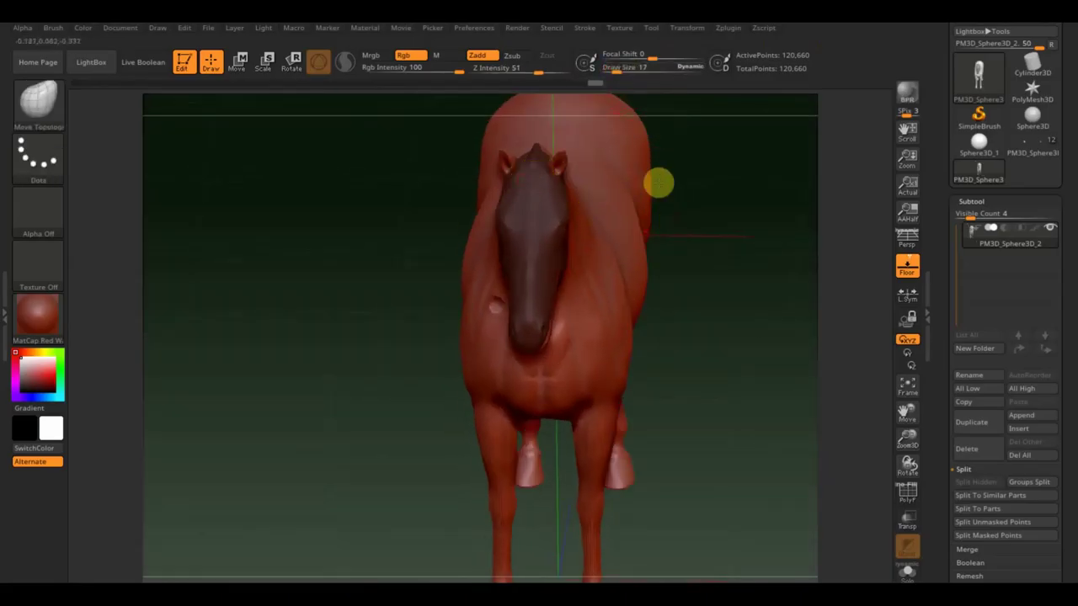
left_click_drag(657, 180, 633, 178)
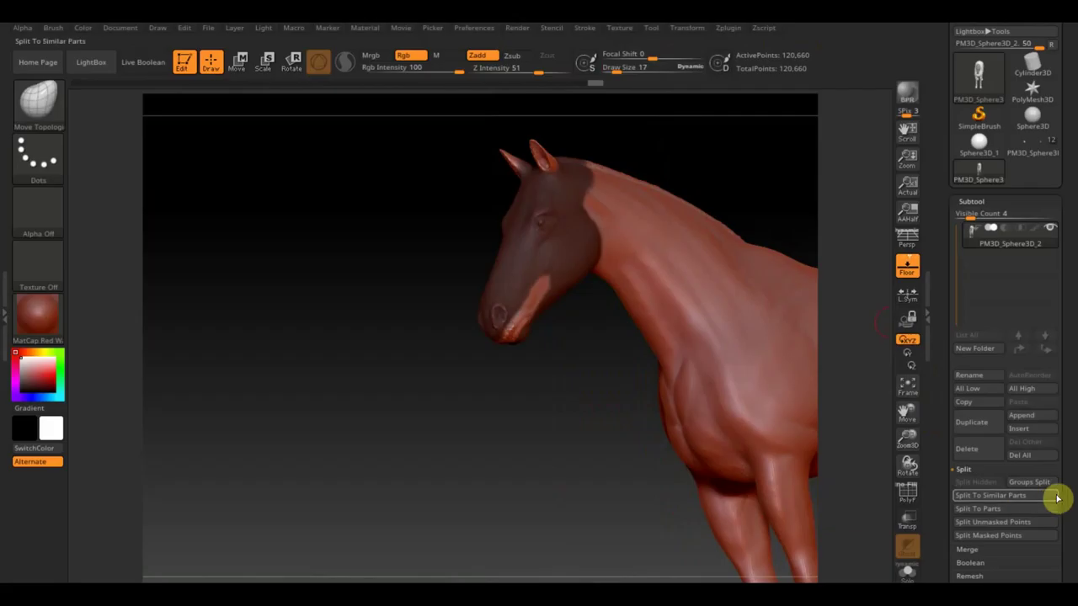
Extract the masked head as a shell and accept it, creating subtool Extract0 with 20,232 points
mouse_move(1071, 475)
left_mouse_down()
mouse_move(1071, 409)
mouse_move(1050, 378)
mouse_move(1004, 374)
left_mouse_up()
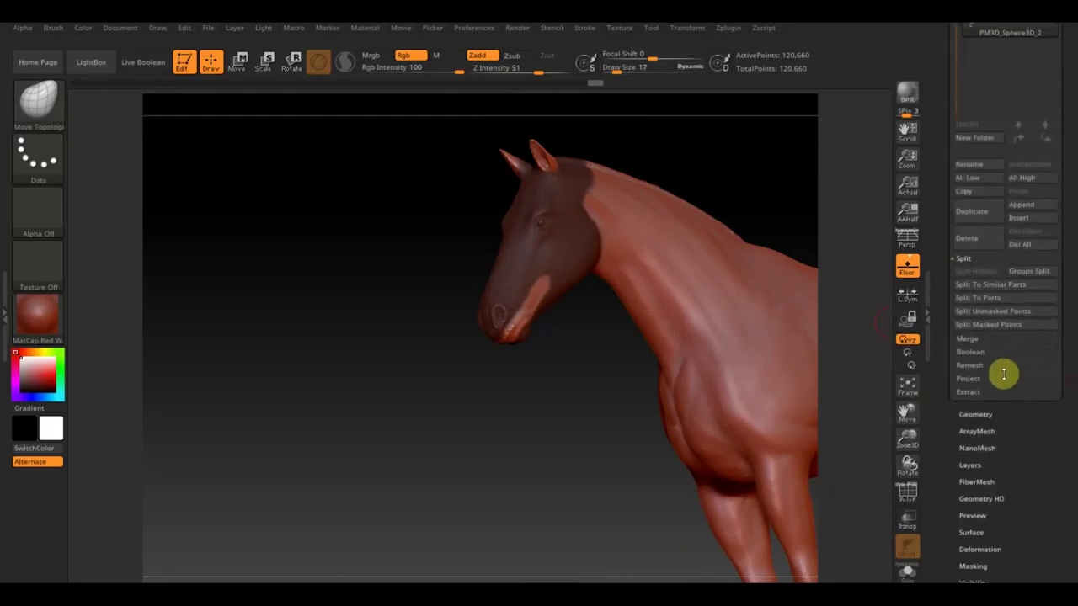
left_click(970, 391)
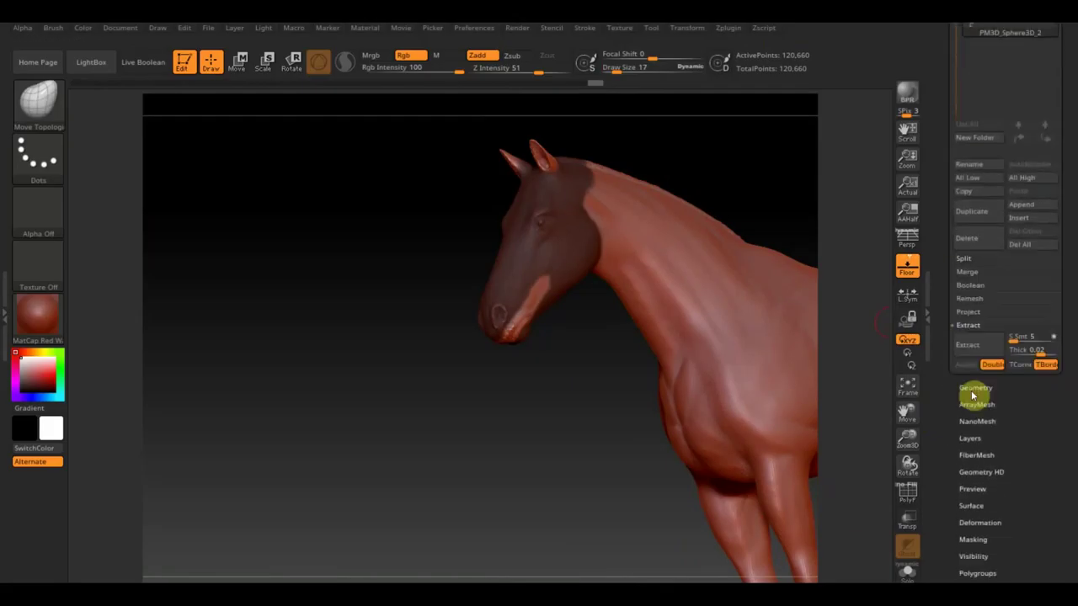
left_click(991, 347)
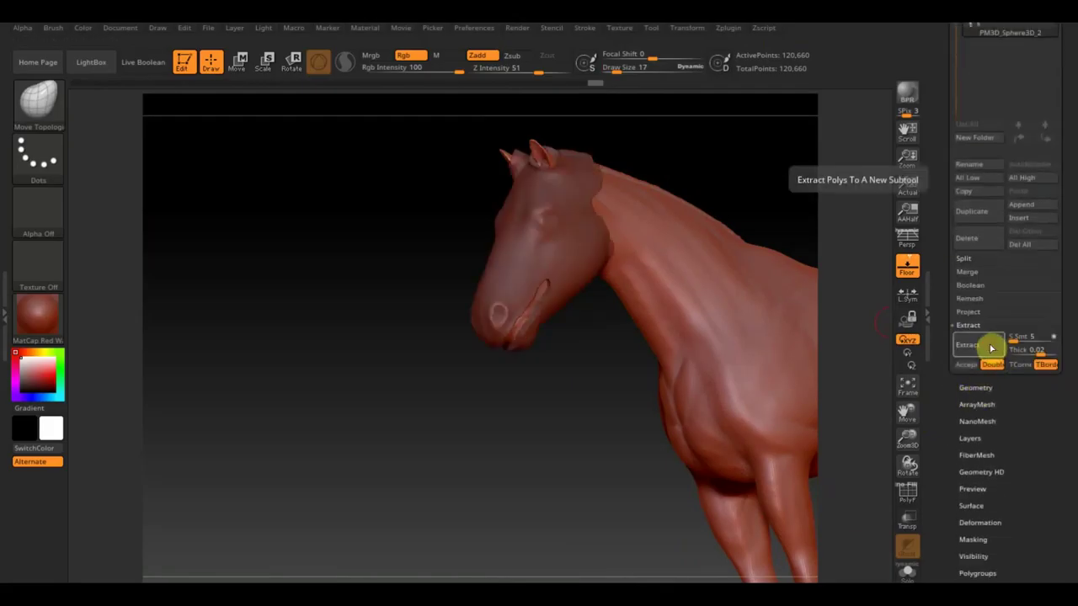
left_click(1031, 353)
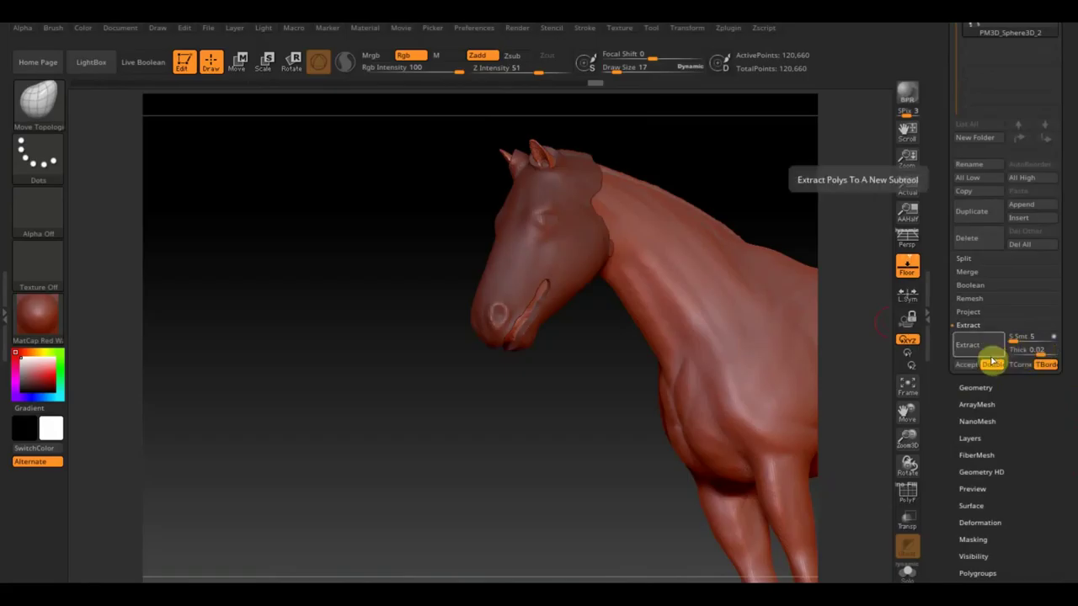
left_click(965, 364)
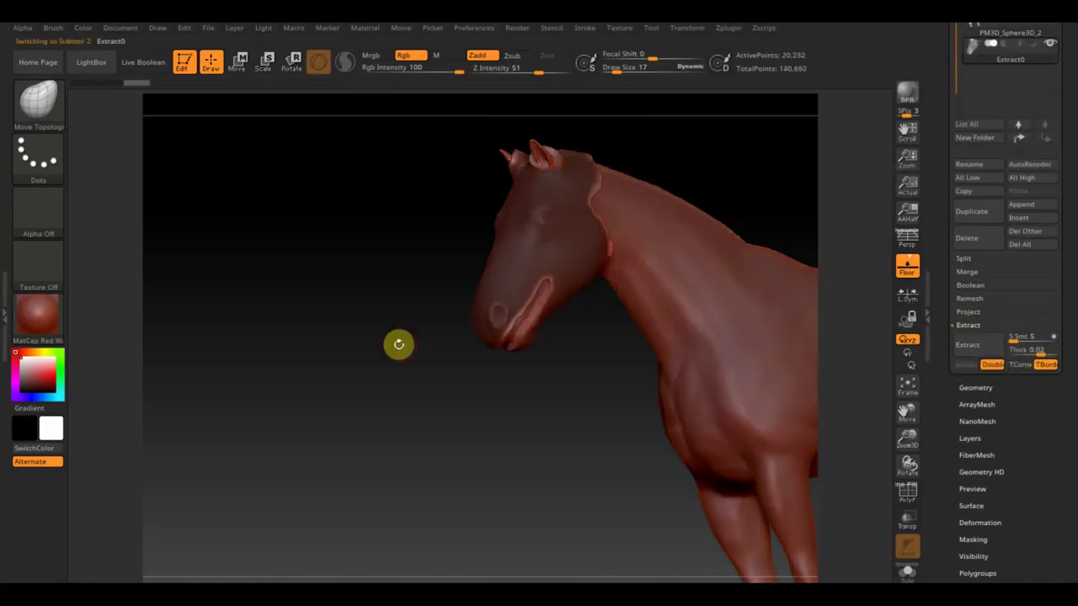
mouse_move(368, 364)
left_mouse_down()
mouse_move(433, 368)
mouse_move(457, 354)
mouse_move(582, 409)
left_mouse_up()
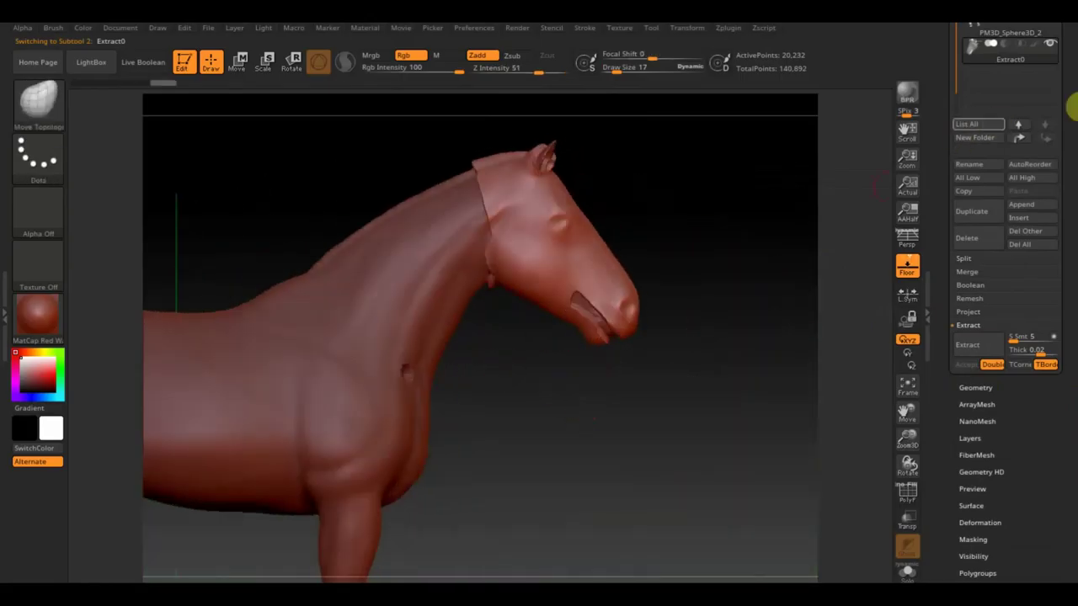
left_click_drag(1061, 168, 1061, 250)
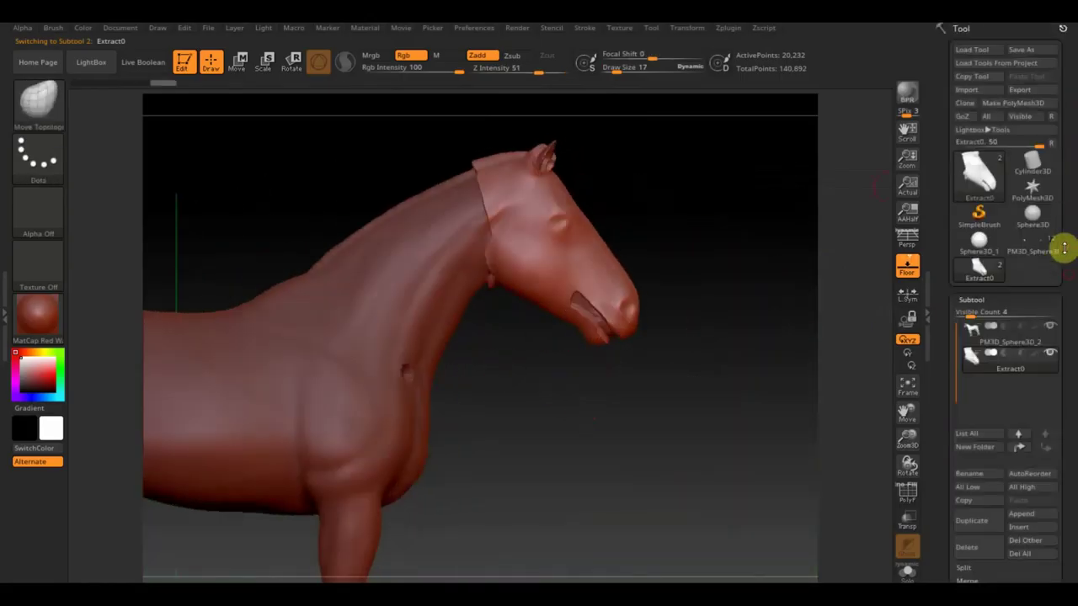
Switch to the horse skeleton model and fit it in a side view
left_click(1030, 242)
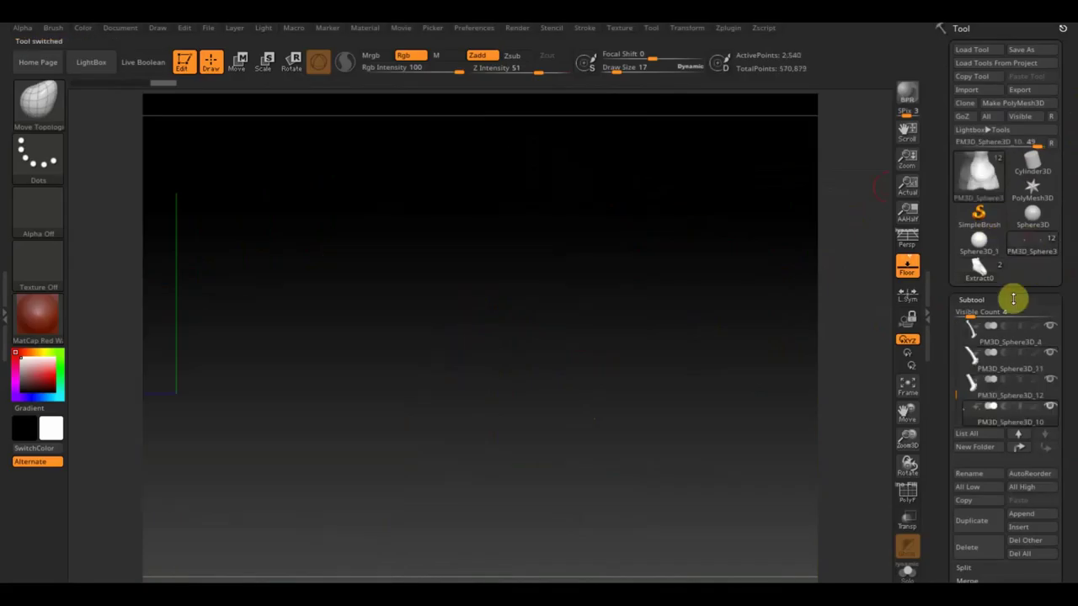
left_click_drag(562, 406, 576, 433)
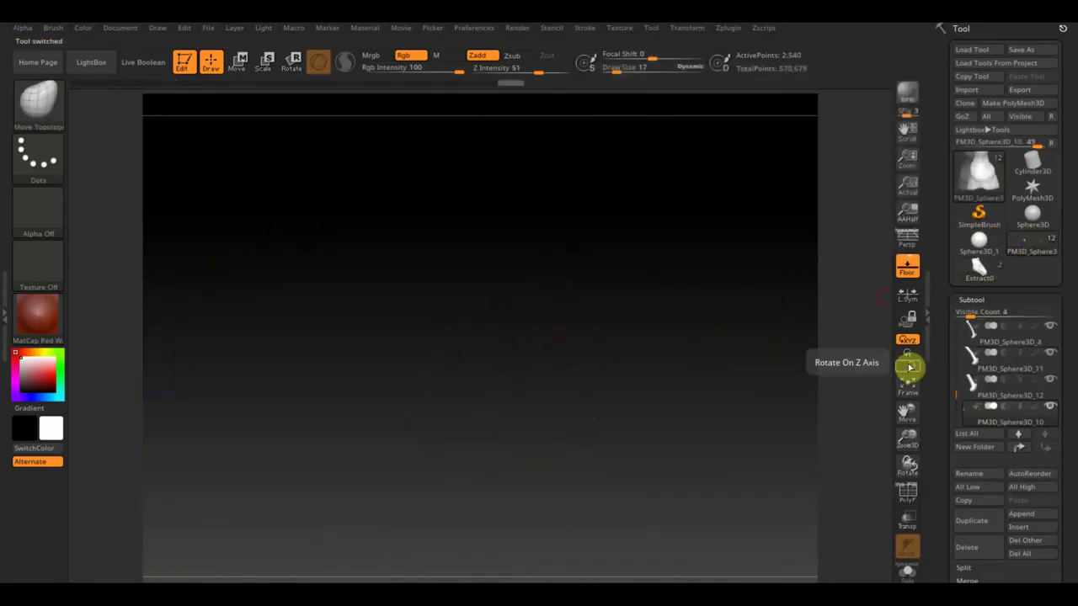
left_click(905, 387)
mouse_move(685, 439)
left_mouse_down()
mouse_move(618, 447)
mouse_move(695, 463)
mouse_move(635, 434)
mouse_move(289, 348)
mouse_move(604, 313)
mouse_move(539, 484)
left_mouse_up()
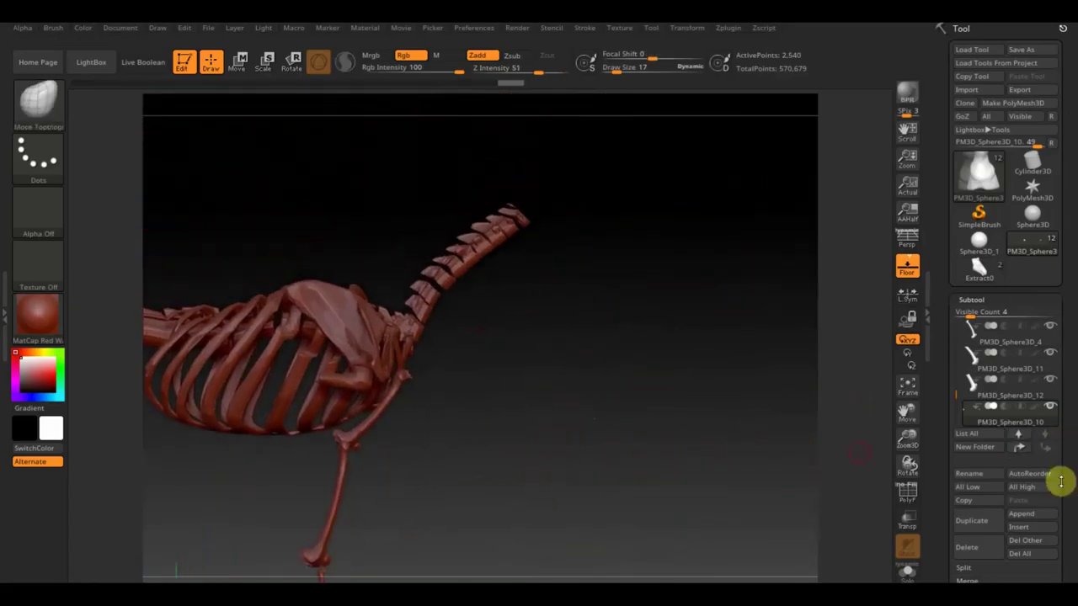
Convert Extract0 to a PolyMesh3D and append PM3D_Extract0 to the skeleton as a subtool
left_click(1032, 514)
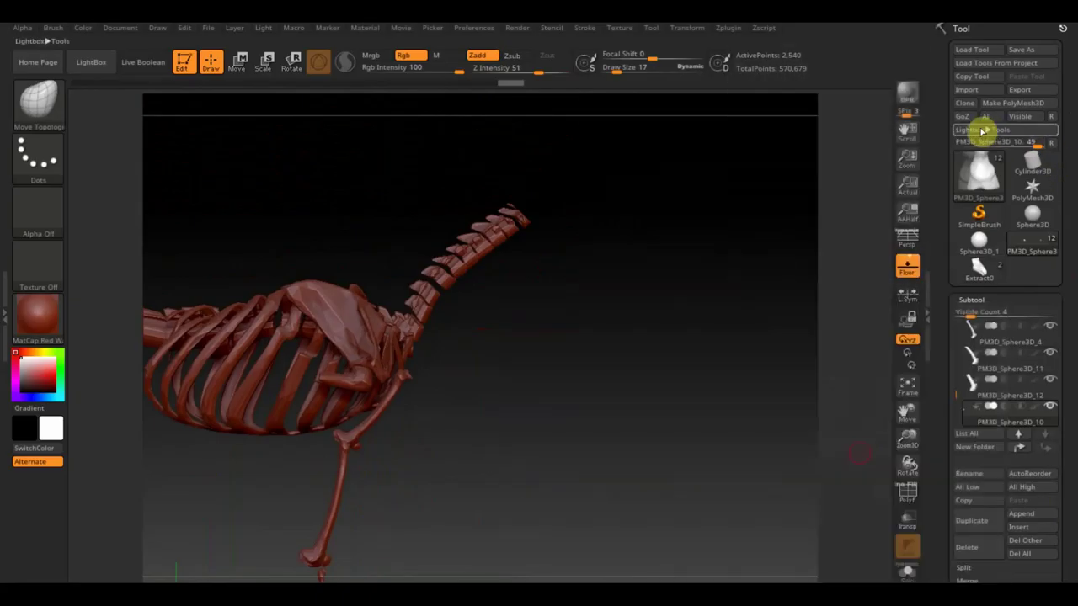
mouse_move(979, 269)
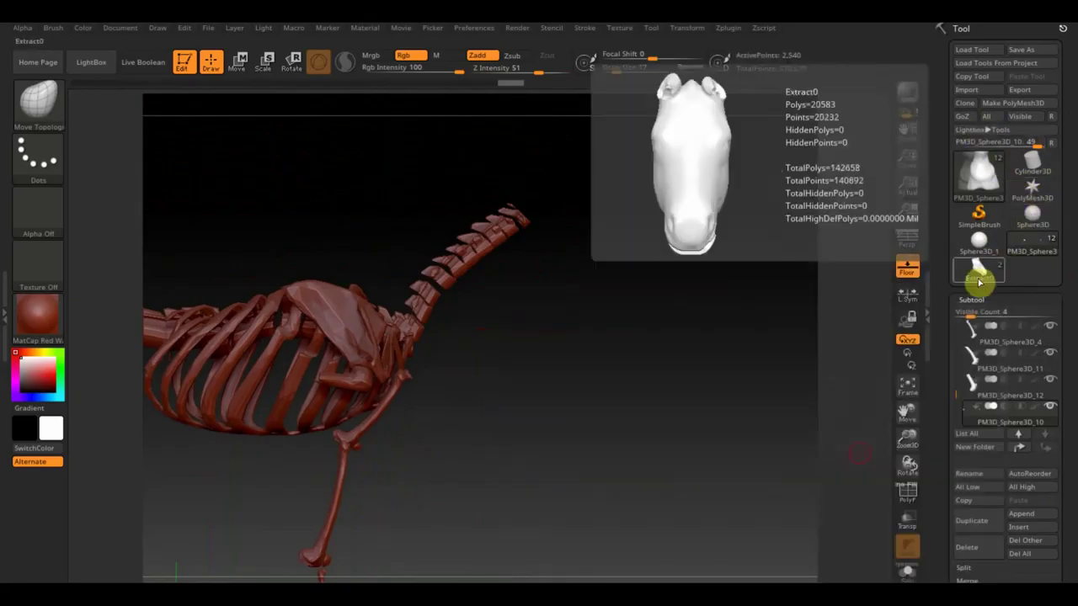
left_click(979, 277)
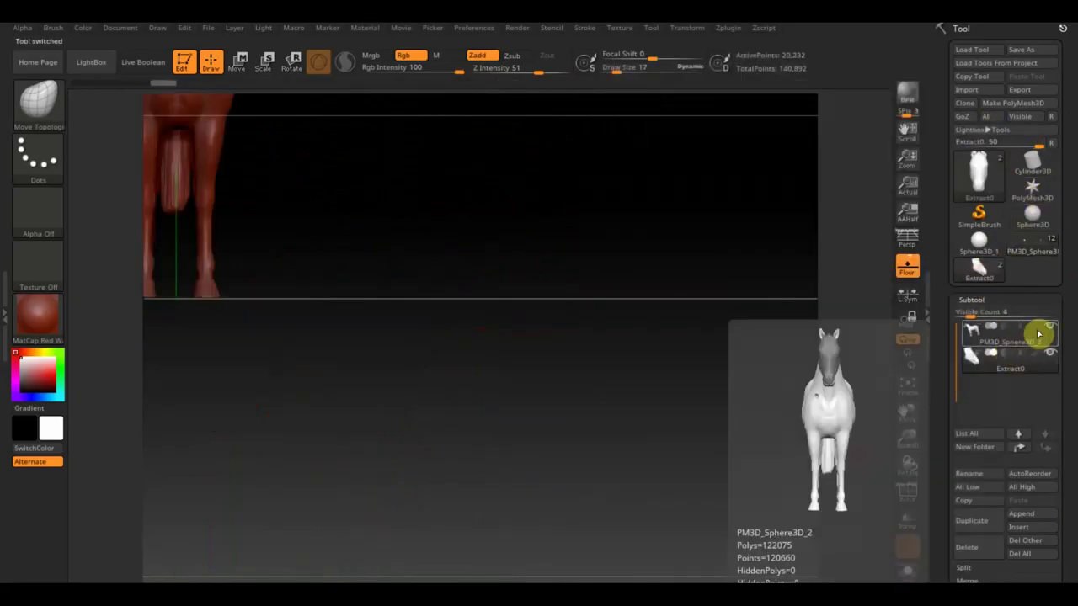
left_click(1019, 106)
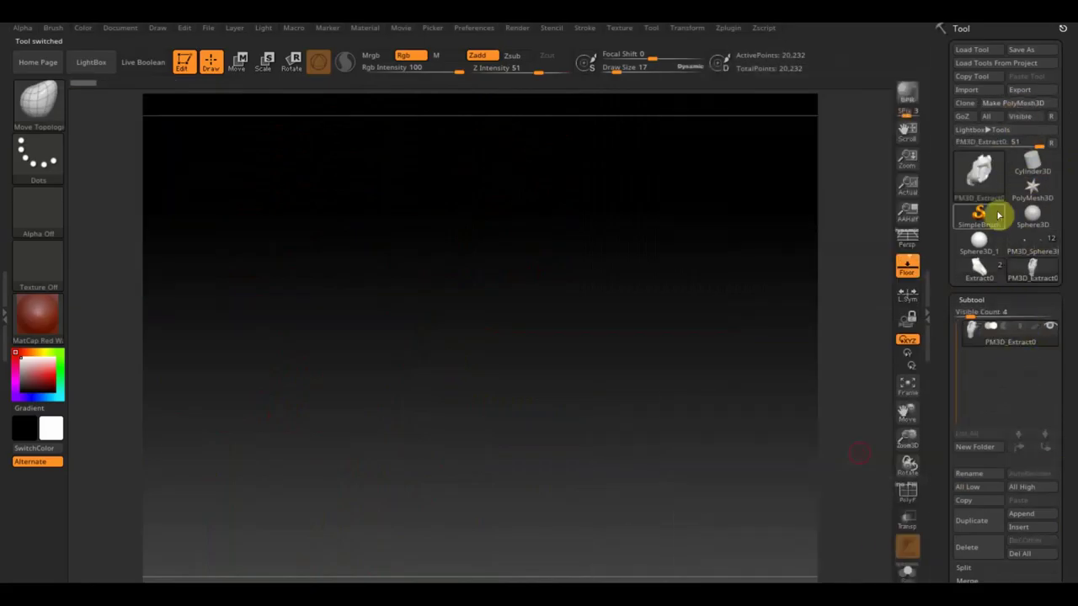
left_click(1034, 242)
scroll(1073, 301, "down", 5)
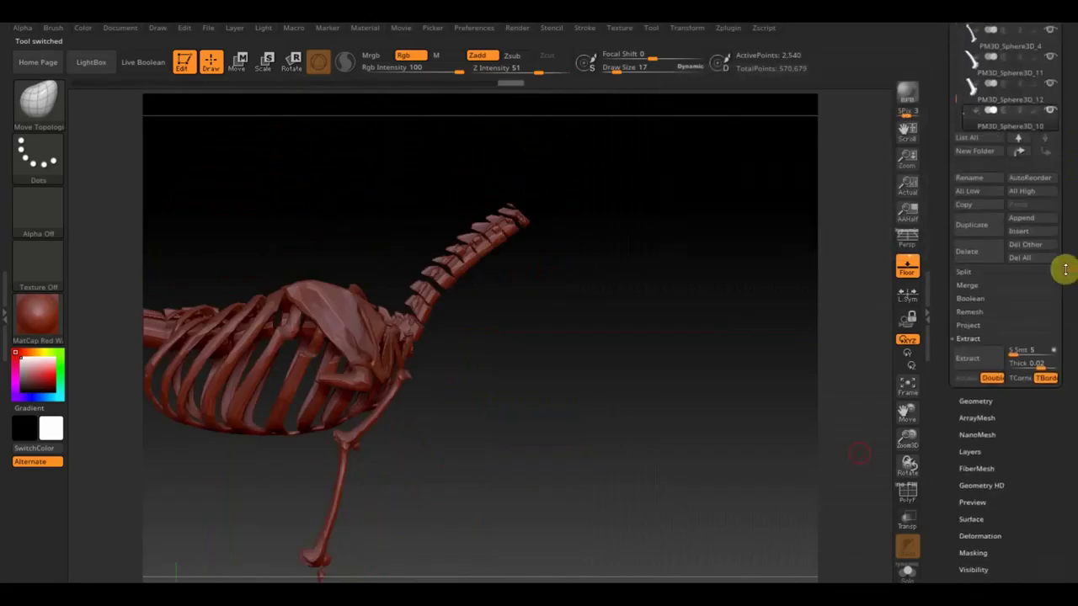
left_click(1027, 220)
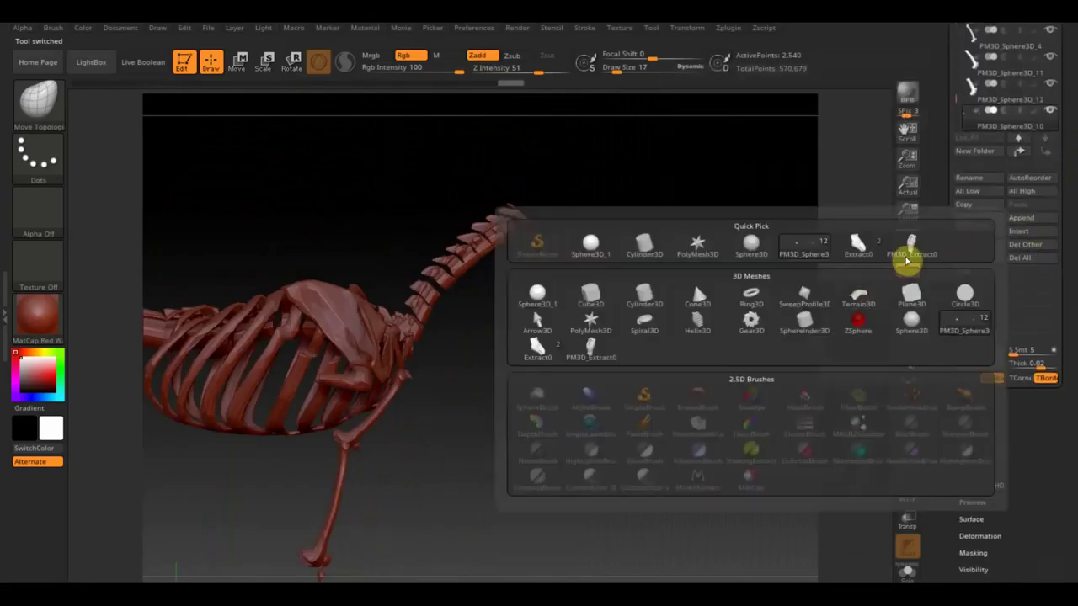
left_click(909, 247)
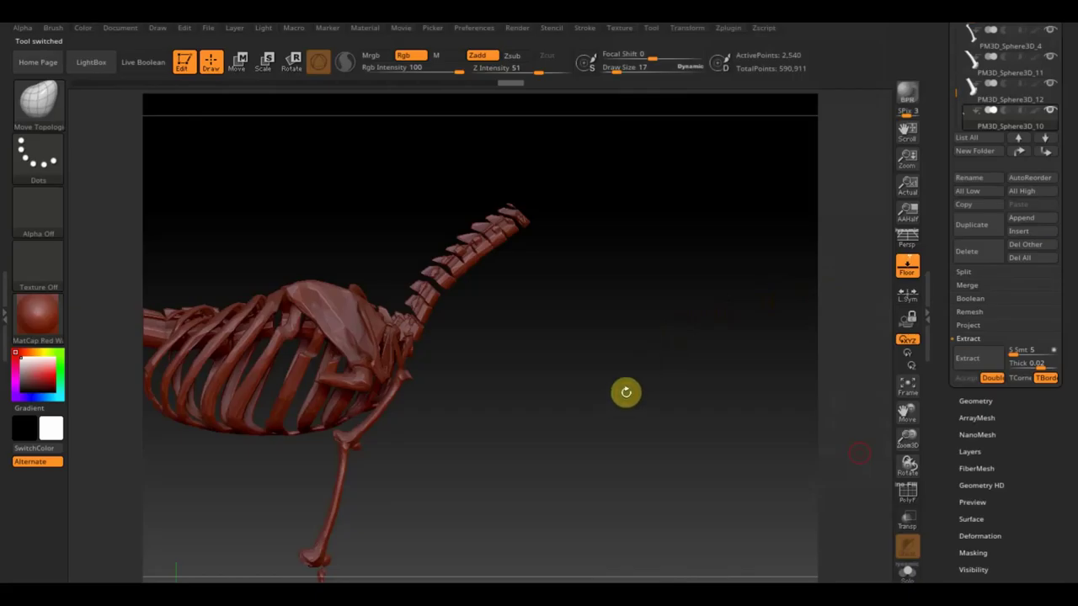
Select the new PM3D_Extract1 subtool and move it onto the top of the neck, centred along X
key("n")
left_click(597, 491)
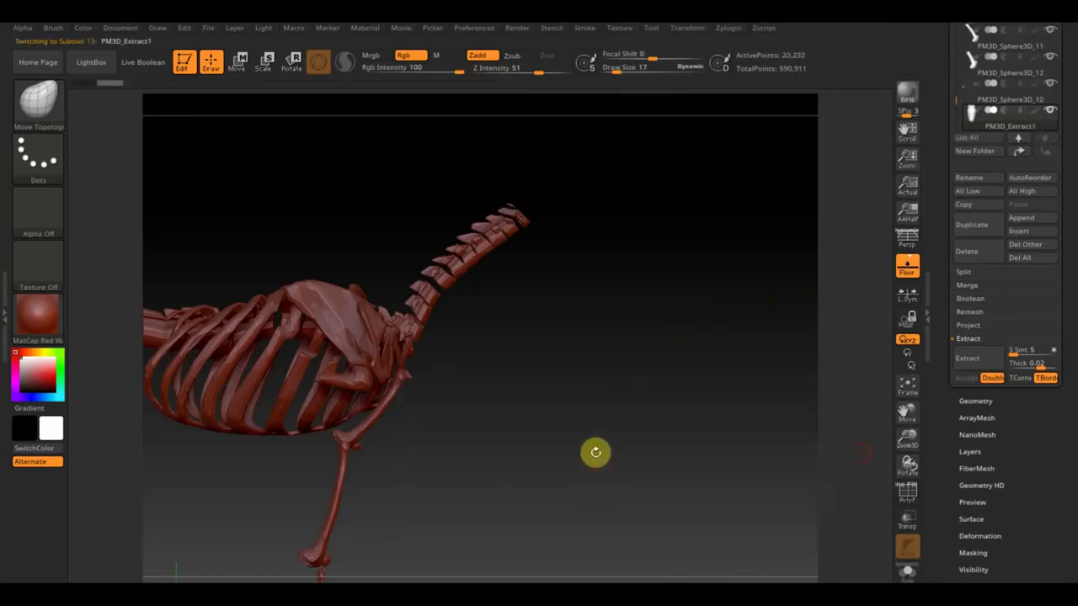
key("f")
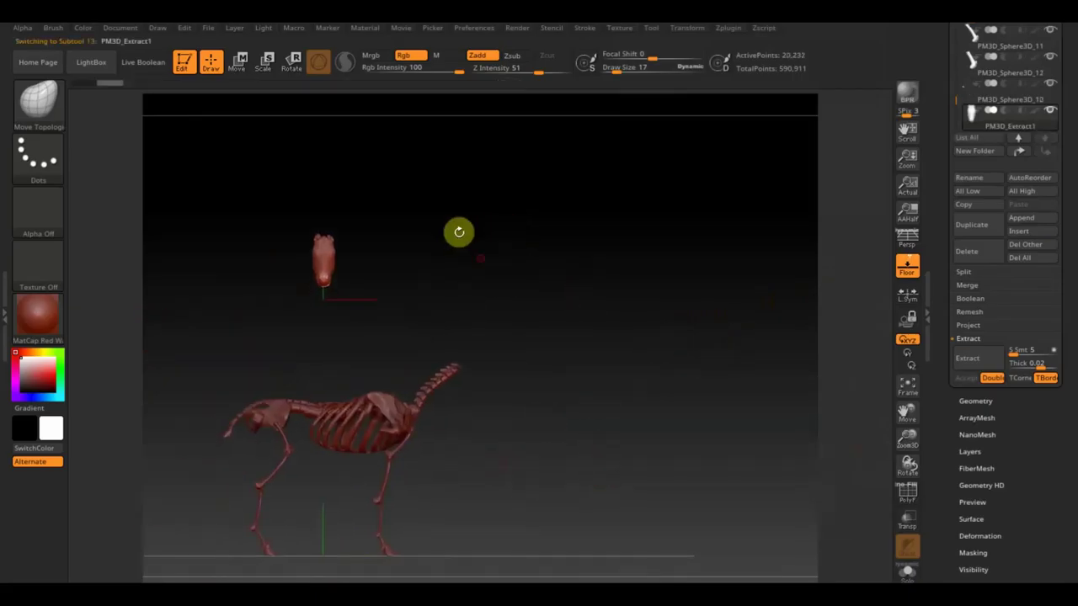
left_click(237, 62)
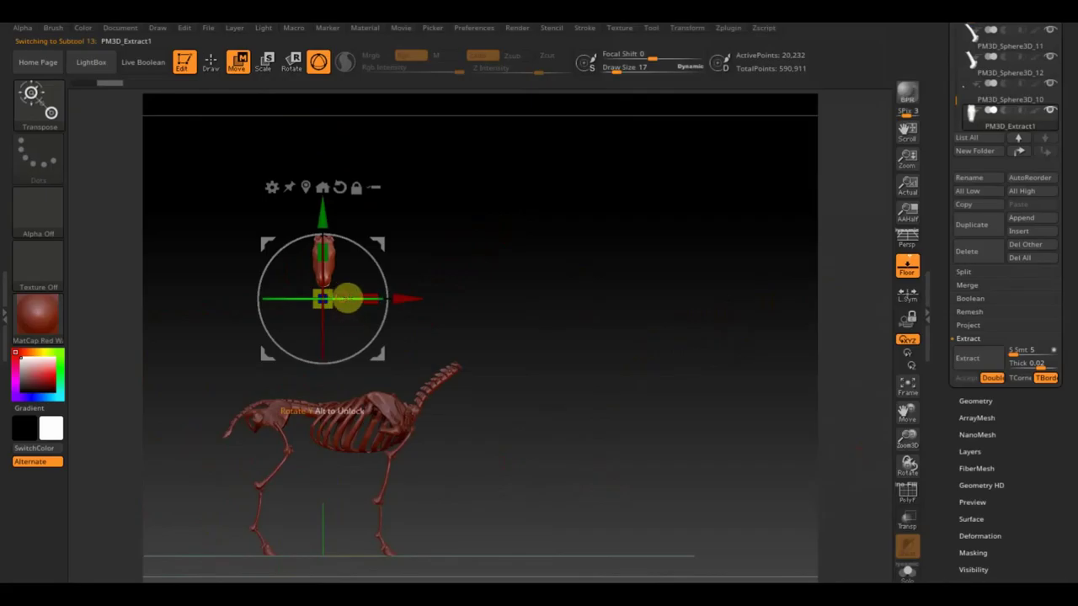
left_click_drag(347, 313, 426, 312)
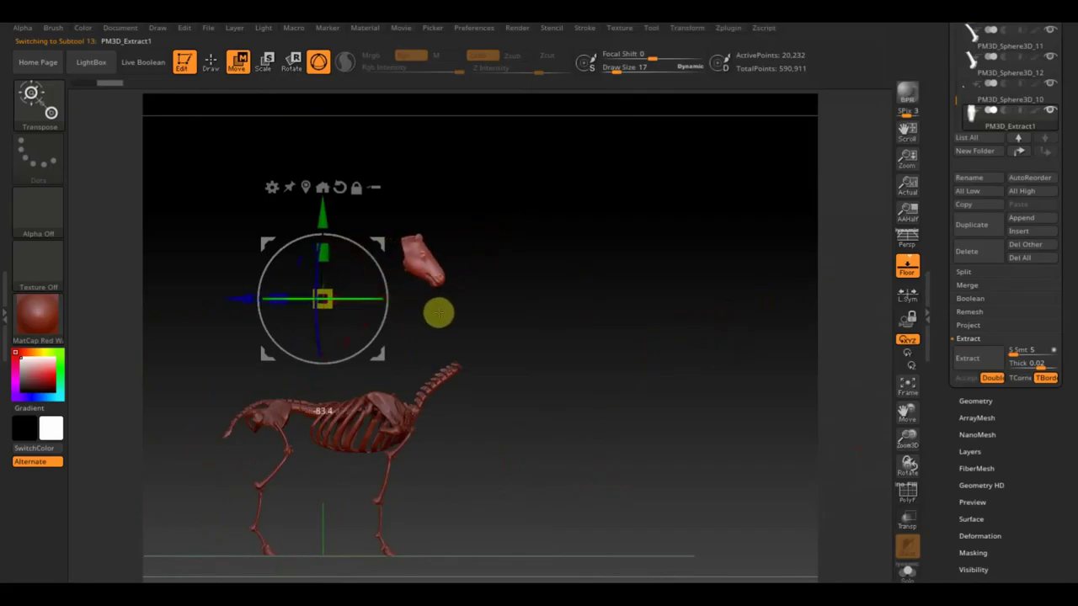
mouse_move(253, 233)
left_mouse_down()
mouse_move(329, 341)
mouse_move(313, 354)
left_mouse_up()
mouse_move(559, 380)
left_mouse_down()
mouse_move(498, 410)
mouse_move(523, 385)
left_mouse_up()
left_click_drag(398, 414, 354, 421)
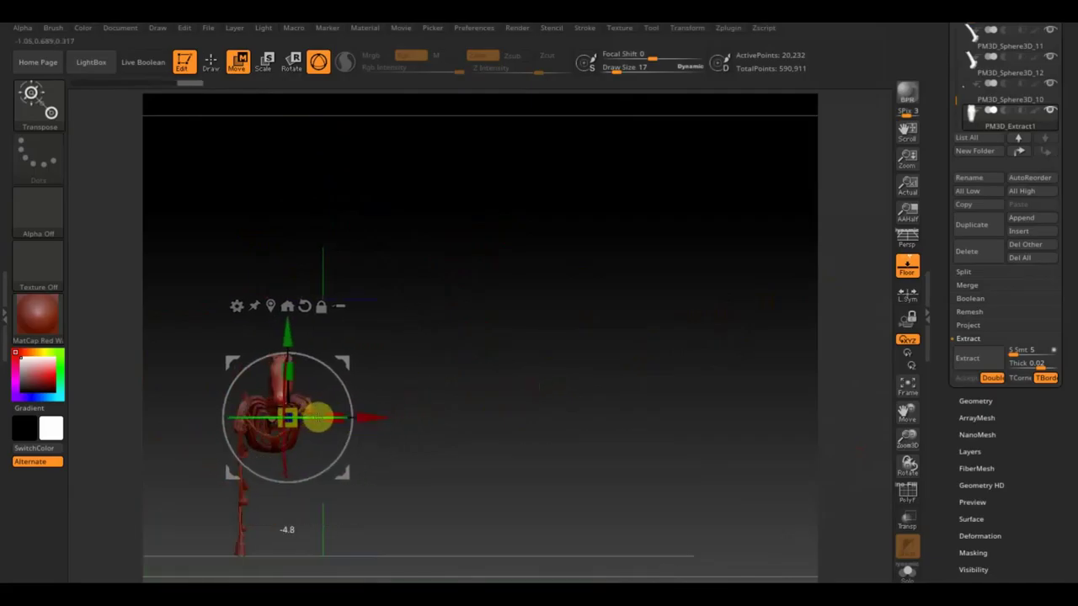
left_click_drag(366, 419, 361, 419)
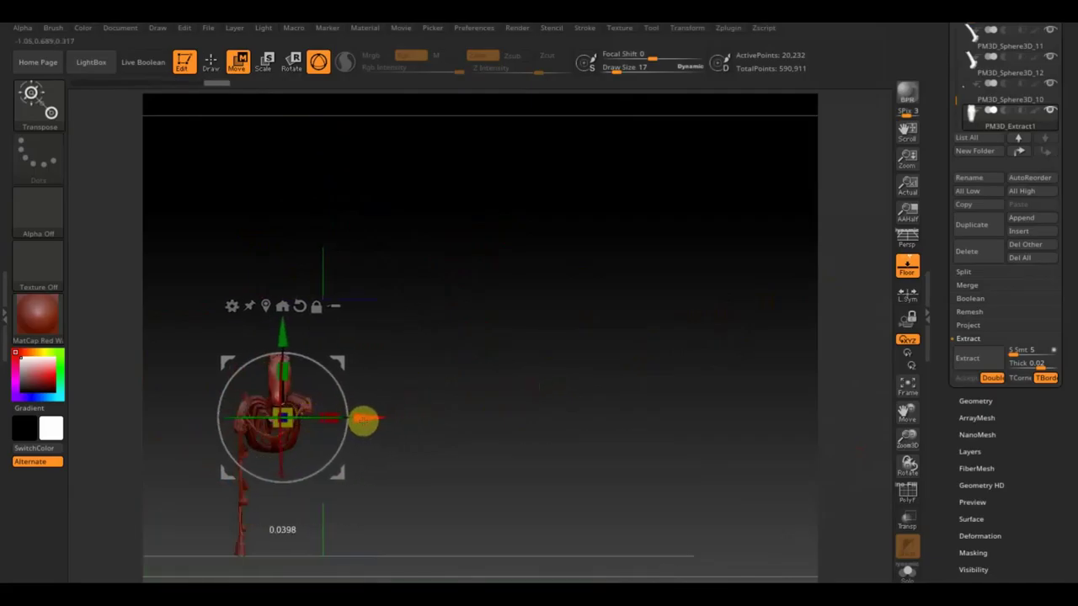
mouse_move(446, 425)
left_mouse_down()
mouse_move(530, 433)
mouse_move(522, 385)
mouse_move(575, 476)
left_mouse_up()
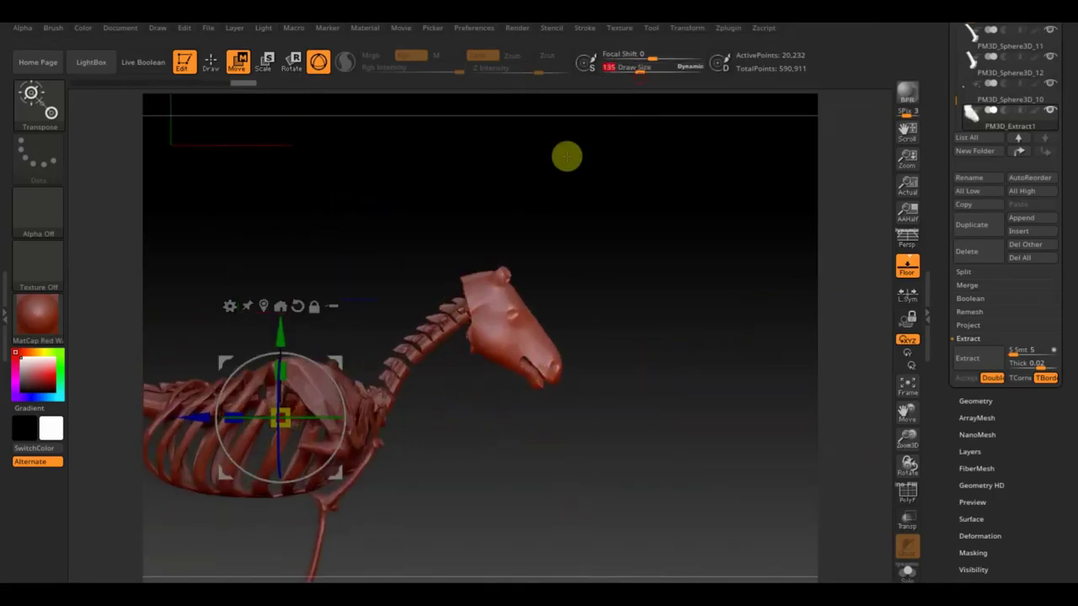
Smooth both bulging eye bumps into shallow dents with the Smooth brush at draw size 36
left_click(211, 62)
key("shift")
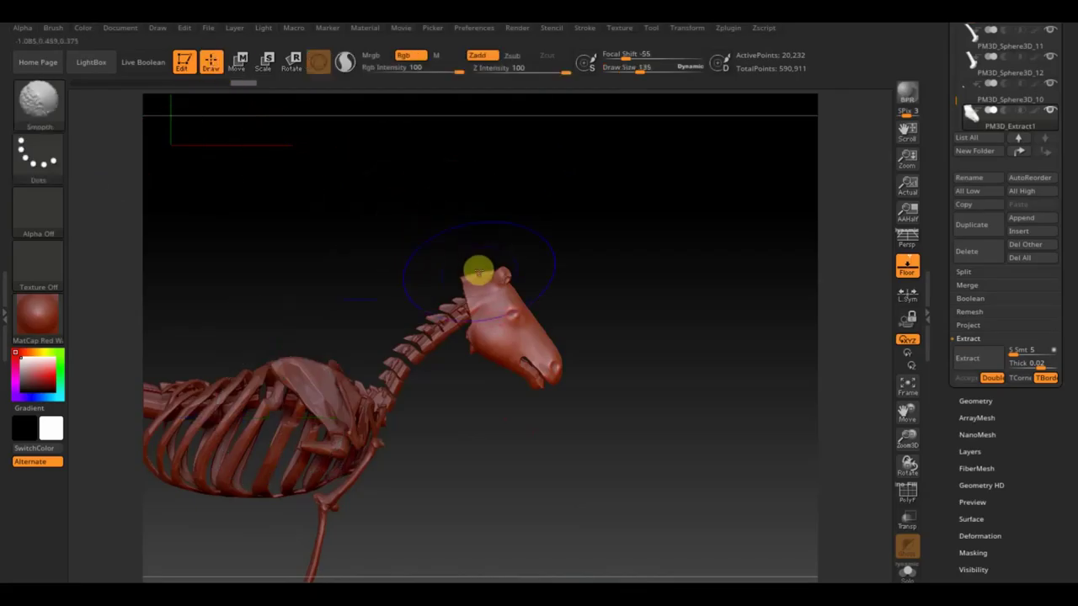
mouse_move(560, 295)
left_mouse_down()
mouse_move(512, 306)
mouse_move(548, 303)
mouse_move(567, 340)
mouse_move(525, 318)
left_mouse_up()
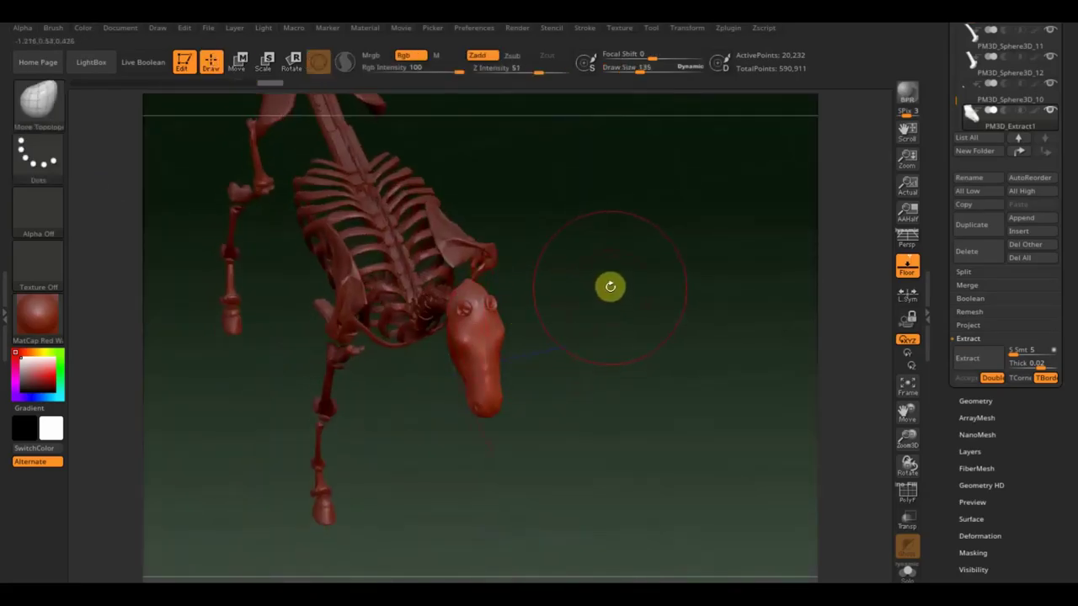
mouse_move(611, 286)
left_mouse_down("alt")
mouse_move(634, 382)
mouse_move(561, 385)
left_mouse_up("alt")
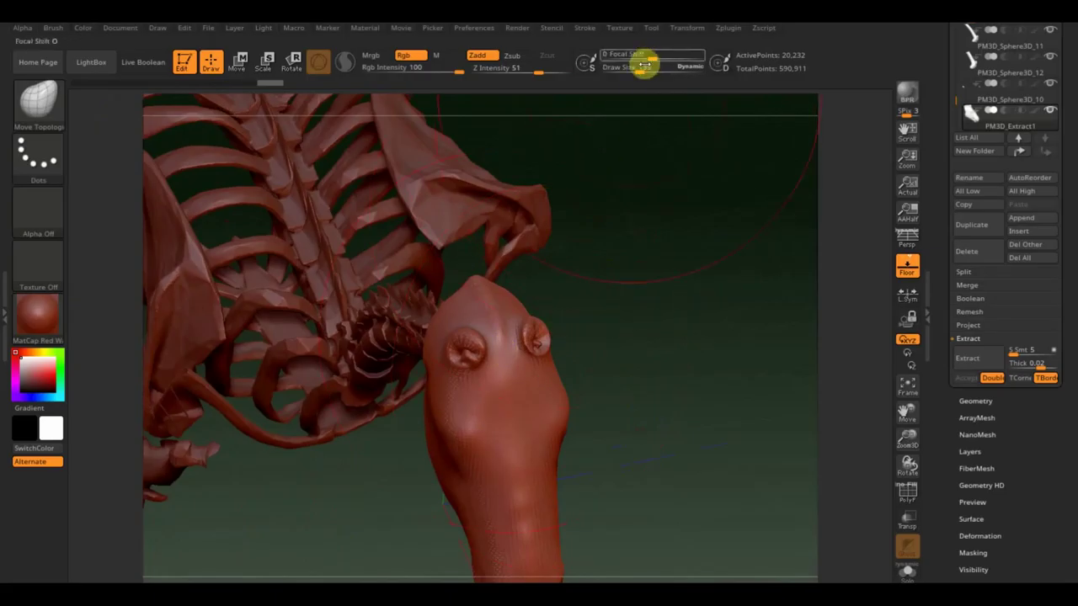
left_click_drag(638, 67, 624, 67)
key("shift")
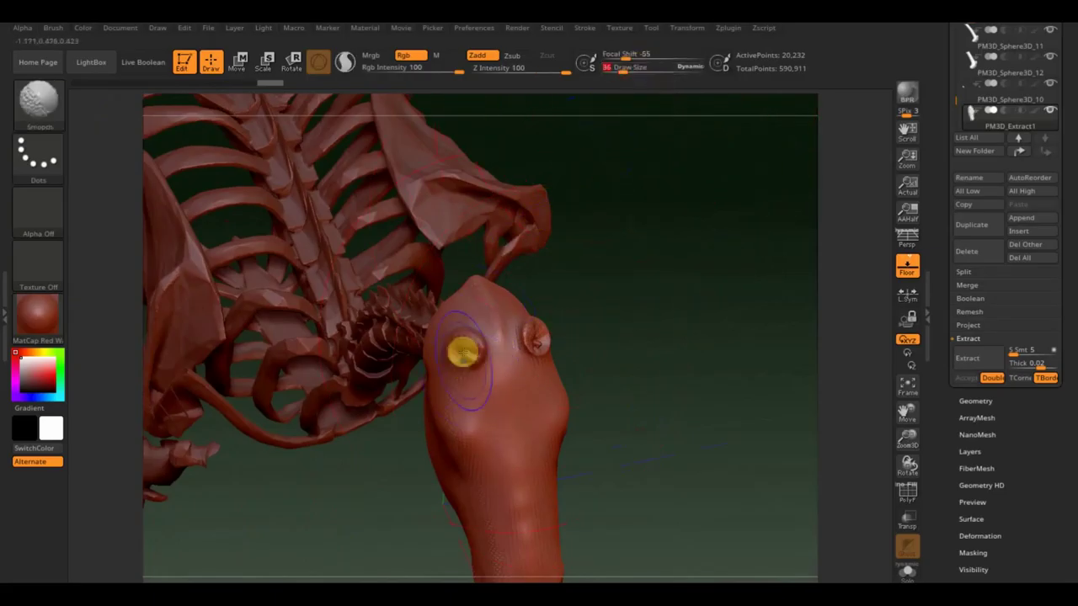
left_click_drag(469, 336, 464, 344, "shift")
left_click_drag(535, 339, 549, 337, "shift")
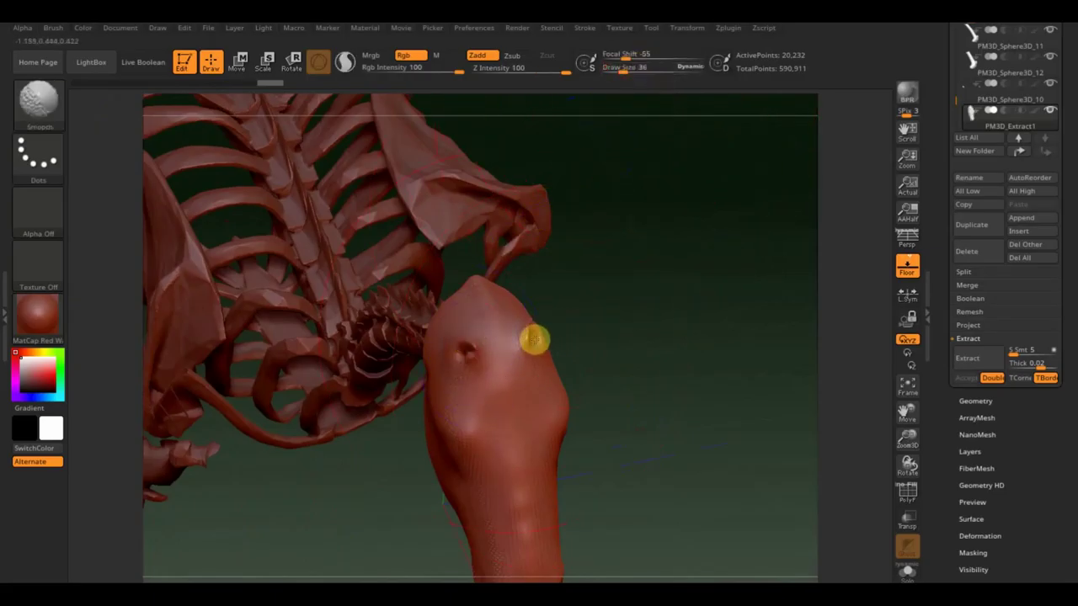
Reshape the nose tip and mouth area with Move Topological strokes
mouse_move(615, 343)
left_mouse_down()
mouse_move(592, 325)
mouse_move(607, 312)
mouse_move(631, 332)
mouse_move(629, 416)
mouse_move(149, 517)
left_mouse_up()
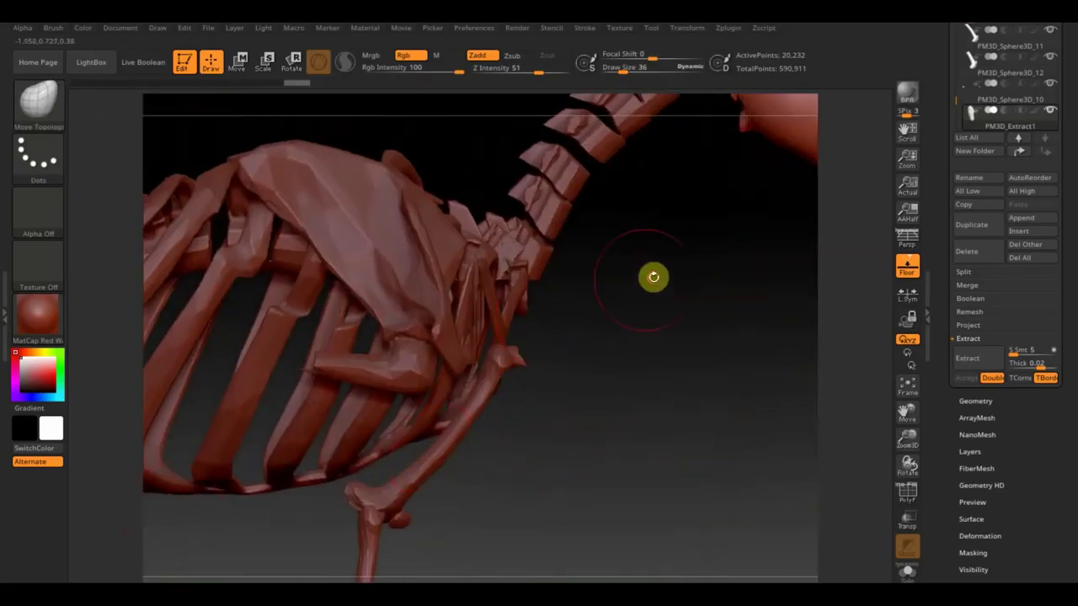
left_click_drag(654, 277, 180, 447)
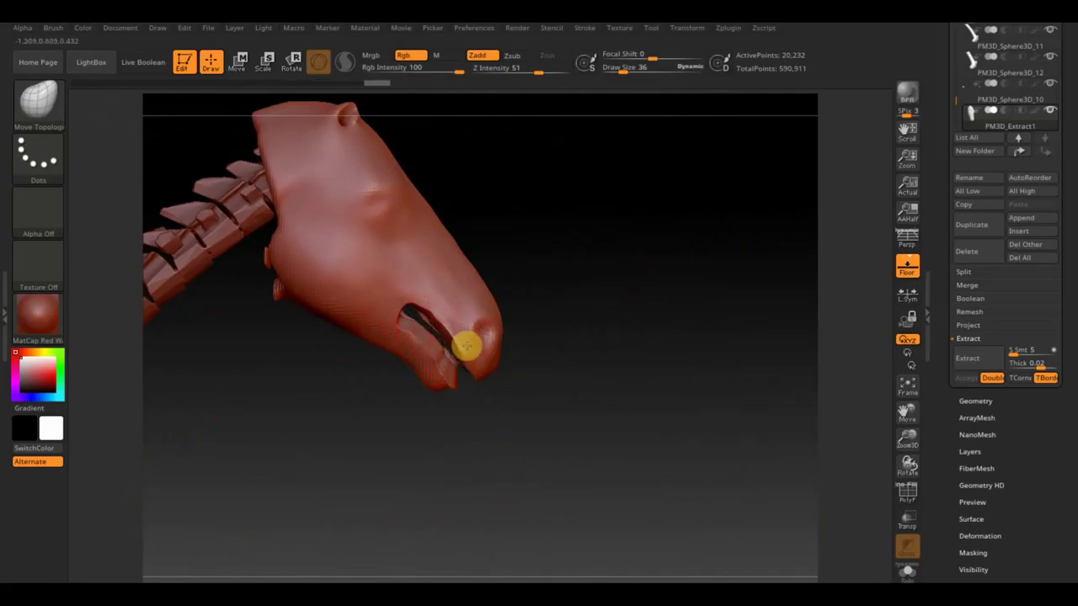
mouse_move(467, 343)
left_mouse_down()
mouse_move(494, 329)
mouse_move(471, 348)
left_mouse_up()
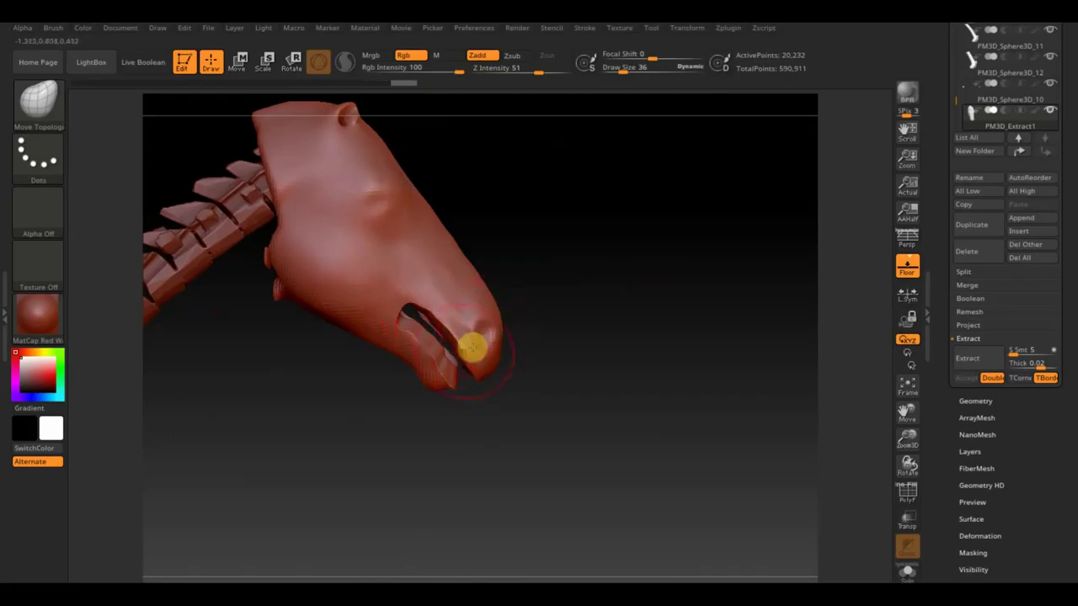
mouse_move(503, 419)
left_mouse_down()
mouse_move(472, 404)
mouse_move(447, 365)
mouse_move(452, 378)
left_mouse_up()
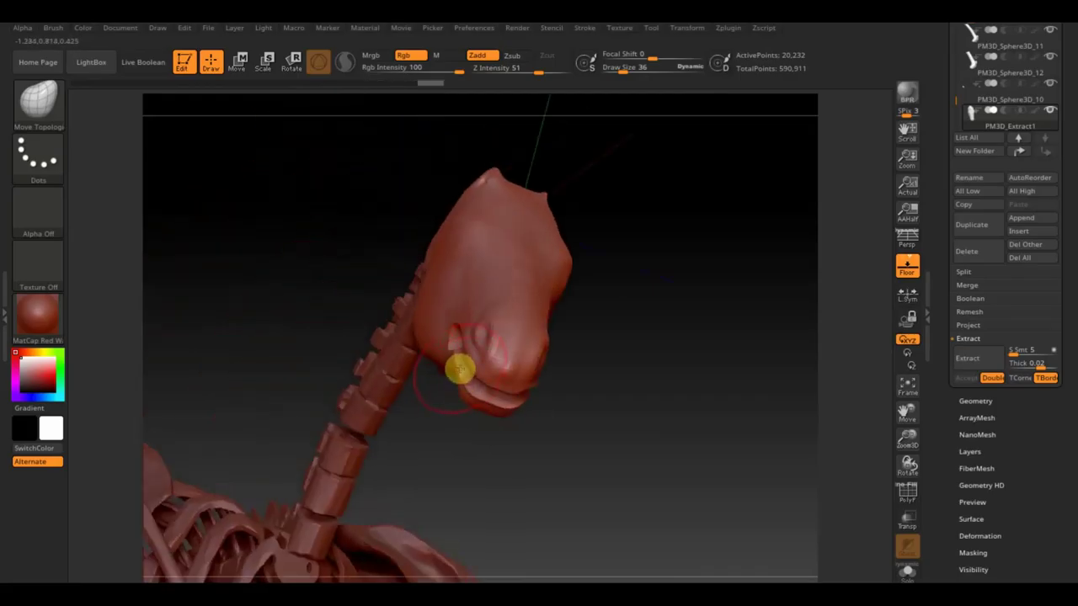
mouse_move(471, 374)
left_mouse_down()
mouse_move(455, 397)
mouse_move(483, 467)
mouse_move(433, 365)
left_mouse_up()
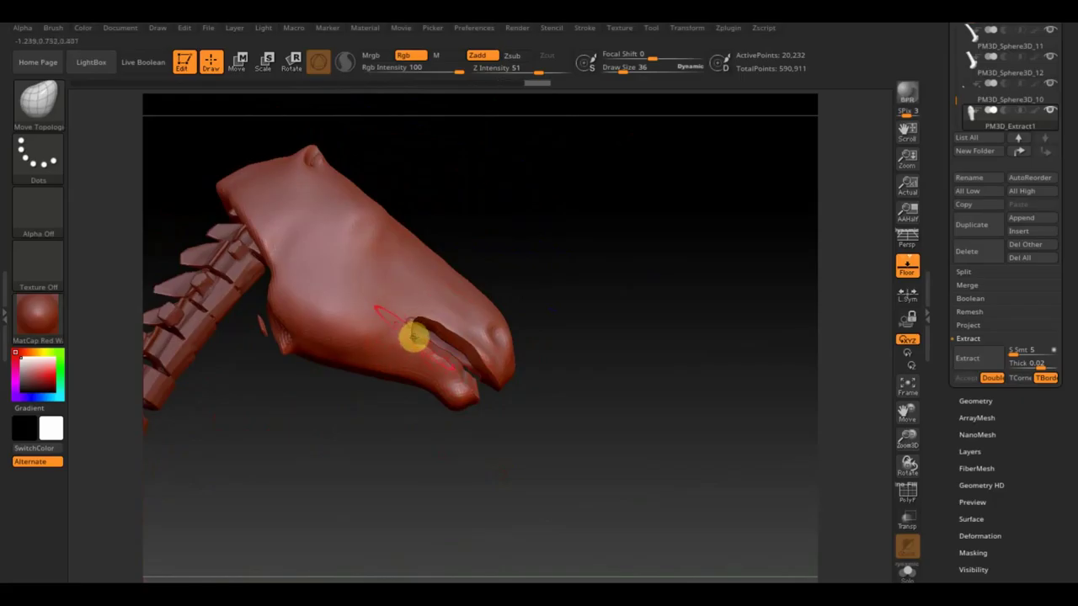
left_click_drag(464, 269, 584, 101)
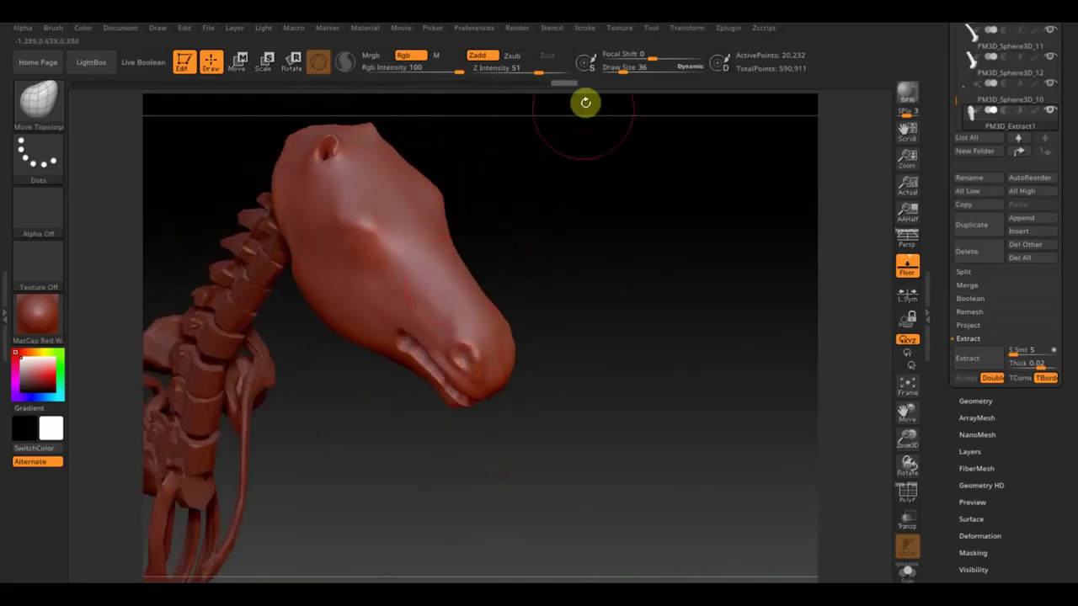
left_click(38, 95)
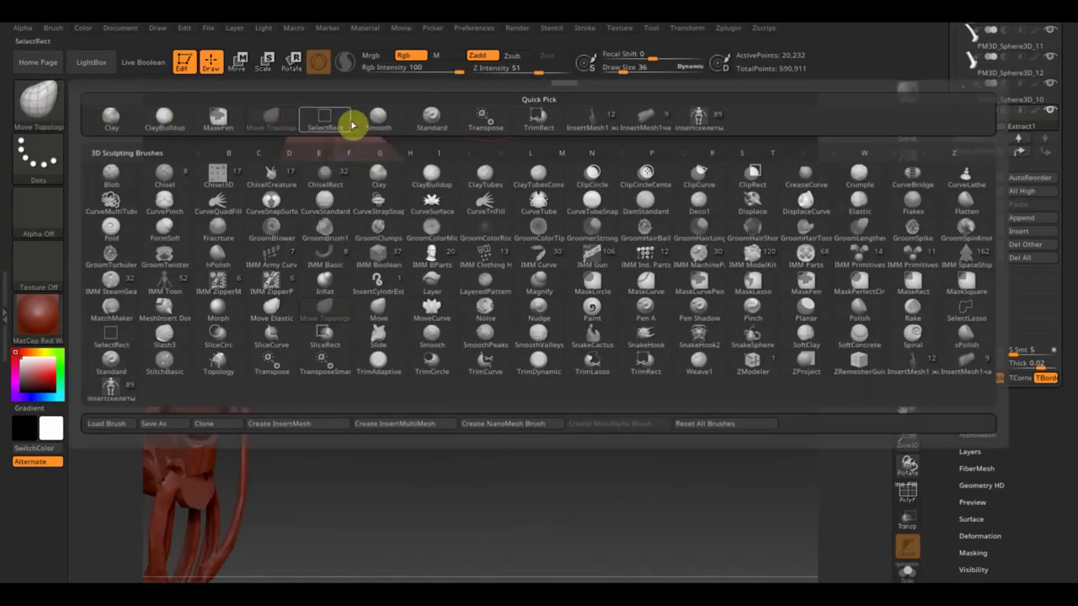
With the Standard brush at draw size 12, stroke a round eye socket on the head's side
left_click(431, 120)
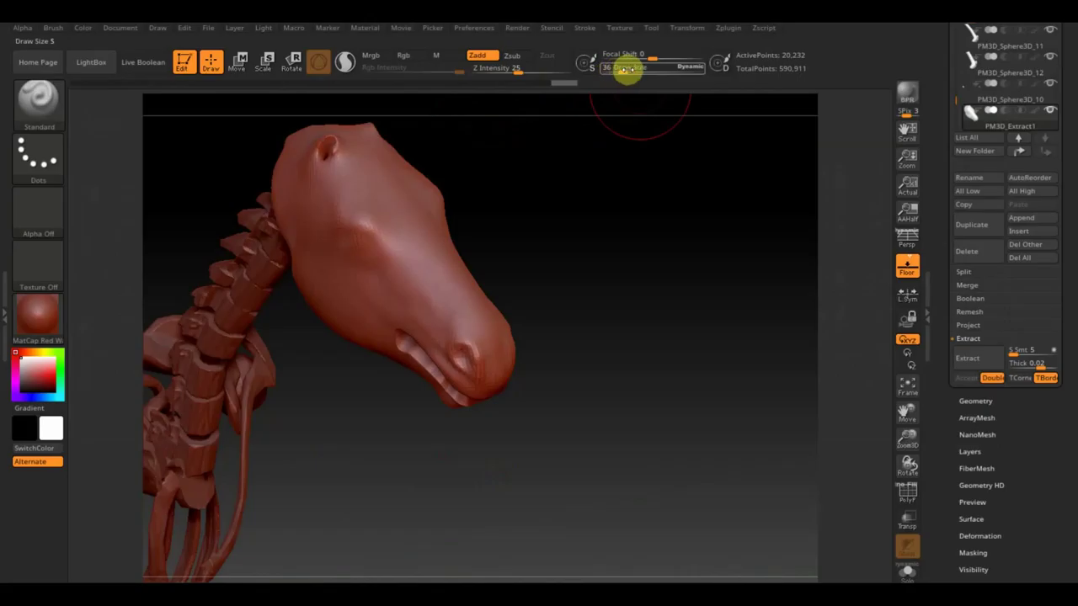
left_click_drag(624, 70, 620, 71)
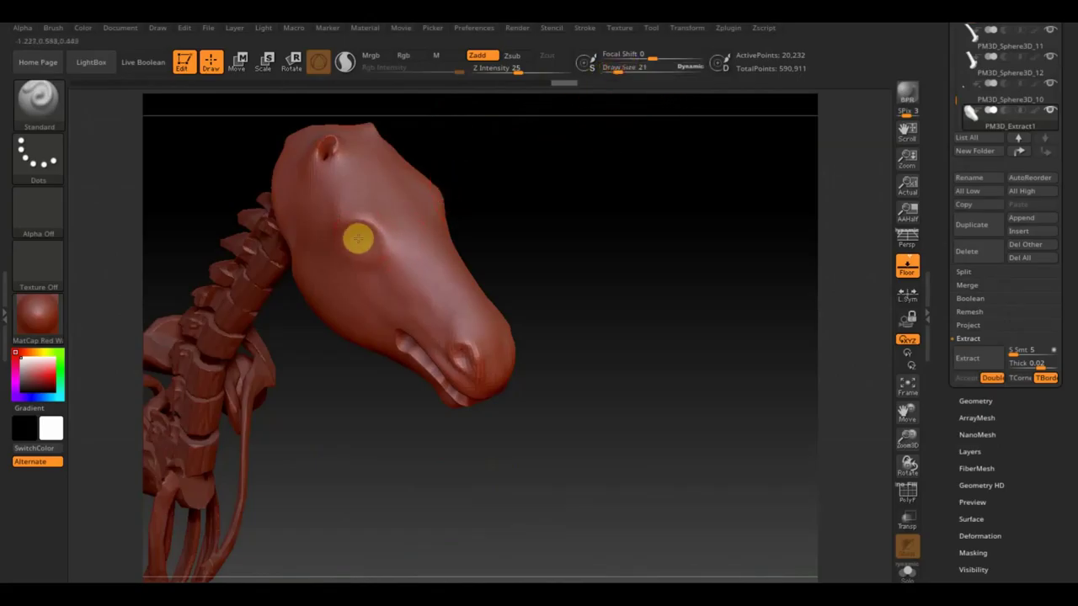
left_click_drag(619, 69, 614, 69)
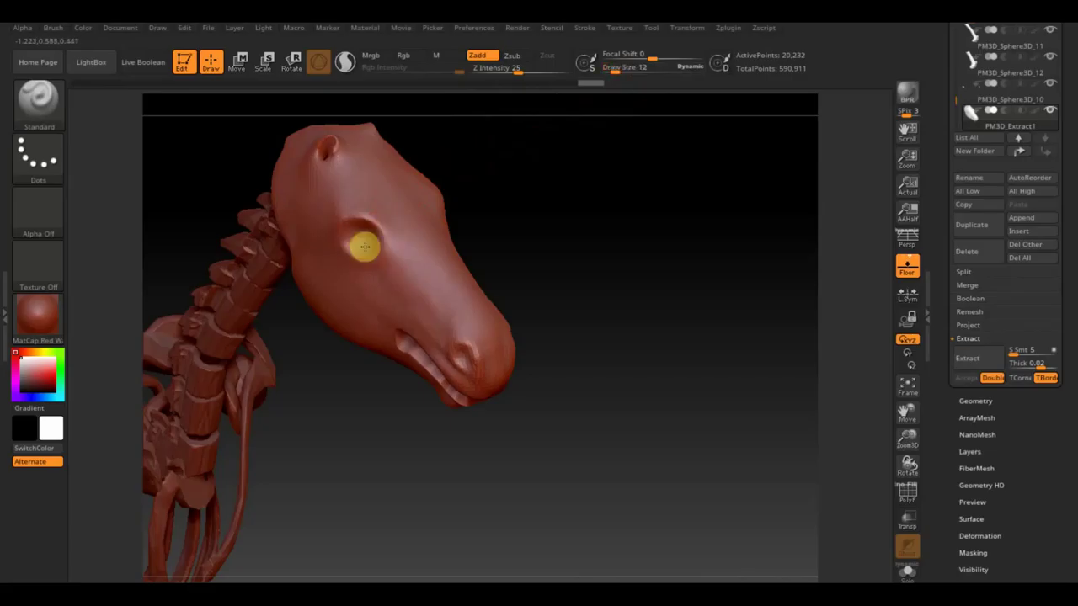
left_click_drag(615, 265, 653, 245)
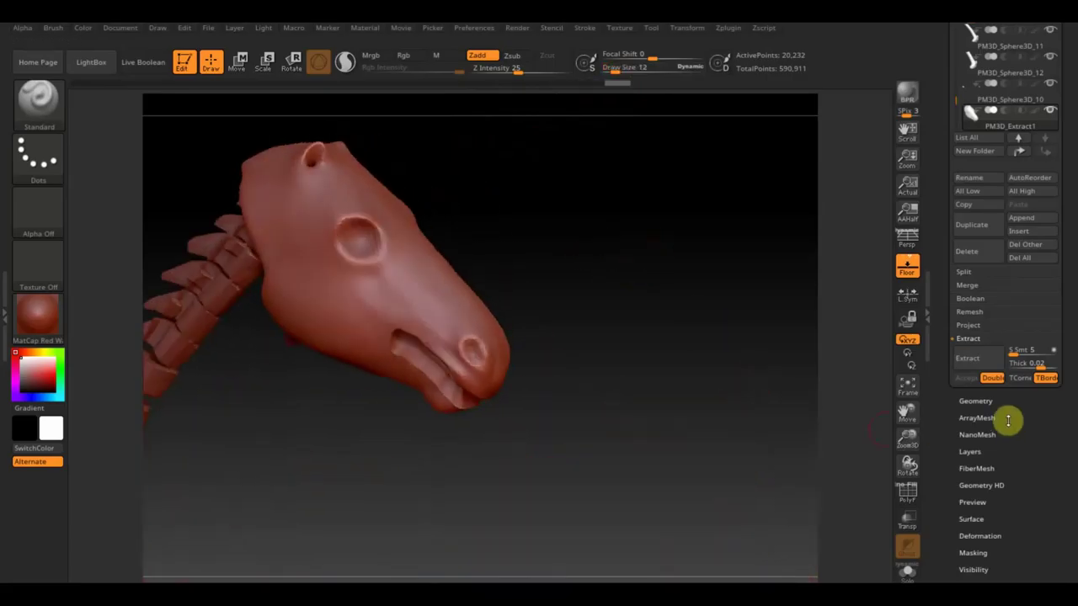
Mirror the model and weld both halves together from the Geometry settings
left_click(986, 401)
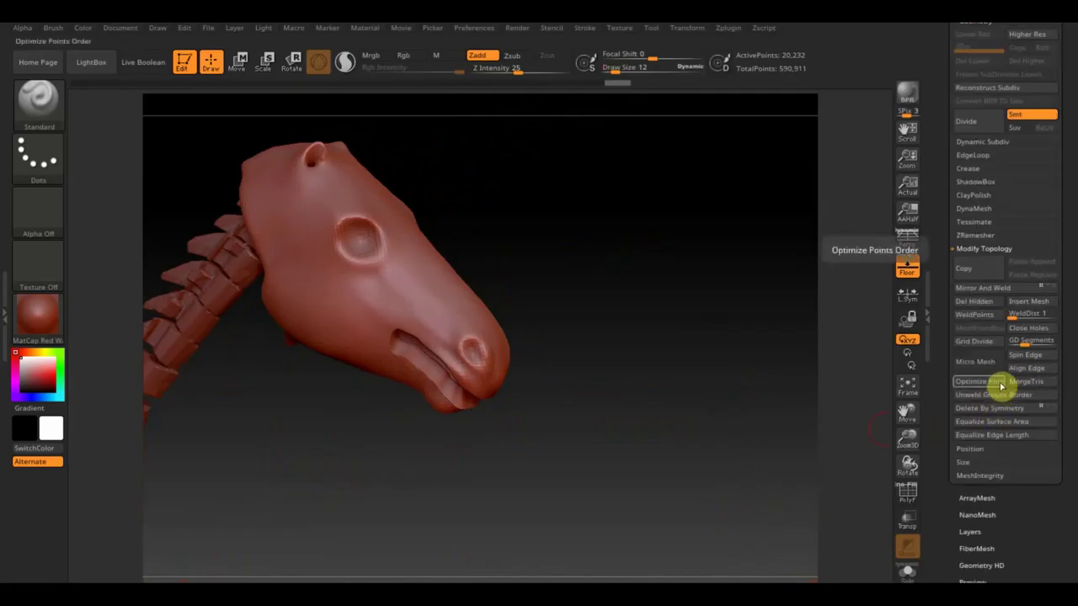
left_click(983, 288)
mouse_move(733, 383)
left_mouse_down()
mouse_move(705, 393)
mouse_move(675, 442)
mouse_move(688, 445)
mouse_move(267, 125)
left_mouse_up()
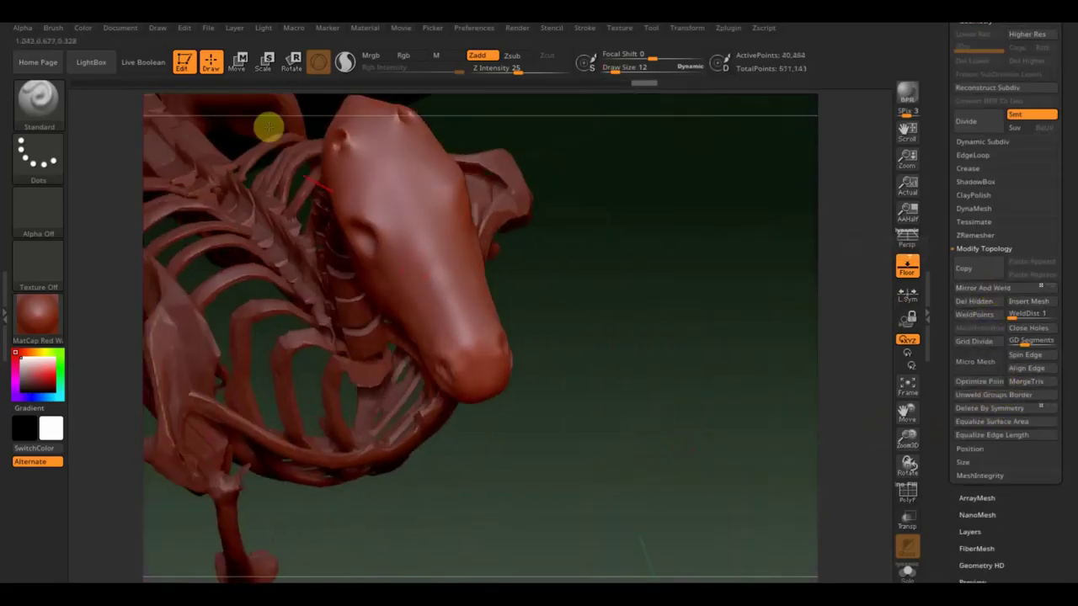
left_click(239, 62)
left_click(211, 63)
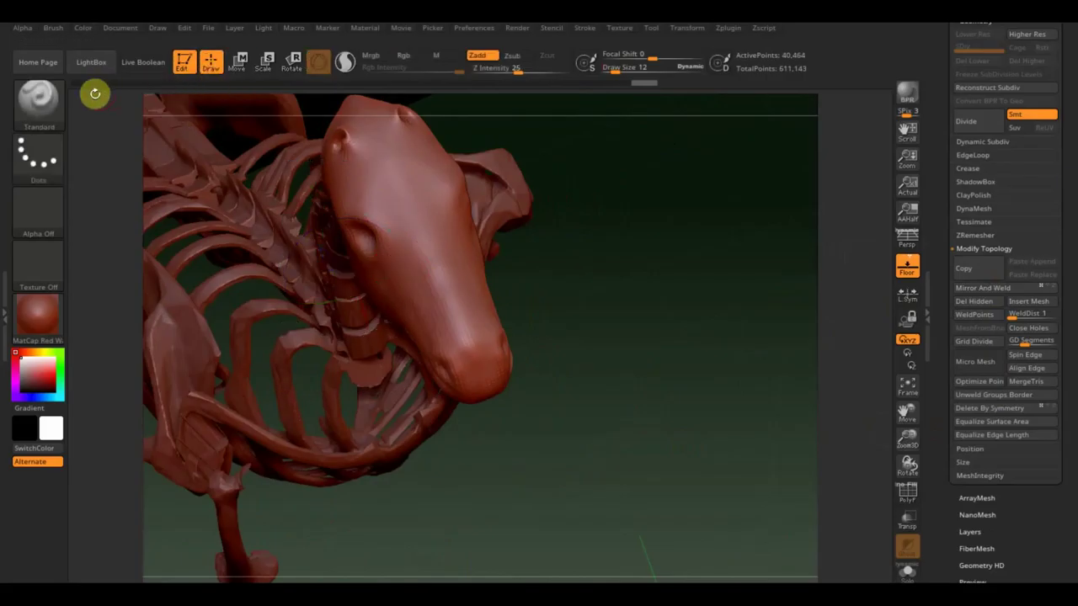
With the Move Topological brush at size 58, pull the head's top and back around the neck vertebrae
left_click(37, 100)
left_click(287, 124)
left_click_drag(620, 68, 628, 76)
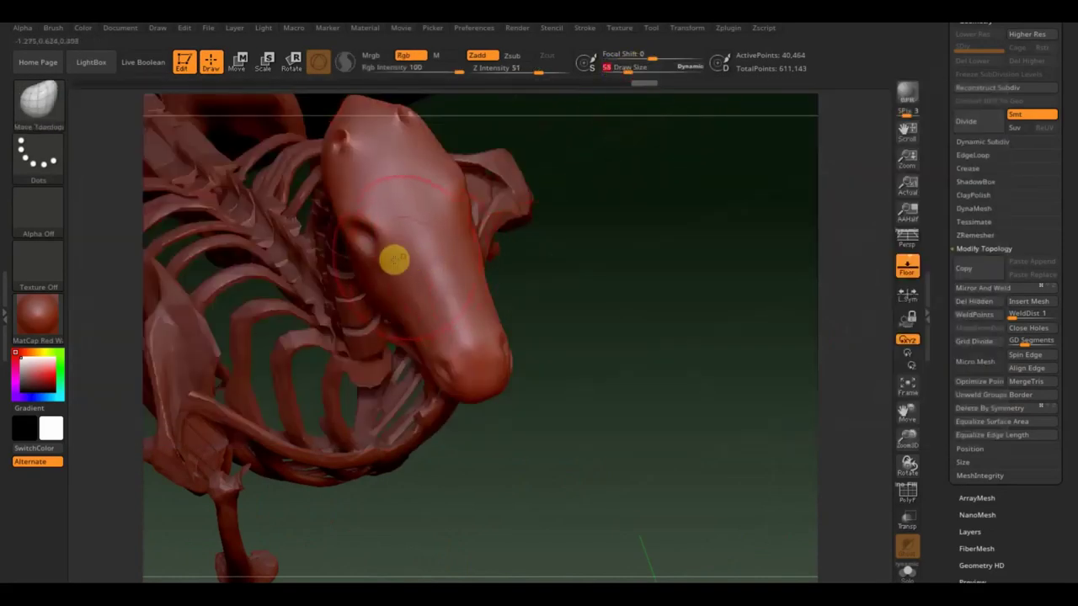
left_click_drag(394, 261, 421, 301)
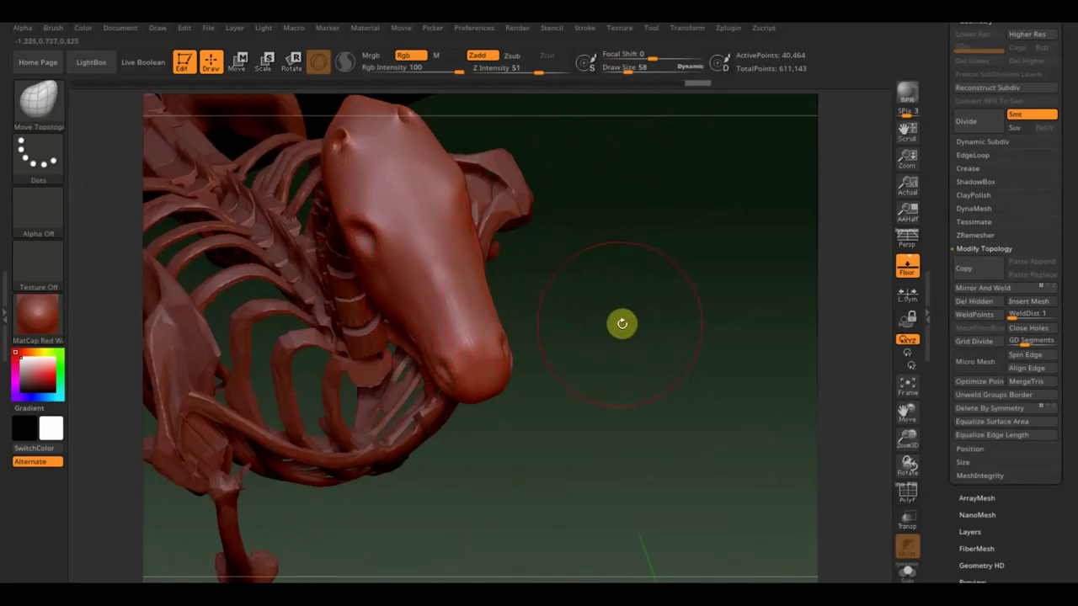
mouse_move(637, 358)
left_mouse_down()
mouse_move(642, 368)
mouse_move(461, 294)
left_mouse_up()
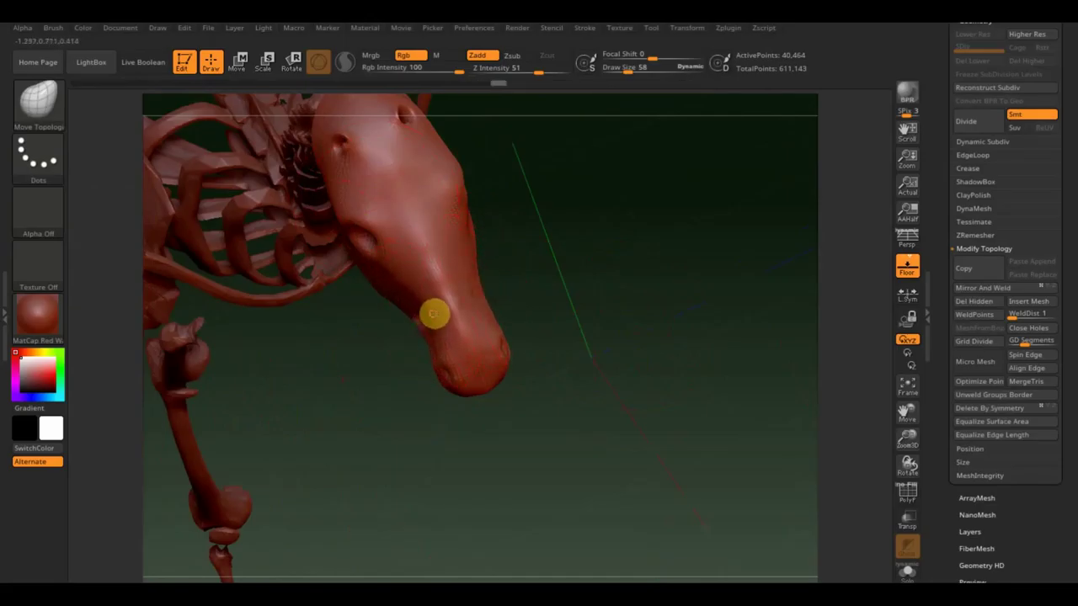
mouse_move(584, 277)
left_mouse_down()
mouse_move(527, 294)
mouse_move(570, 251)
mouse_move(572, 288)
mouse_move(524, 330)
left_mouse_up()
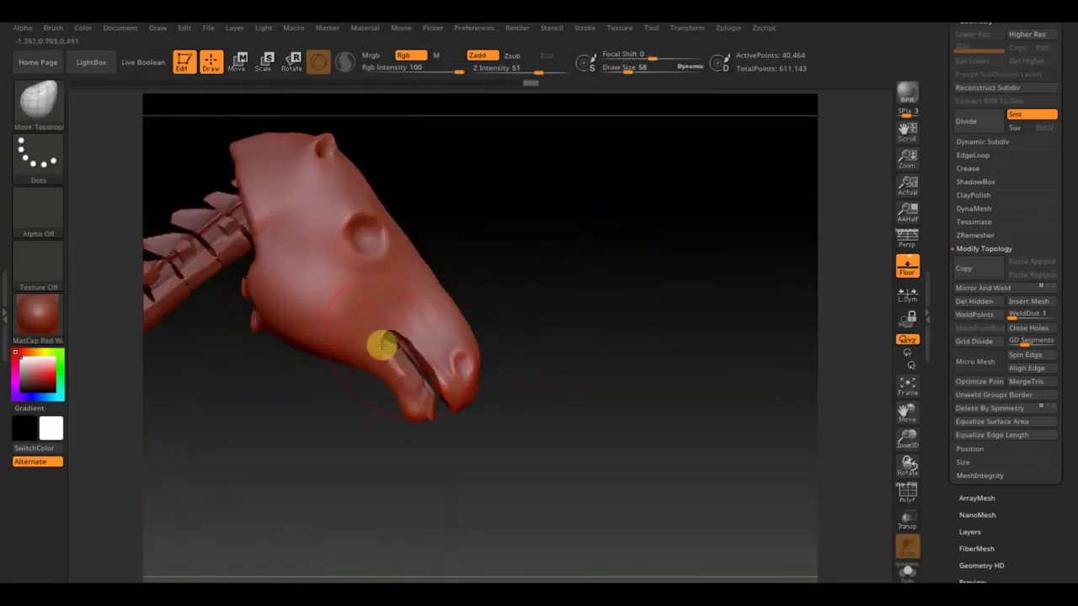
mouse_move(253, 327)
left_mouse_down()
mouse_move(284, 378)
mouse_move(289, 315)
left_mouse_up()
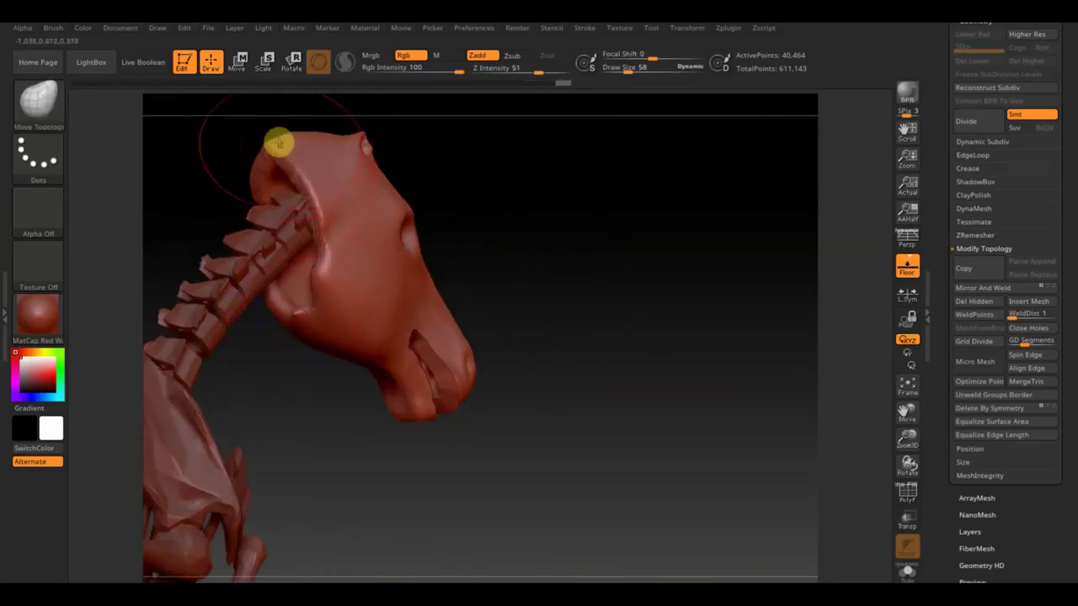
left_click_drag(277, 147, 279, 177)
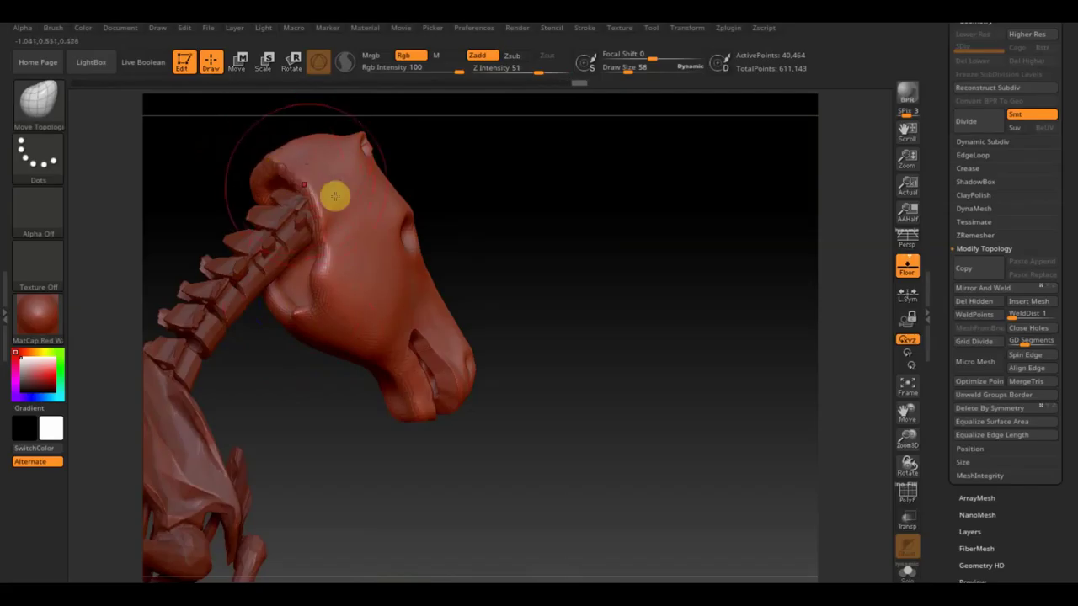
left_click_drag(510, 229, 334, 197)
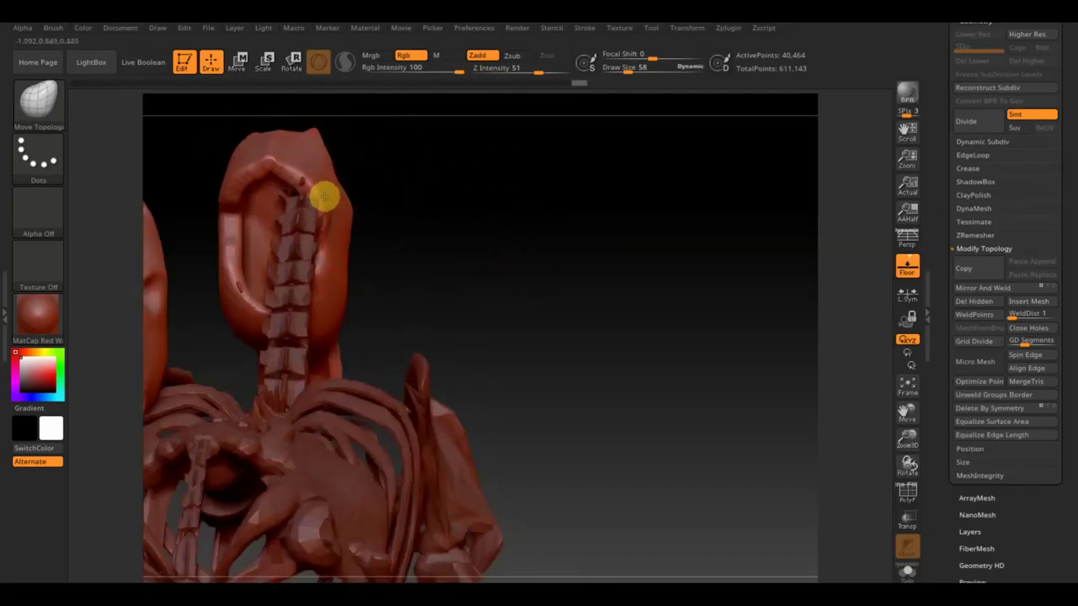
Shift the mesh right along X with the Move gizmo and view the whole skeleton
left_click(237, 62)
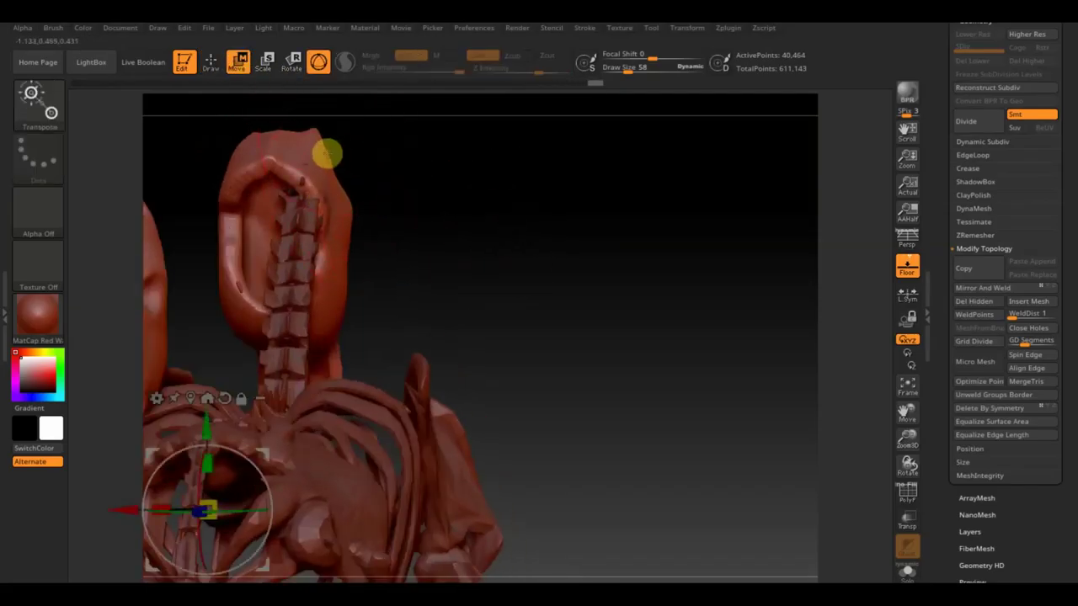
left_click_drag(106, 510, 141, 509)
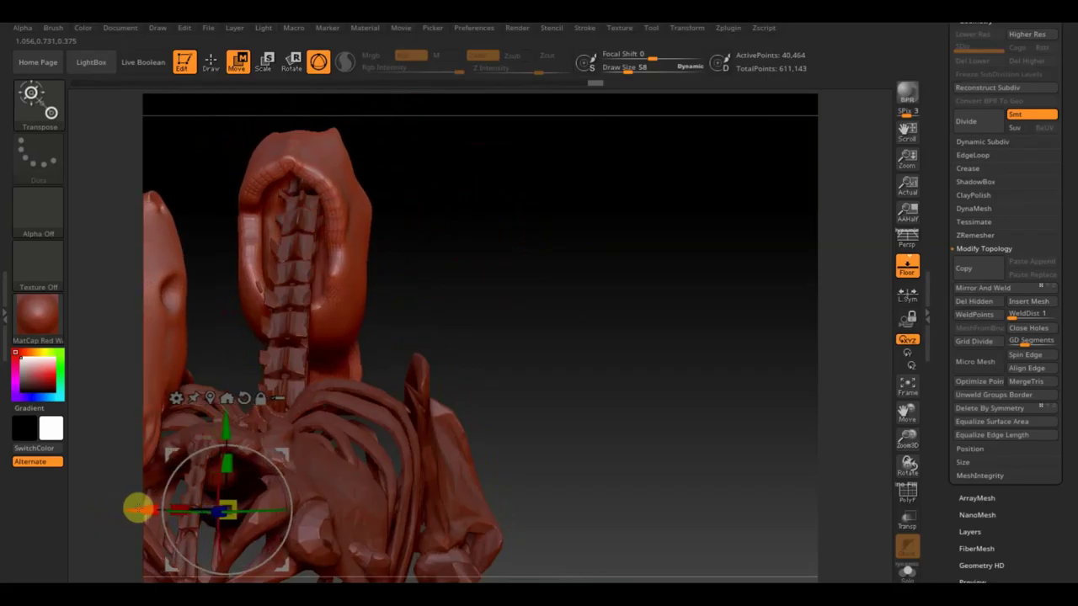
mouse_move(654, 376)
left_mouse_down()
mouse_move(615, 373)
mouse_move(665, 402)
mouse_move(653, 449)
mouse_move(570, 222)
mouse_move(715, 349)
mouse_move(763, 301)
left_mouse_up()
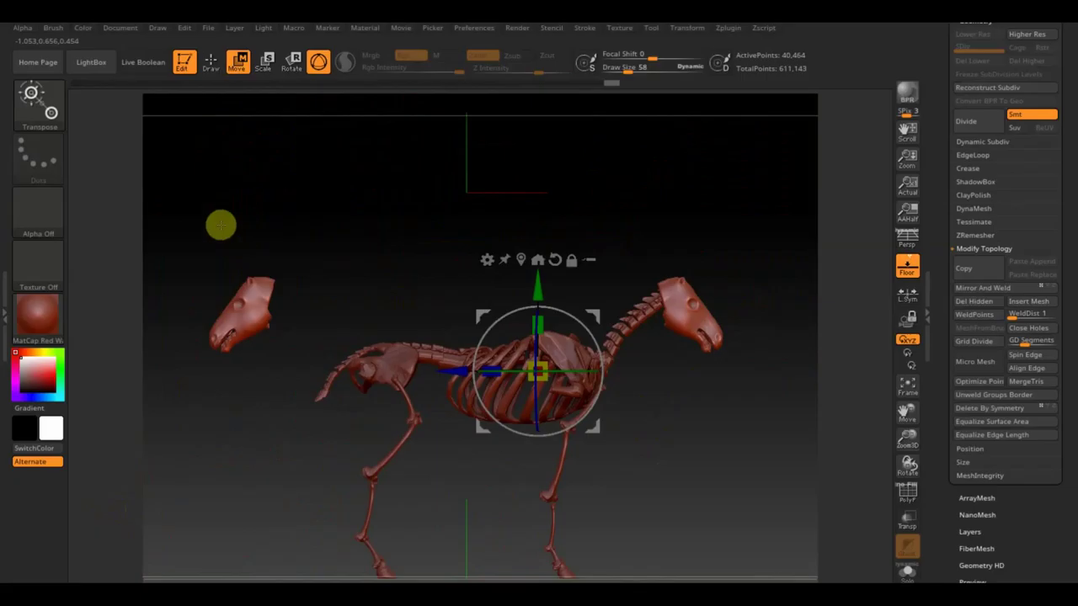
Isolate and hide the detached left horse head, then remove it with Del Hidden
left_click_drag(199, 209, 283, 348, "ctrl")
left_click_drag(316, 423, 289, 409, "ctrl")
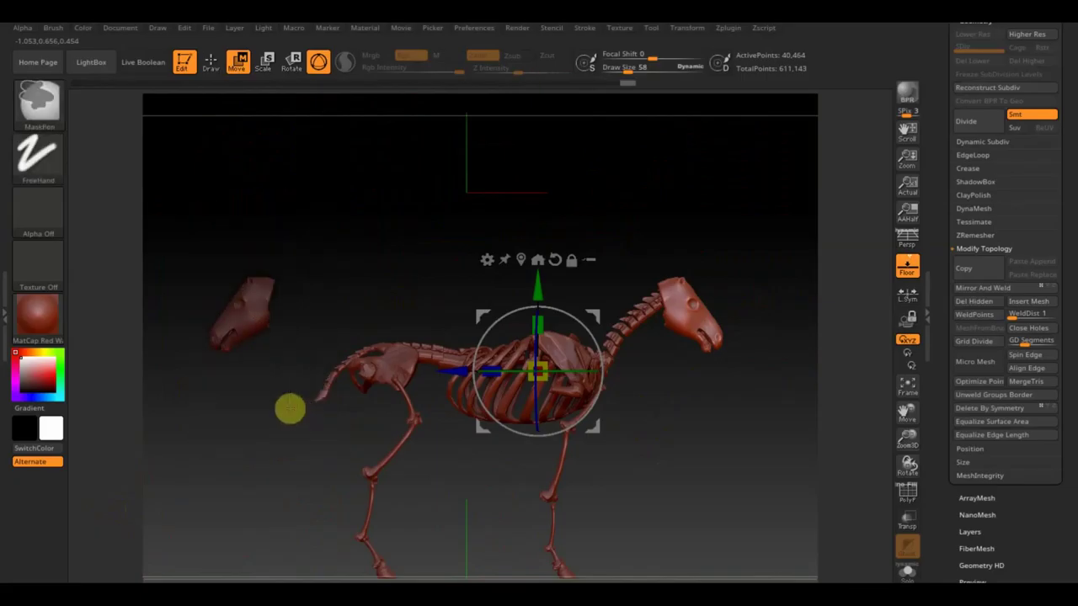
left_click(686, 303)
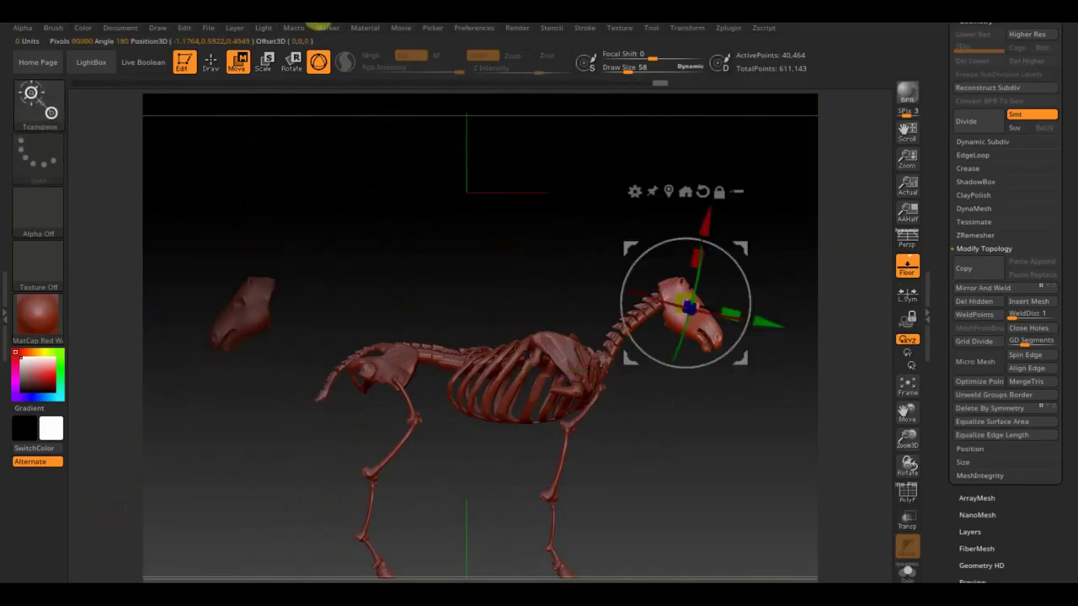
left_click(210, 61)
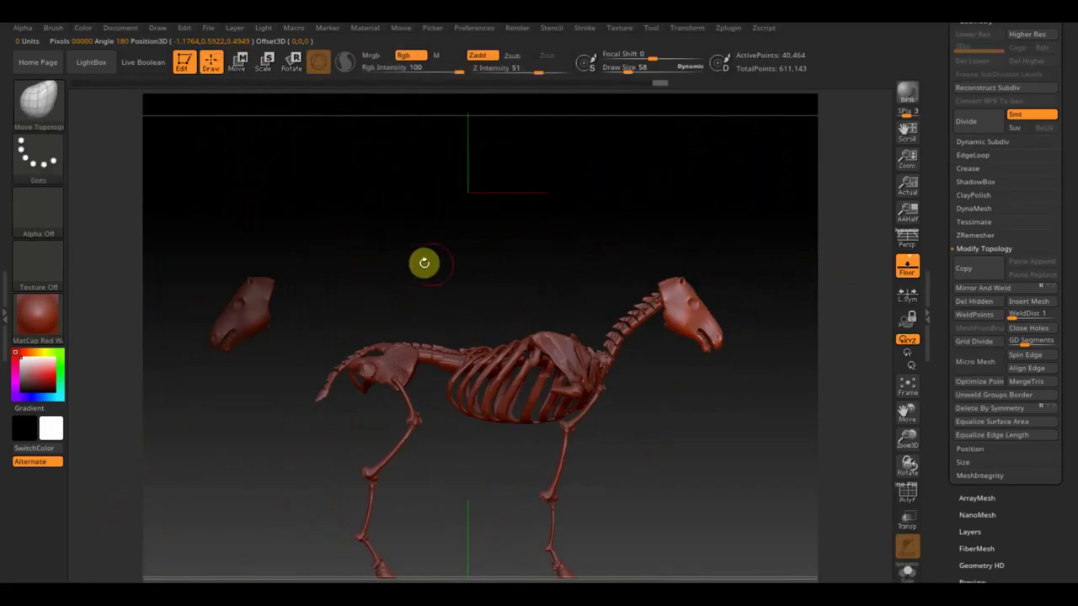
left_click_drag(370, 261, 355, 286, "ctrl")
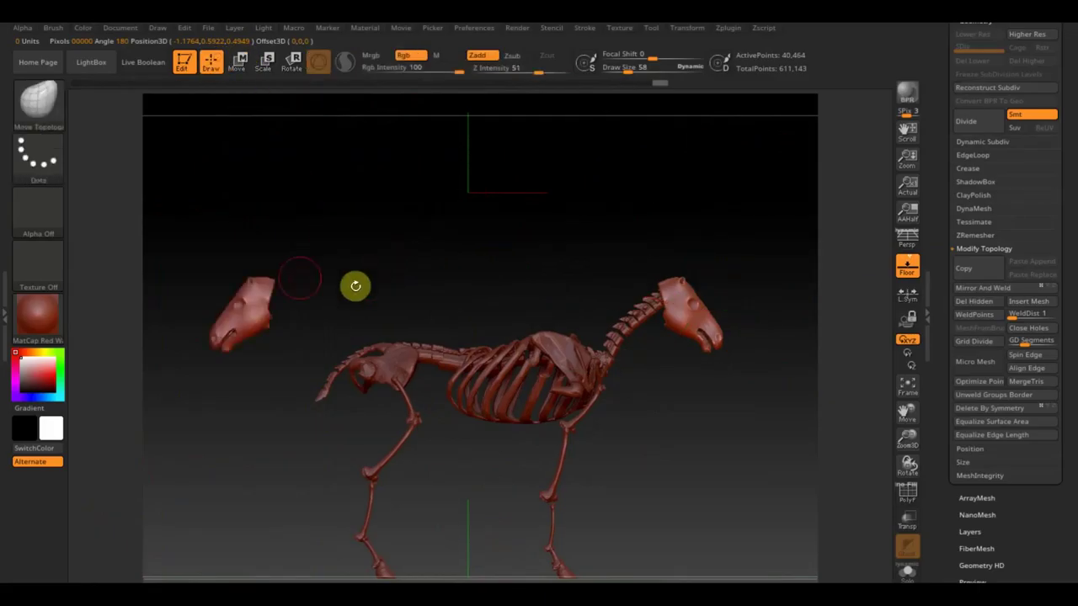
left_click(686, 316, "ctrl+shift")
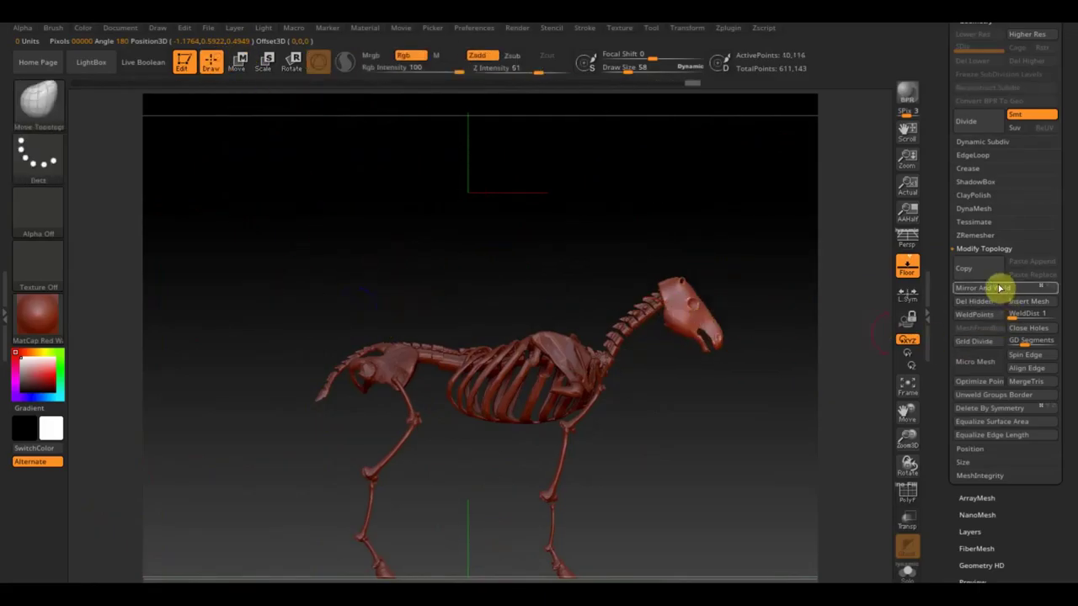
left_click(983, 301)
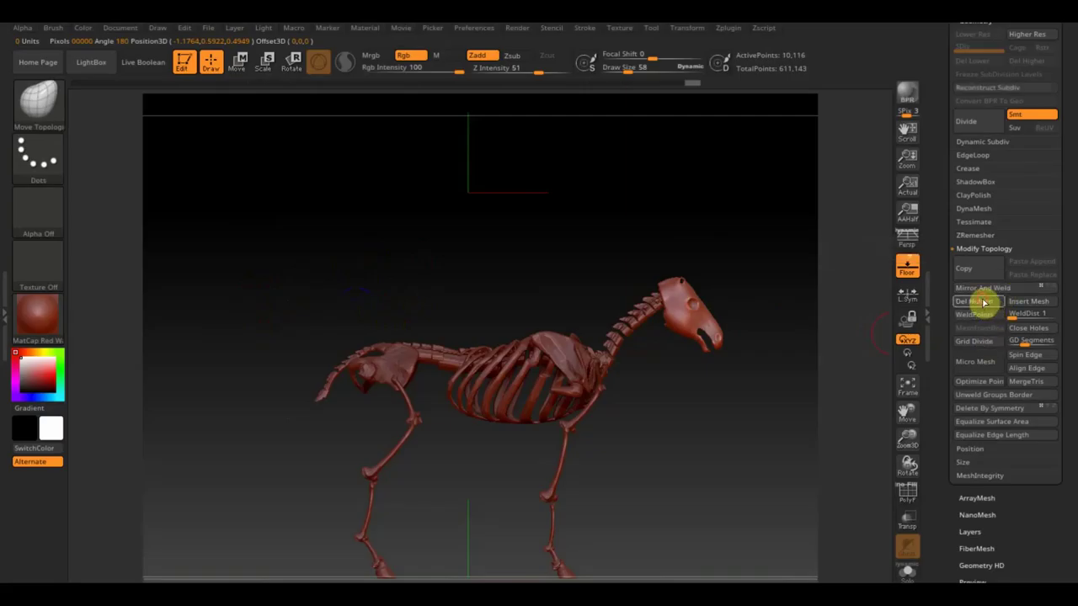
mouse_move(733, 425)
left_mouse_down()
mouse_move(684, 435)
mouse_move(724, 425)
mouse_move(730, 412)
left_mouse_up()
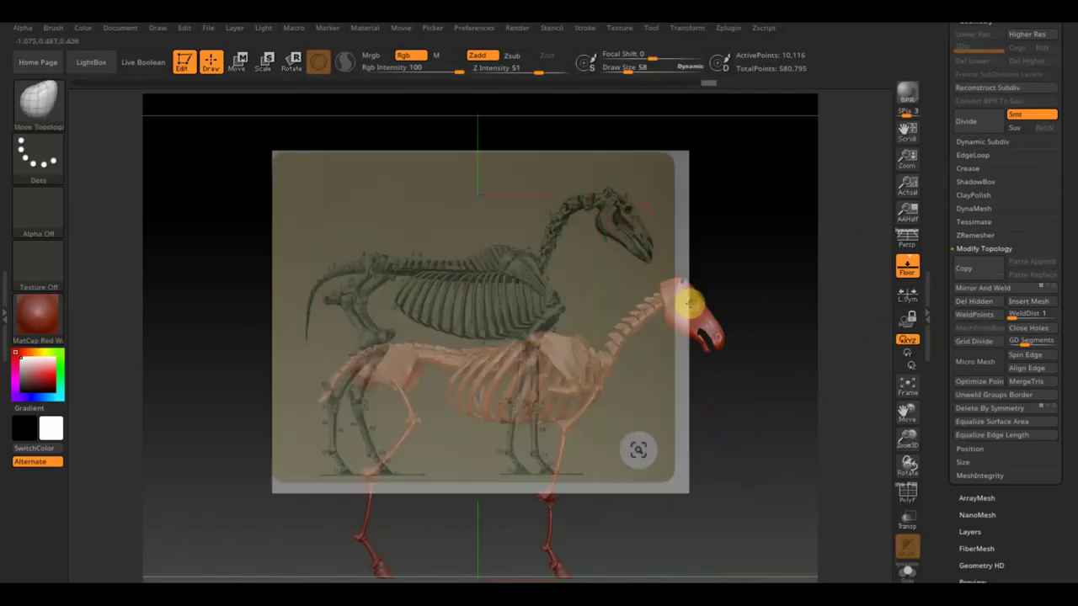
Turn the one-headed skeleton to check its front and side, then scroll the tray up to the Tool palette
key("shift")
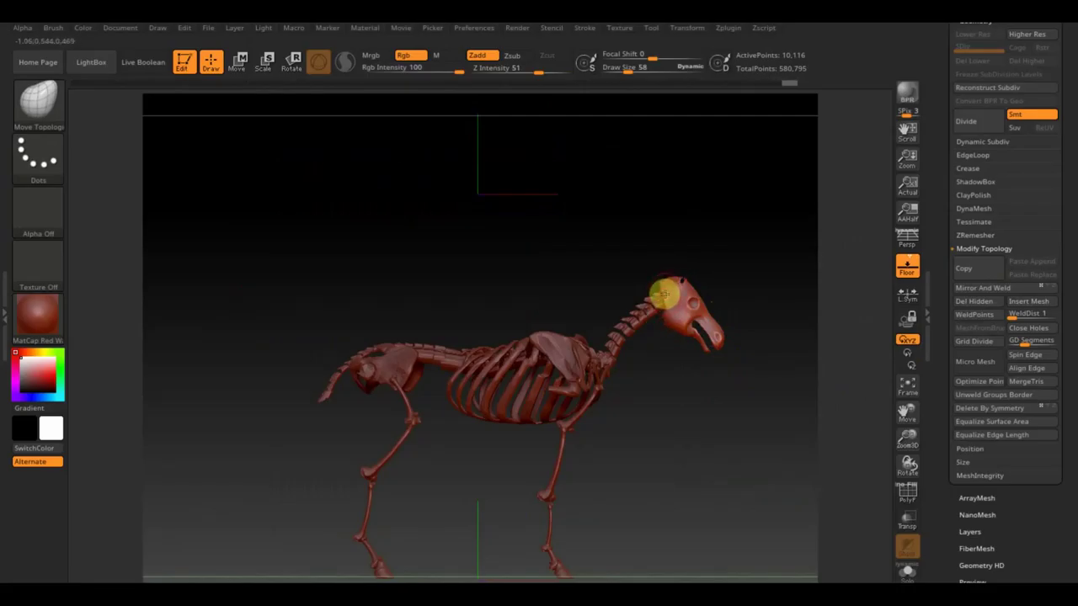
mouse_move(765, 378)
left_mouse_down()
mouse_move(710, 378)
mouse_move(700, 385)
mouse_move(765, 385)
mouse_move(681, 413)
left_mouse_up()
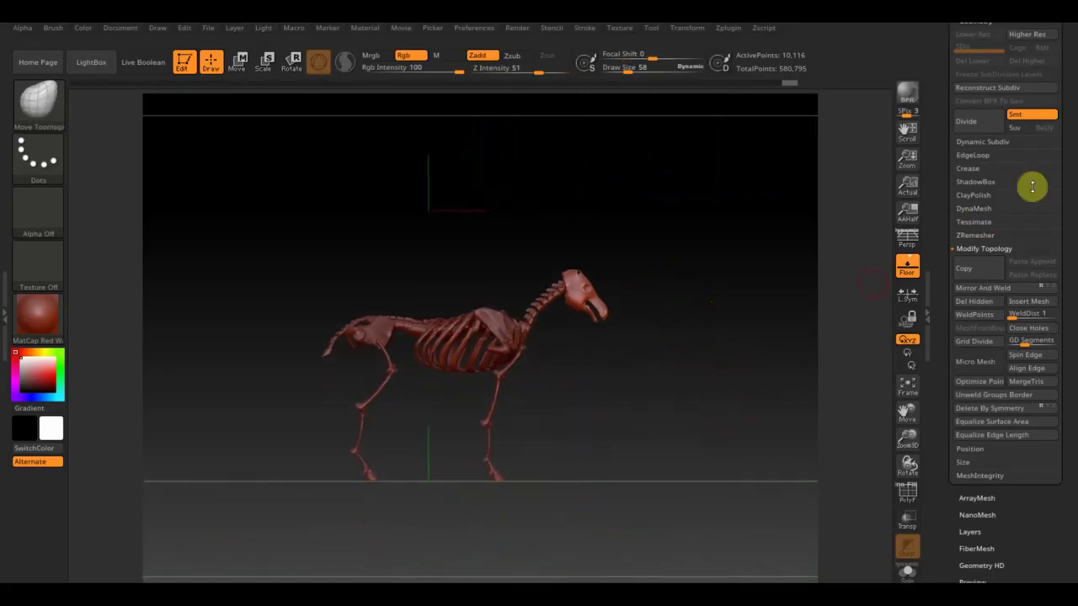
left_click_drag(1070, 172, 1058, 284)
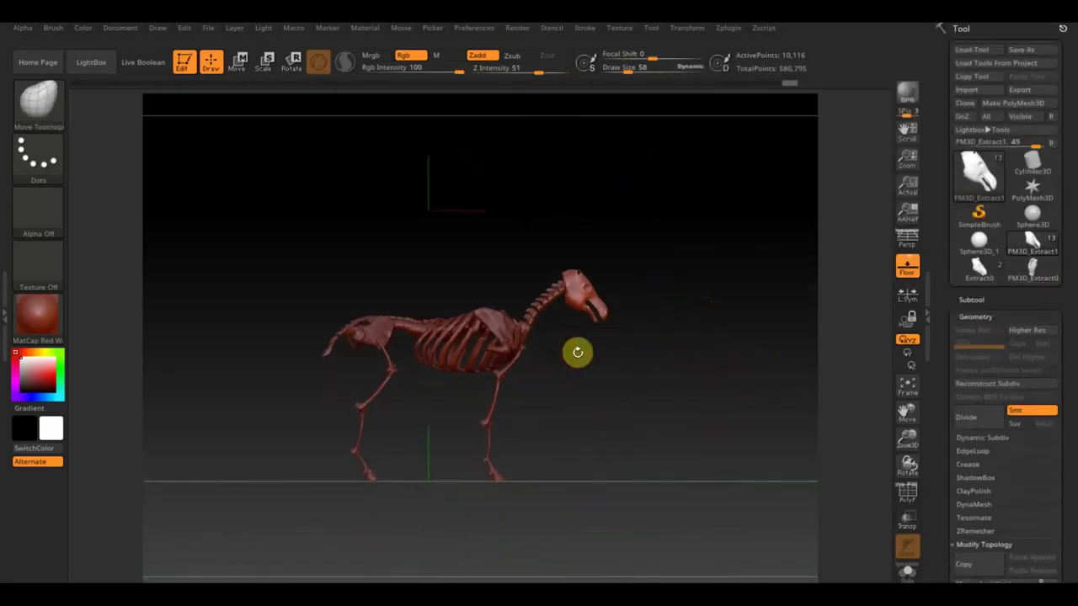
In the subtool list, select PM3D_Sphere3D_11 and step up four subtools
left_click(972, 300)
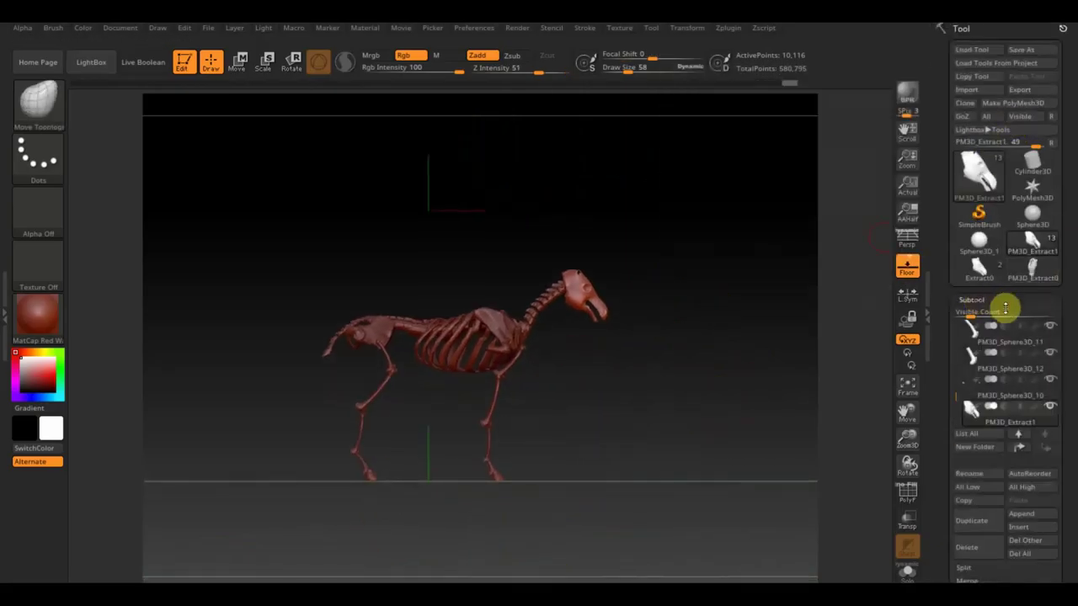
left_click(966, 339)
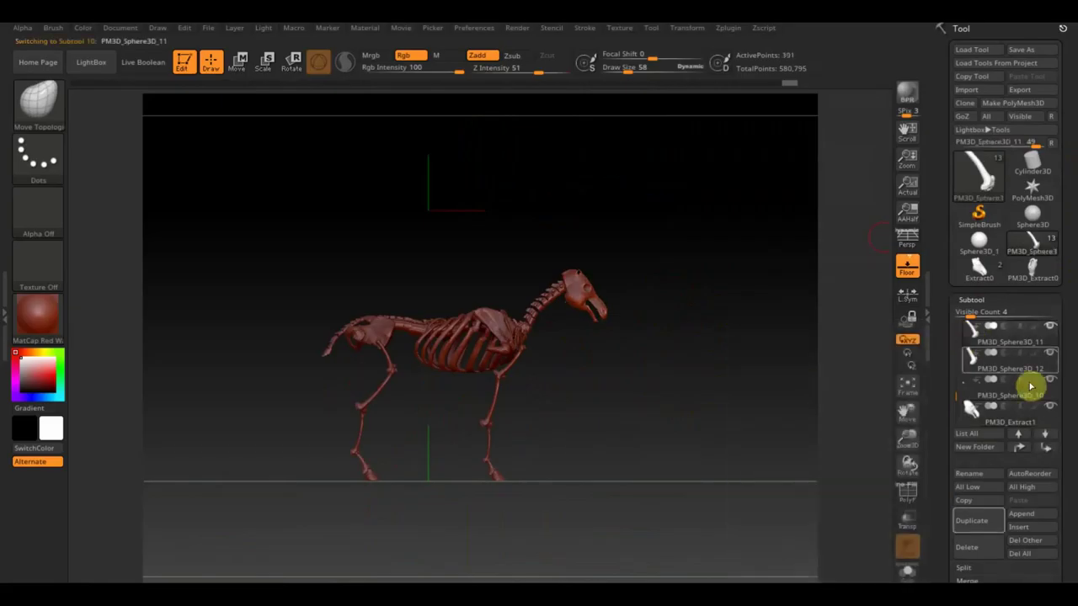
left_click(1021, 435)
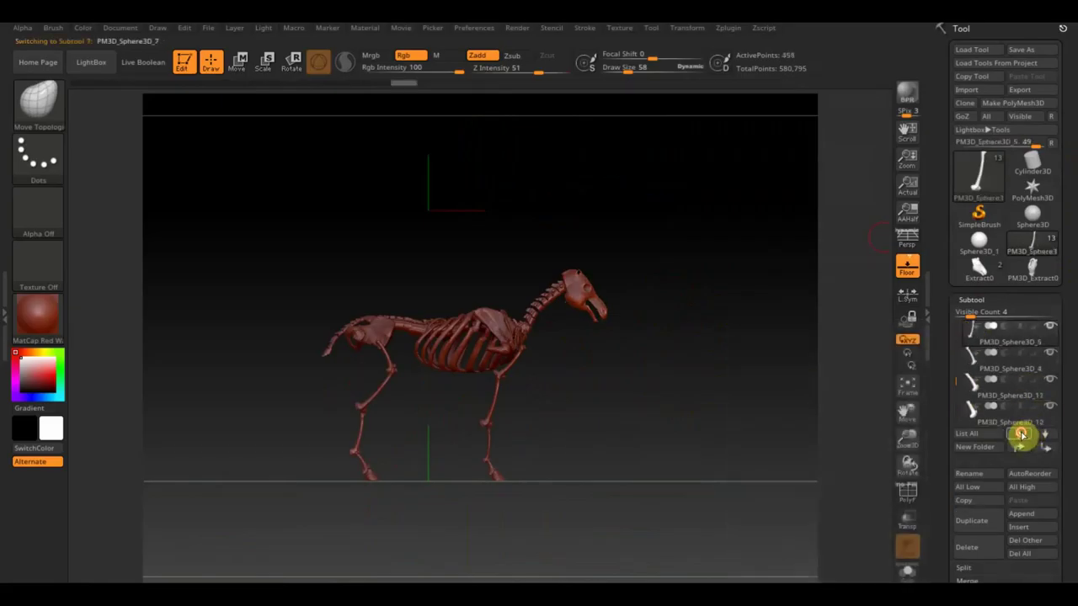
left_click(1020, 435)
left_click(1021, 435)
left_click(1021, 434)
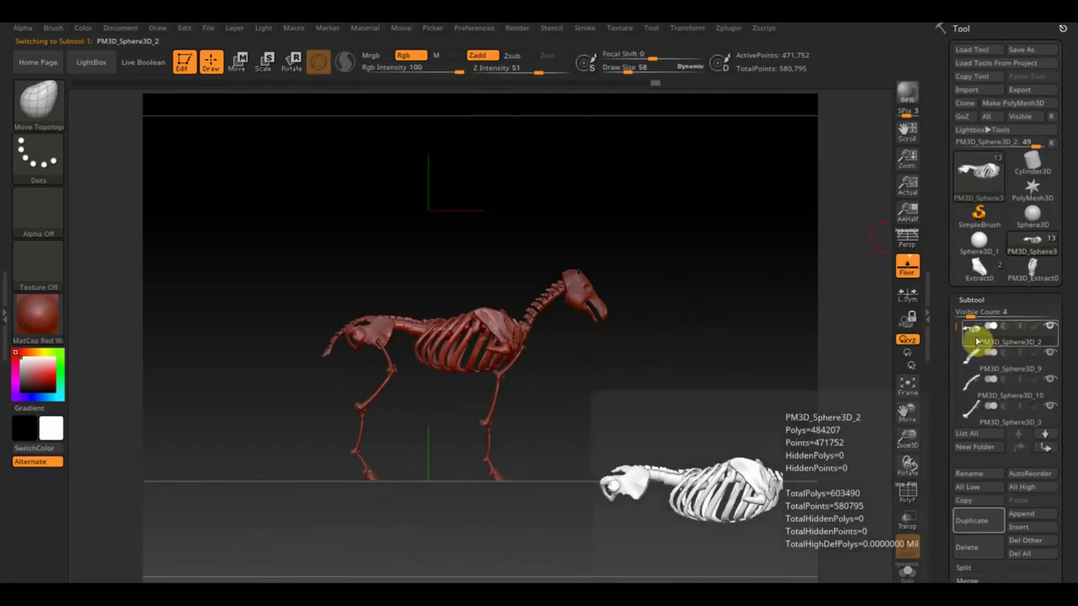
left_click_drag(1071, 460, 1074, 377)
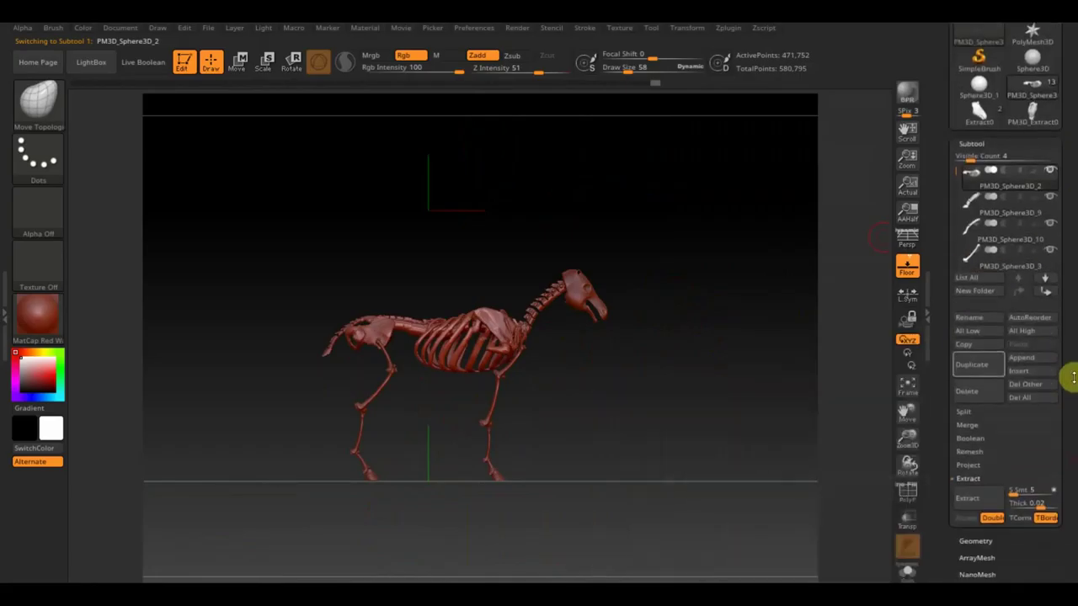
Merge the subtools down, confirm the merge, then MergeVisible into one subtool
left_click(980, 426)
left_click(980, 438)
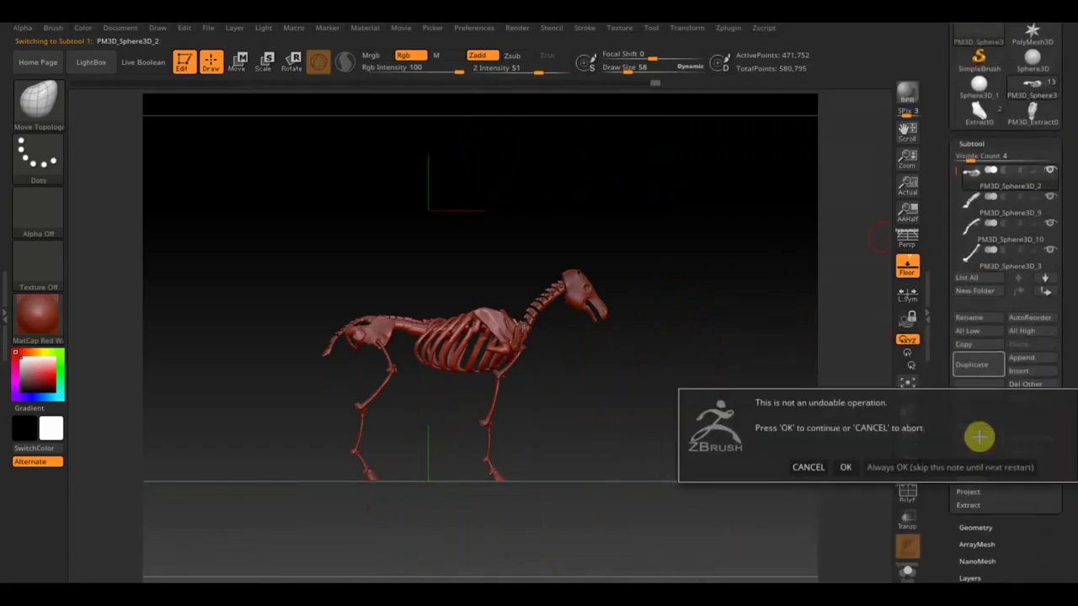
left_click(870, 466)
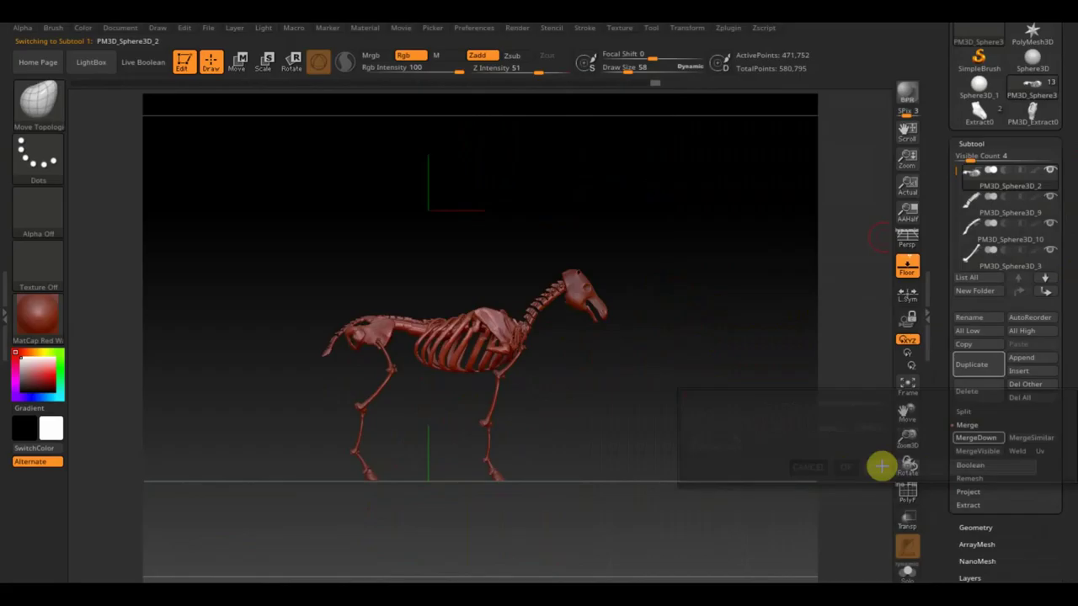
left_click(976, 437)
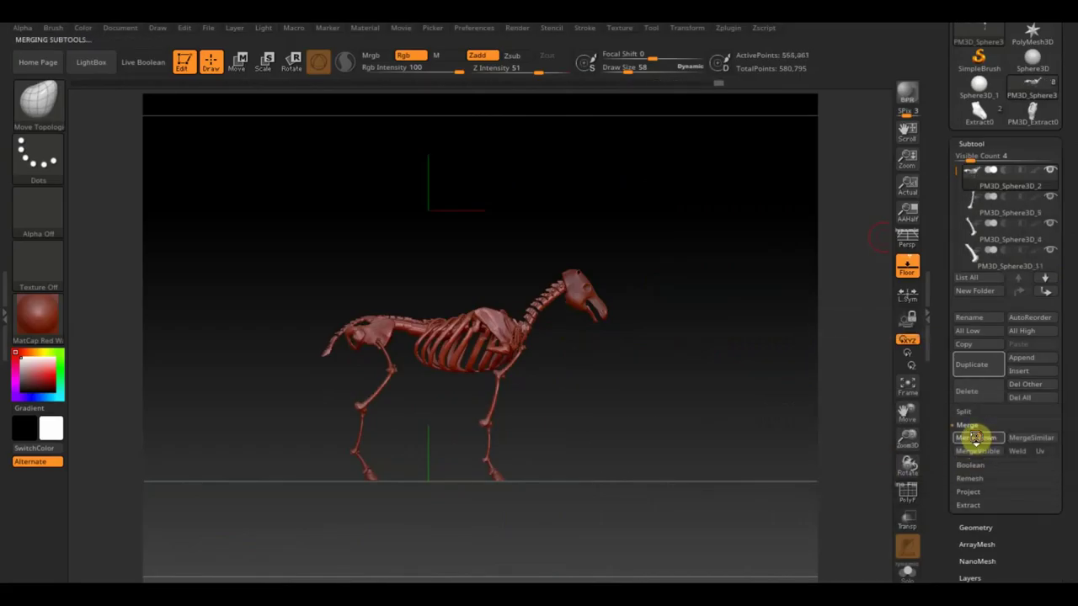
left_click(976, 438)
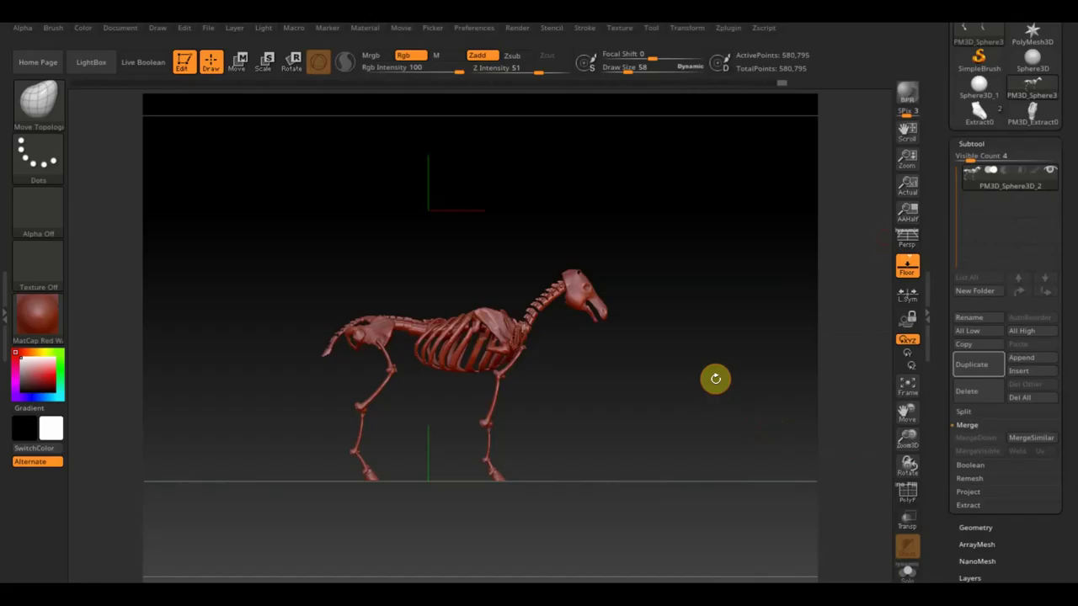
mouse_move(691, 397)
left_mouse_down()
mouse_move(693, 457)
mouse_move(708, 440)
mouse_move(688, 397)
left_mouse_up()
Rotate the merged skeleton around its centre with the Move gizmo, undoing a stray sideways slide
left_click(239, 60)
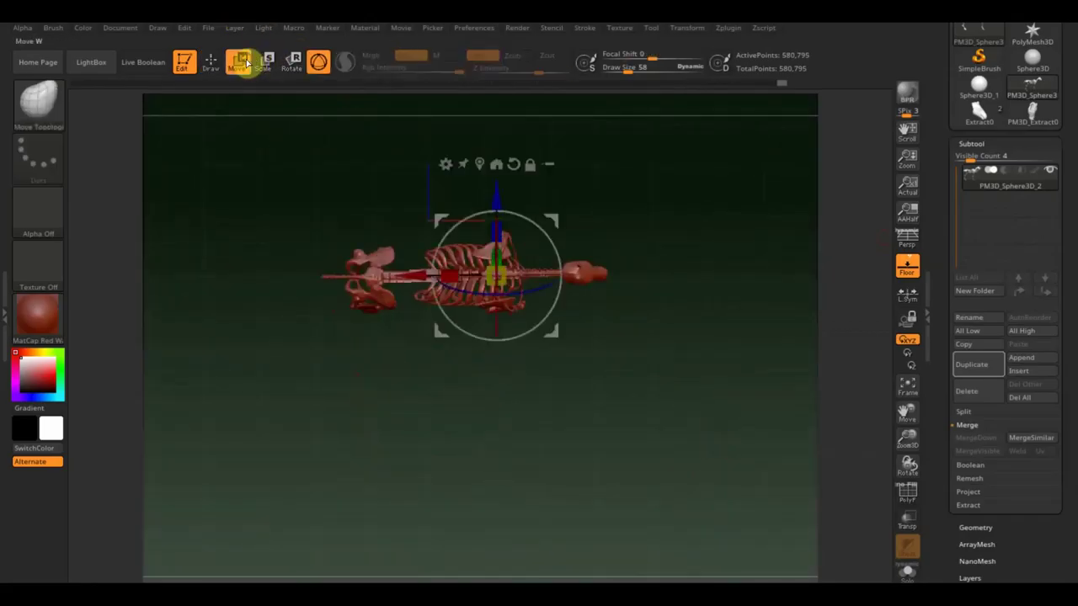
mouse_move(548, 236)
left_mouse_down()
mouse_move(556, 281)
mouse_move(525, 315)
left_mouse_up()
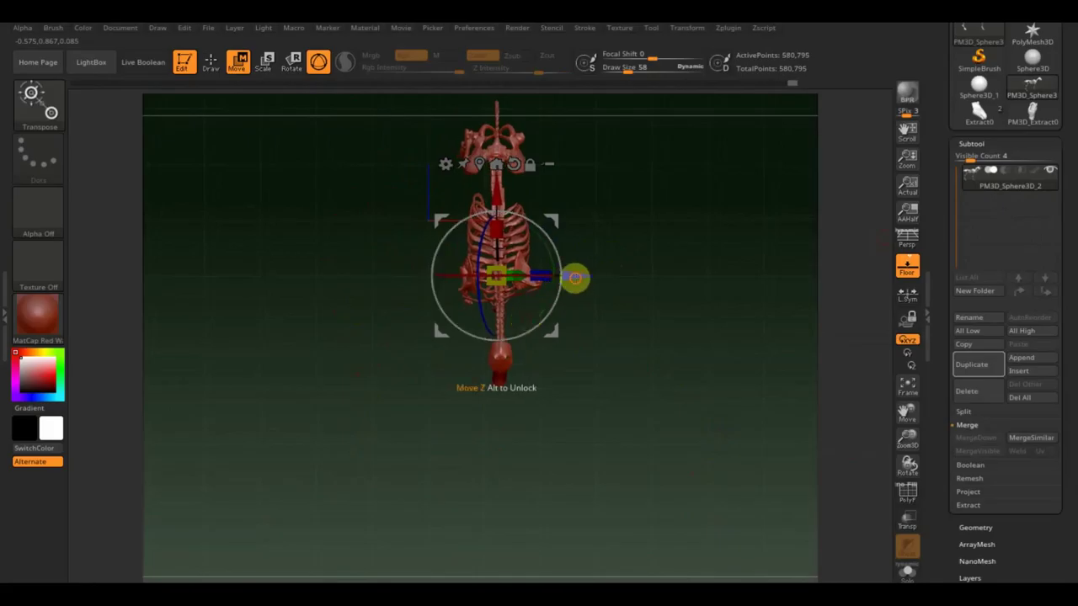
left_click_drag(575, 278, 504, 283)
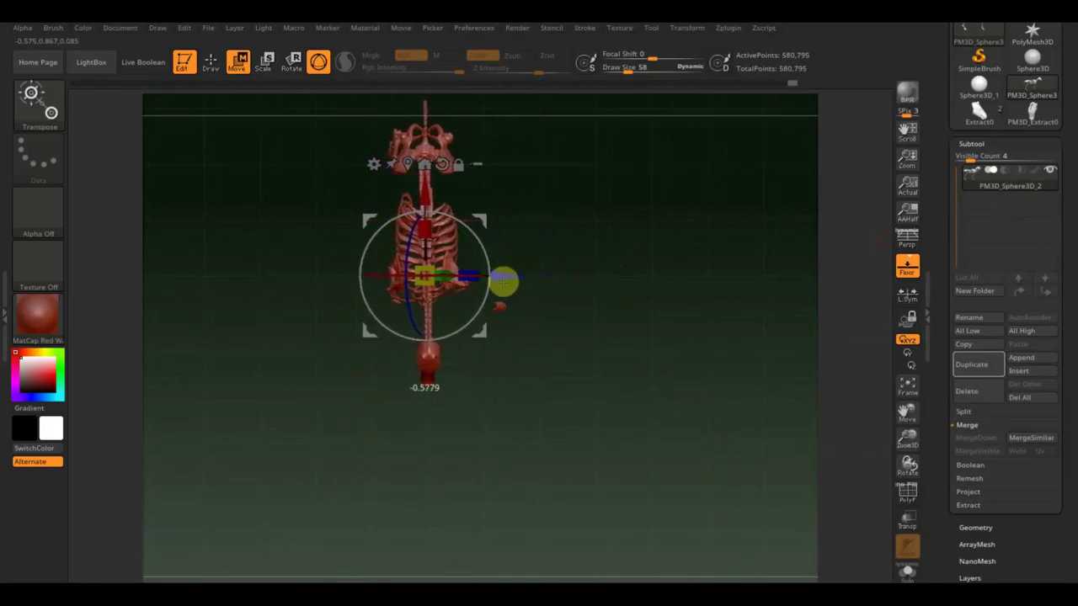
key("ctrl+z")
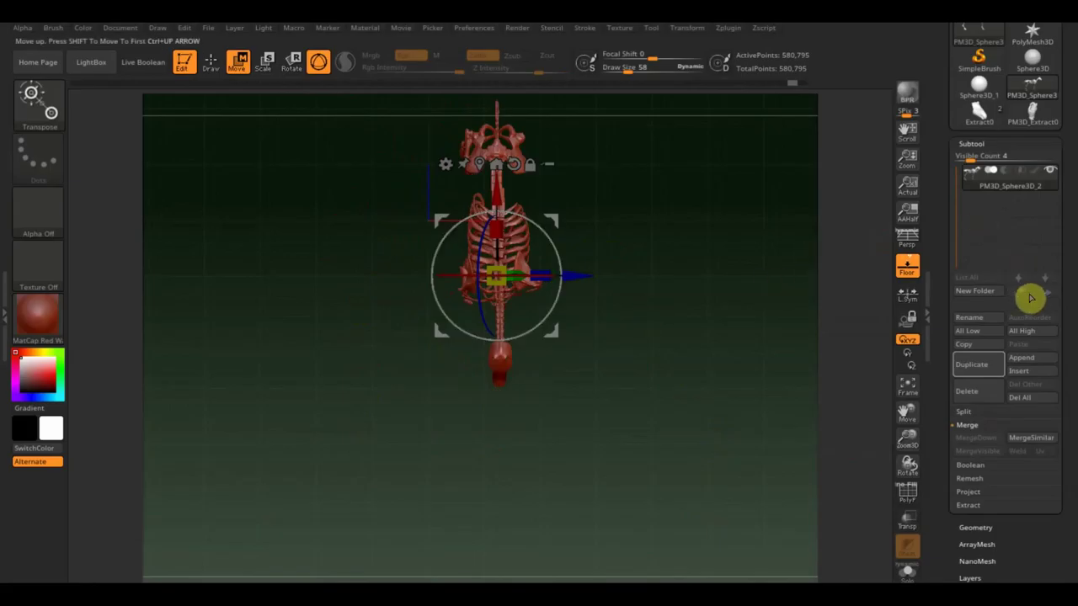
mouse_move(655, 339)
left_mouse_down()
mouse_move(680, 223)
mouse_move(662, 311)
mouse_move(690, 368)
left_mouse_up()
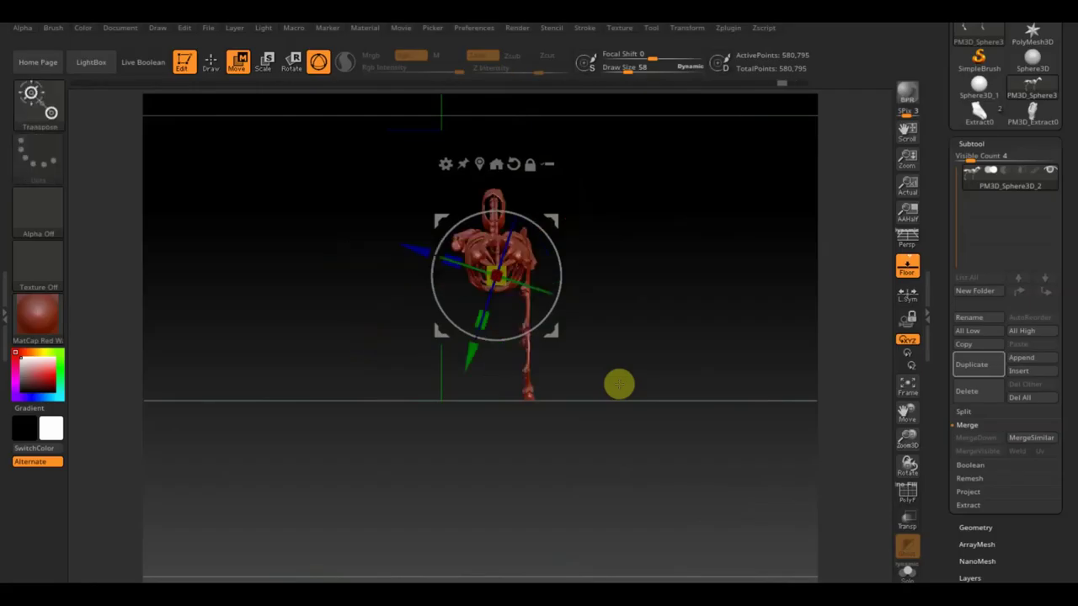
mouse_move(683, 380)
left_mouse_down()
mouse_move(576, 394)
mouse_move(671, 390)
mouse_move(692, 311)
left_mouse_up()
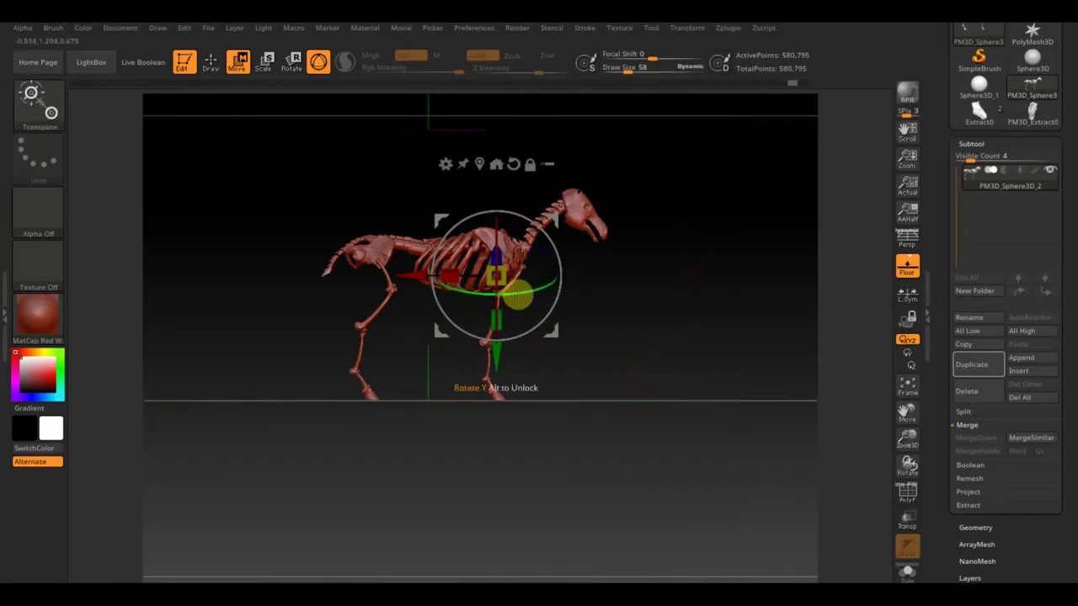
Slide the skeleton onto the symmetry centre line, fine-tune it, and bring up the Geometry options
mouse_move(518, 295)
left_mouse_down()
mouse_move(493, 289)
mouse_move(522, 298)
mouse_move(679, 455)
mouse_move(649, 413)
left_mouse_up()
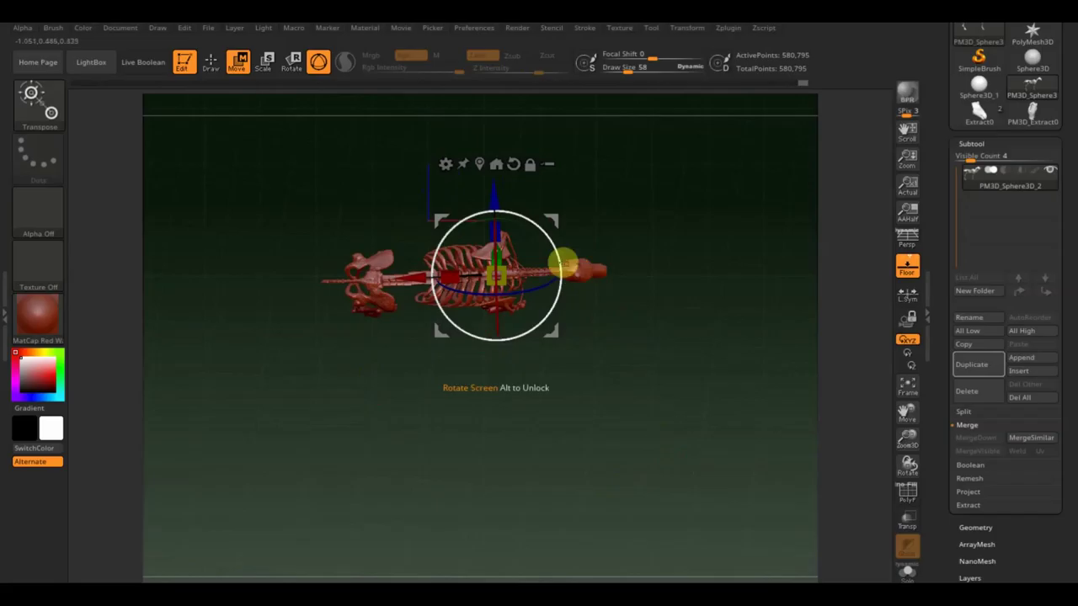
mouse_move(553, 247)
left_mouse_down()
mouse_move(561, 279)
mouse_move(522, 348)
left_mouse_up()
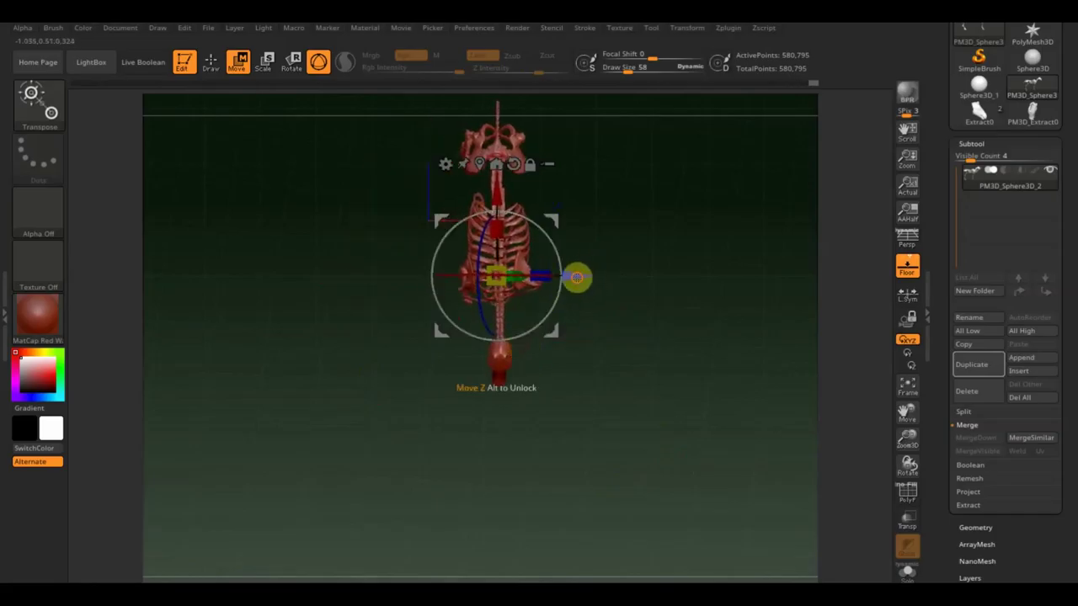
mouse_move(577, 278)
left_mouse_down()
mouse_move(494, 289)
mouse_move(508, 295)
left_mouse_up()
mouse_move(488, 258)
left_mouse_down()
mouse_move(493, 269)
mouse_move(472, 276)
mouse_move(500, 278)
left_mouse_up()
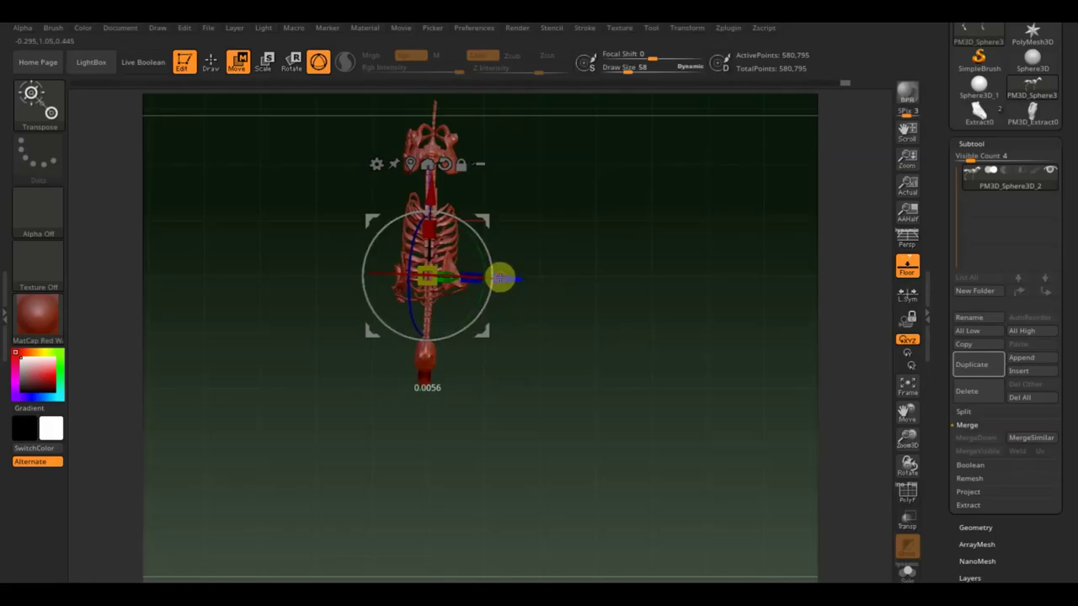
mouse_move(563, 344)
left_mouse_down()
mouse_move(570, 241)
mouse_move(572, 262)
left_mouse_up()
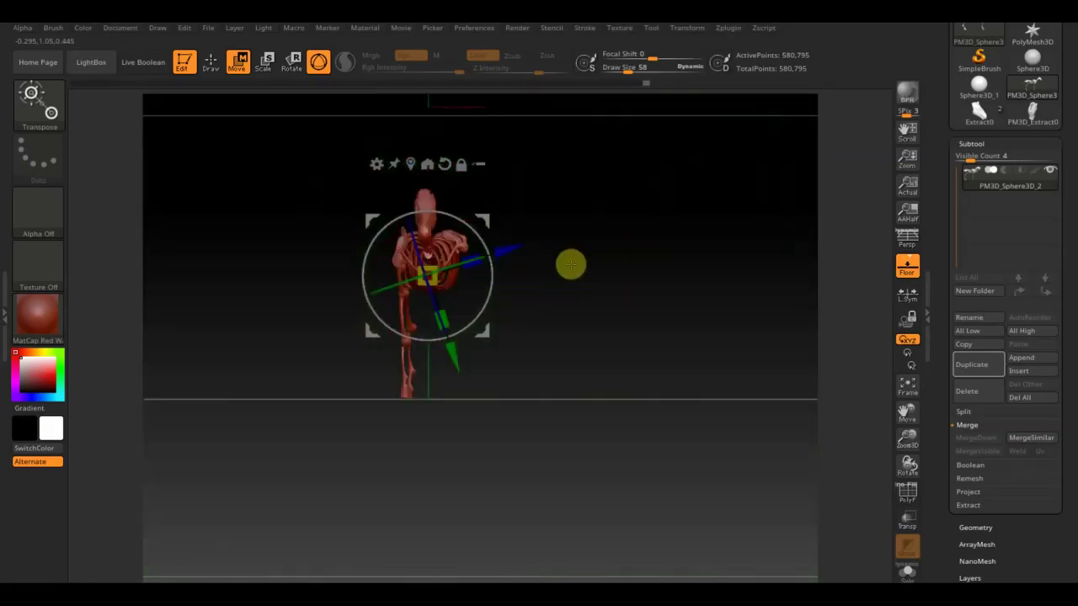
left_click_drag(590, 352, 652, 363)
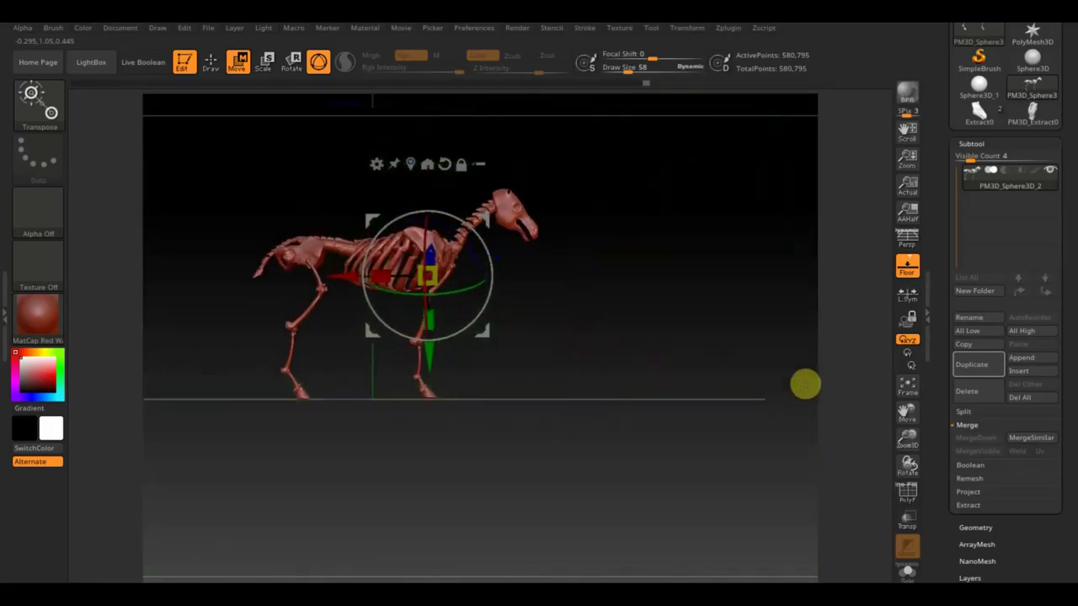
left_click(982, 528)
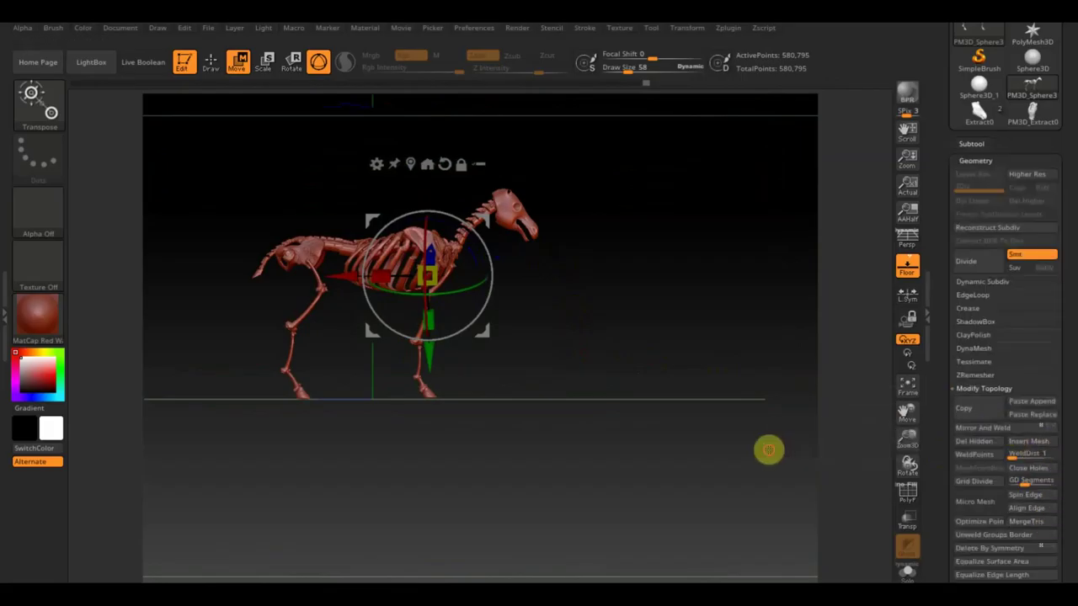
Undo a first Mirror And Weld, turn the skeleton so the head faces the other way, then Mirror And Weld
left_click_drag(768, 450, 708, 457)
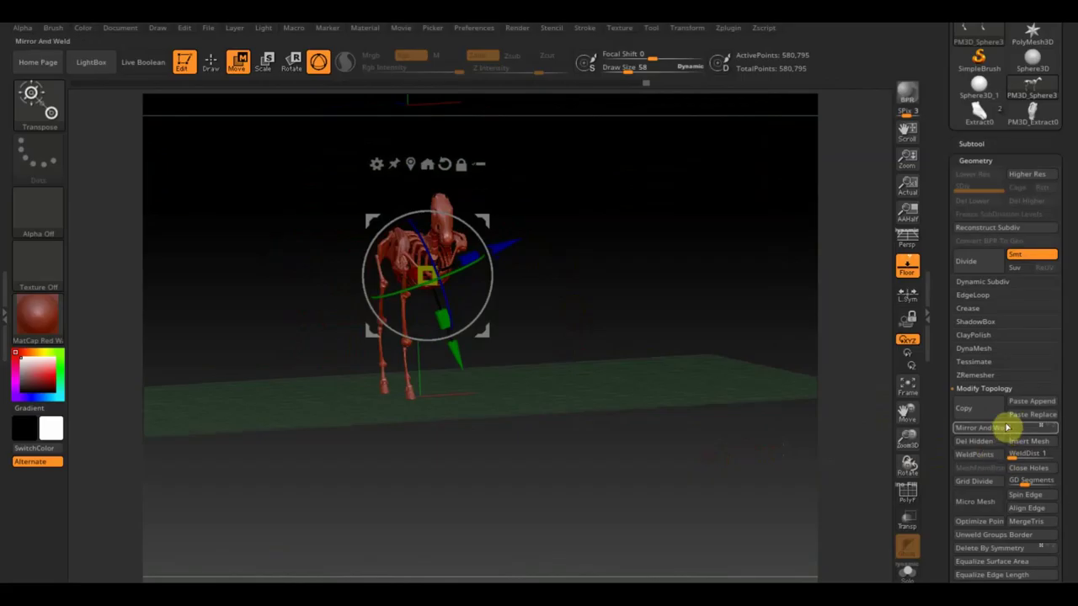
left_click(1000, 430)
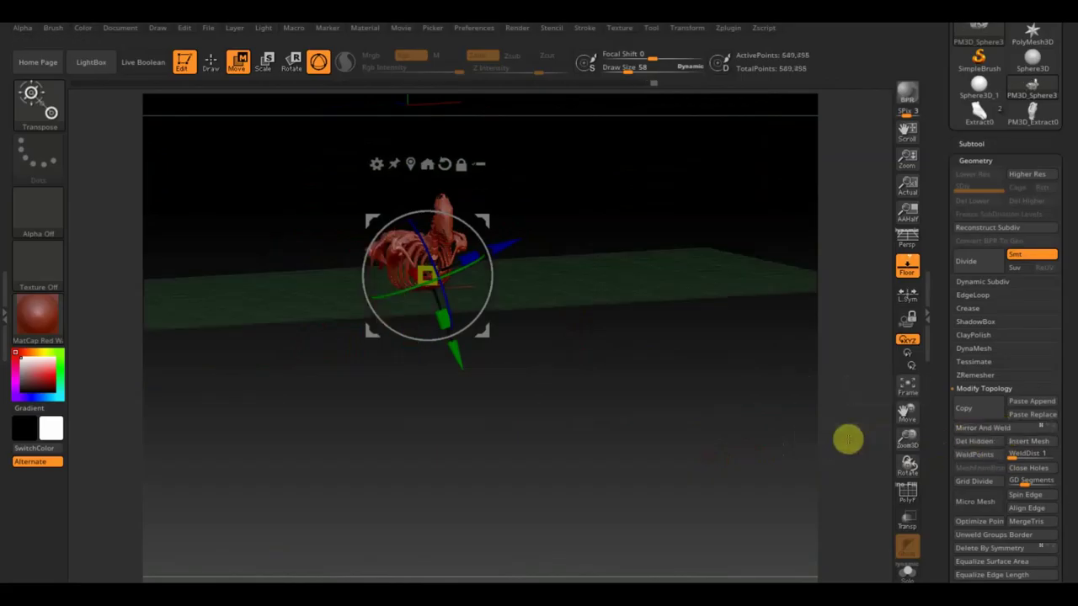
key("ctrl+z")
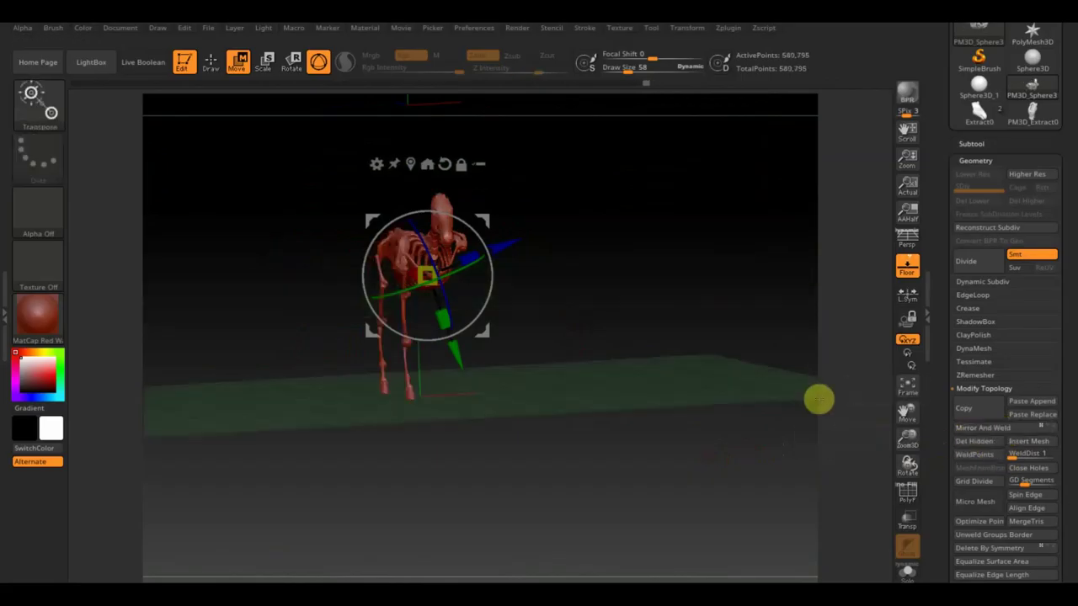
left_click_drag(624, 267, 634, 362)
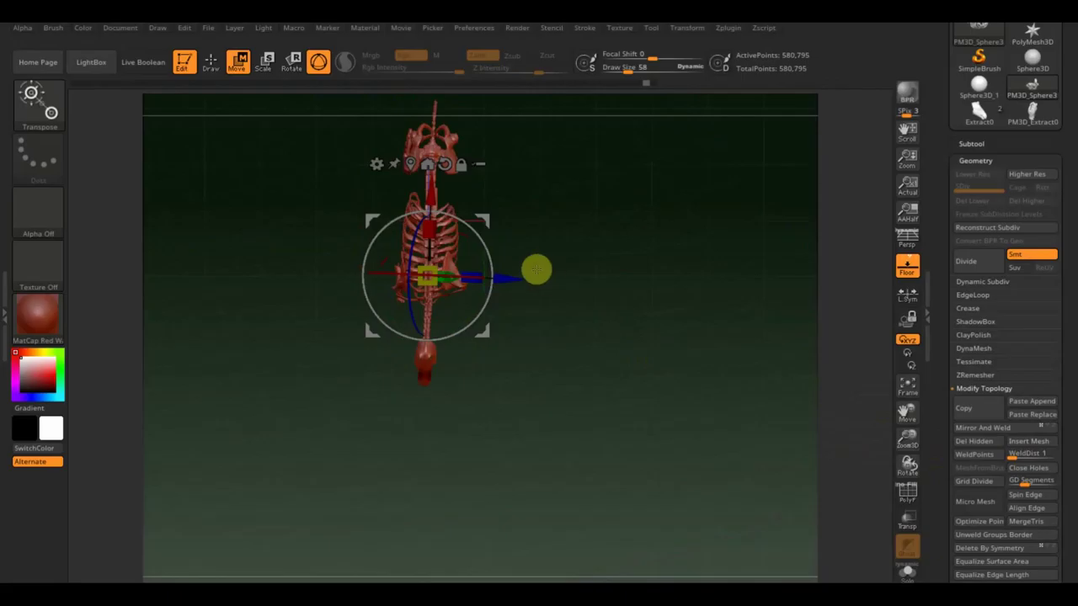
mouse_move(481, 245)
left_mouse_down()
mouse_move(493, 281)
mouse_move(388, 342)
mouse_move(328, 326)
mouse_move(347, 327)
left_mouse_up()
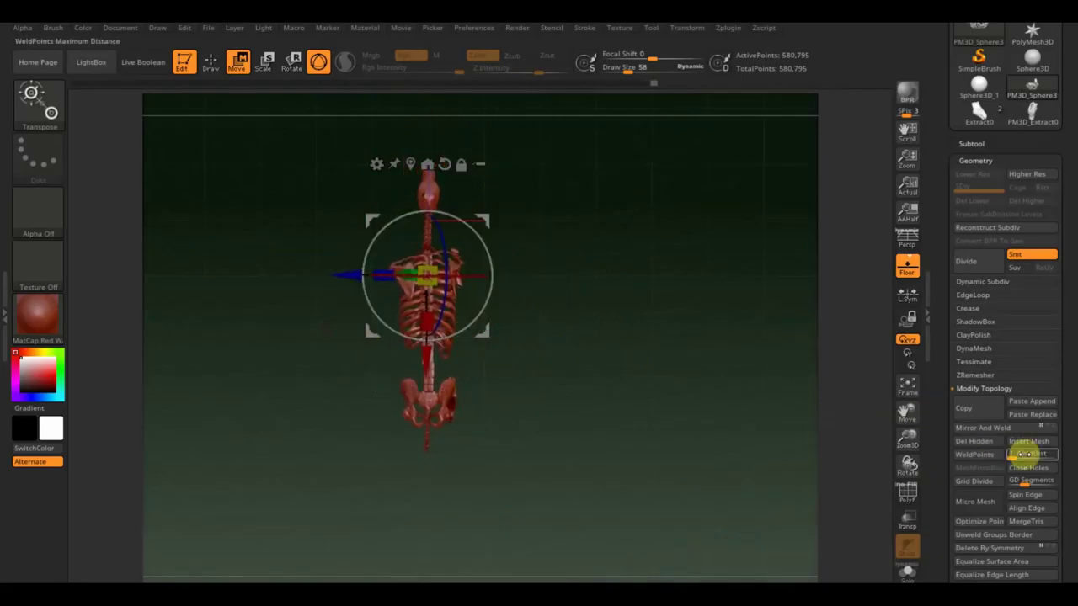
left_click(996, 430)
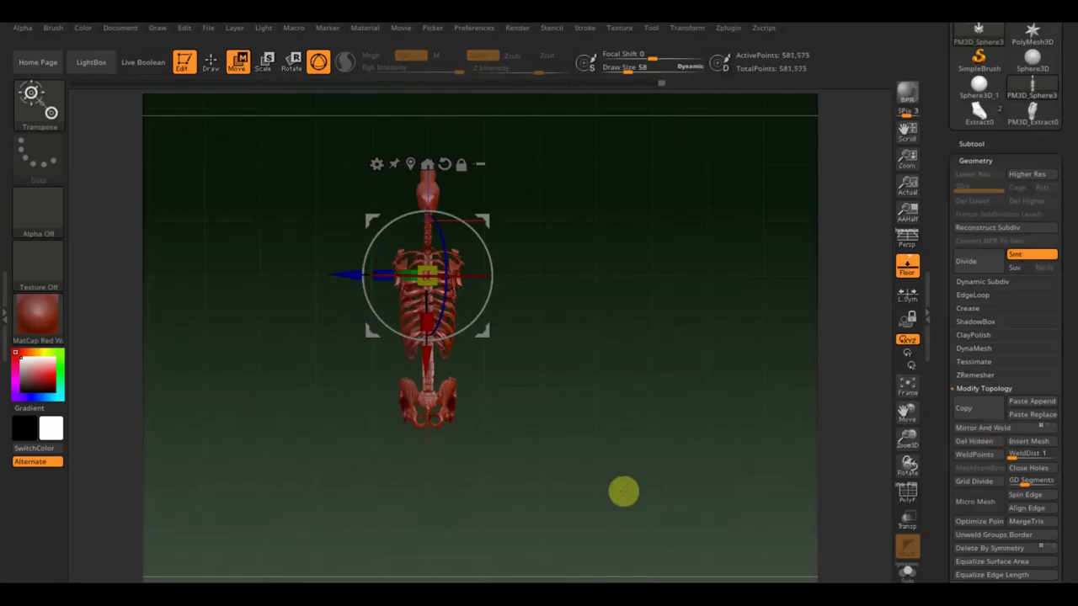
mouse_move(612, 430)
left_mouse_down()
mouse_move(614, 355)
mouse_move(612, 387)
mouse_move(626, 397)
mouse_move(618, 416)
mouse_move(717, 420)
mouse_move(673, 423)
left_mouse_up()
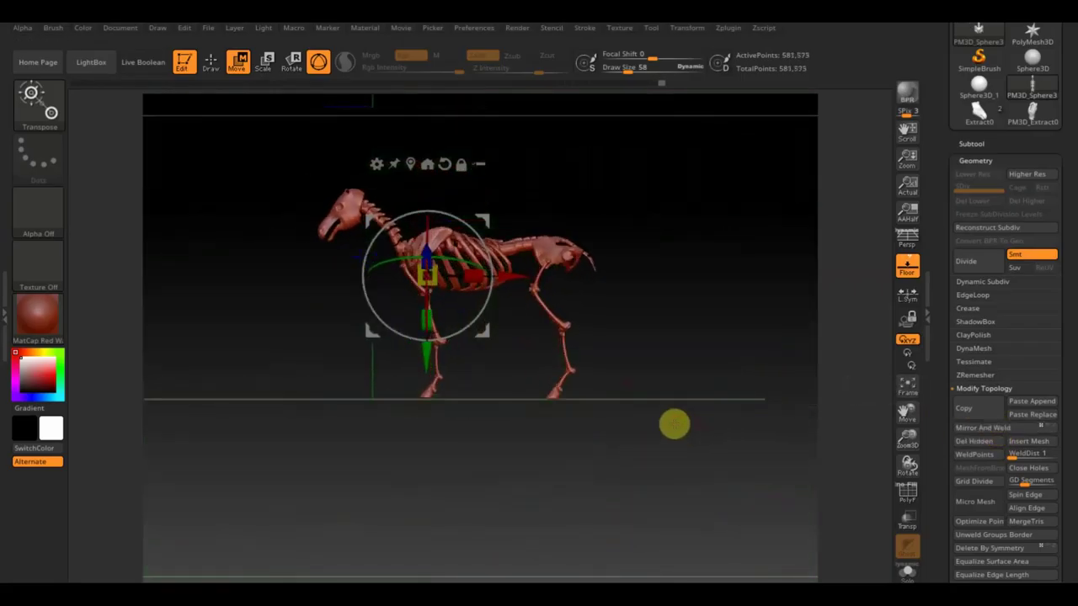
Return to Draw mode with brush size 169 and DynaMesh the skeleton at resolution 920
left_click(208, 62)
left_click(205, 61)
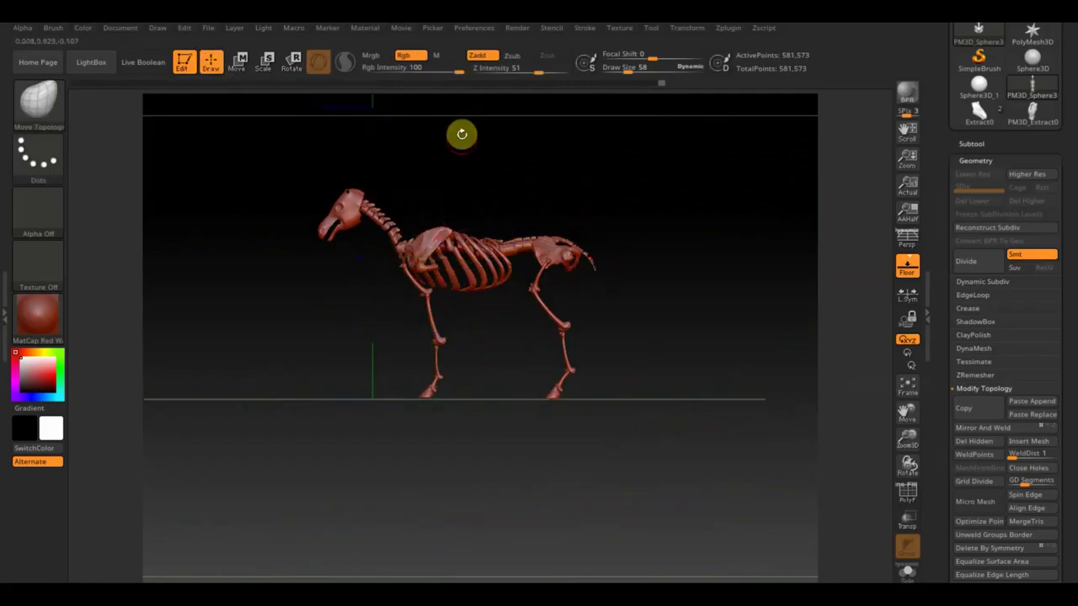
left_click_drag(637, 74, 614, 98)
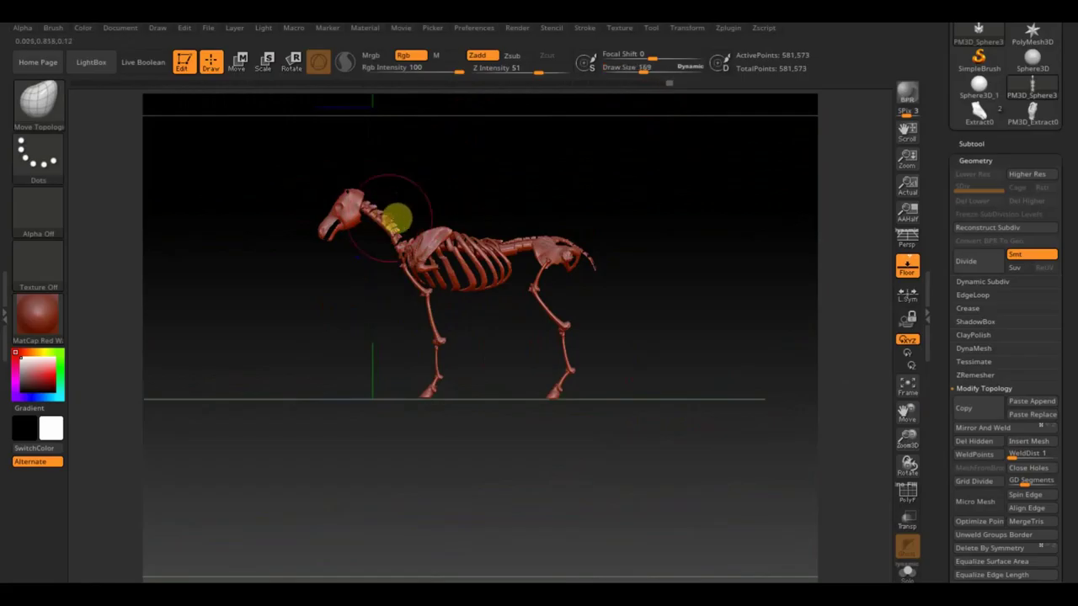
left_click(975, 348)
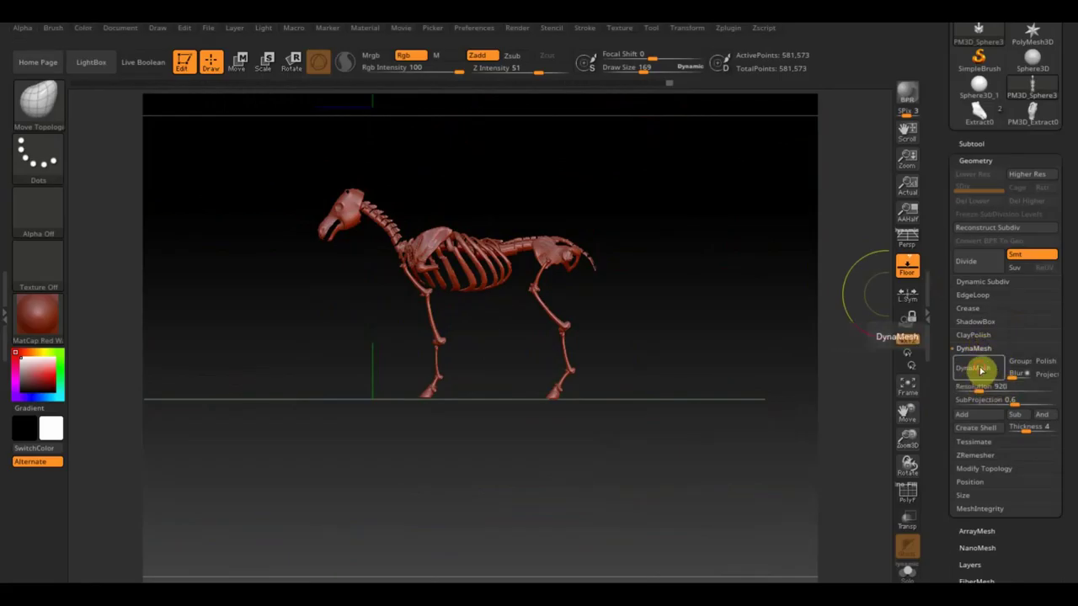
left_click(981, 371)
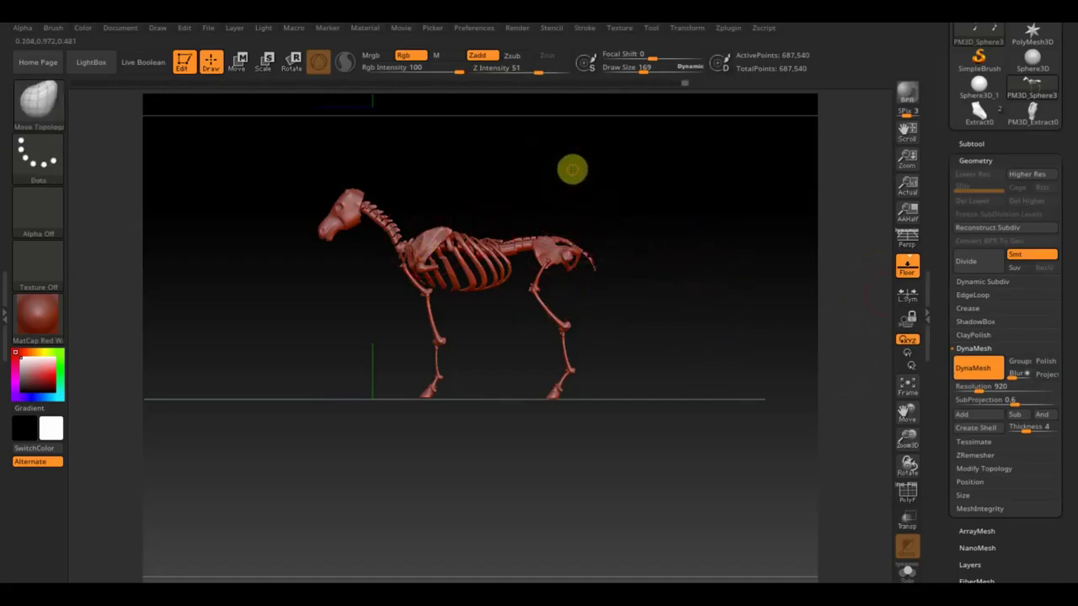
mouse_move(561, 169)
left_mouse_down()
mouse_move(625, 176)
mouse_move(637, 225)
mouse_move(605, 195)
left_mouse_up()
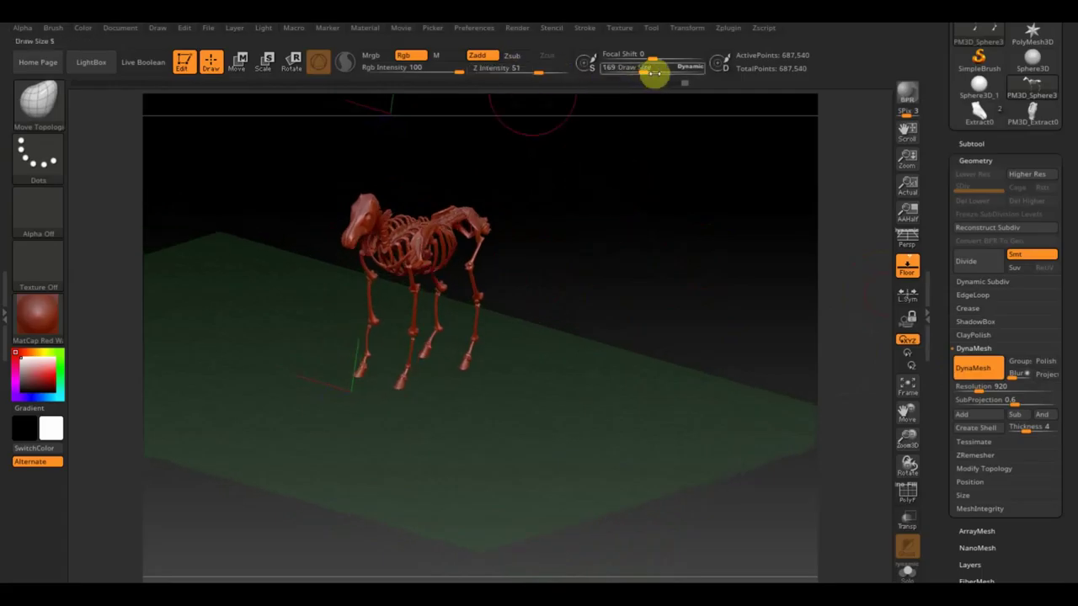
Enlarge the brush from 169 to 266 and try reshaping the muzzle, then undo it
left_click_drag(649, 73, 655, 72)
mouse_move(596, 247)
left_mouse_down()
mouse_move(570, 233)
mouse_move(428, 222)
left_mouse_up()
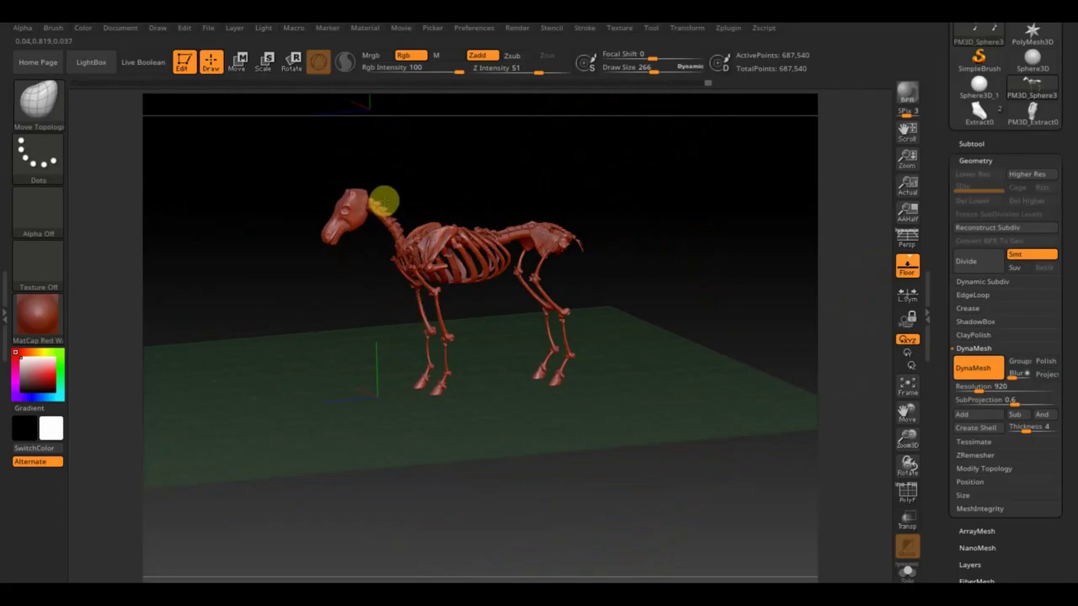
left_click_drag(389, 180, 333, 225)
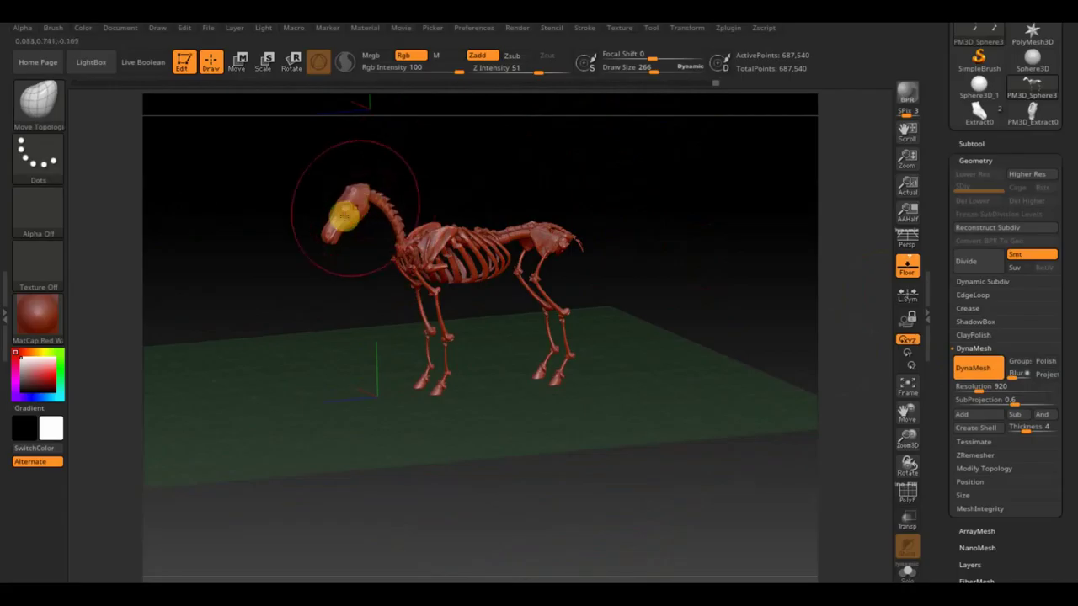
key("ctrl+z")
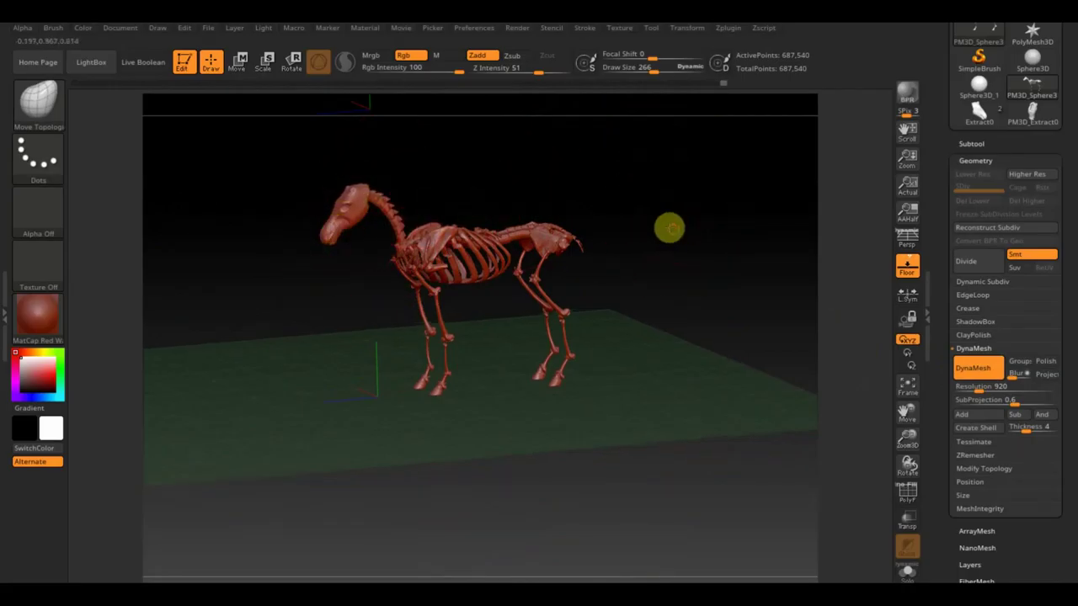
Zoom in on the side view and slightly reshape the rear leg's knee
mouse_move(666, 228)
left_mouse_down()
mouse_move(548, 275)
mouse_move(551, 306)
mouse_move(699, 308)
left_mouse_up()
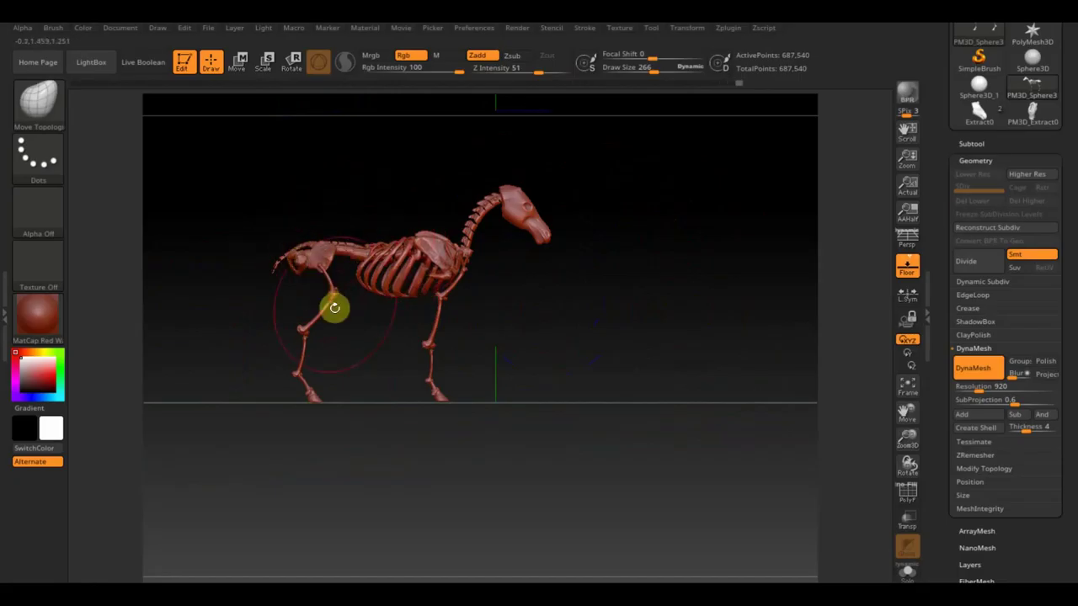
left_click_drag(636, 351, 602, 385, "alt")
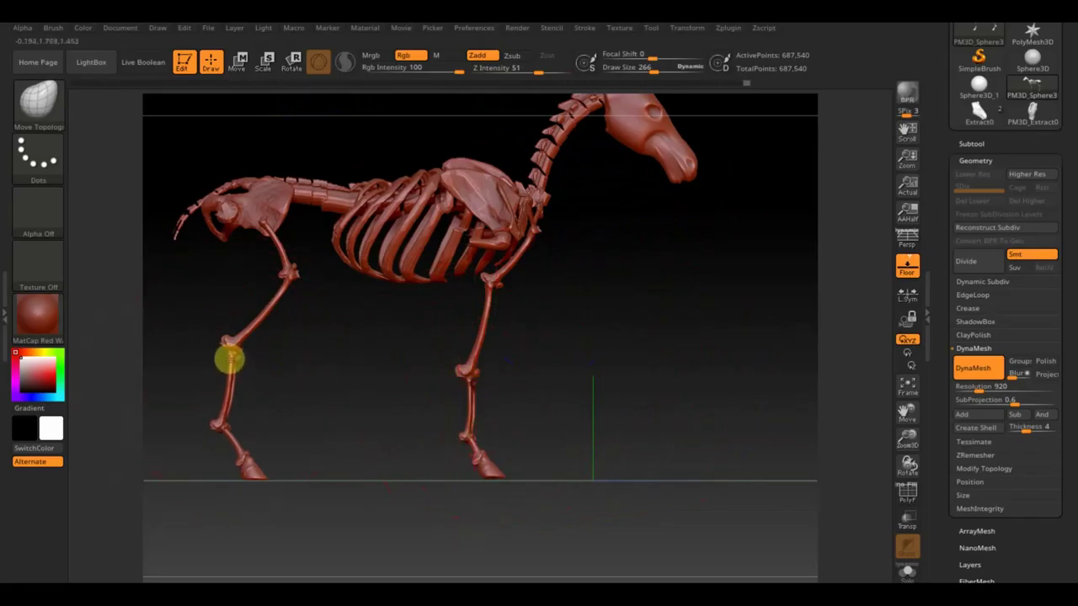
left_click_drag(229, 359, 223, 357)
left_click_drag(741, 407, 733, 409)
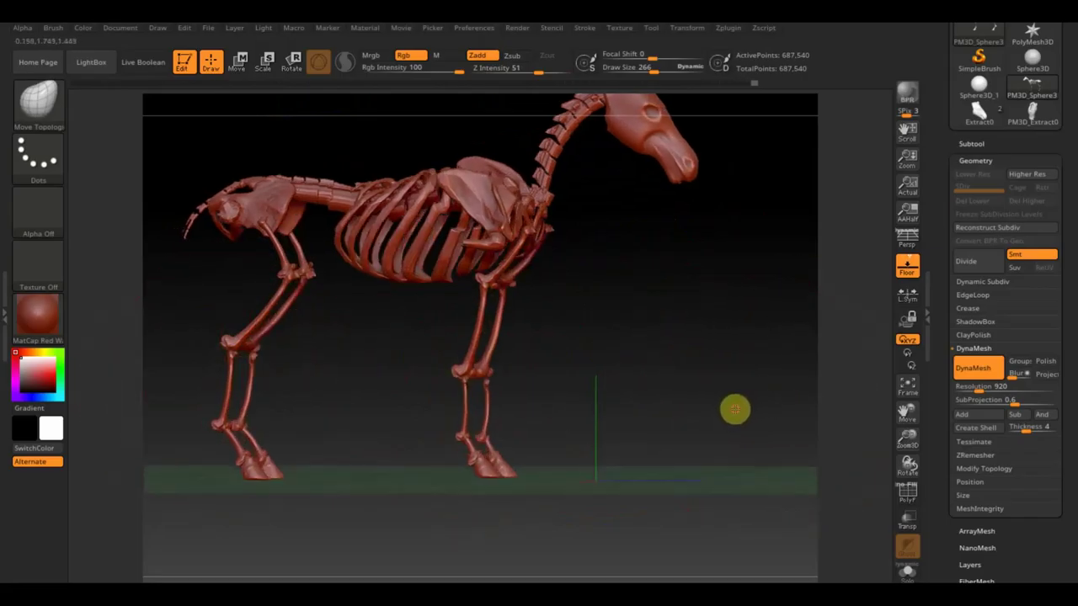
Mirror And Weld the DynaMeshed skeleton via Modify Topology, then check spine, neck and top views
left_click(983, 469)
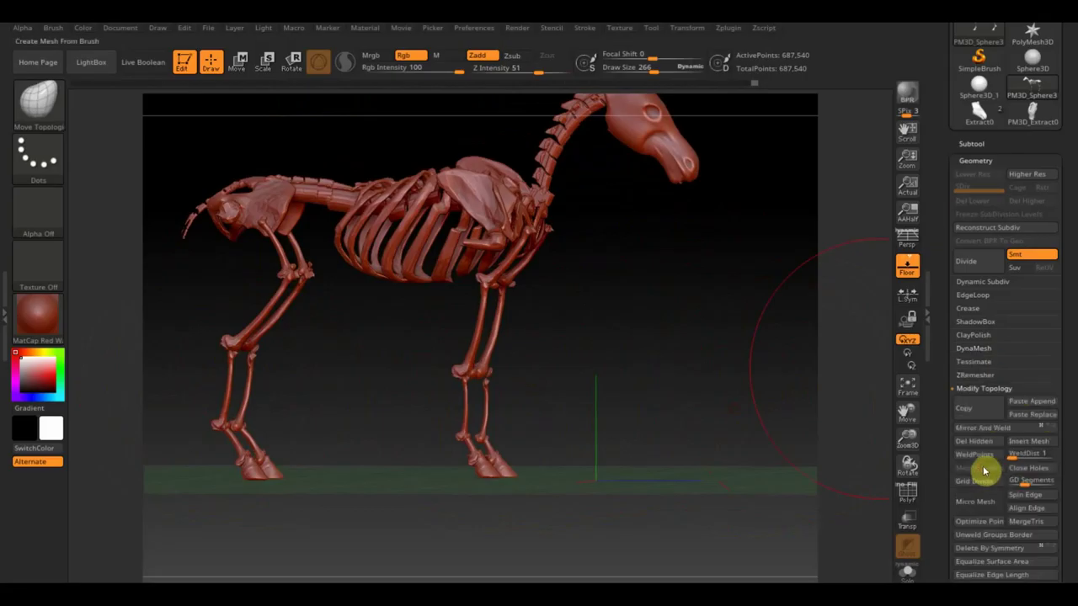
left_click(983, 427)
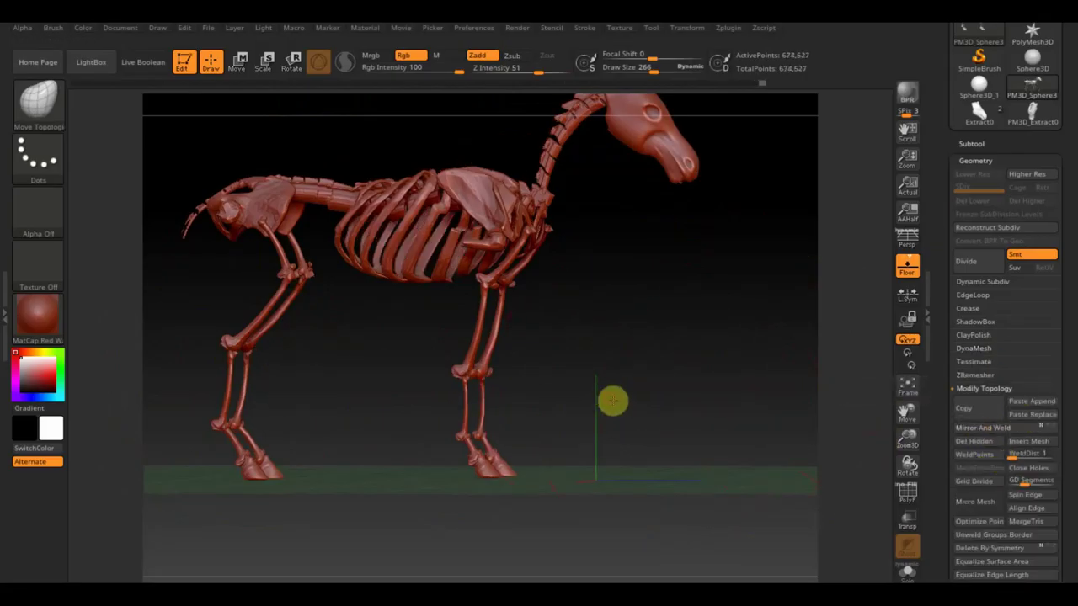
mouse_move(614, 402)
left_mouse_down()
mouse_move(580, 442)
mouse_move(564, 379)
left_mouse_up()
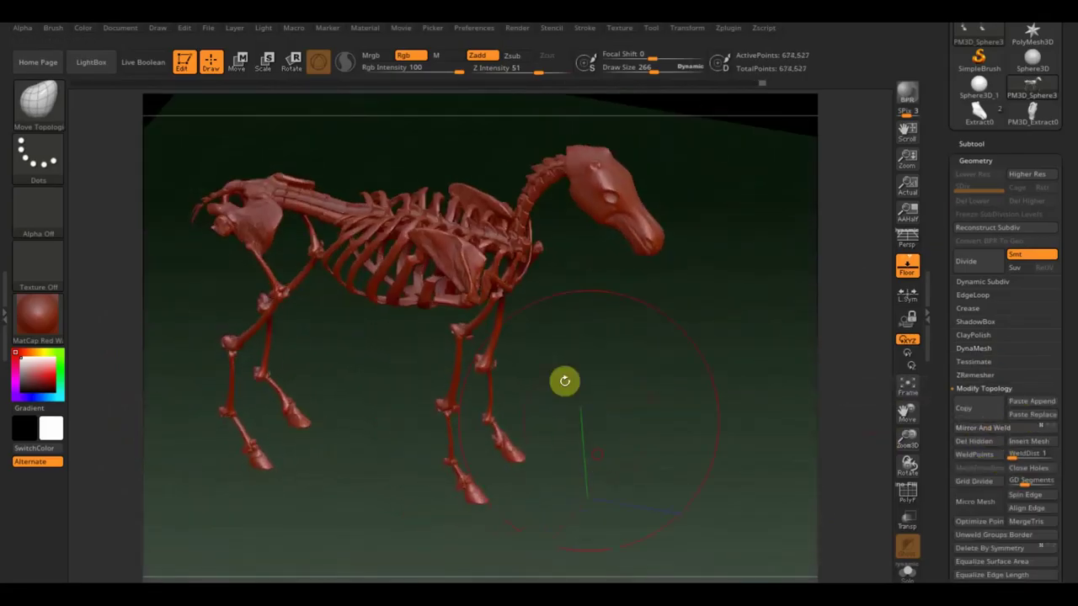
mouse_move(578, 340)
left_mouse_down()
mouse_move(621, 387)
mouse_move(494, 267)
left_mouse_up()
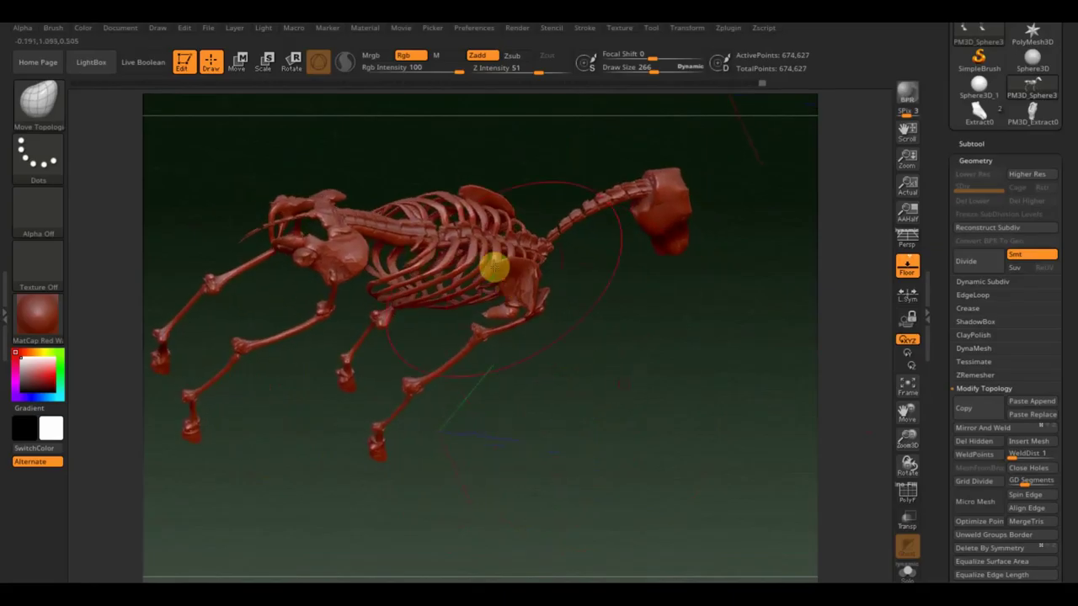
mouse_move(611, 306)
left_mouse_down()
mouse_move(647, 85)
mouse_move(631, 72)
left_mouse_up()
left_click_drag(643, 272, 497, 281)
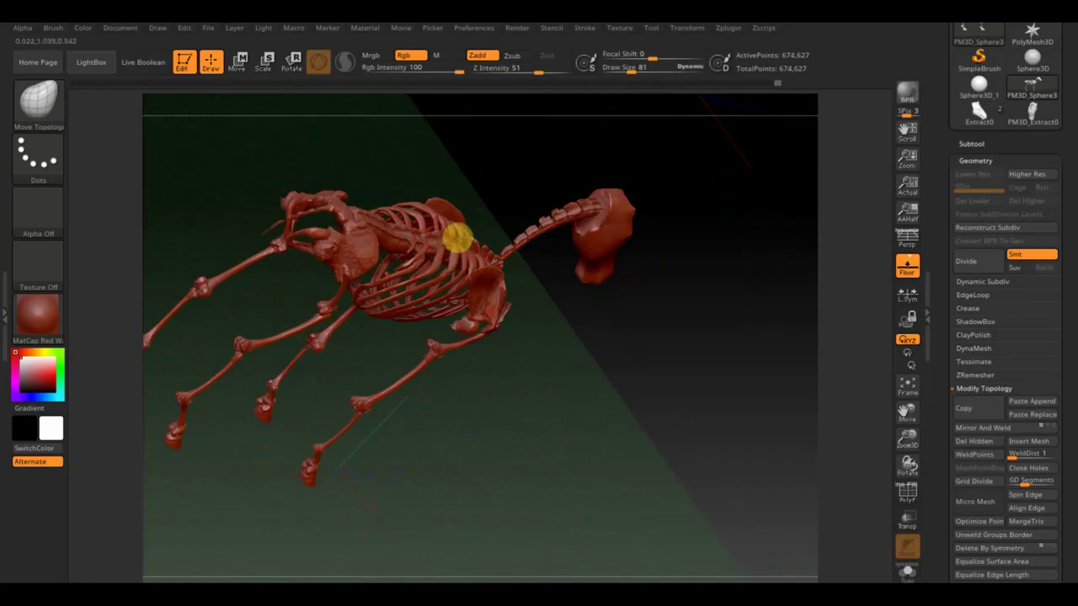
mouse_move(645, 385)
left_mouse_down()
mouse_move(675, 493)
mouse_move(640, 418)
mouse_move(570, 393)
mouse_move(566, 415)
mouse_move(625, 412)
left_mouse_up()
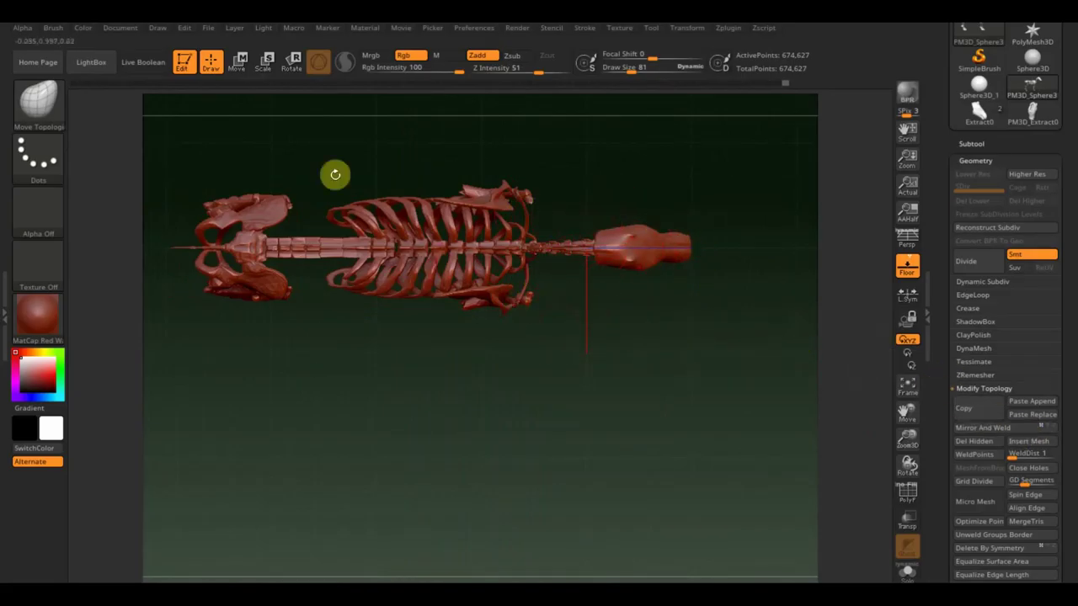
Step back two undo-history states, mask around the head, and invert the mask to free only the head
left_click(738, 85)
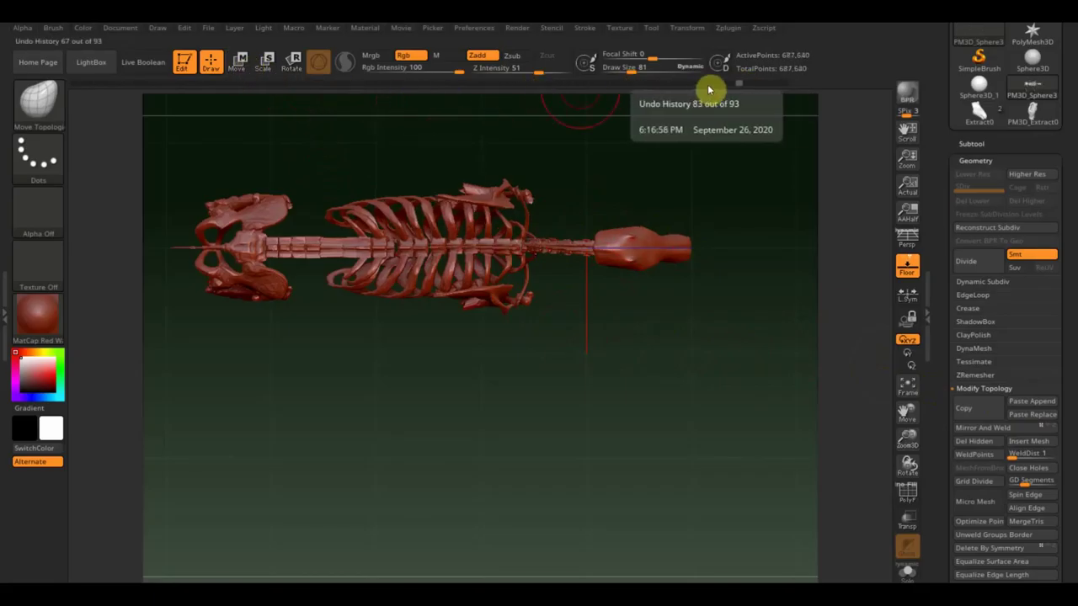
left_click(714, 85)
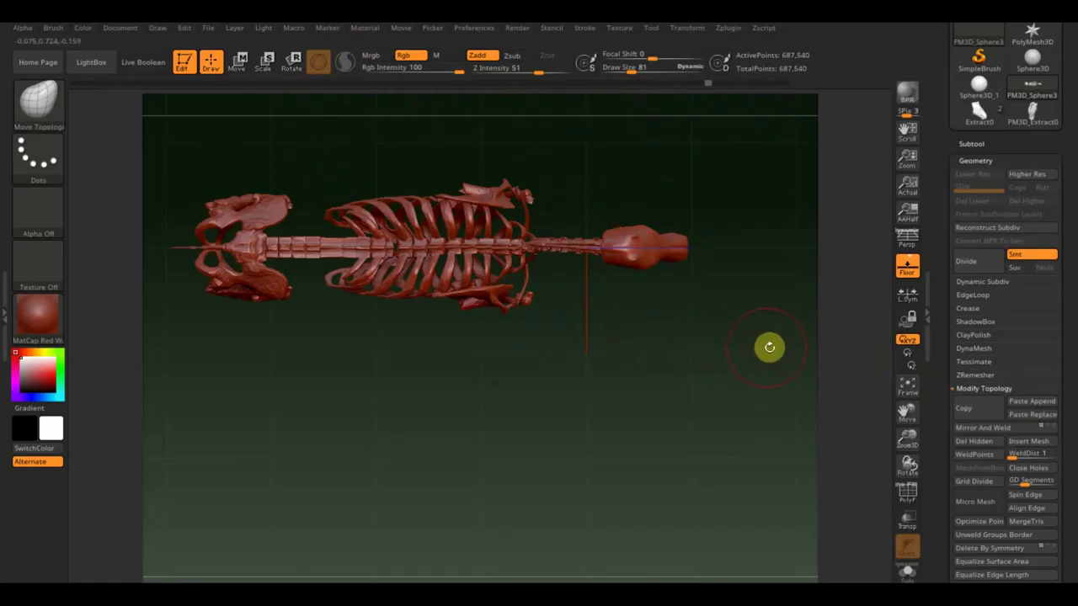
left_click_drag(777, 346, 539, 200, "ctrl")
key("ctrl")
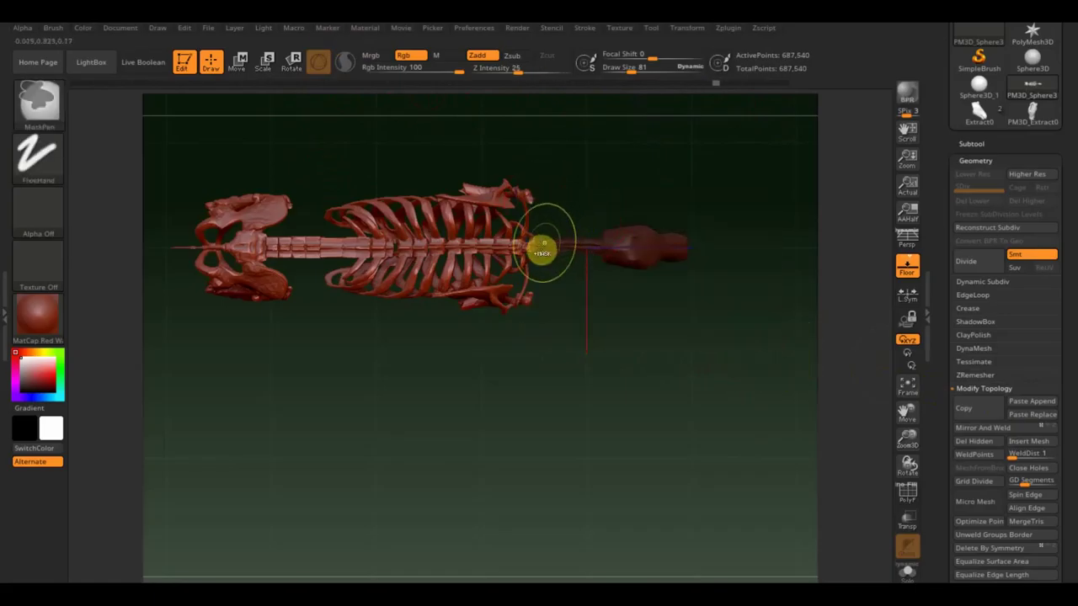
left_click(592, 329, "ctrl")
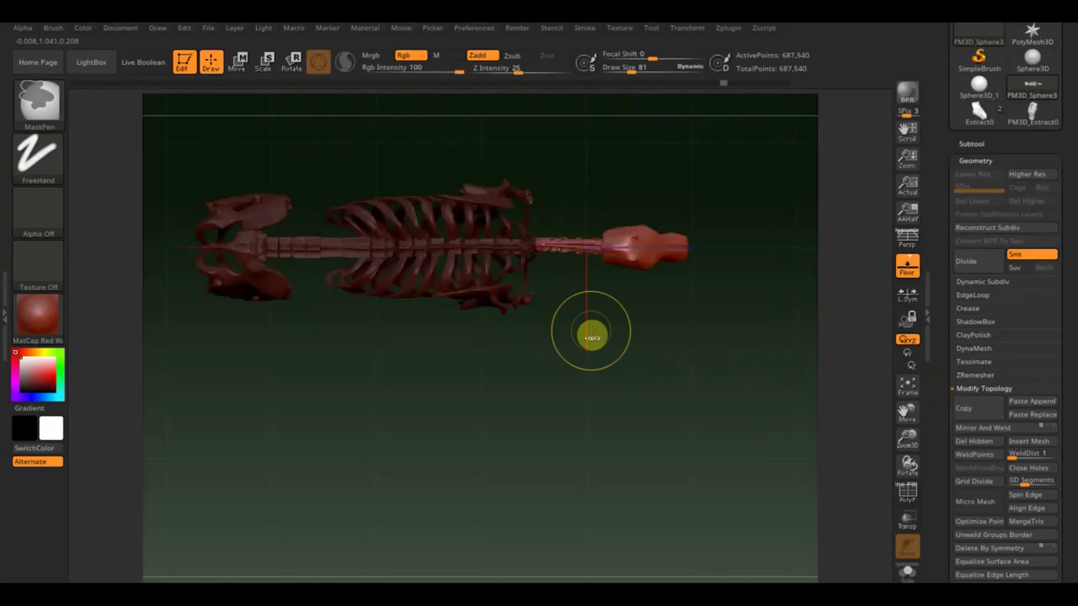
Rotate the unmasked head slightly with the Transpose gizmo ring
left_click(242, 63)
left_click_drag(512, 193, 477, 181)
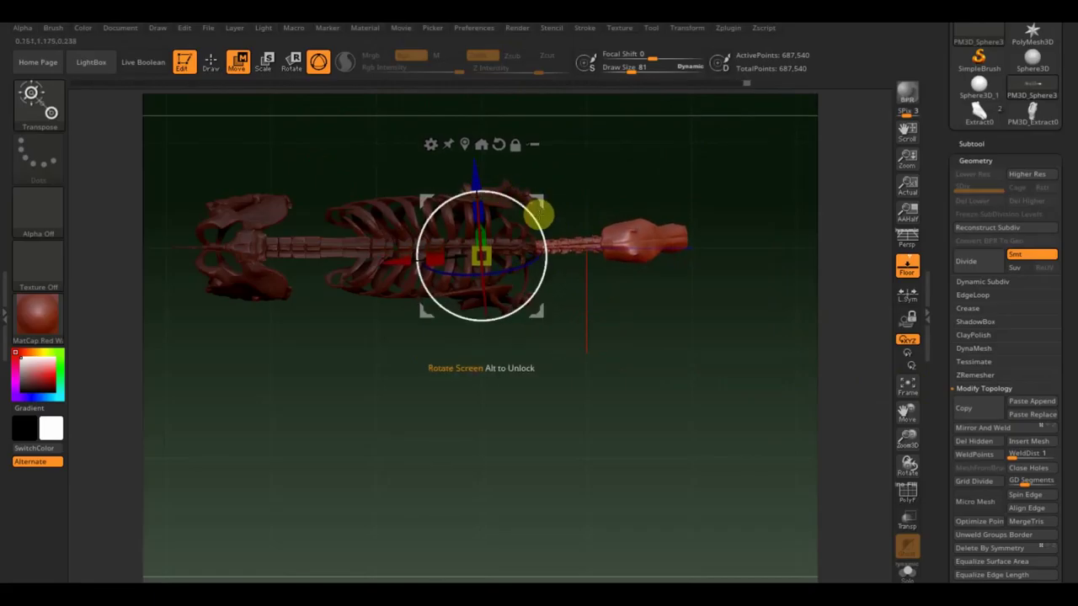
left_click_drag(538, 217, 539, 216)
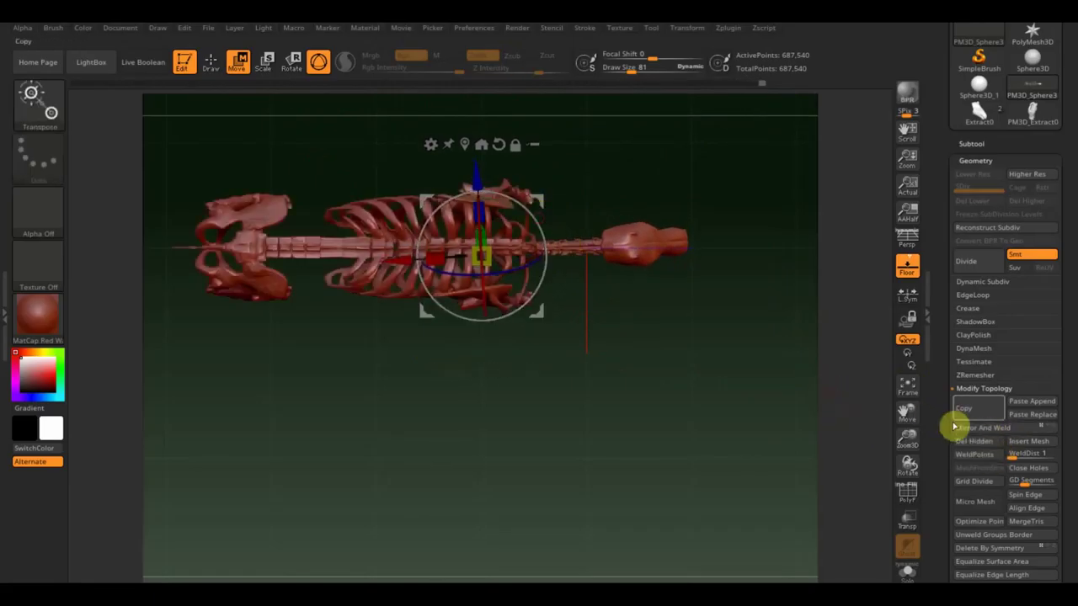
Mirror And Weld both halves of the horse, then check the legs and side view
left_click(982, 429)
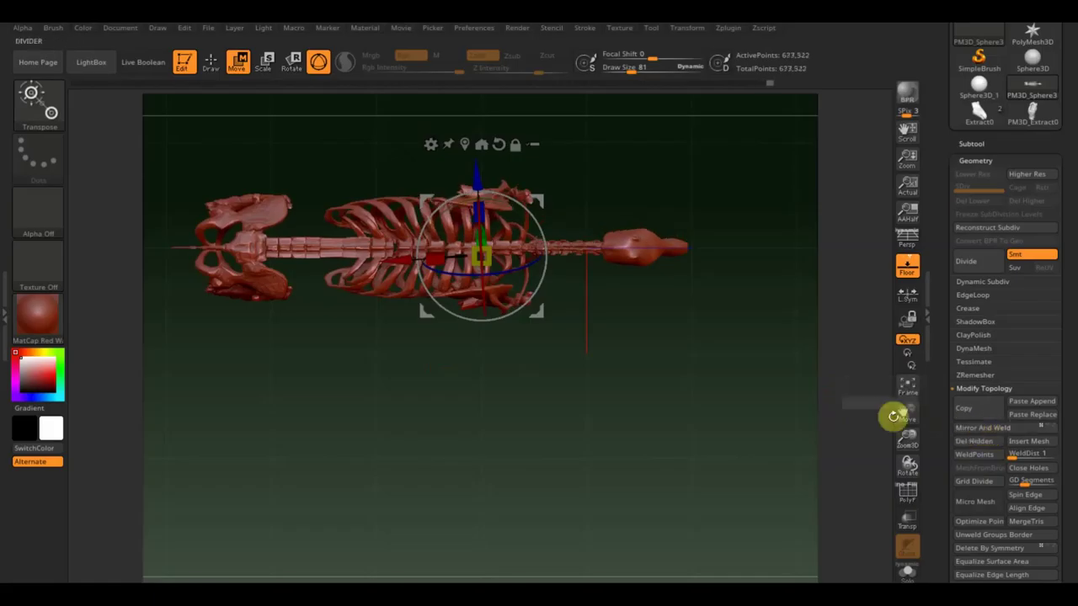
mouse_move(635, 356)
left_mouse_down()
mouse_move(642, 295)
mouse_move(676, 311)
mouse_move(669, 292)
mouse_move(635, 287)
mouse_move(664, 272)
mouse_move(662, 294)
left_mouse_up()
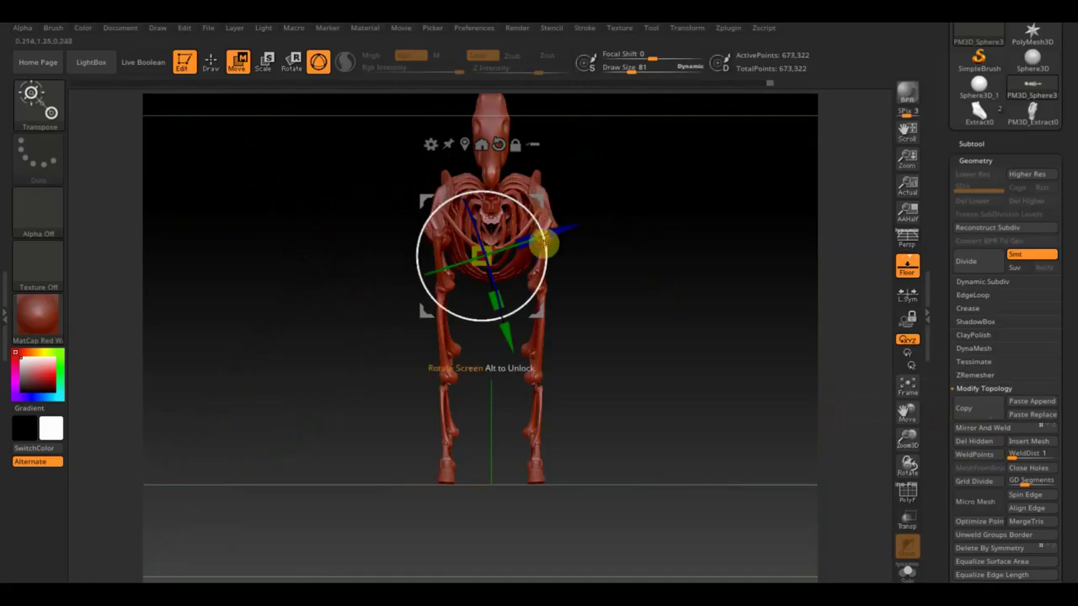
mouse_move(604, 229)
left_mouse_down()
mouse_move(724, 267)
mouse_move(703, 315)
mouse_move(696, 274)
mouse_move(693, 390)
mouse_move(710, 464)
mouse_move(676, 326)
left_mouse_up()
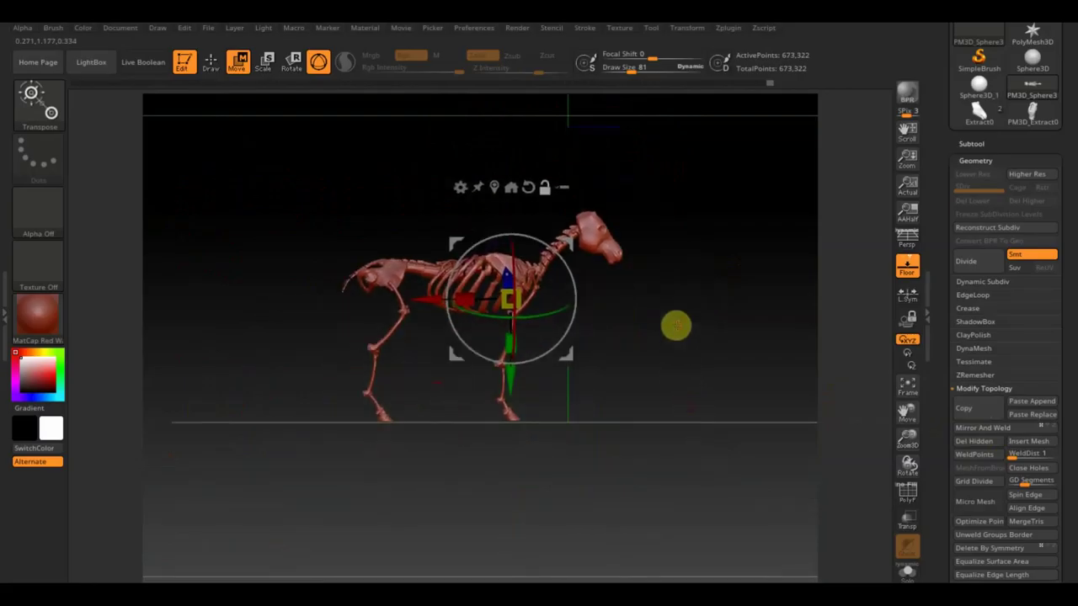
Return to Draw mode and inspect the welded skeleton from above, front, three-quarter and side views
left_click(210, 61)
mouse_move(728, 383)
left_mouse_down()
mouse_move(674, 387)
mouse_move(717, 446)
mouse_move(779, 423)
mouse_move(683, 402)
mouse_move(708, 402)
mouse_move(682, 502)
left_mouse_up()
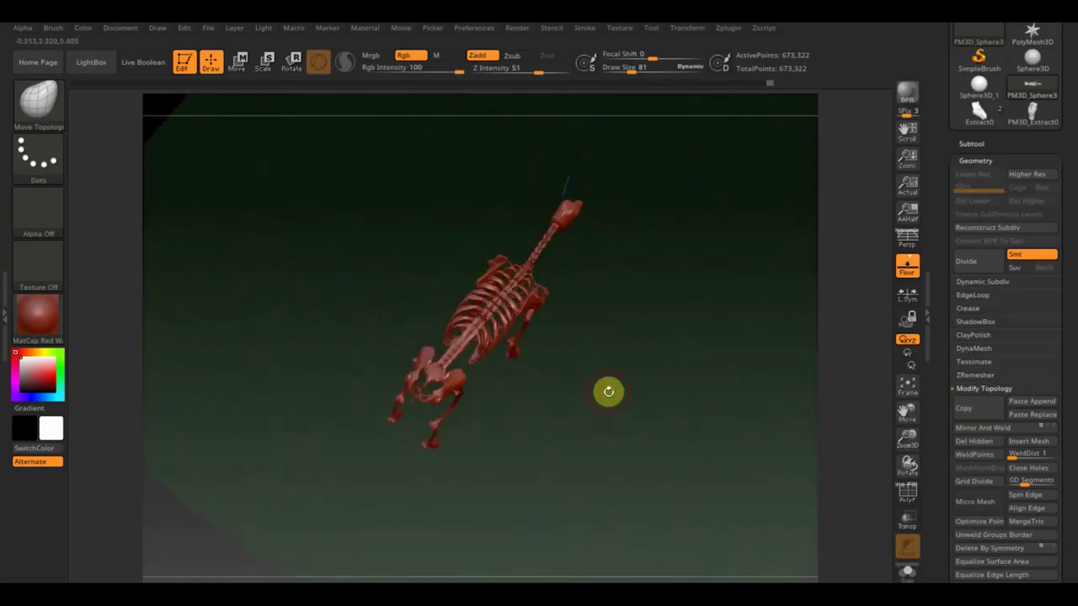
mouse_move(595, 363)
left_mouse_down("alt")
mouse_move(633, 493)
mouse_move(381, 246)
left_mouse_up("alt")
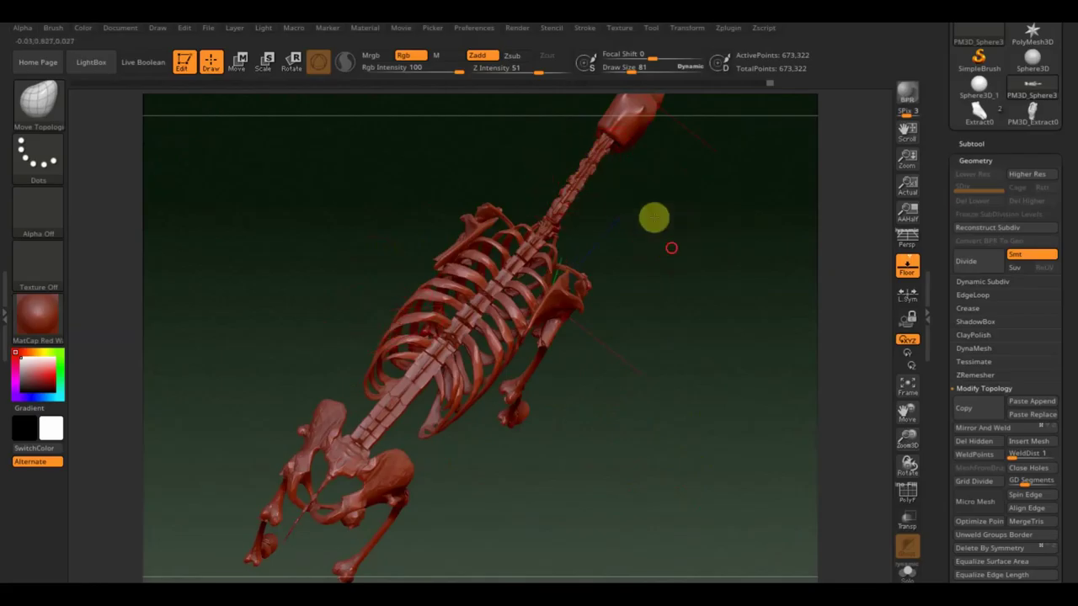
mouse_move(652, 217)
left_mouse_down()
mouse_move(671, 199)
mouse_move(680, 257)
left_mouse_up()
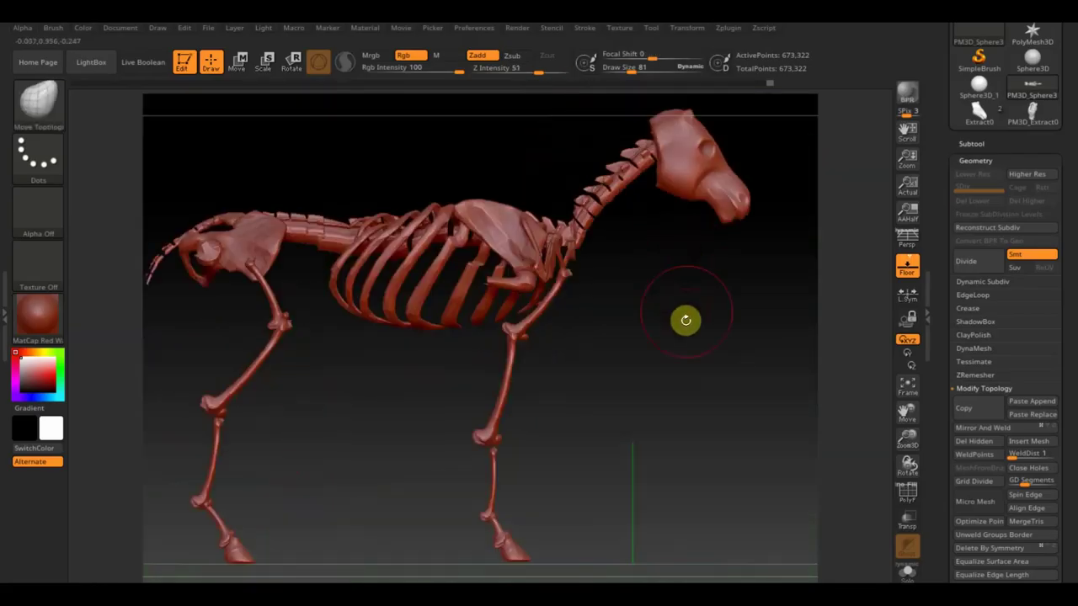
left_click_drag(685, 317, 462, 315, "alt")
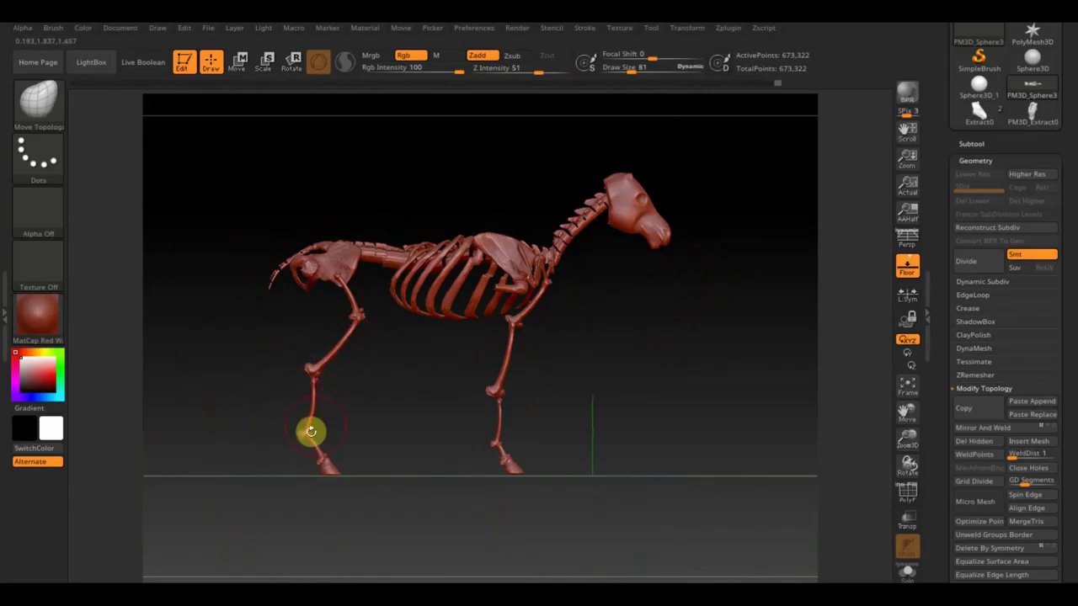
mouse_move(602, 459)
left_mouse_down()
mouse_move(536, 464)
mouse_move(586, 454)
left_mouse_up()
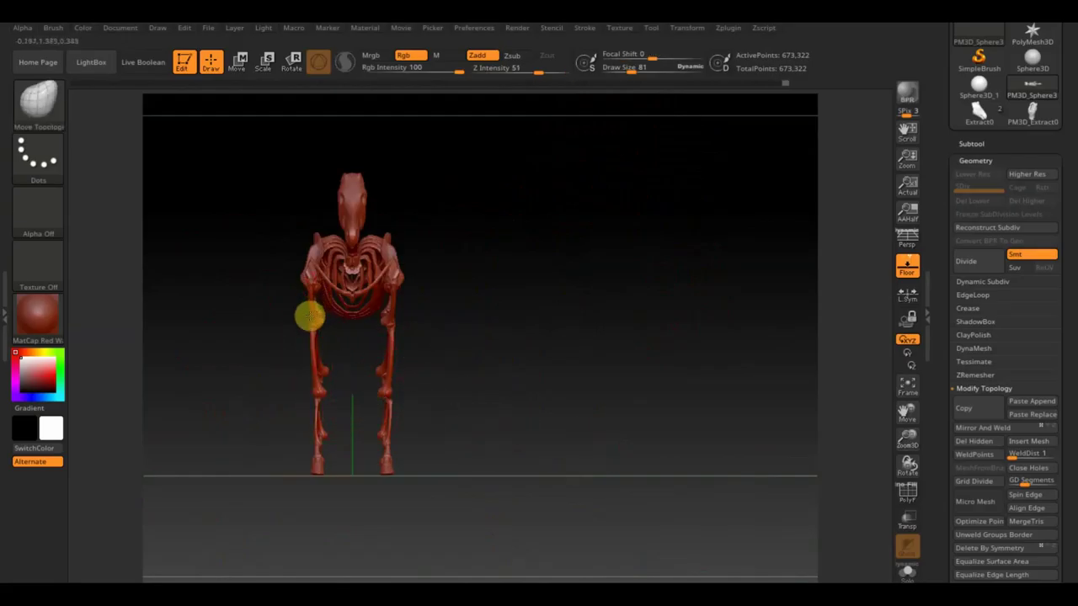
mouse_move(464, 338)
left_mouse_down()
mouse_move(561, 354)
mouse_move(506, 368)
mouse_move(483, 416)
left_mouse_up()
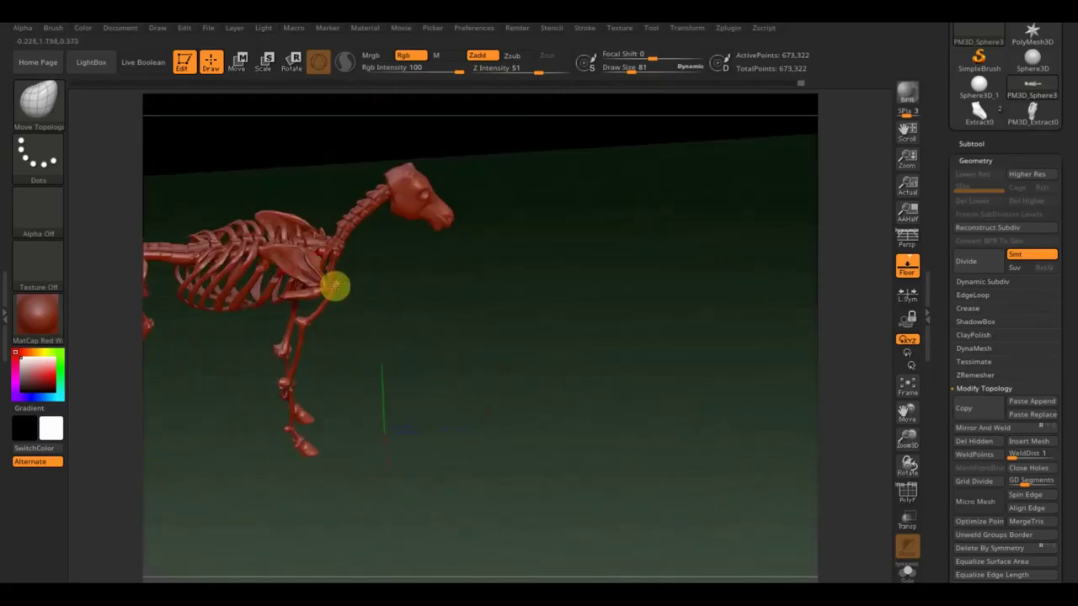
mouse_move(352, 280)
left_mouse_down()
mouse_move(421, 295)
mouse_move(390, 277)
mouse_move(314, 277)
left_mouse_up()
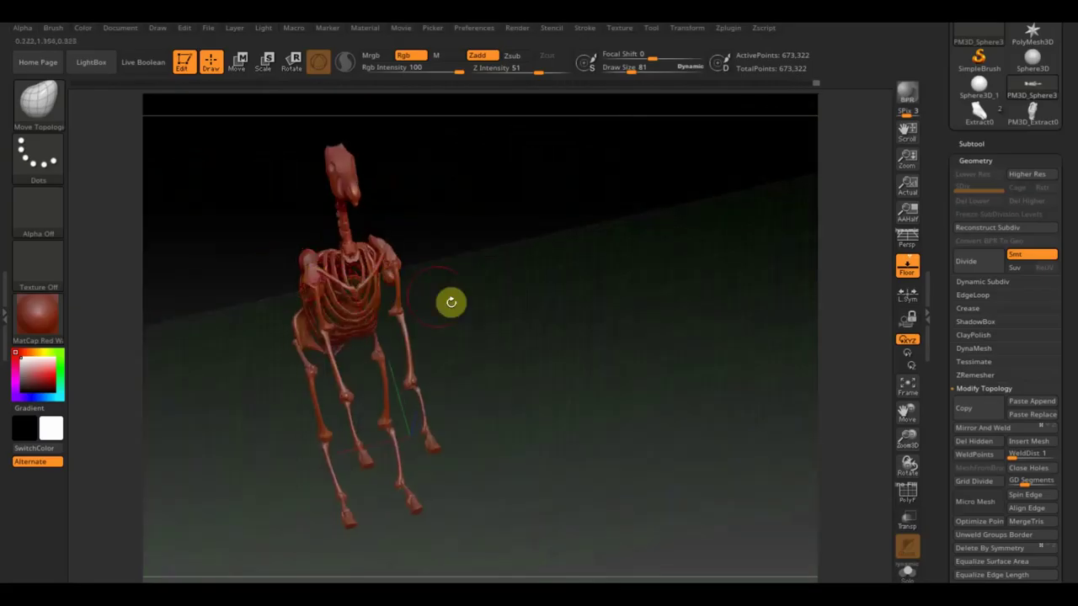
mouse_move(450, 301)
left_mouse_down()
mouse_move(472, 334)
mouse_move(458, 320)
mouse_move(545, 315)
mouse_move(547, 328)
left_mouse_up()
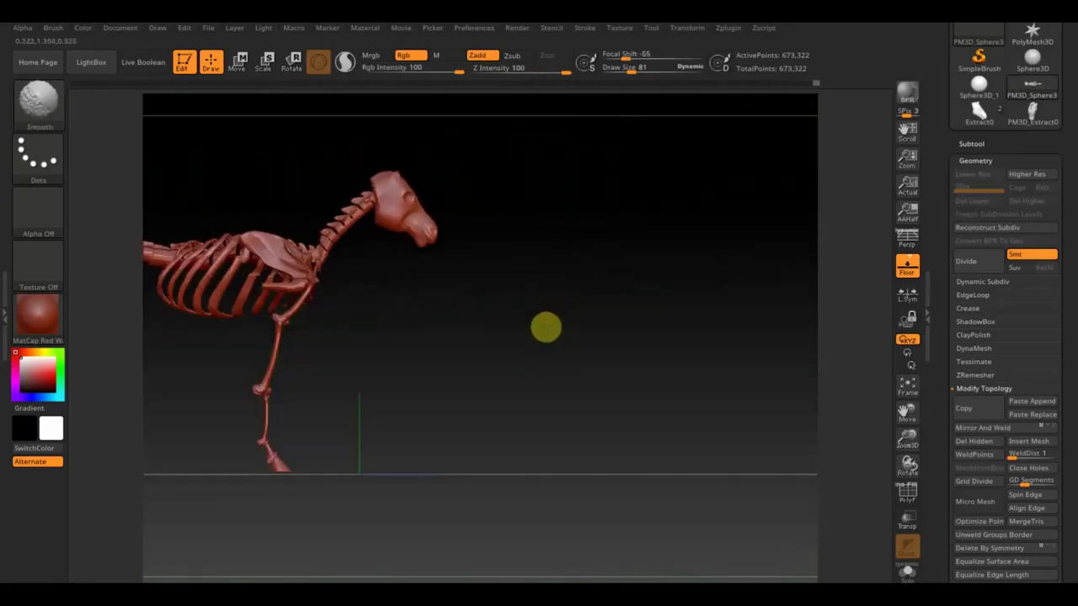
mouse_move(455, 380)
left_mouse_down("alt")
mouse_move(445, 335)
mouse_move(613, 373)
left_mouse_up("alt")
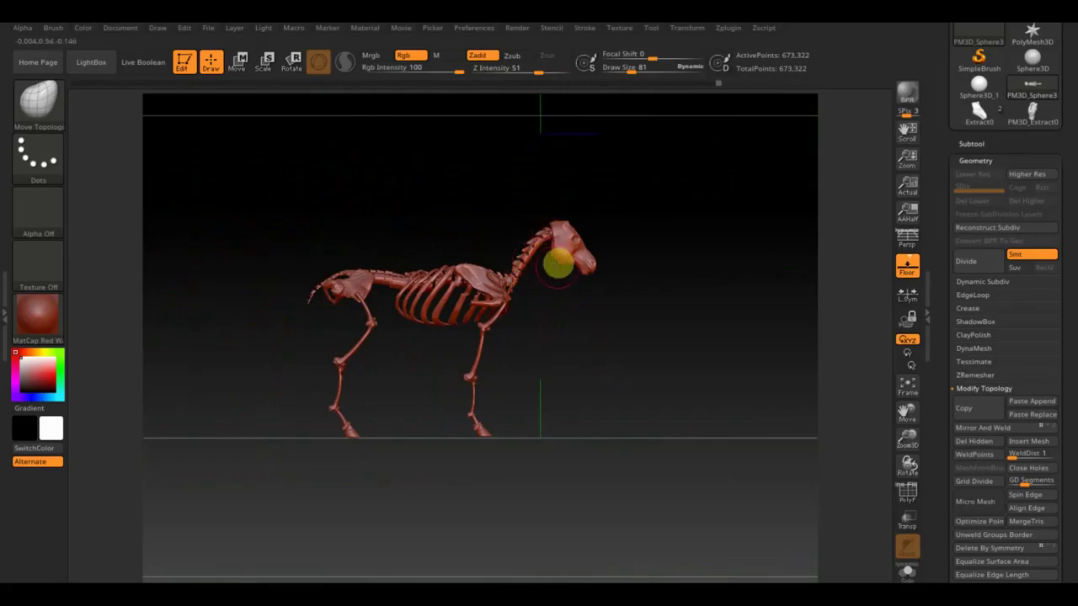
mouse_move(651, 334)
left_mouse_down()
mouse_move(582, 334)
mouse_move(665, 332)
left_mouse_up()
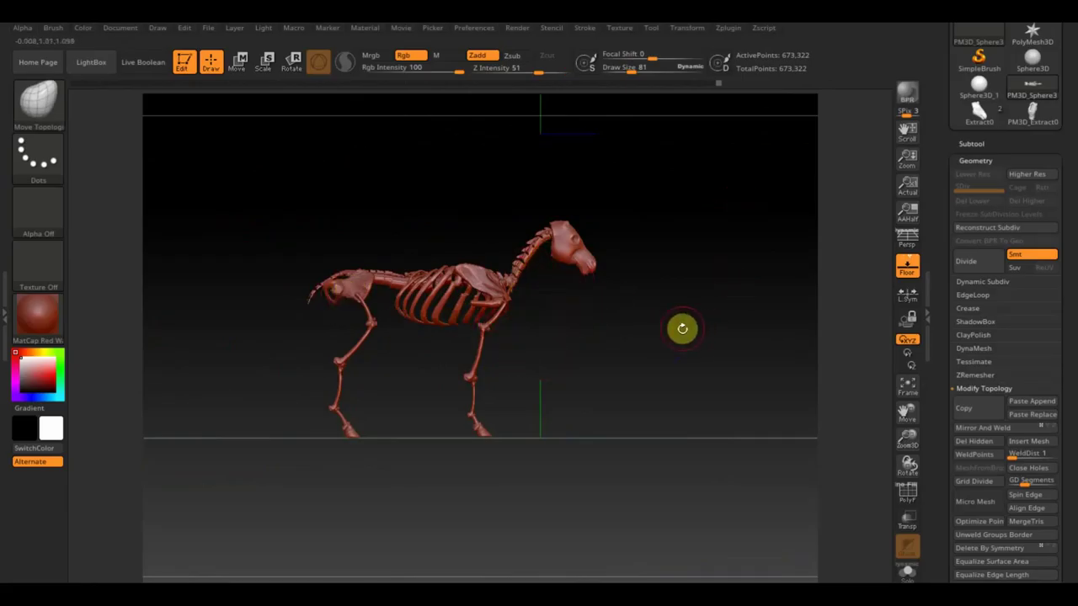
mouse_move(630, 332)
left_mouse_down()
mouse_move(642, 337)
mouse_move(592, 349)
mouse_move(780, 359)
left_mouse_up()
mouse_move(648, 368)
left_mouse_down("alt")
mouse_move(601, 509)
mouse_move(698, 233)
mouse_move(683, 298)
mouse_move(682, 272)
mouse_move(570, 325)
left_mouse_up("alt")
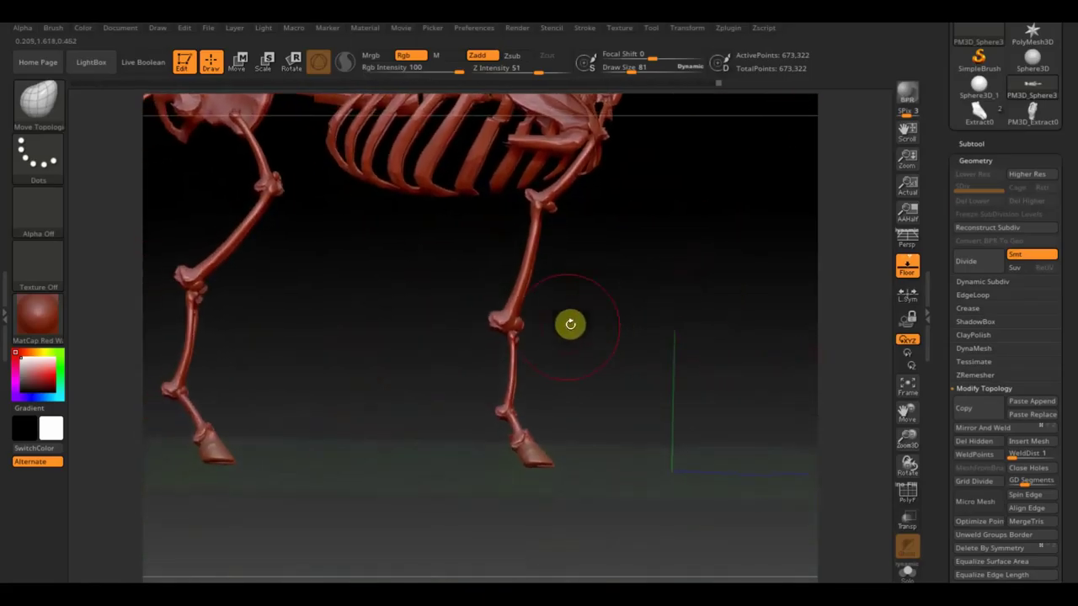
left_click_drag(510, 338, 488, 335)
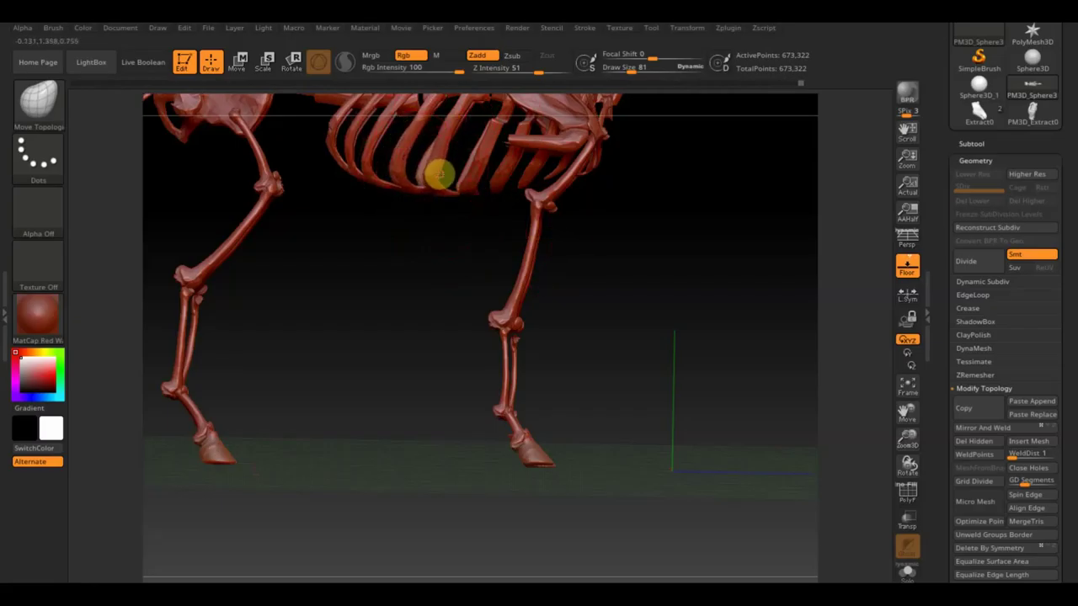
left_click_drag(597, 224, 566, 211)
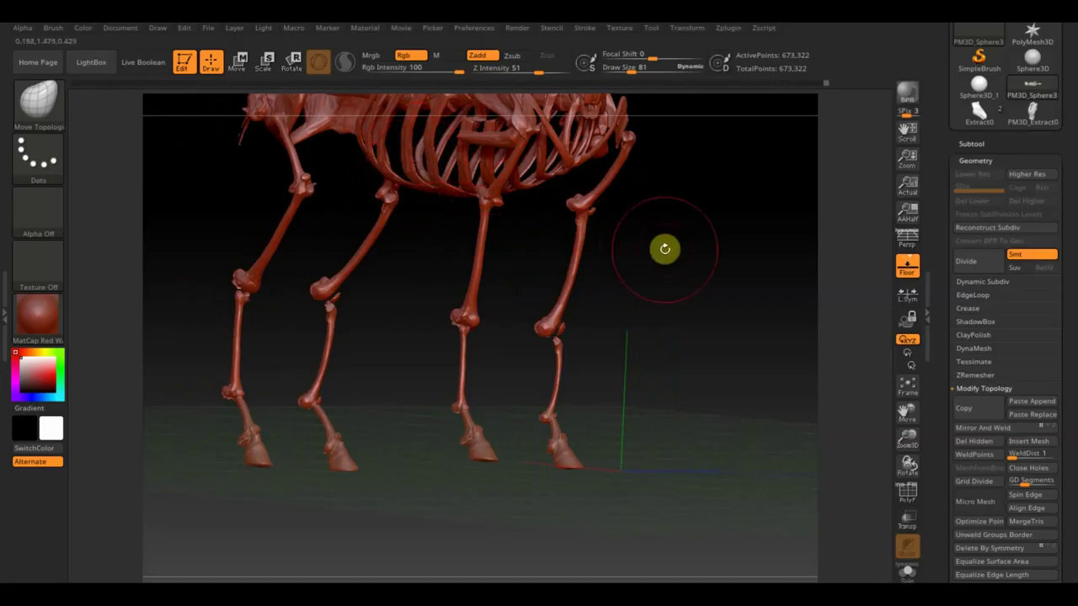
left_click_drag(664, 245, 635, 248)
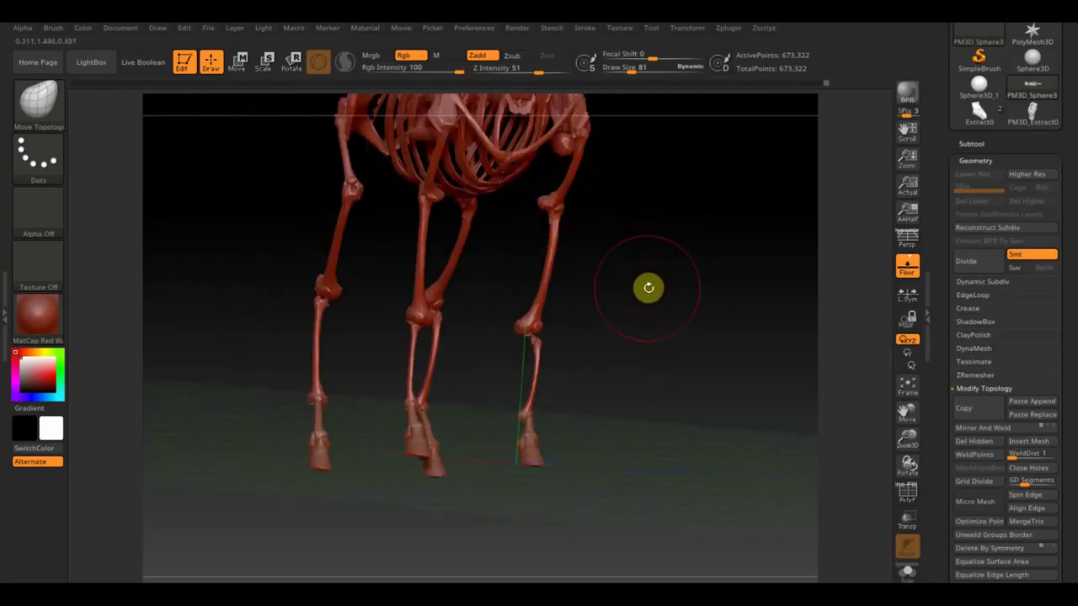
mouse_move(658, 288)
left_mouse_down()
mouse_move(696, 361)
mouse_move(671, 354)
left_mouse_up()
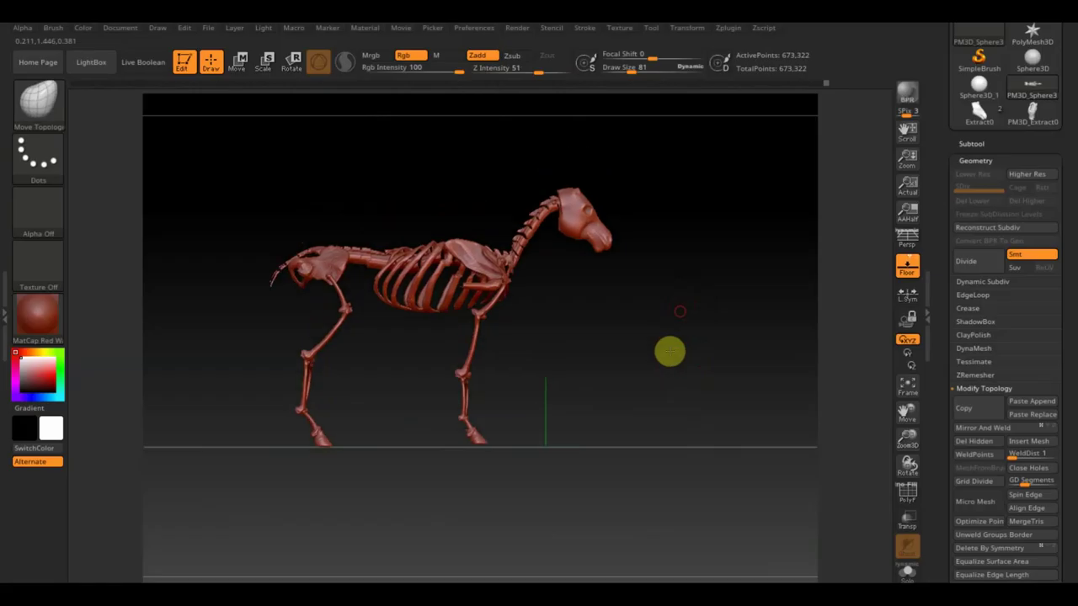